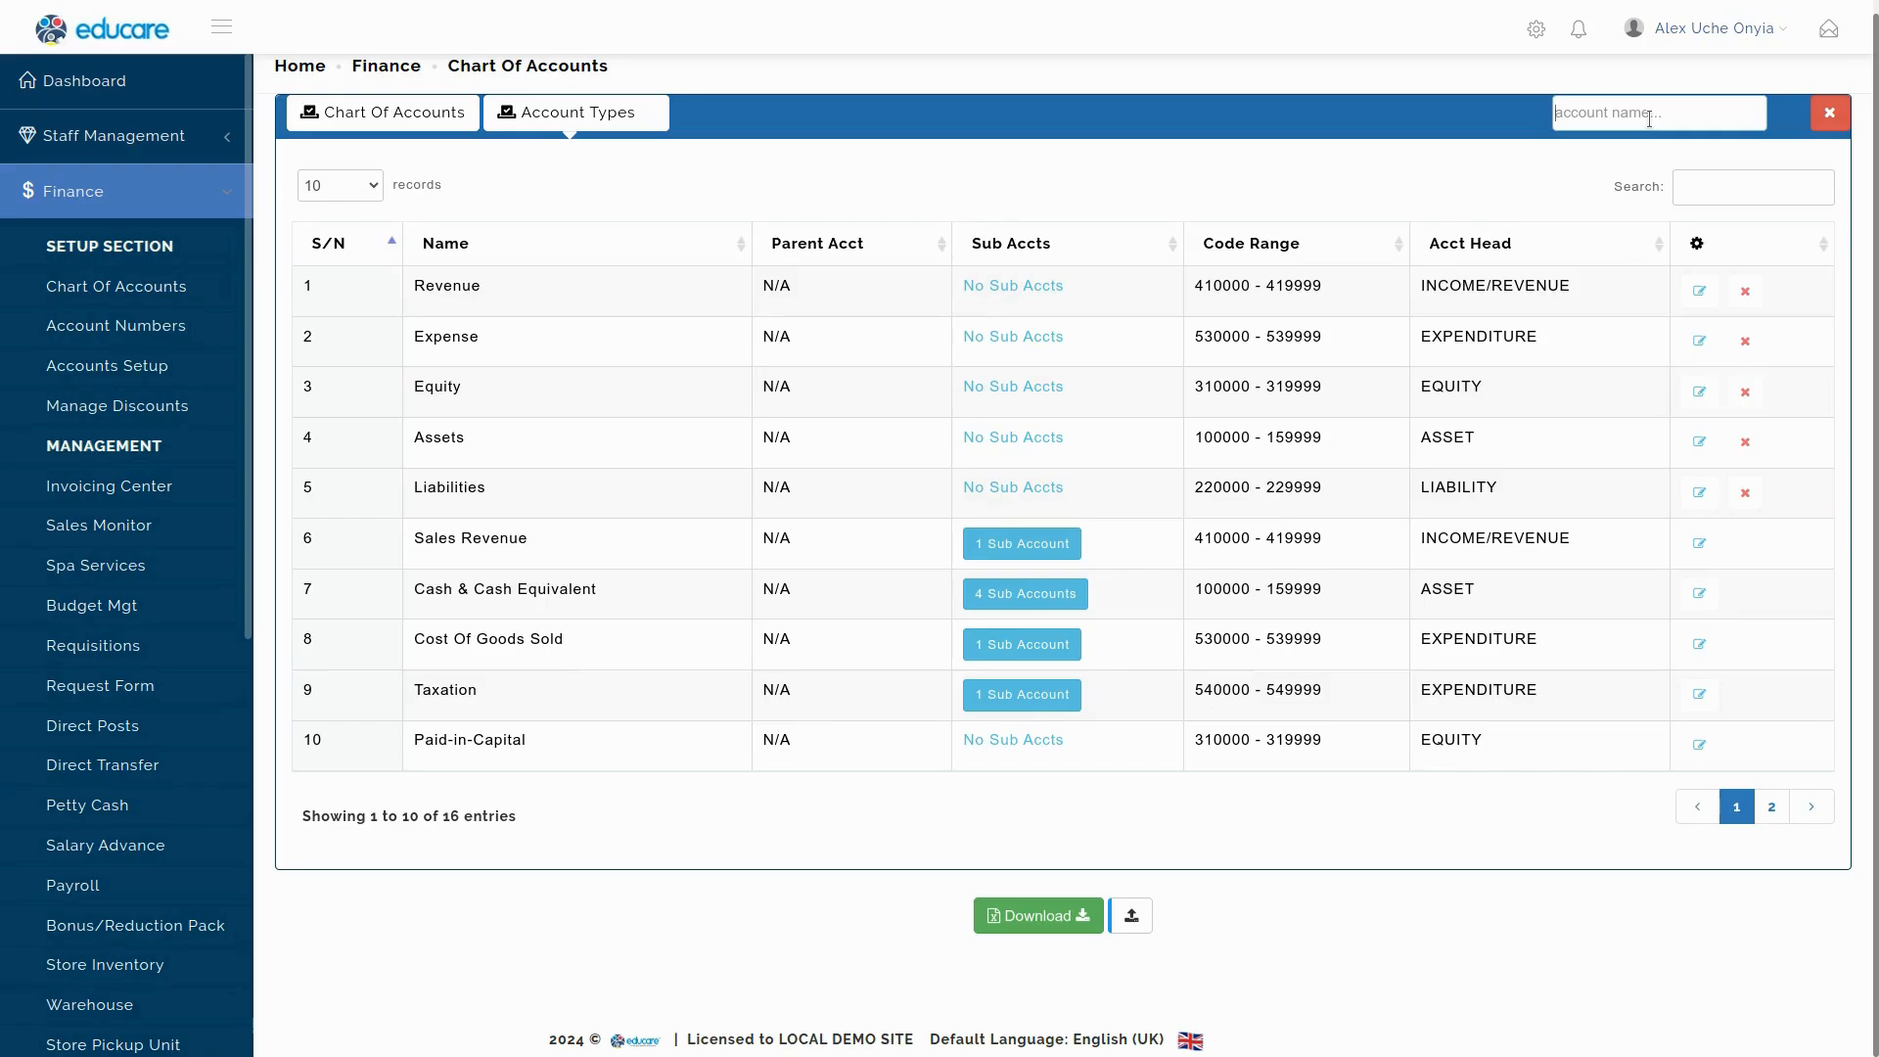
# Save a new account group named 'Office Expenses' and find it as entry 17 on page 2.
pyautogui.write('Office Expense')
pyautogui.write('s')
pyautogui.click(1837, 114)
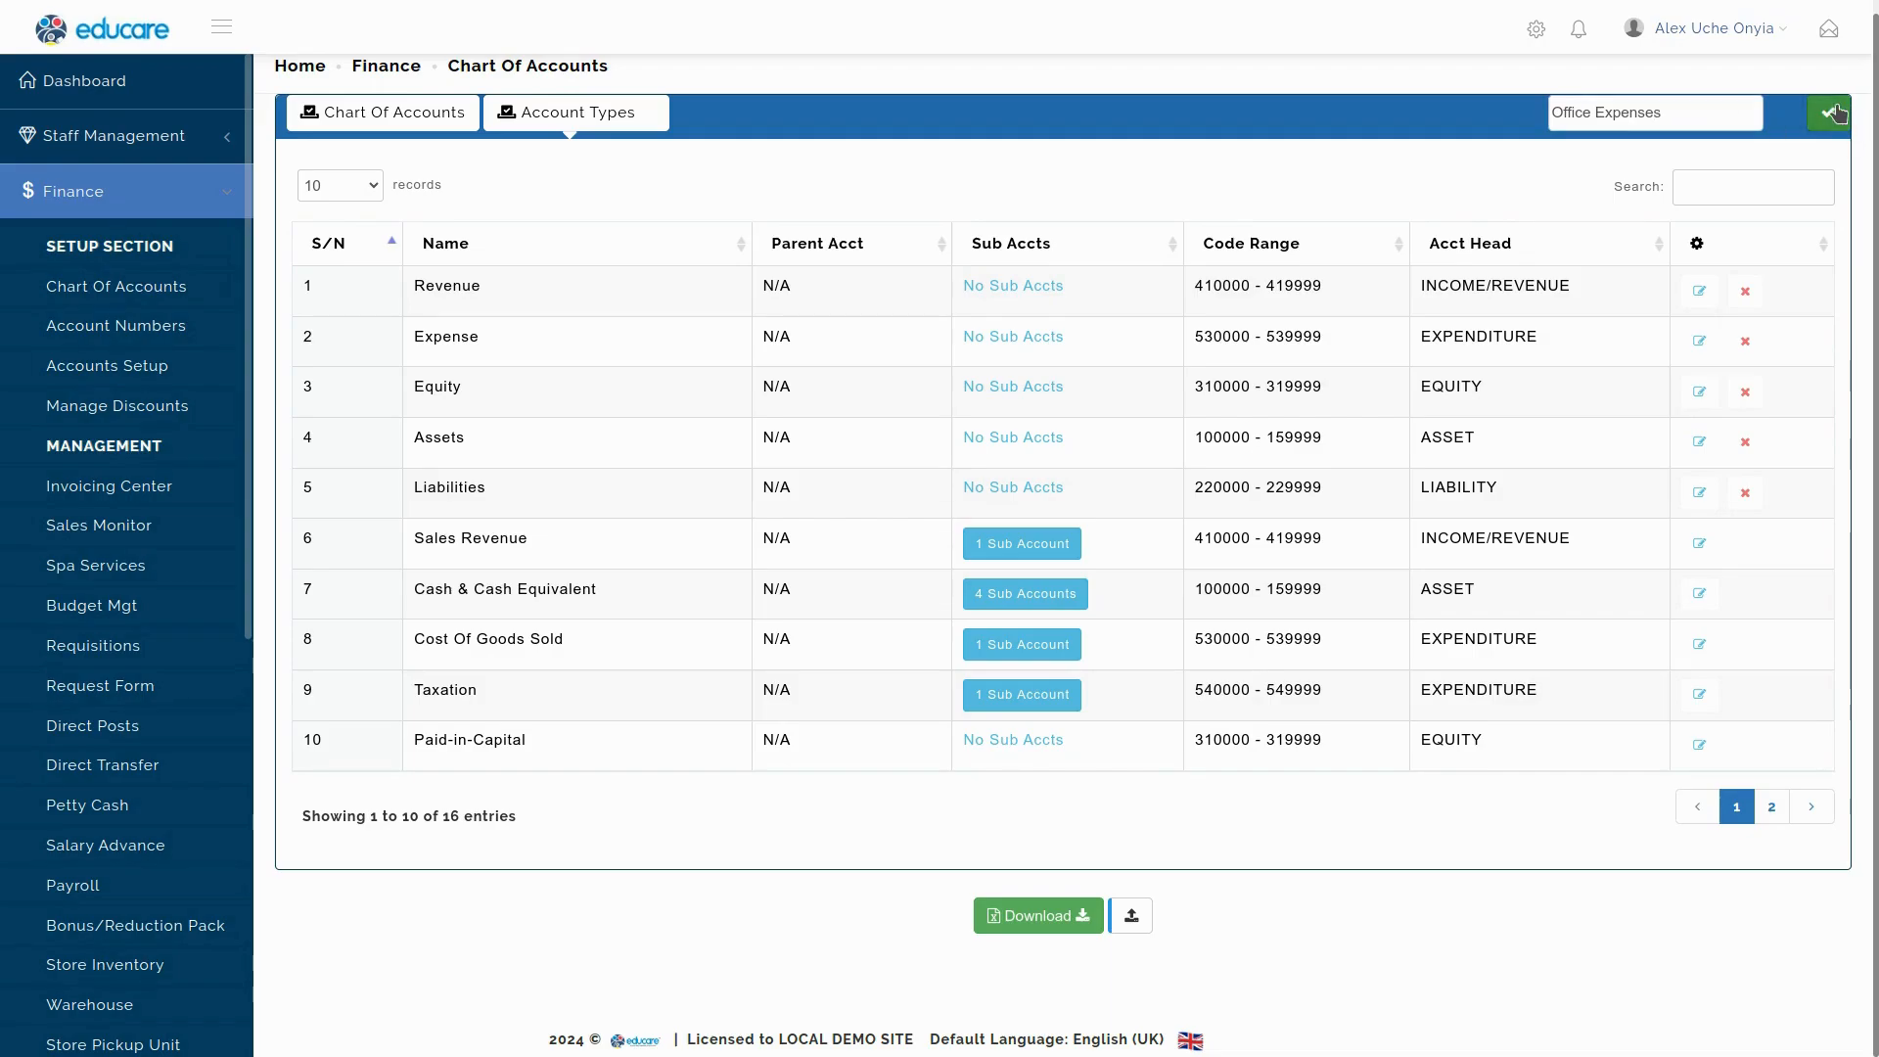
pyautogui.click(1810, 809)
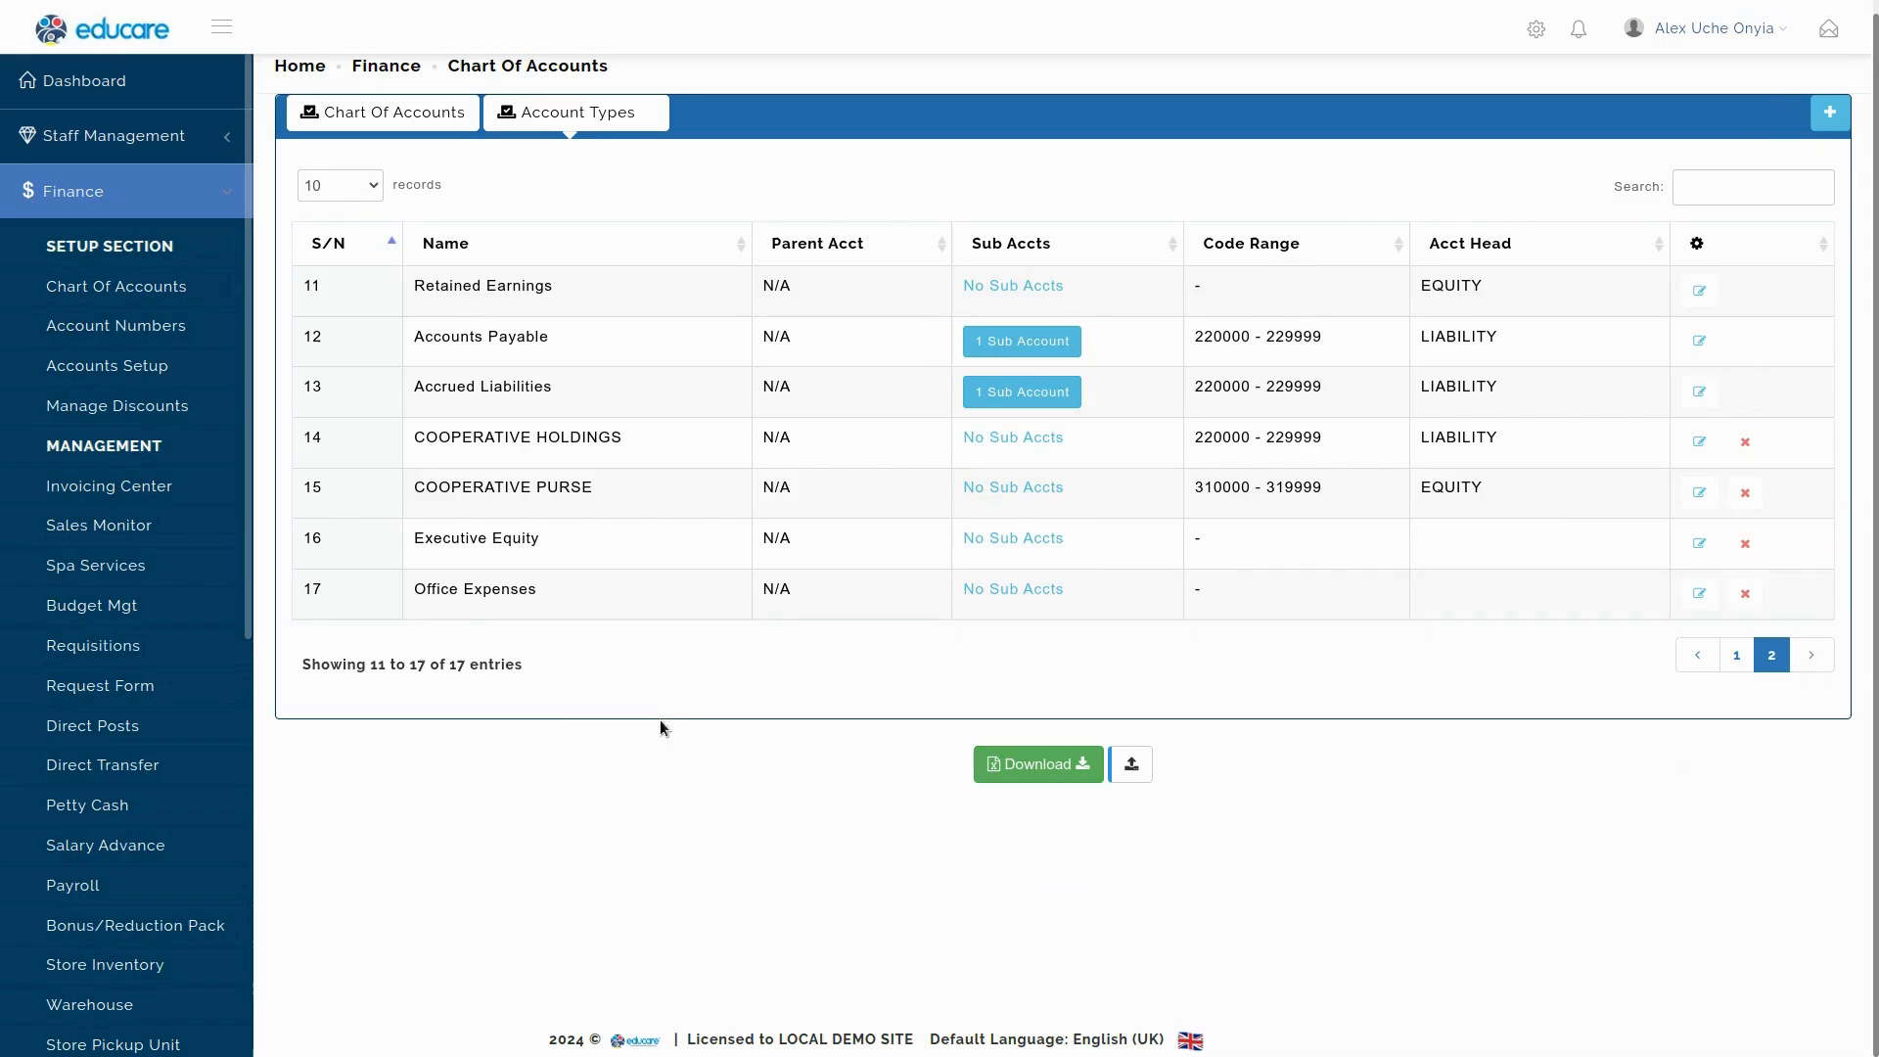
pyautogui.tripleClick(530, 599)
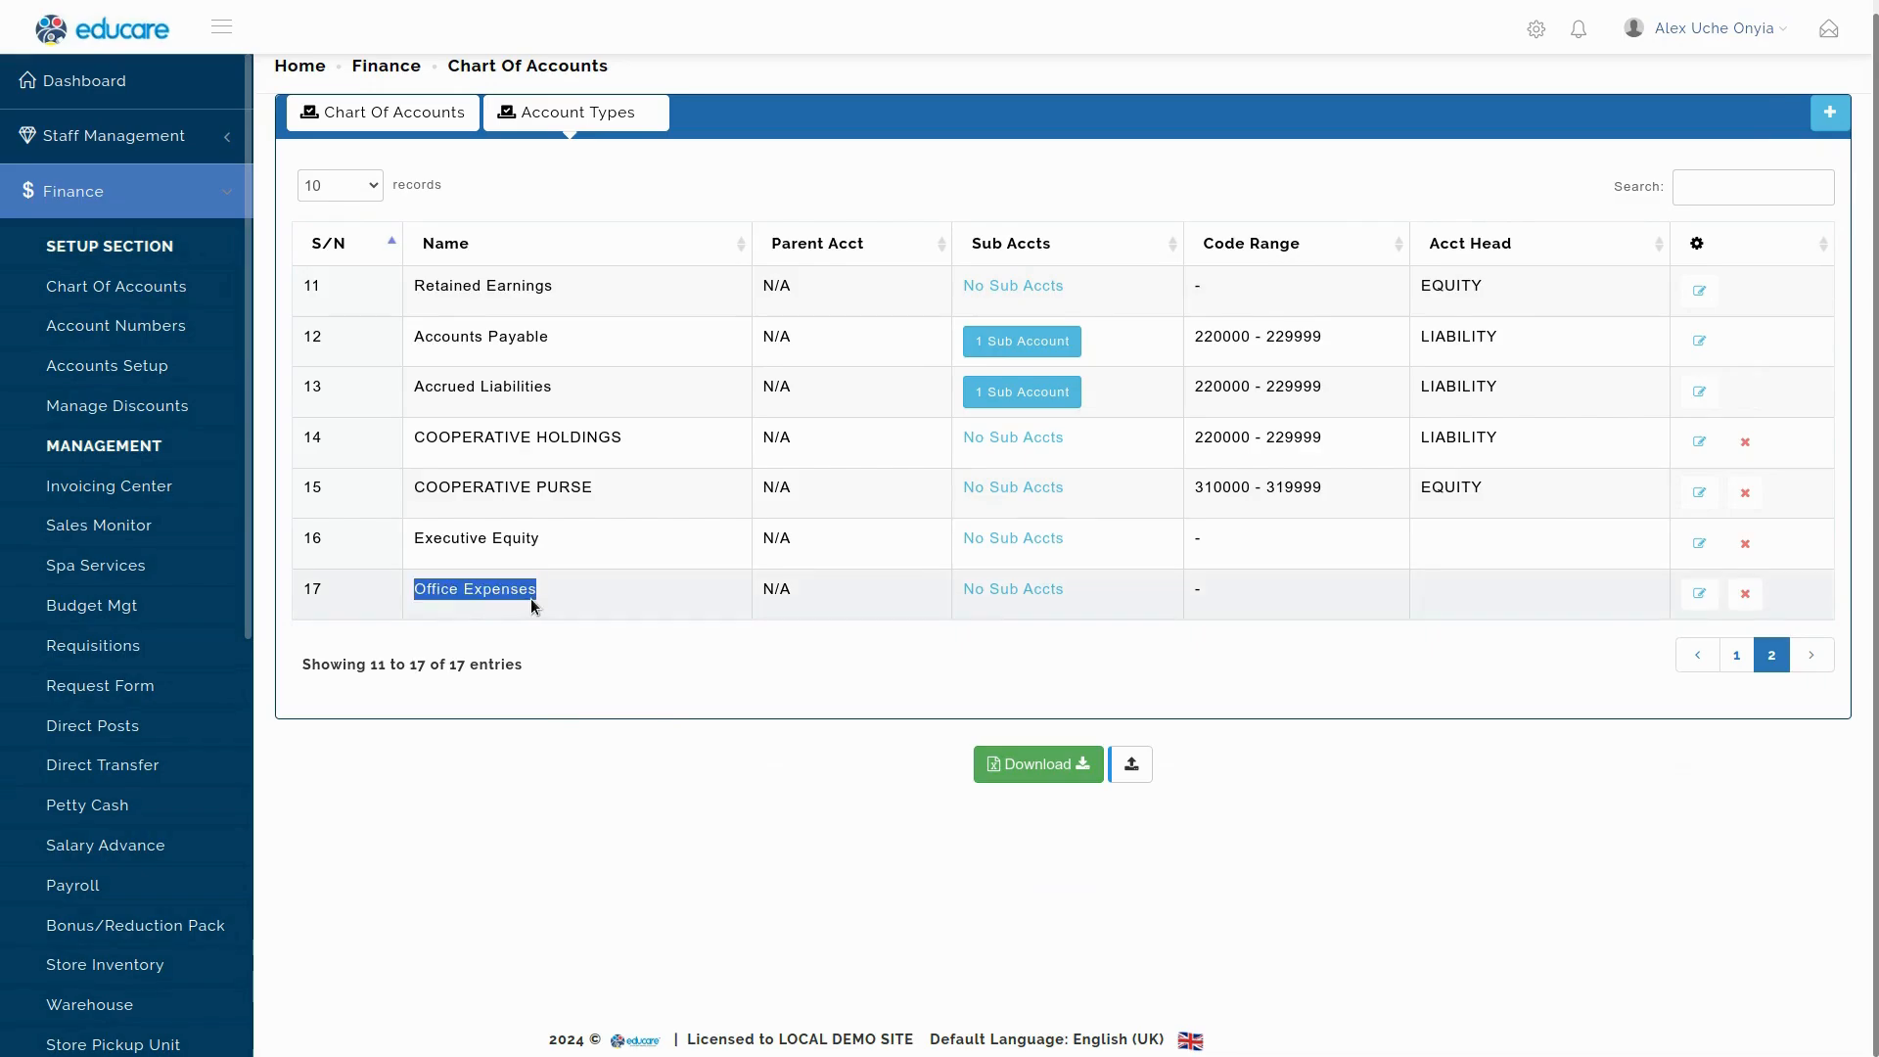
# Set Office Expenses' account head to EXPENDITURE with code range 530000–539999.
pyautogui.click(1700, 594)
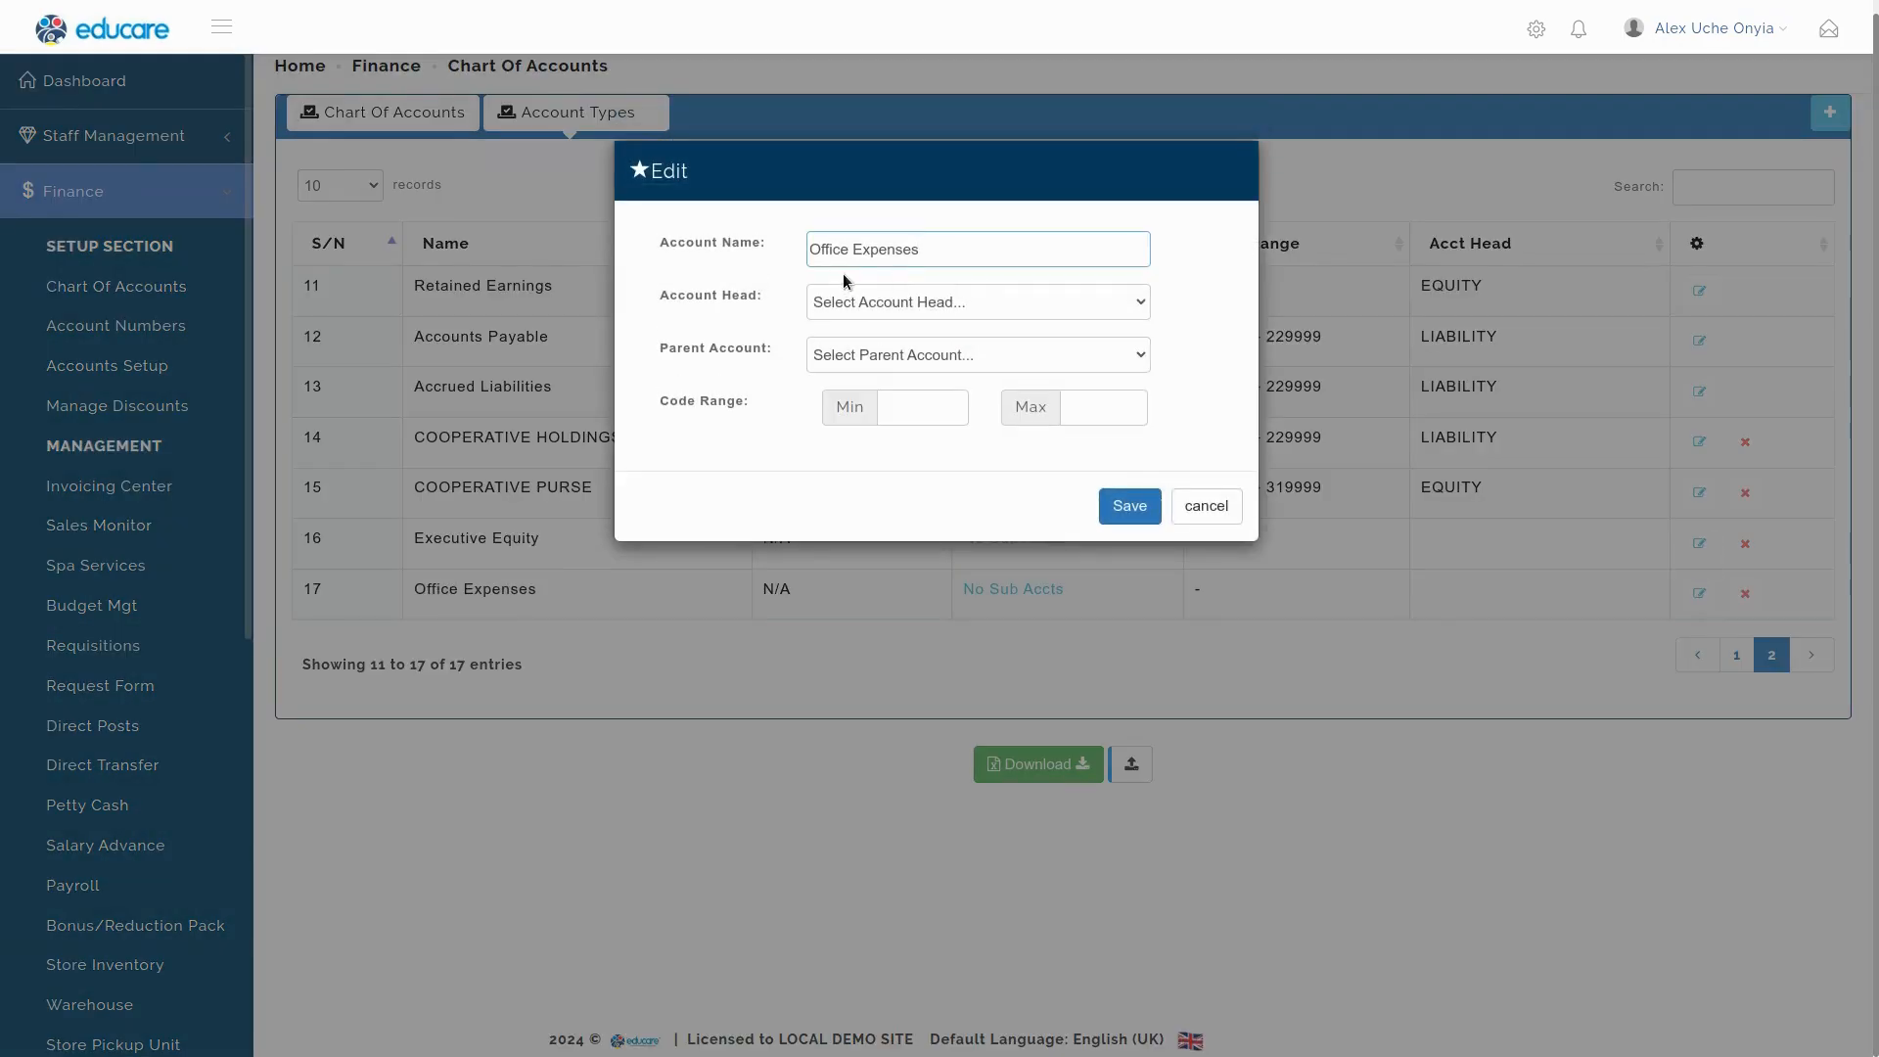
pyautogui.click(859, 301)
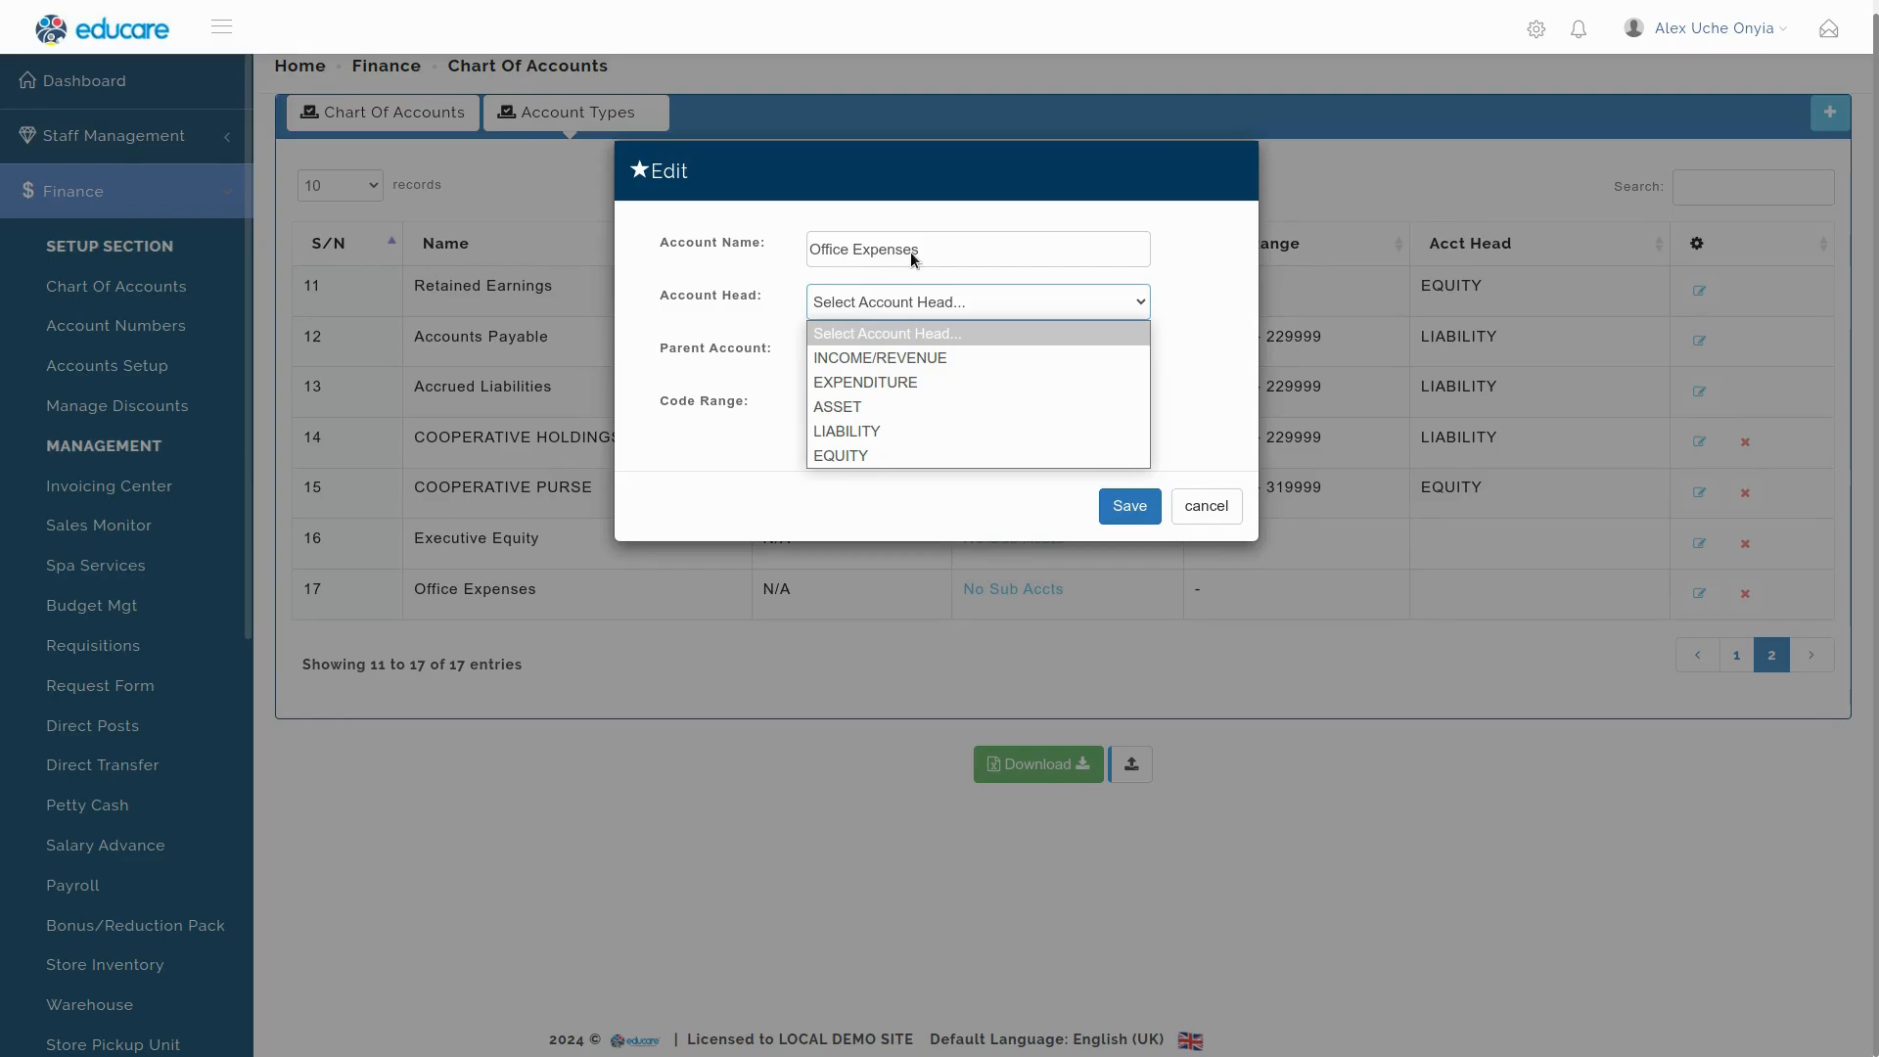
pyautogui.click(868, 383)
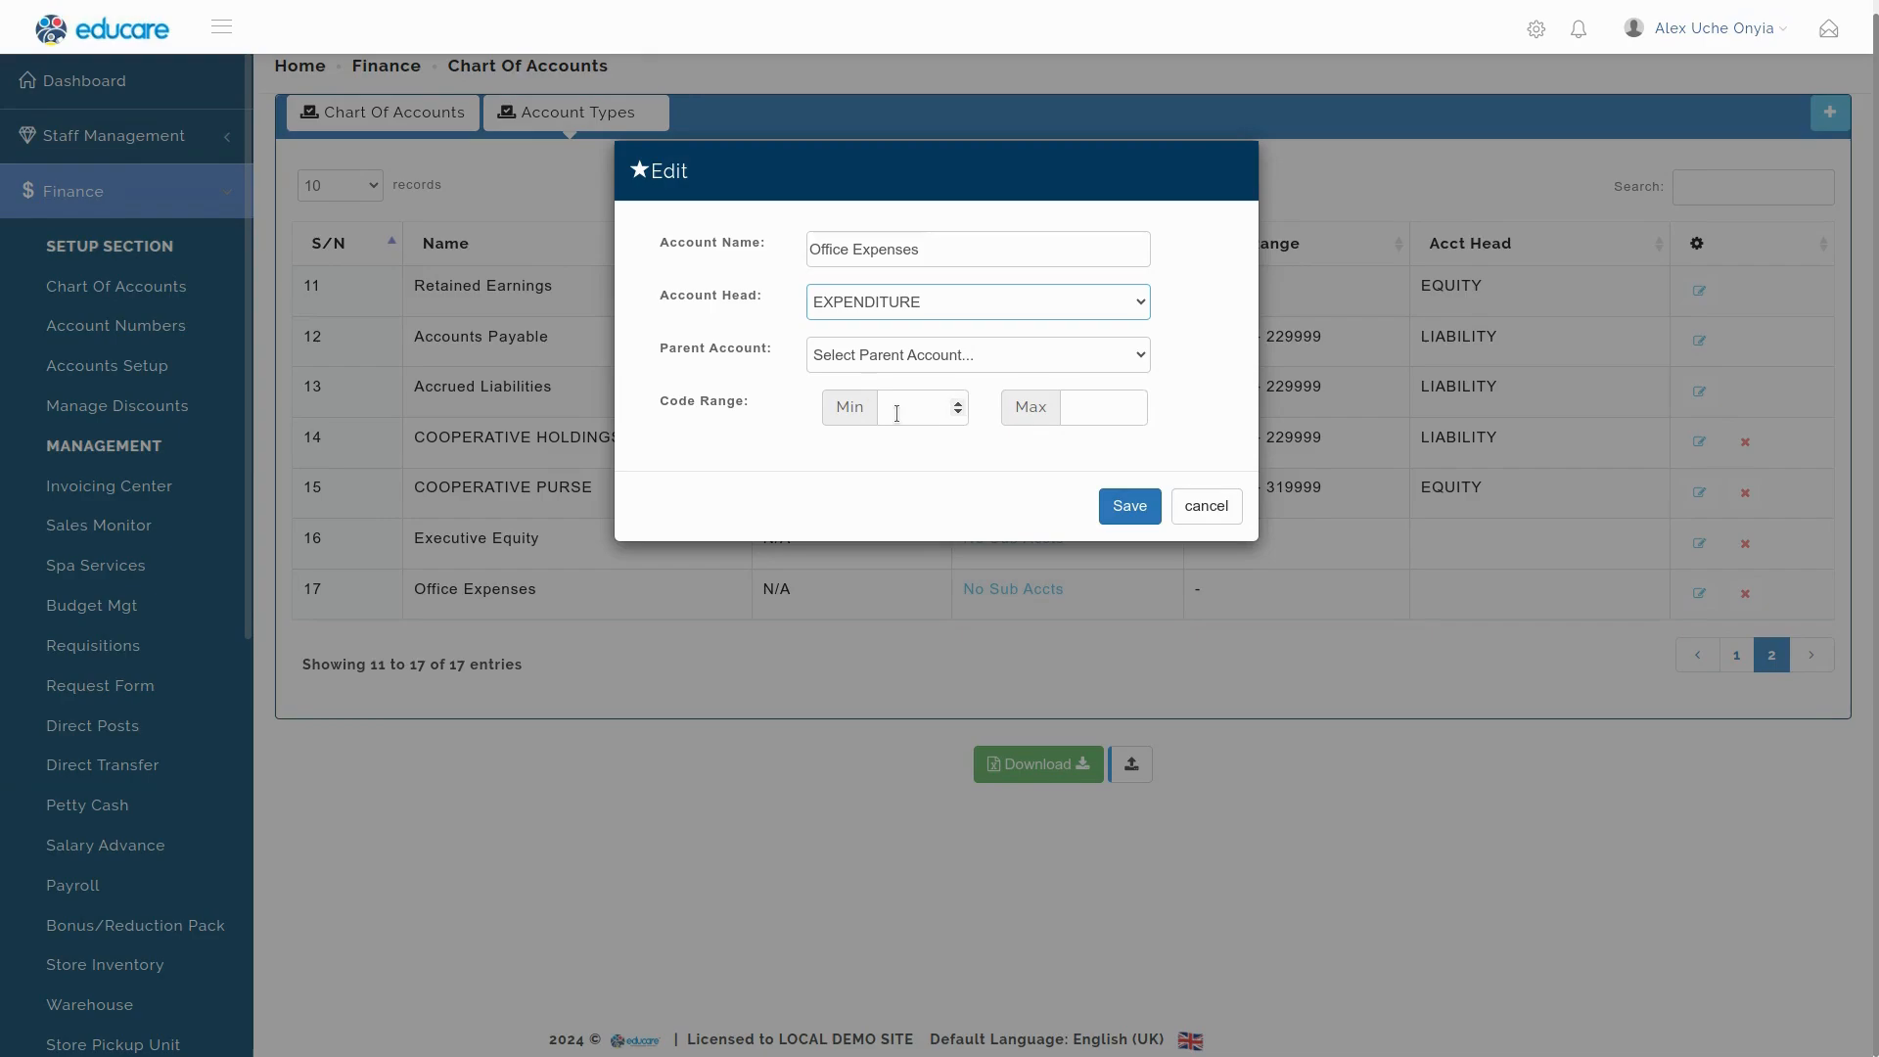
pyautogui.click(897, 412)
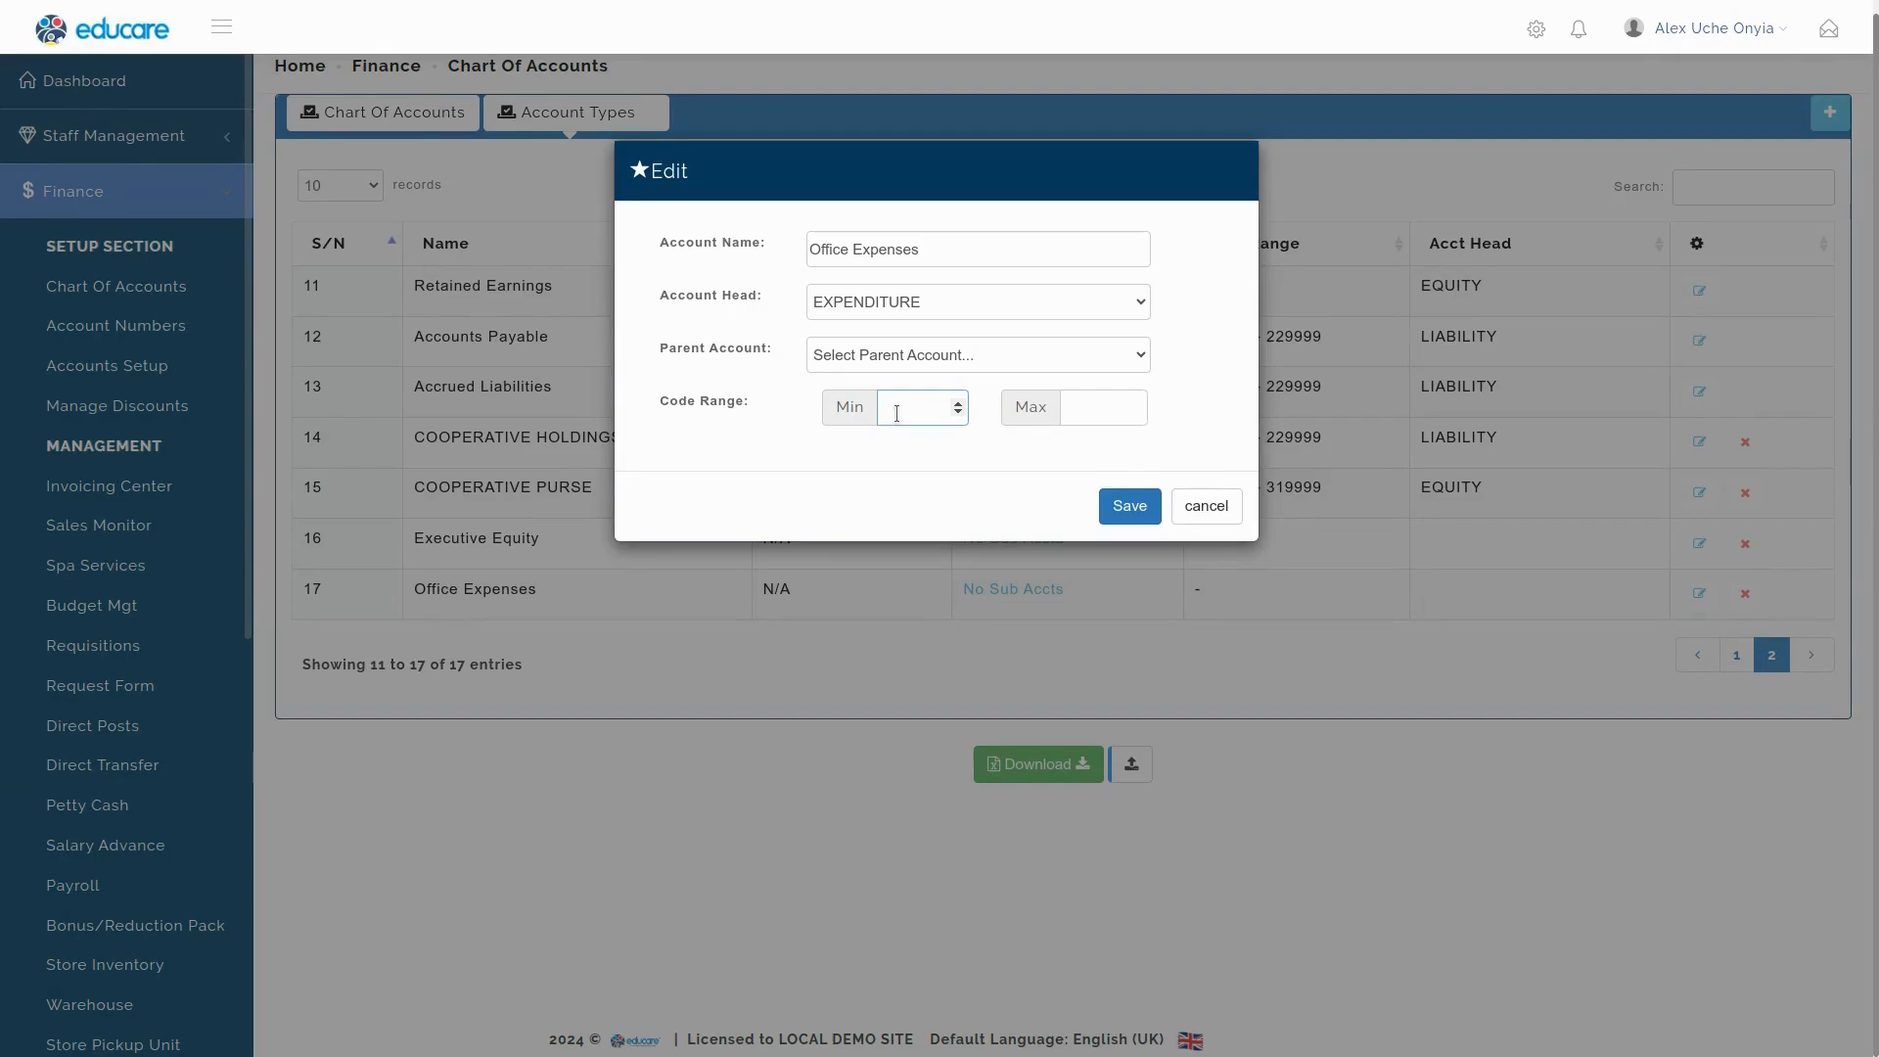
pyautogui.write('530000')
pyautogui.click(1098, 408)
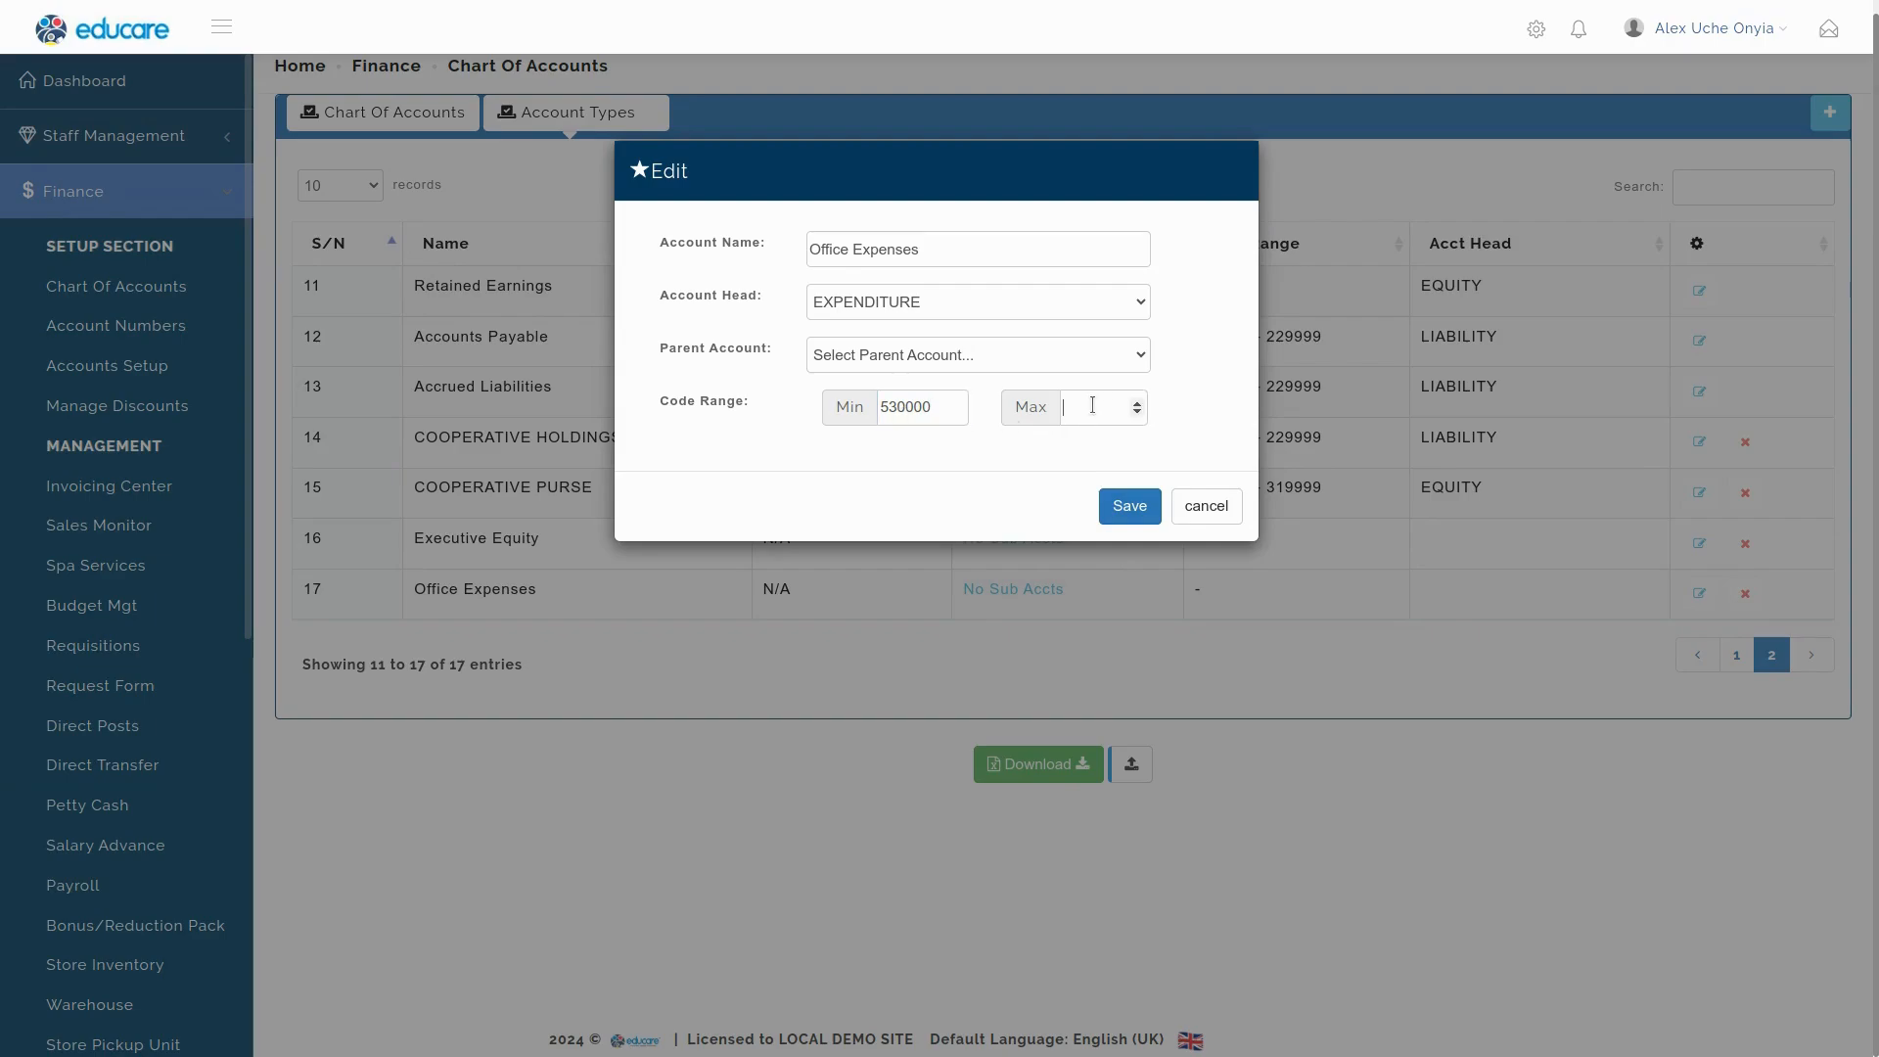
pyautogui.write('539999')
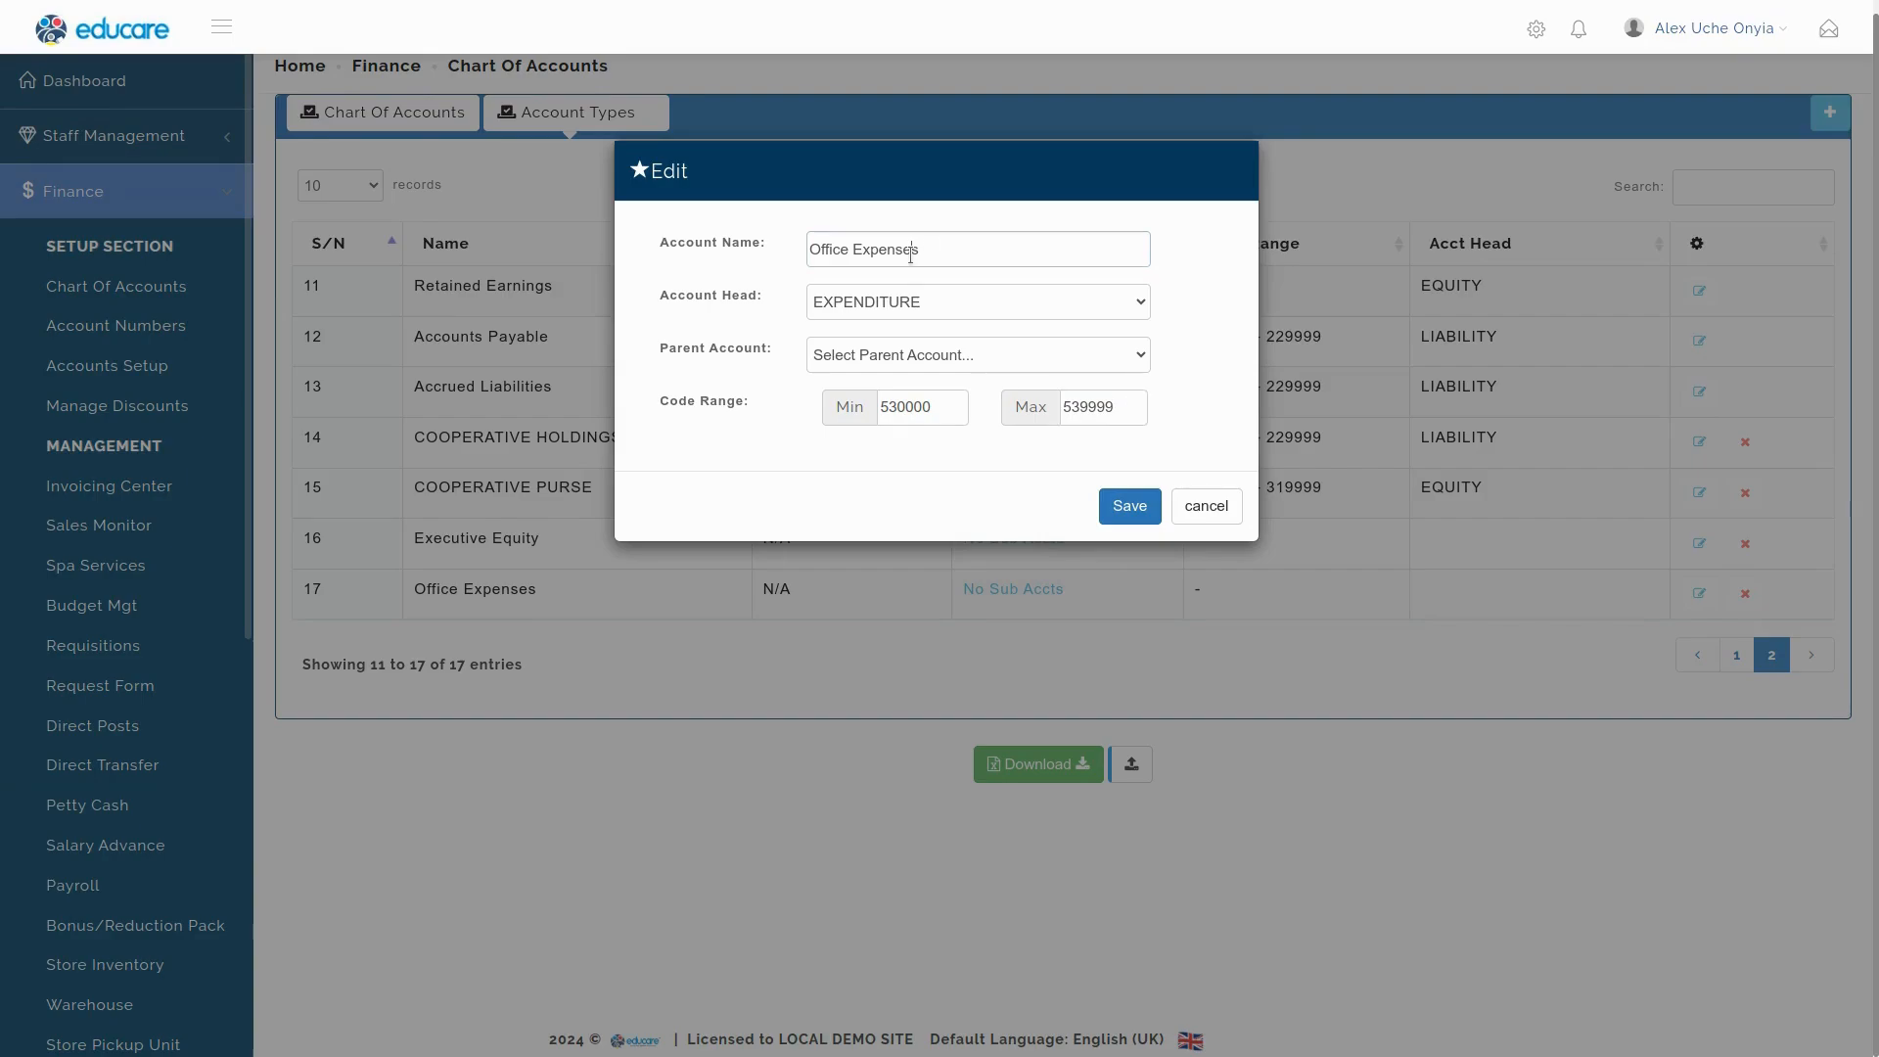
# Make Expense the parent account of Office Expenses and save the group.
pyautogui.doubleClick(911, 253)
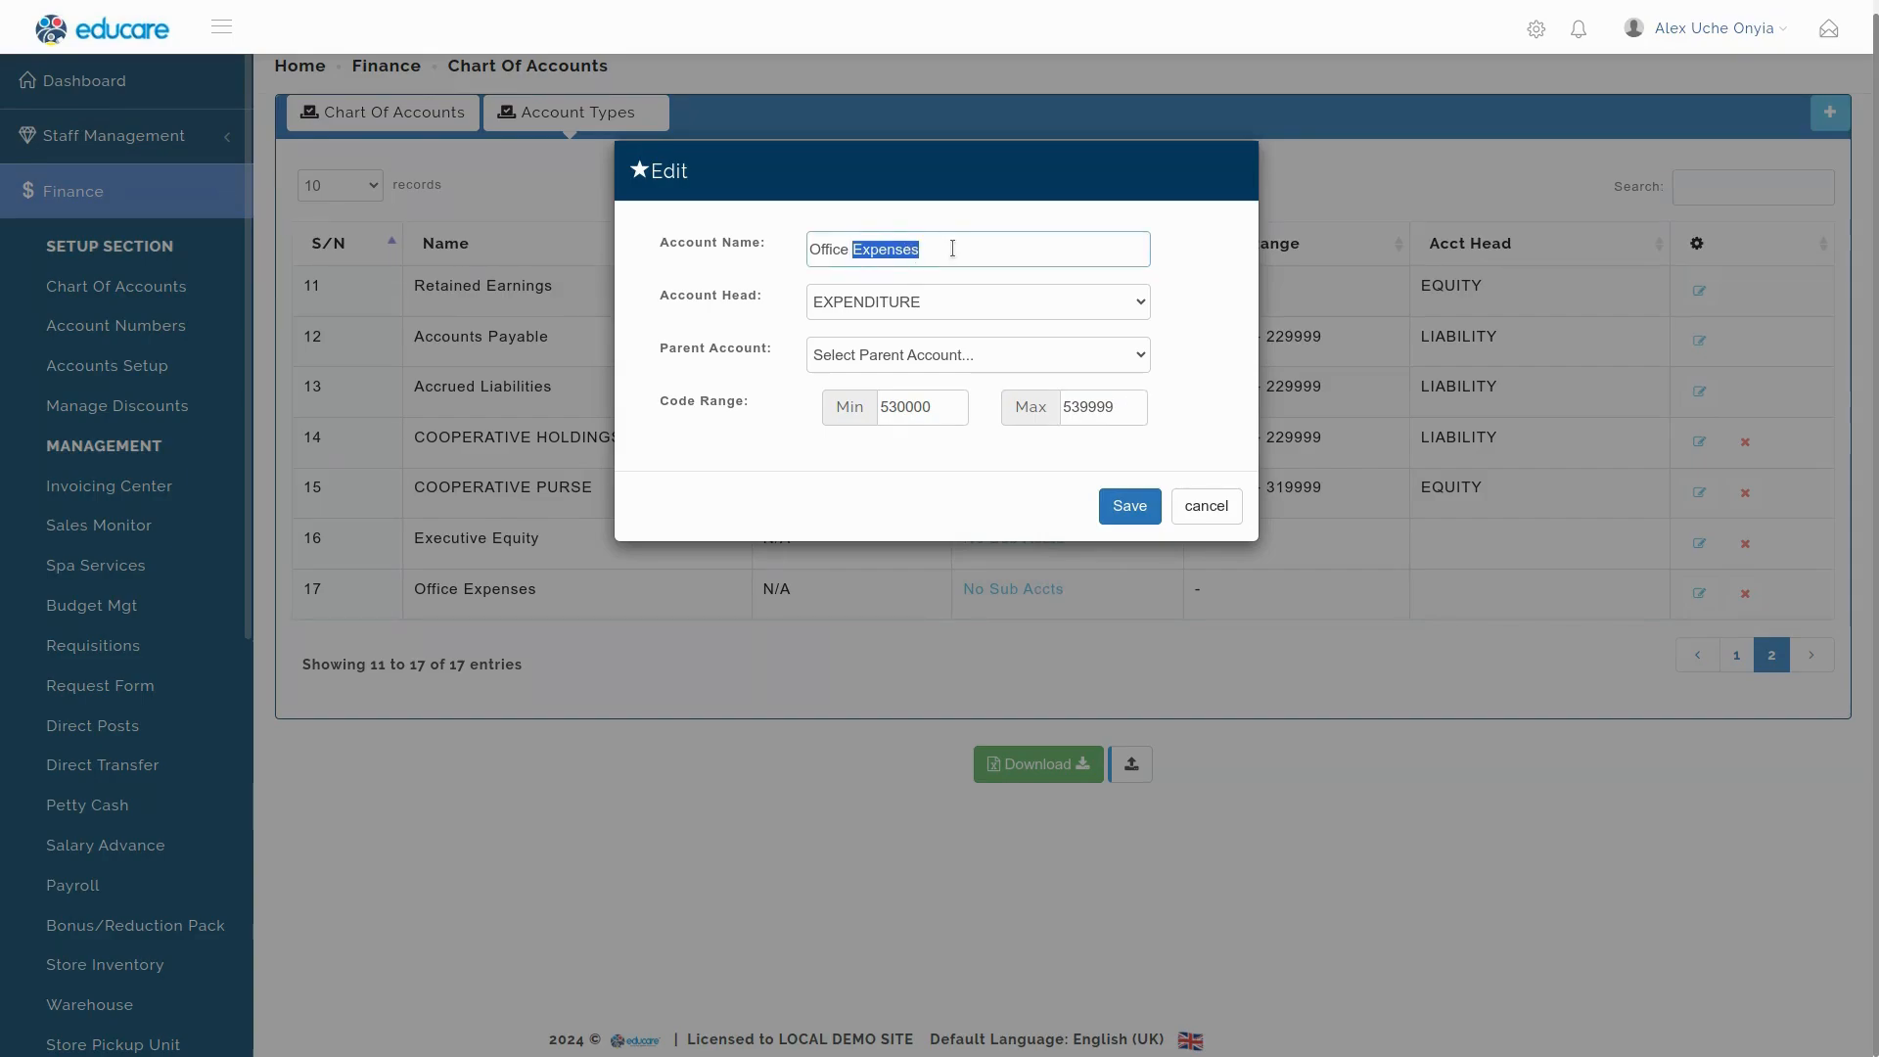
pyautogui.click(953, 246)
pyautogui.tripleClick(826, 257)
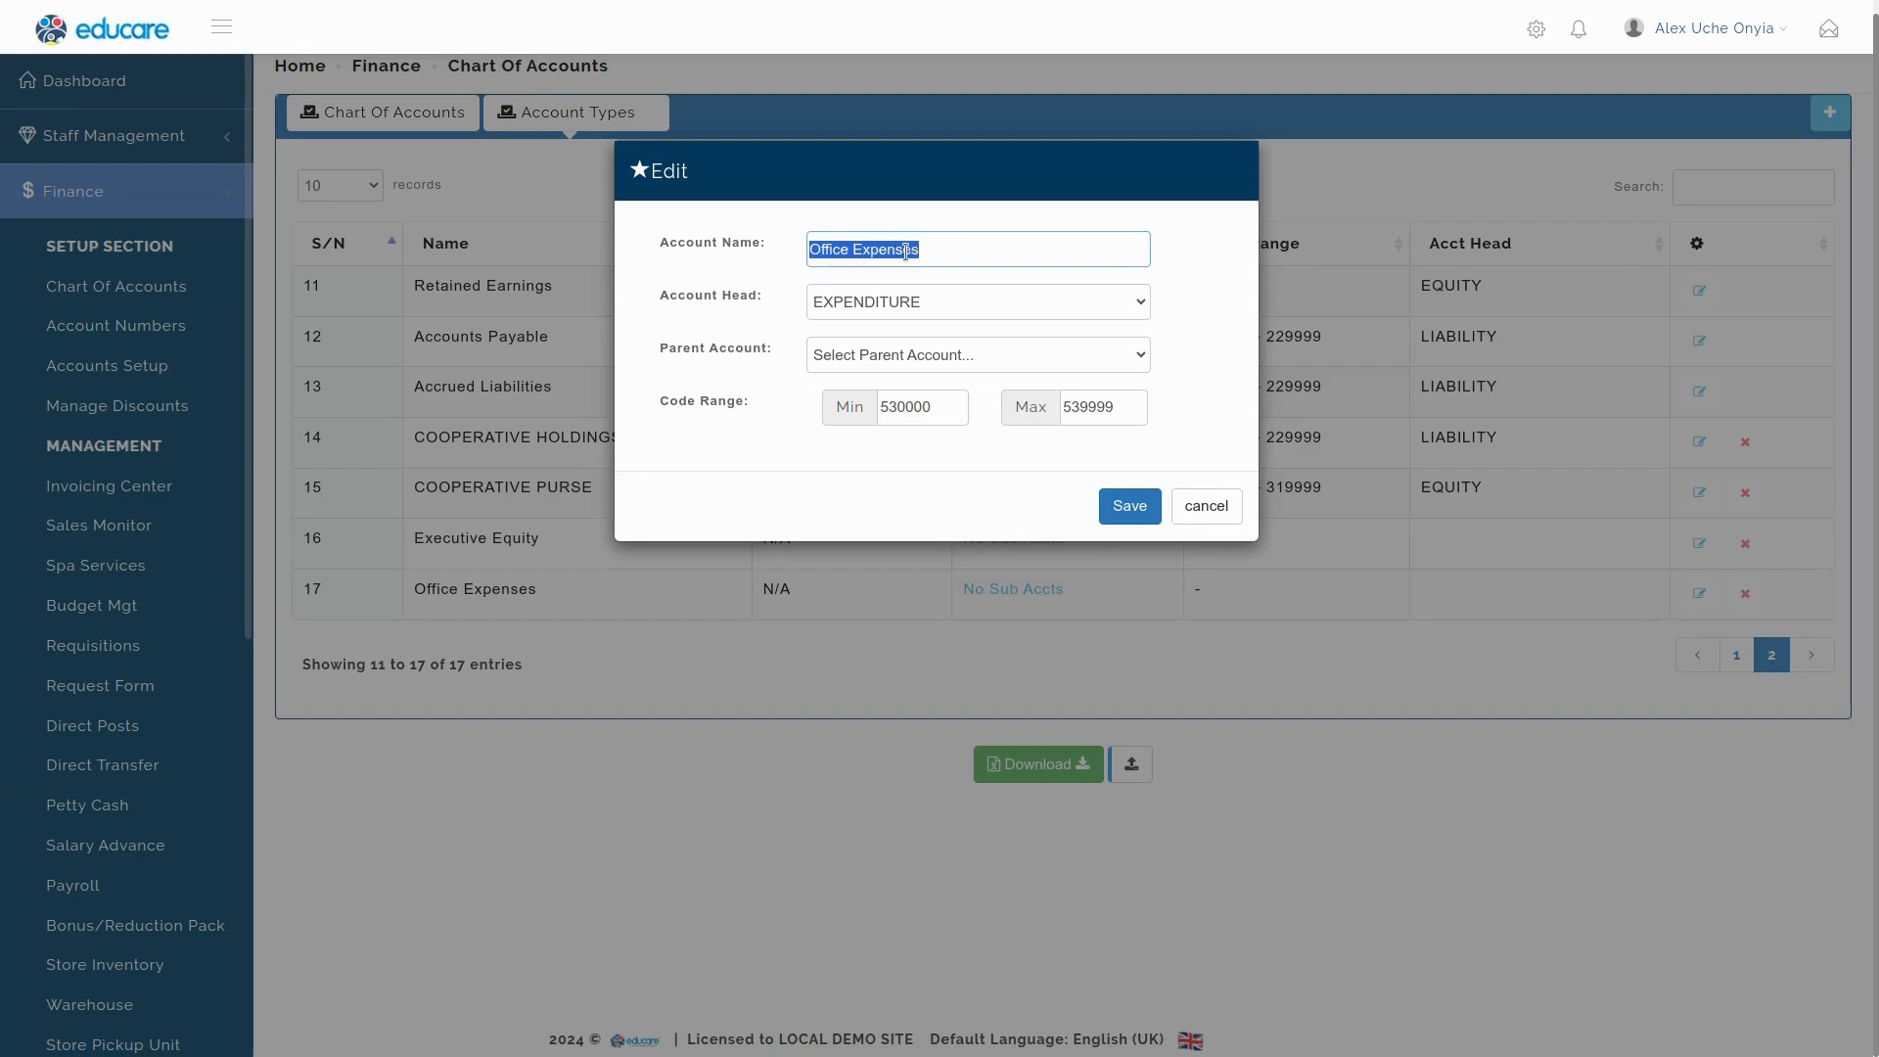
pyautogui.click(978, 252)
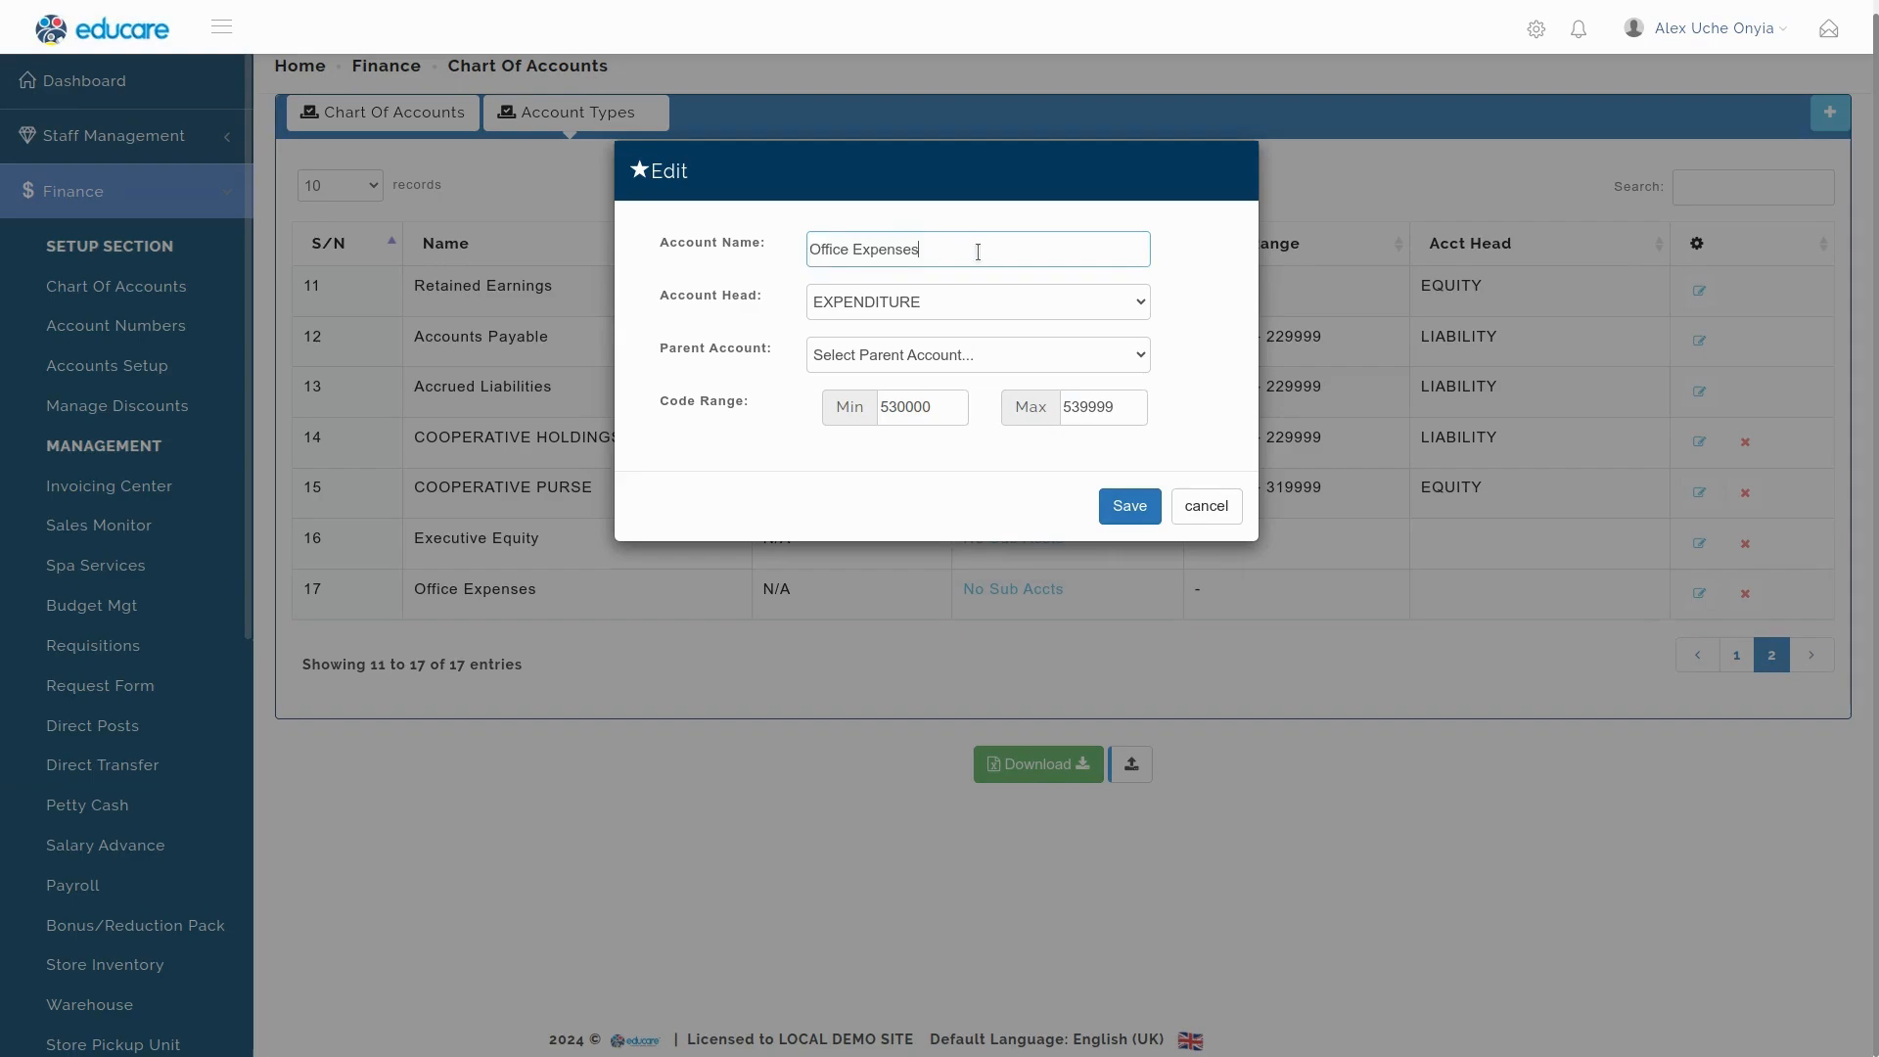
pyautogui.click(912, 356)
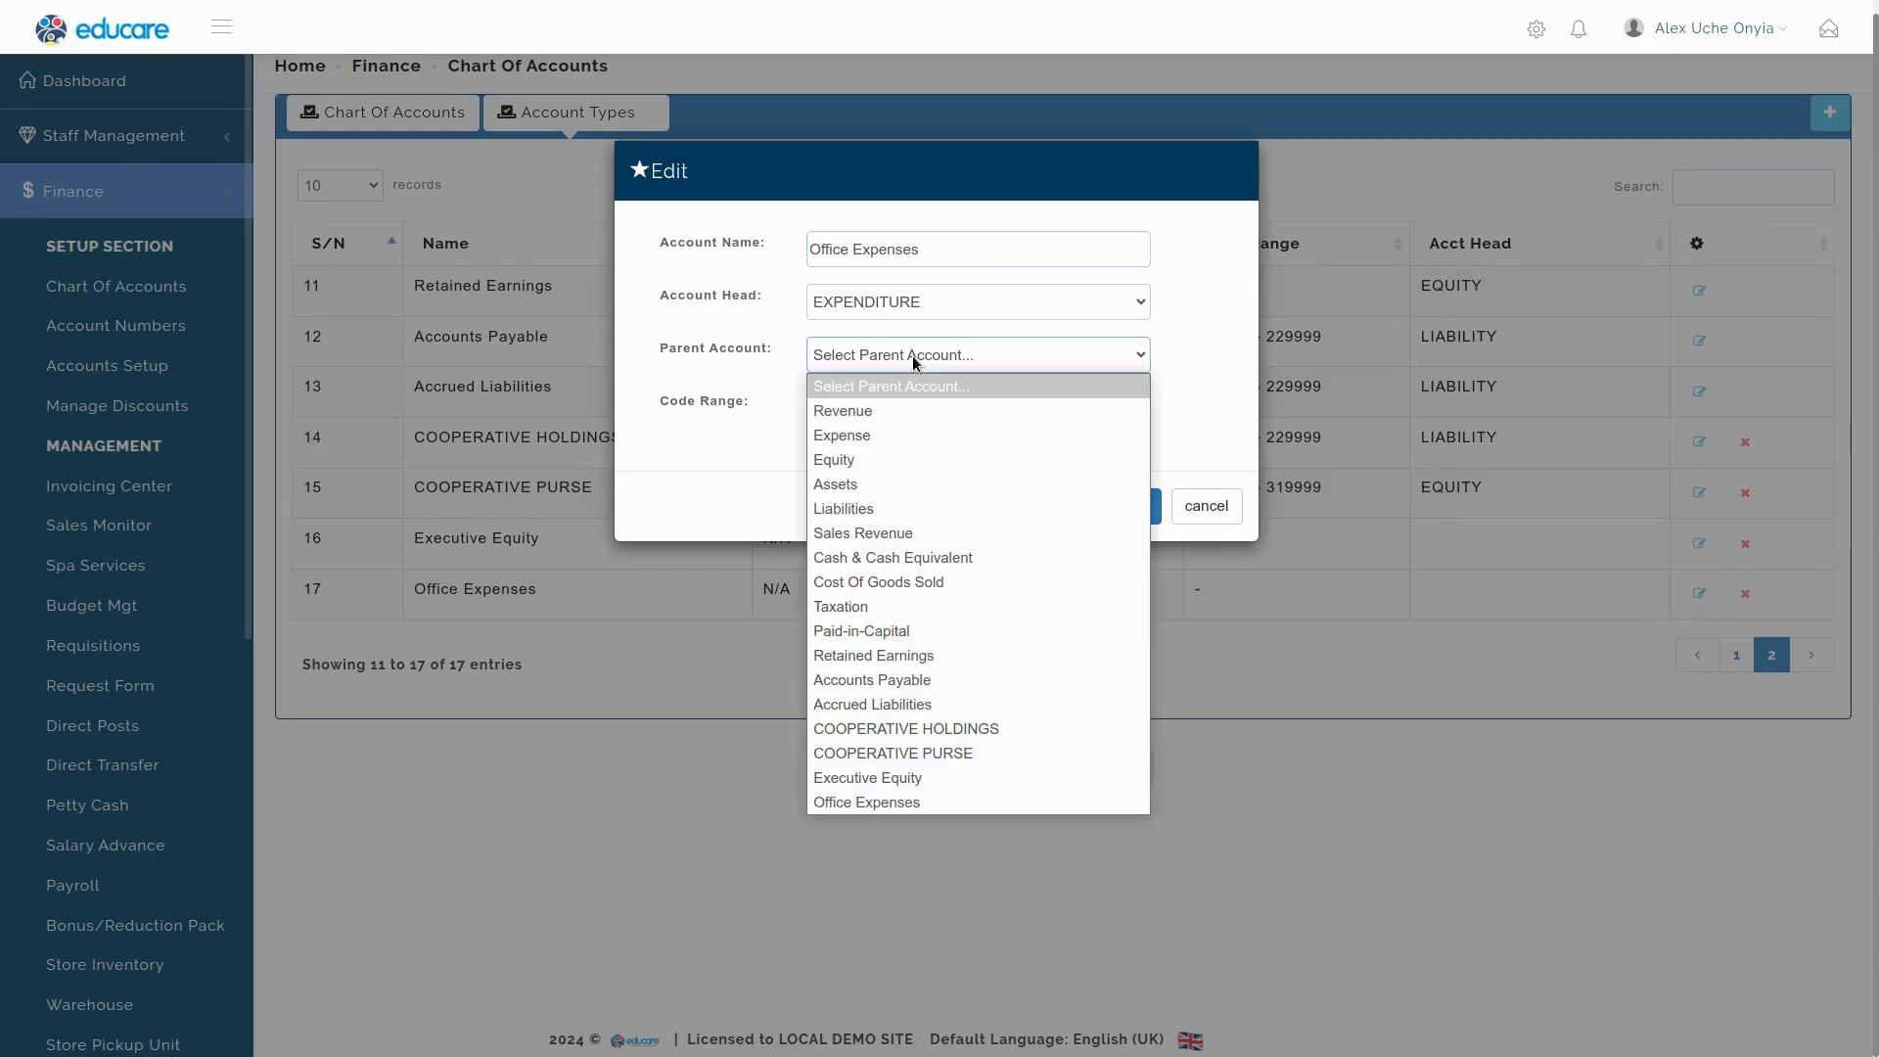
pyautogui.click(870, 435)
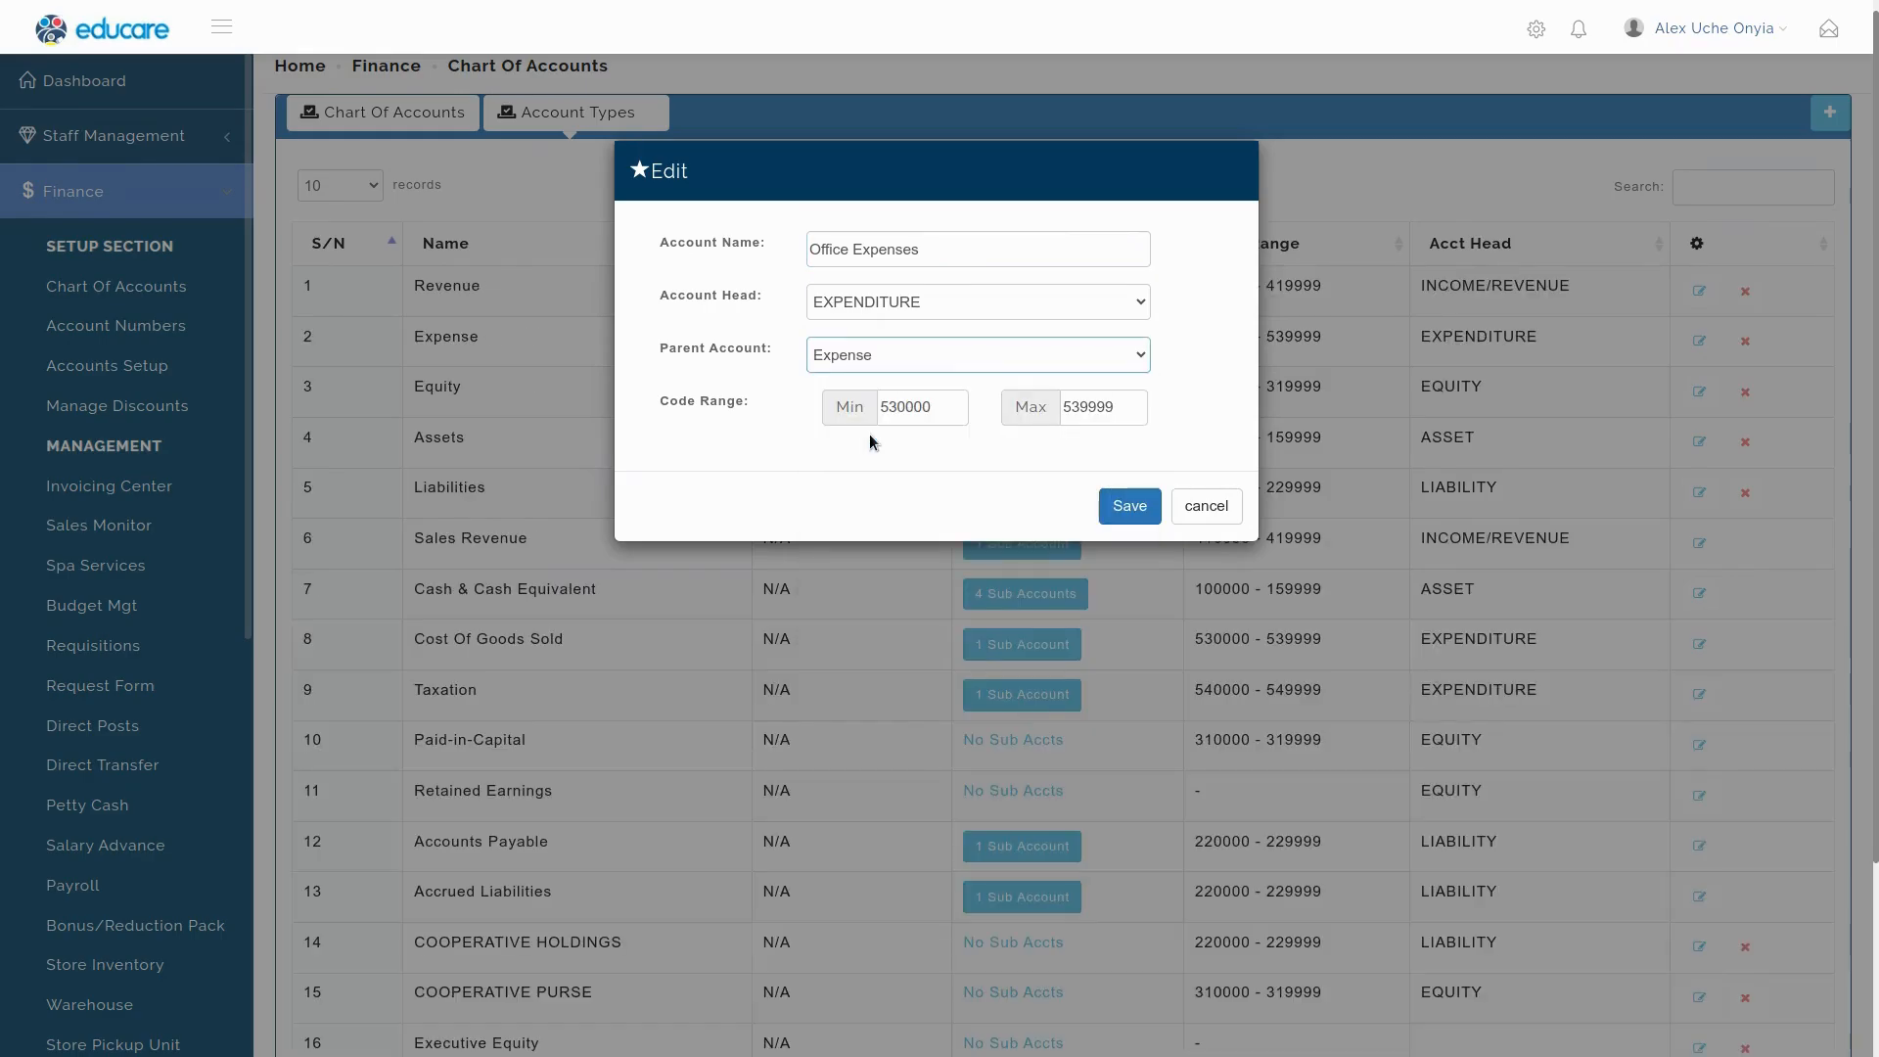
pyautogui.click(1138, 509)
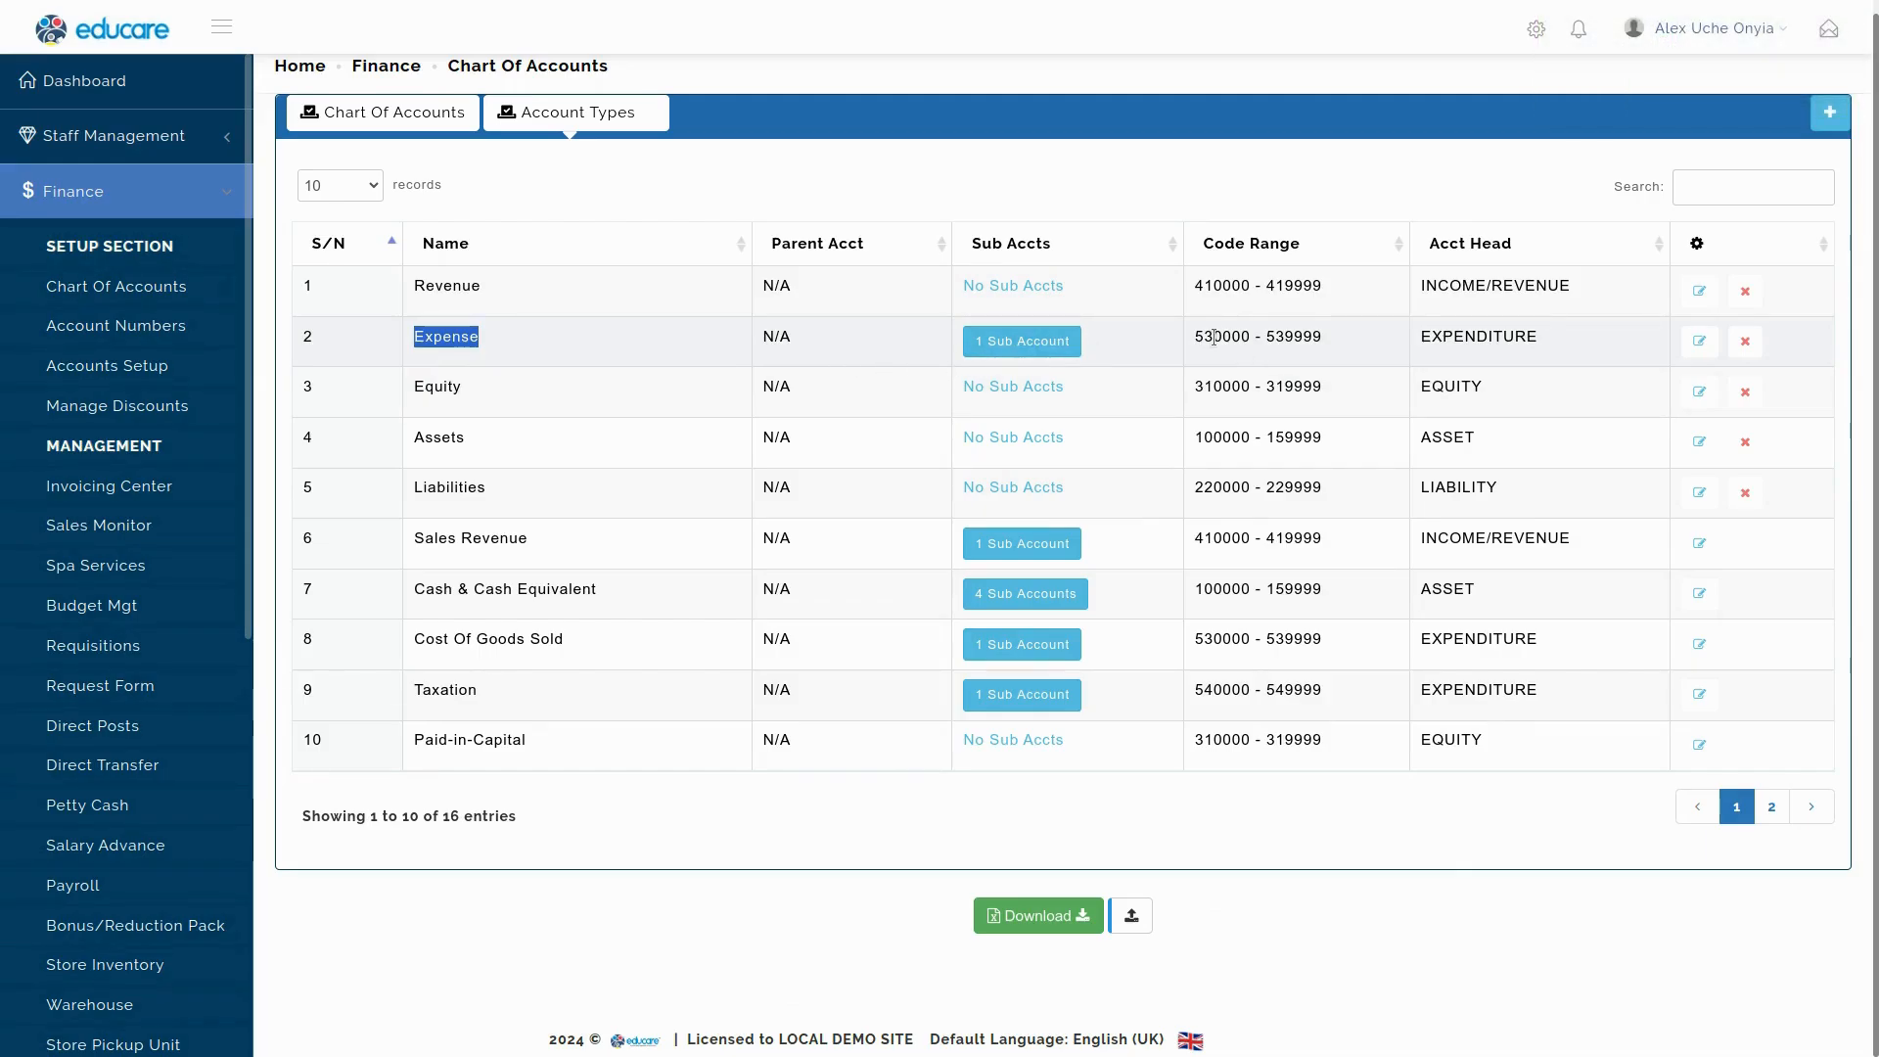
# Detach Office Expenses from Expense's sub accounts and find it as row 17 on page 2.
pyautogui.moveTo(1197, 338); pyautogui.dragTo(1292, 340)
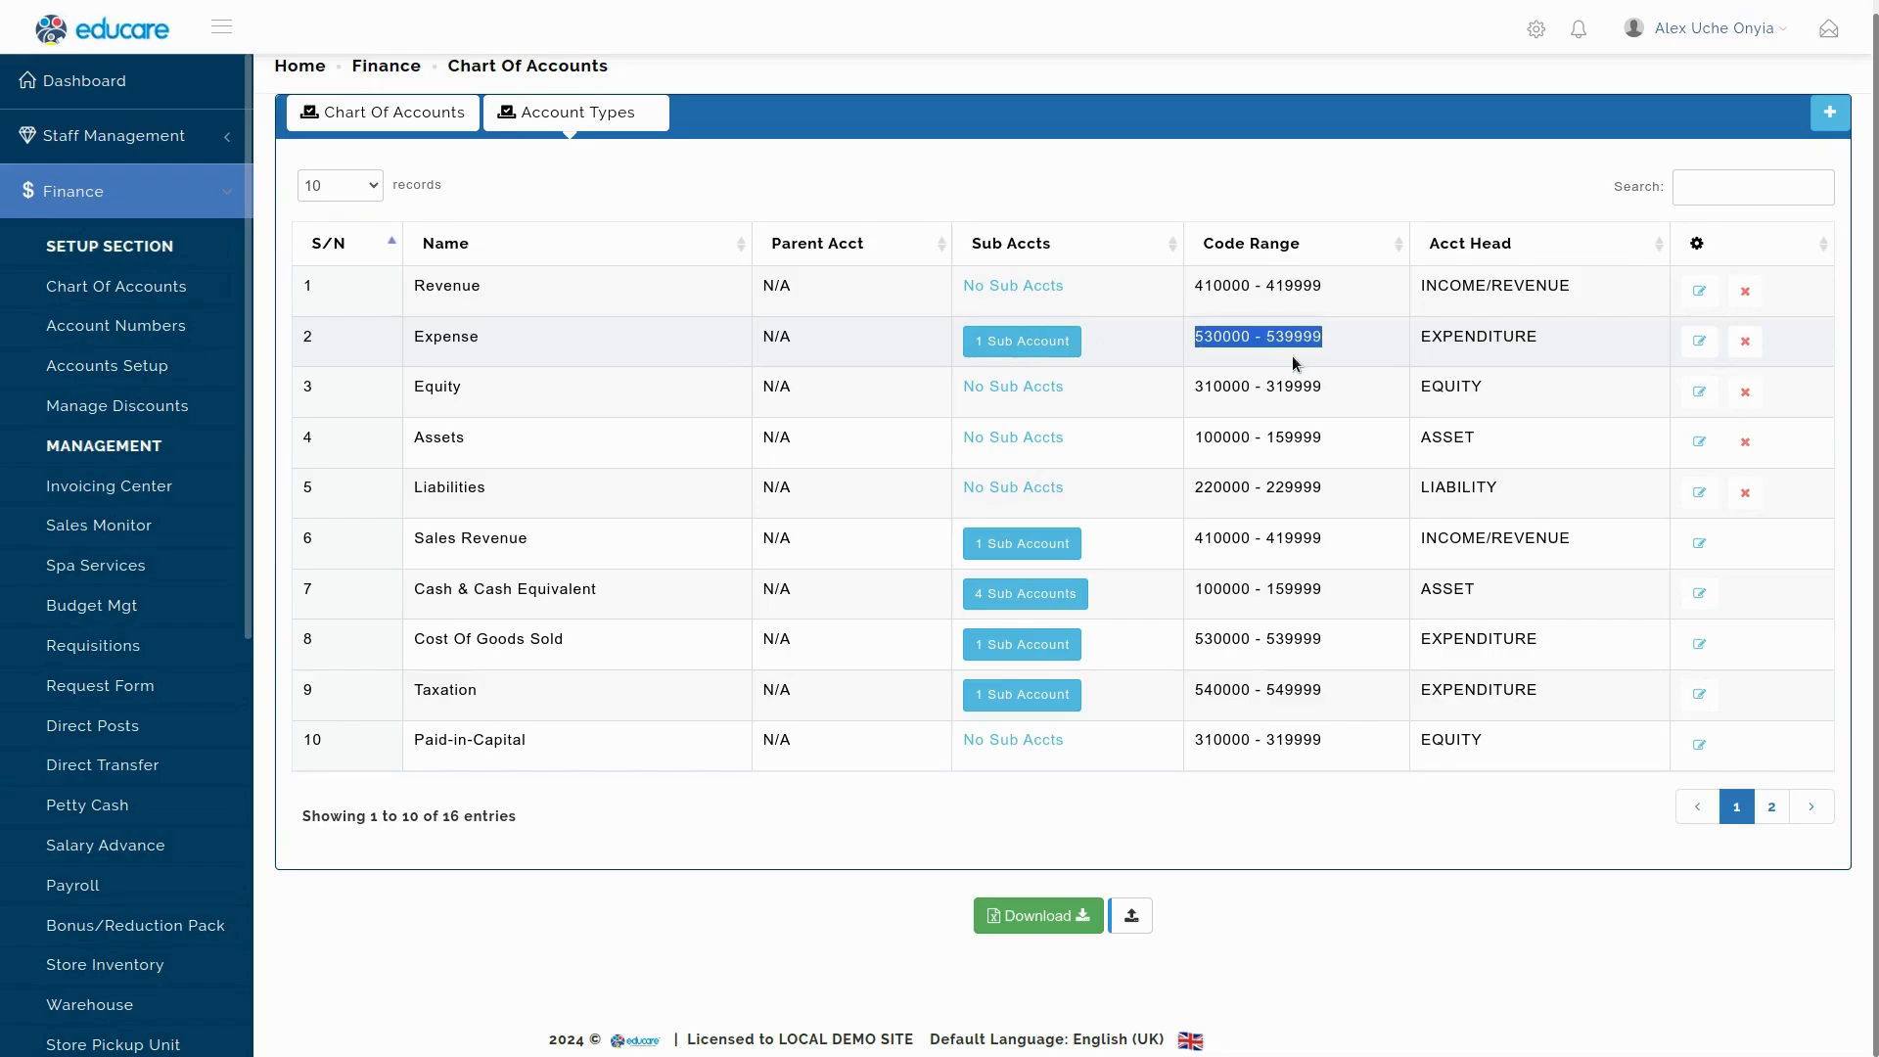
pyautogui.click(1337, 325)
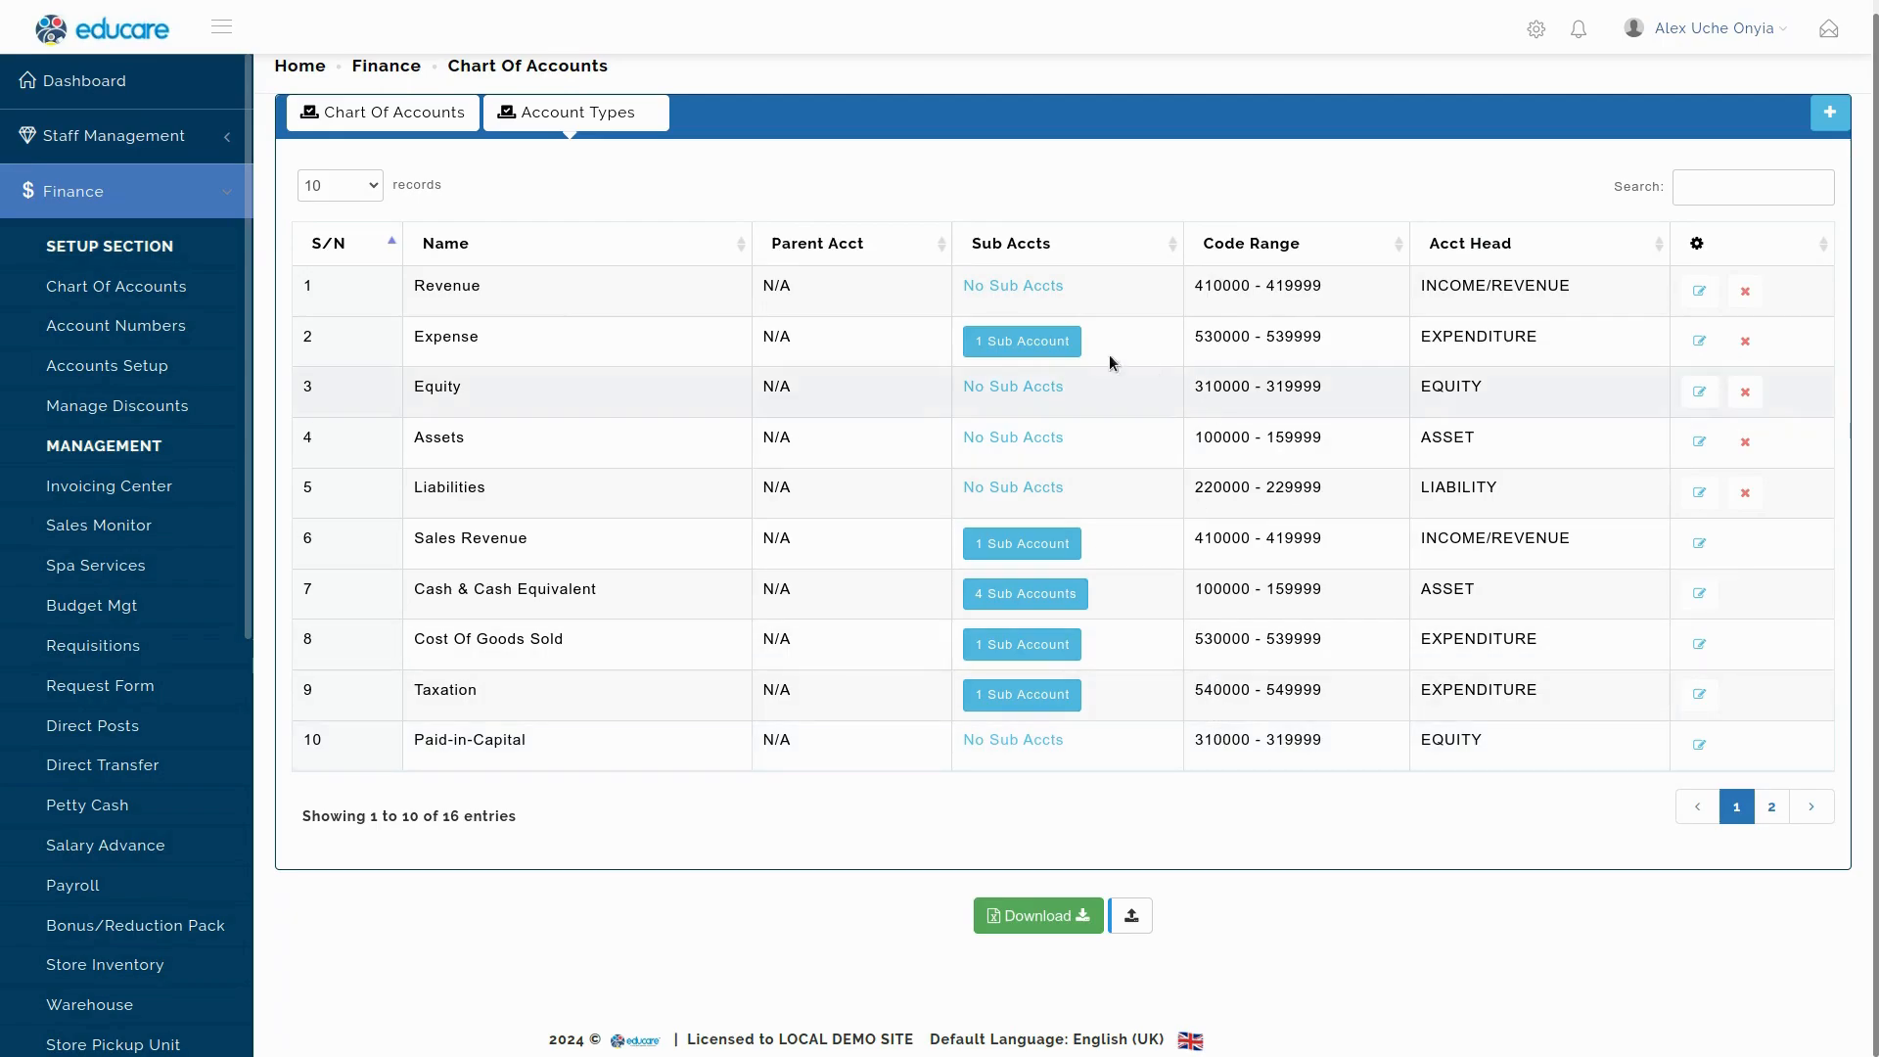
pyautogui.click(1022, 341)
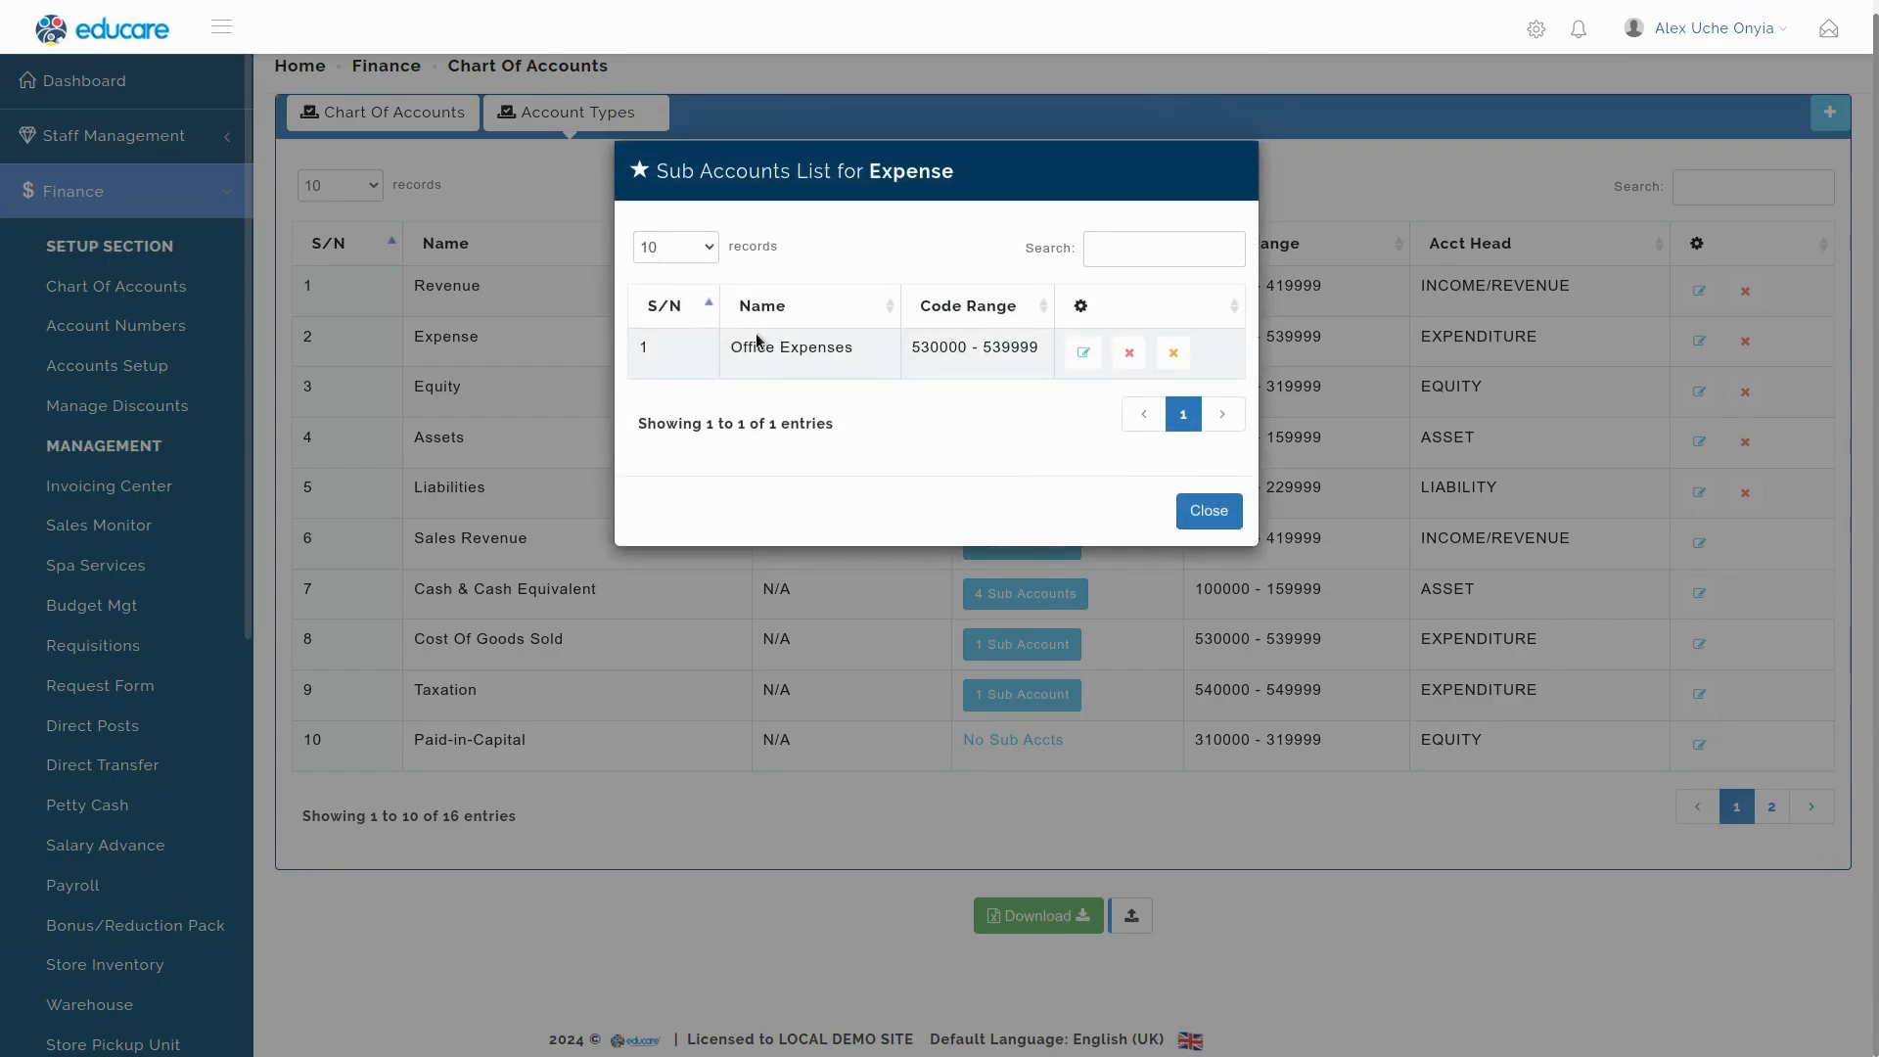
pyautogui.click(1214, 520)
pyautogui.click(1174, 353)
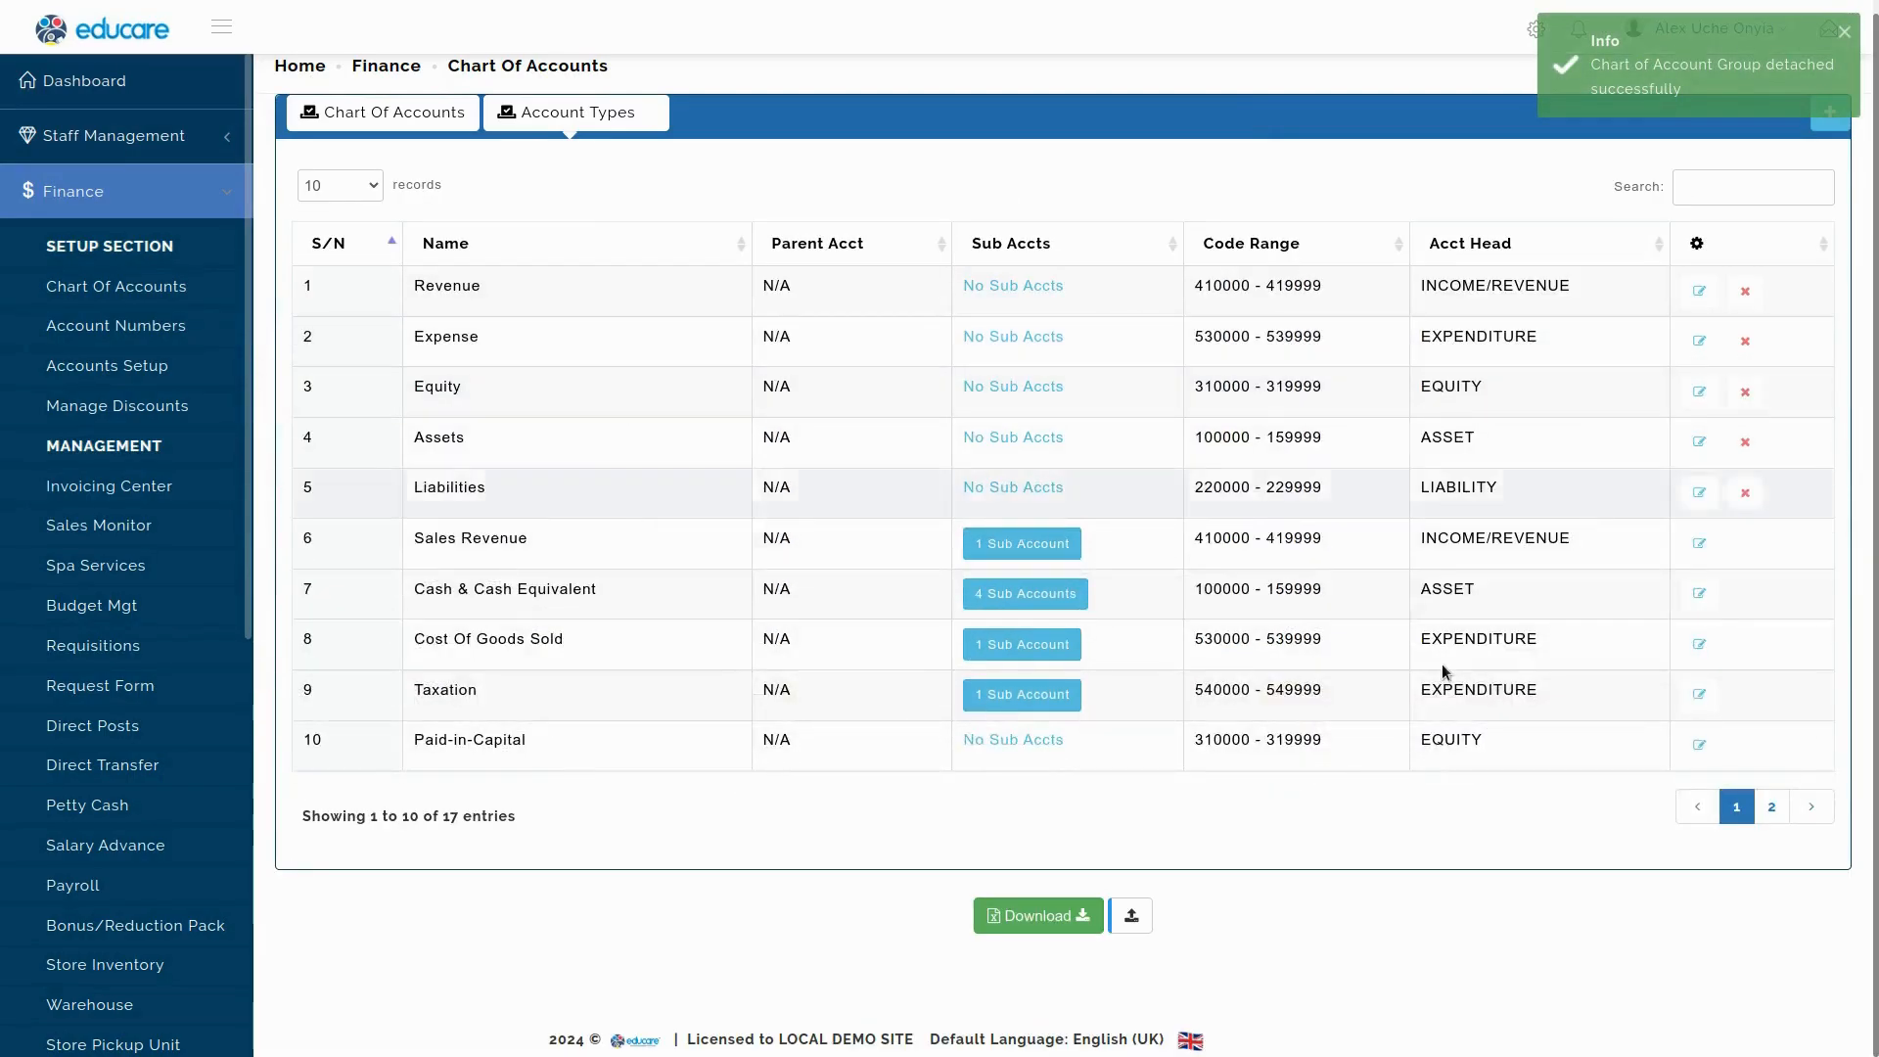
pyautogui.click(1812, 807)
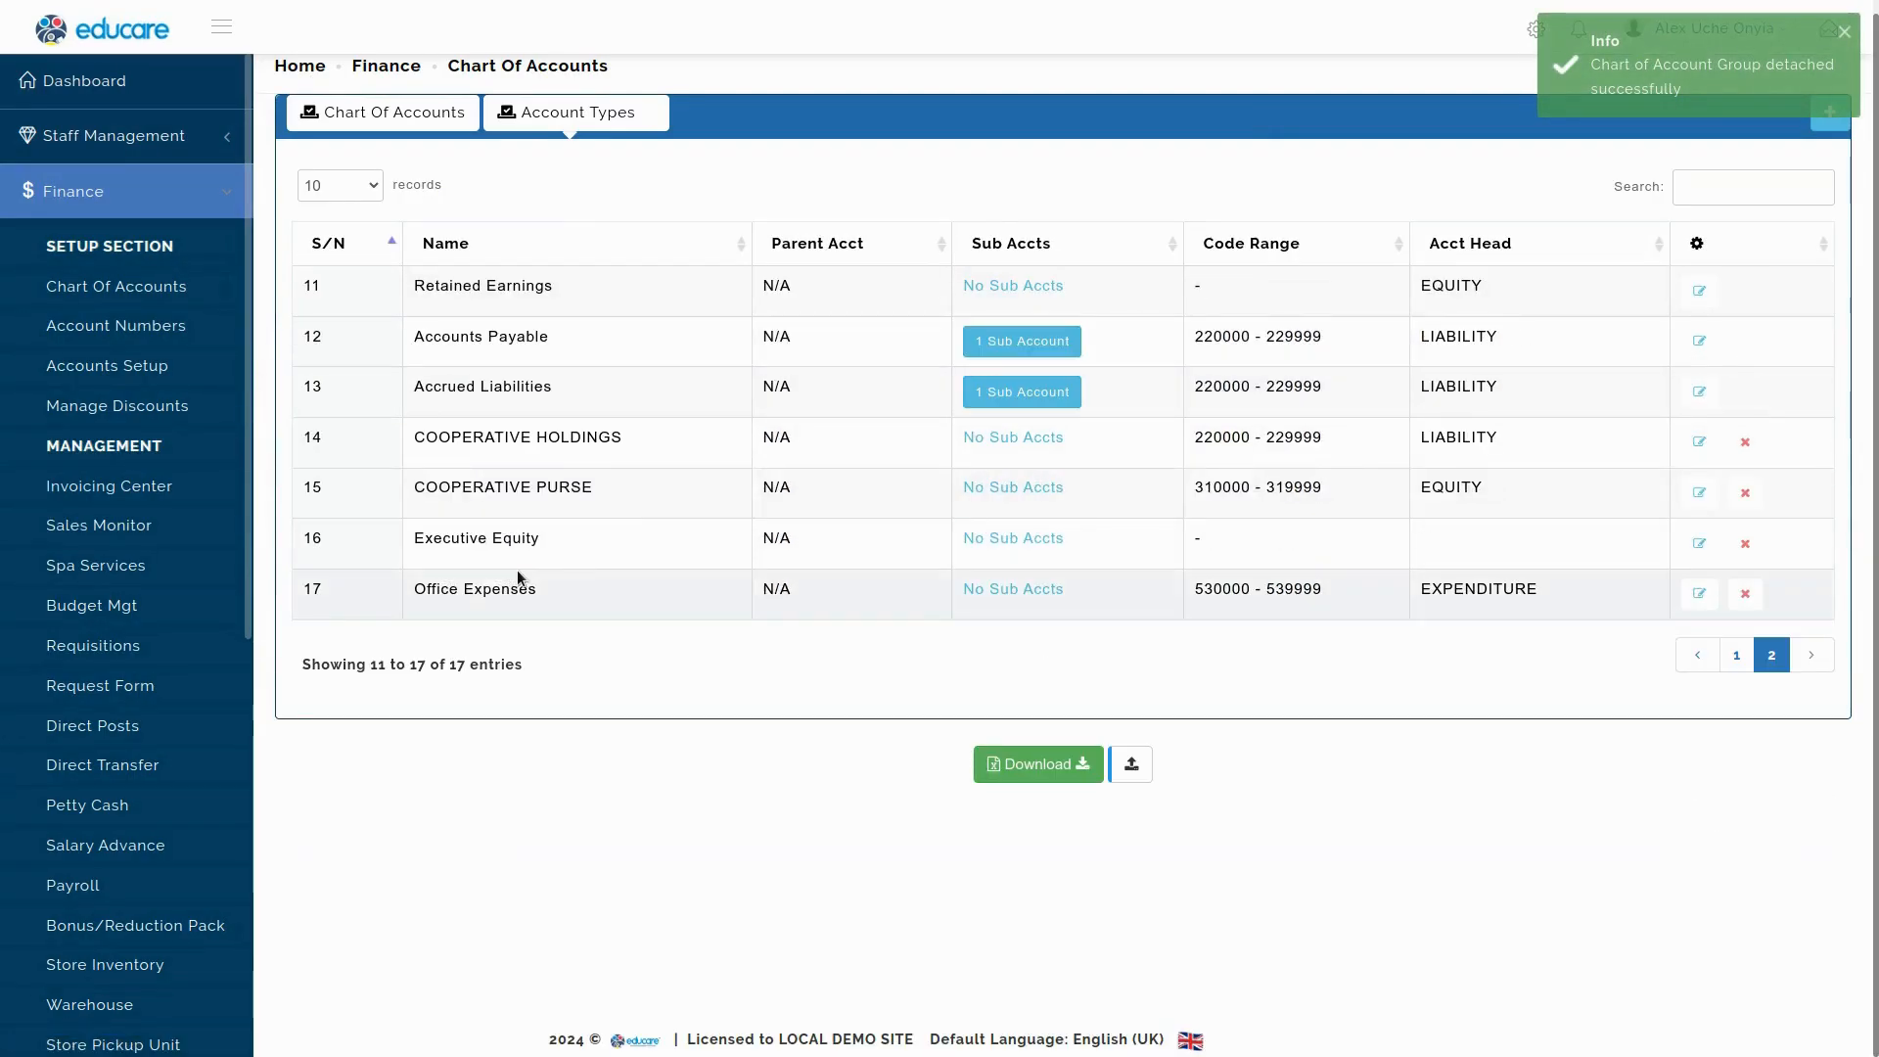
pyautogui.moveTo(415, 588); pyautogui.dragTo(545, 588)
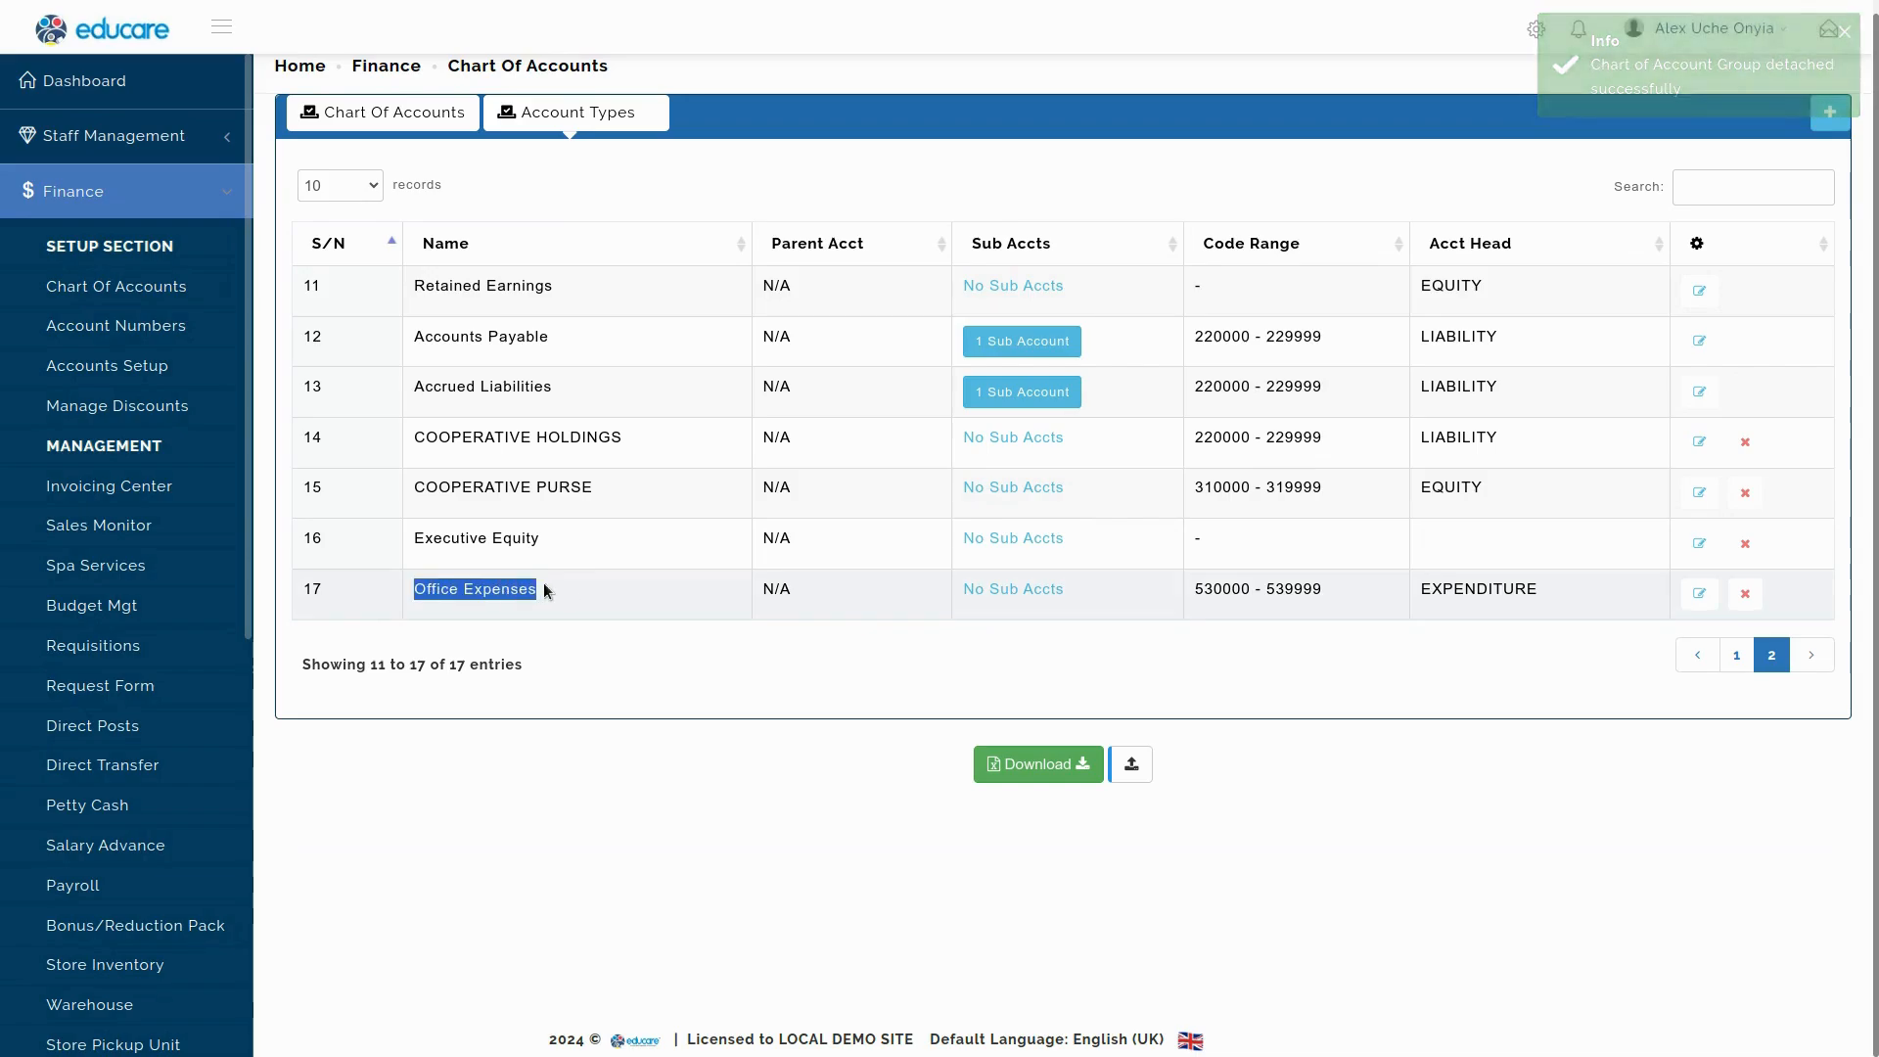
pyautogui.click(607, 599)
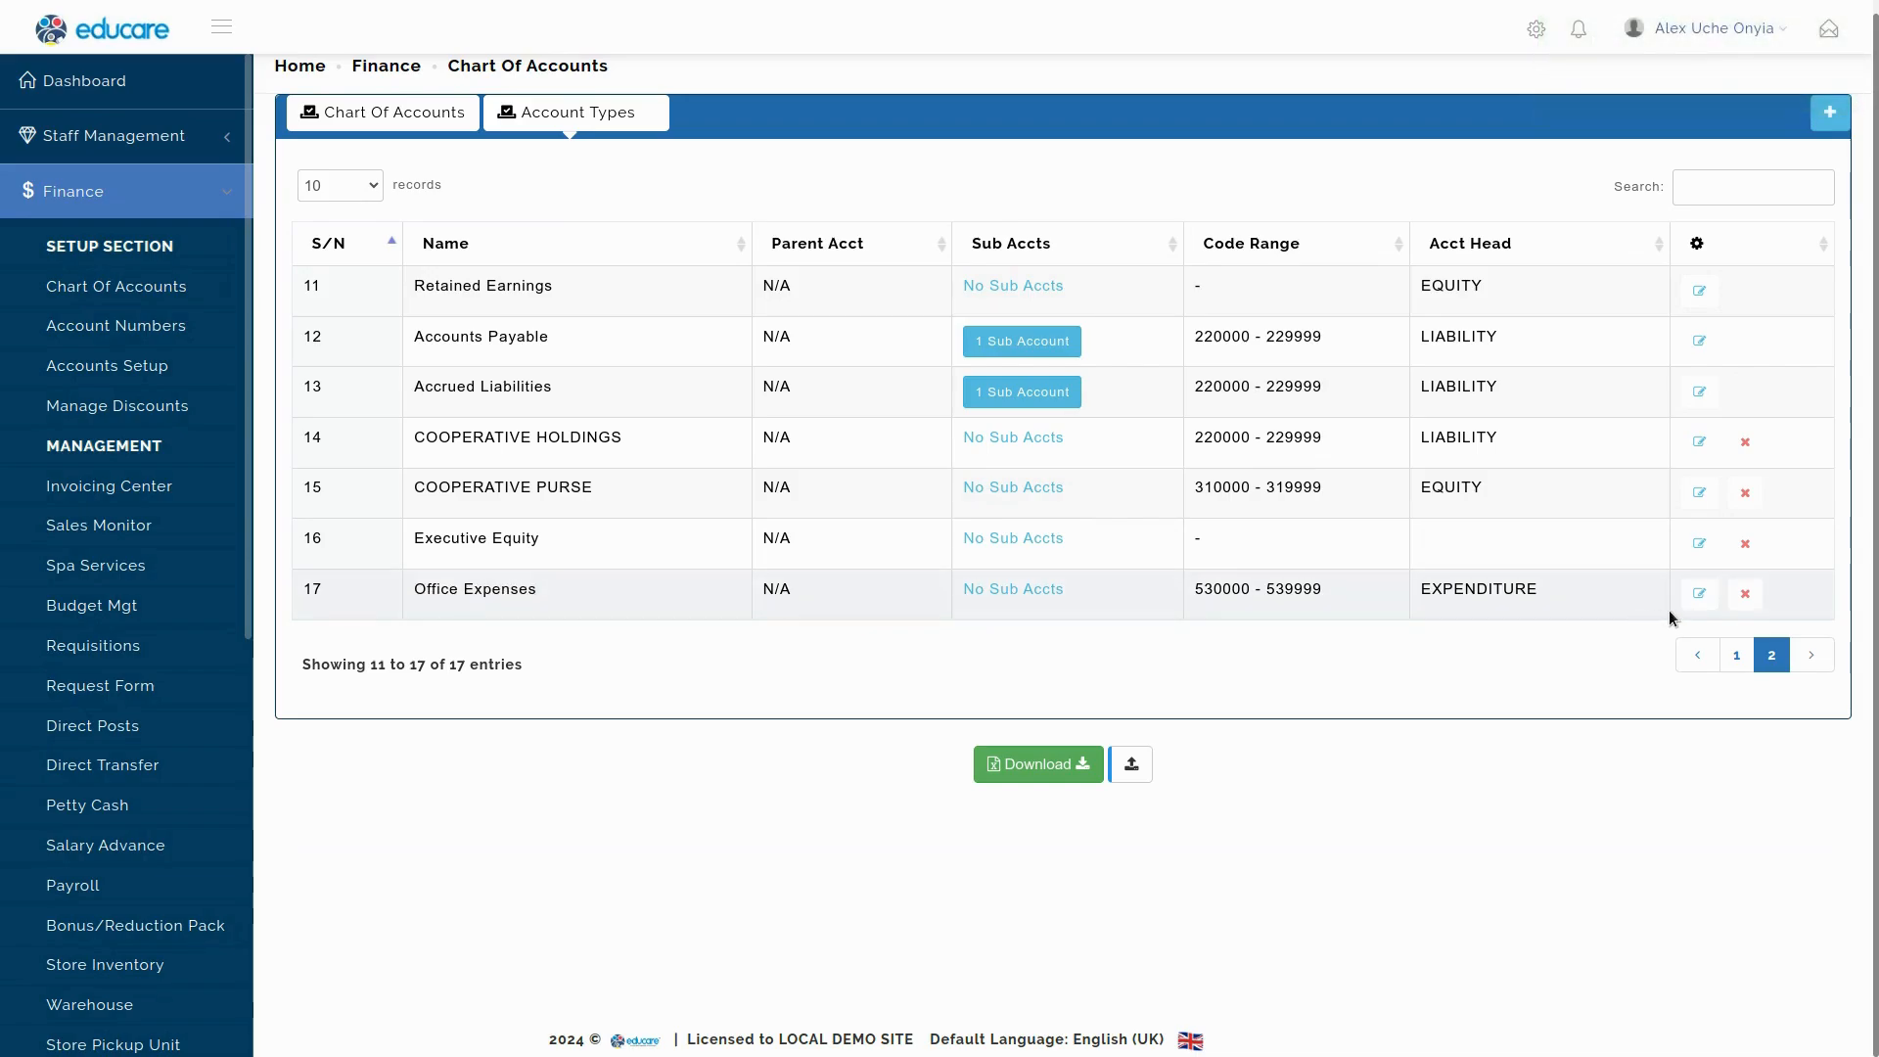
# Put Office Expenses back under Expense and show the full 64-account Chart Of Accounts.
pyautogui.click(1699, 593)
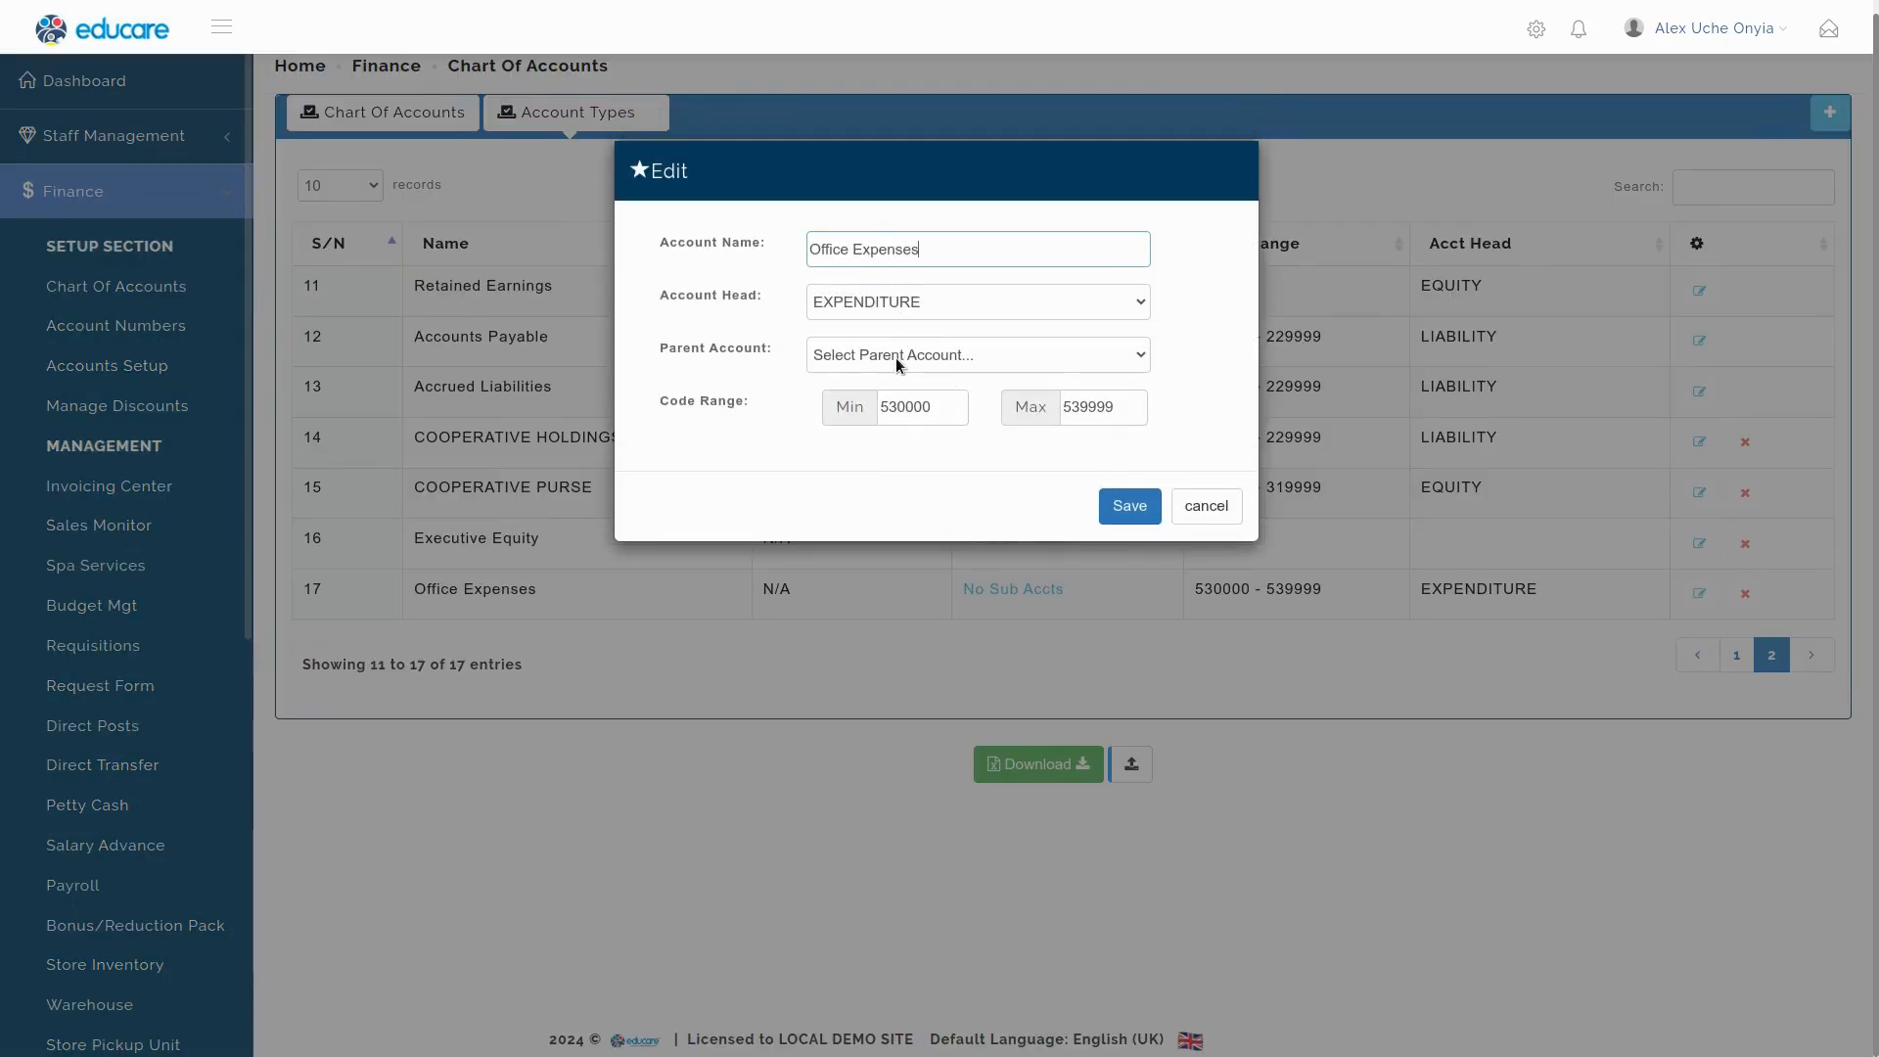
pyautogui.click(896, 357)
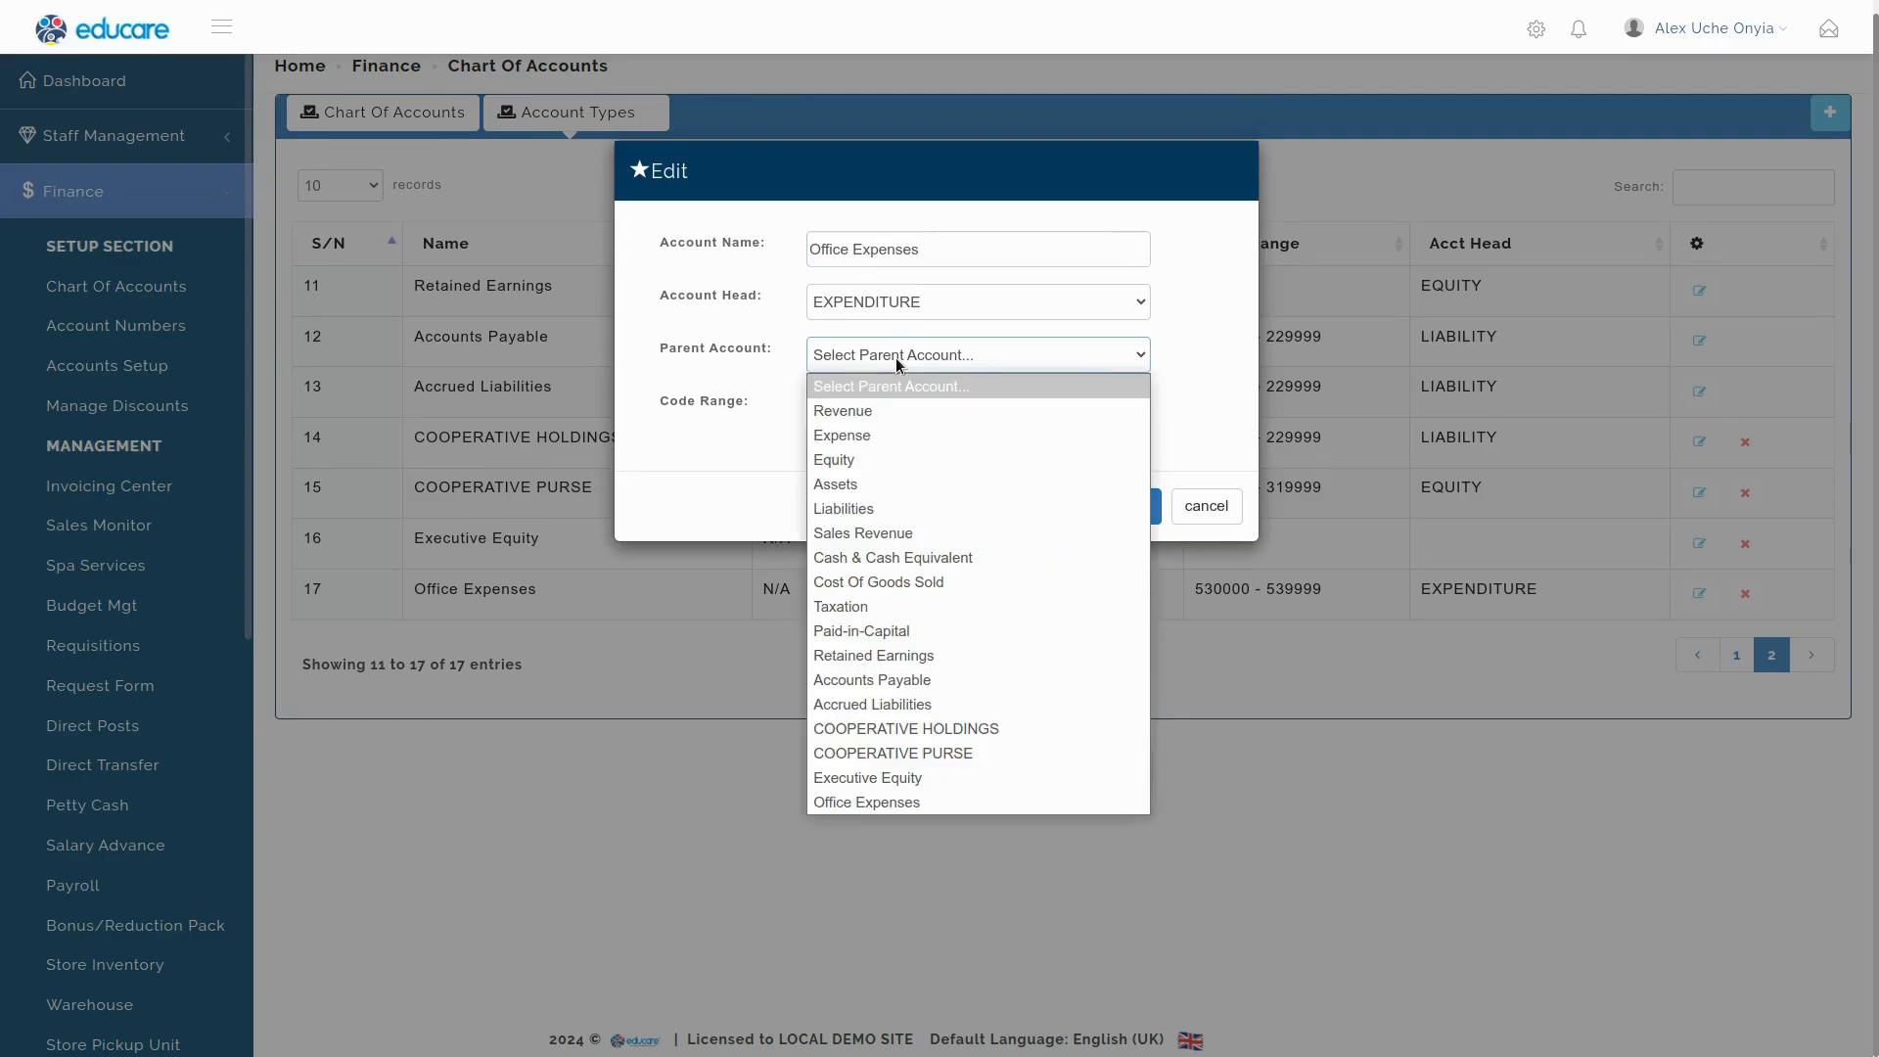
pyautogui.click(861, 436)
pyautogui.click(1115, 506)
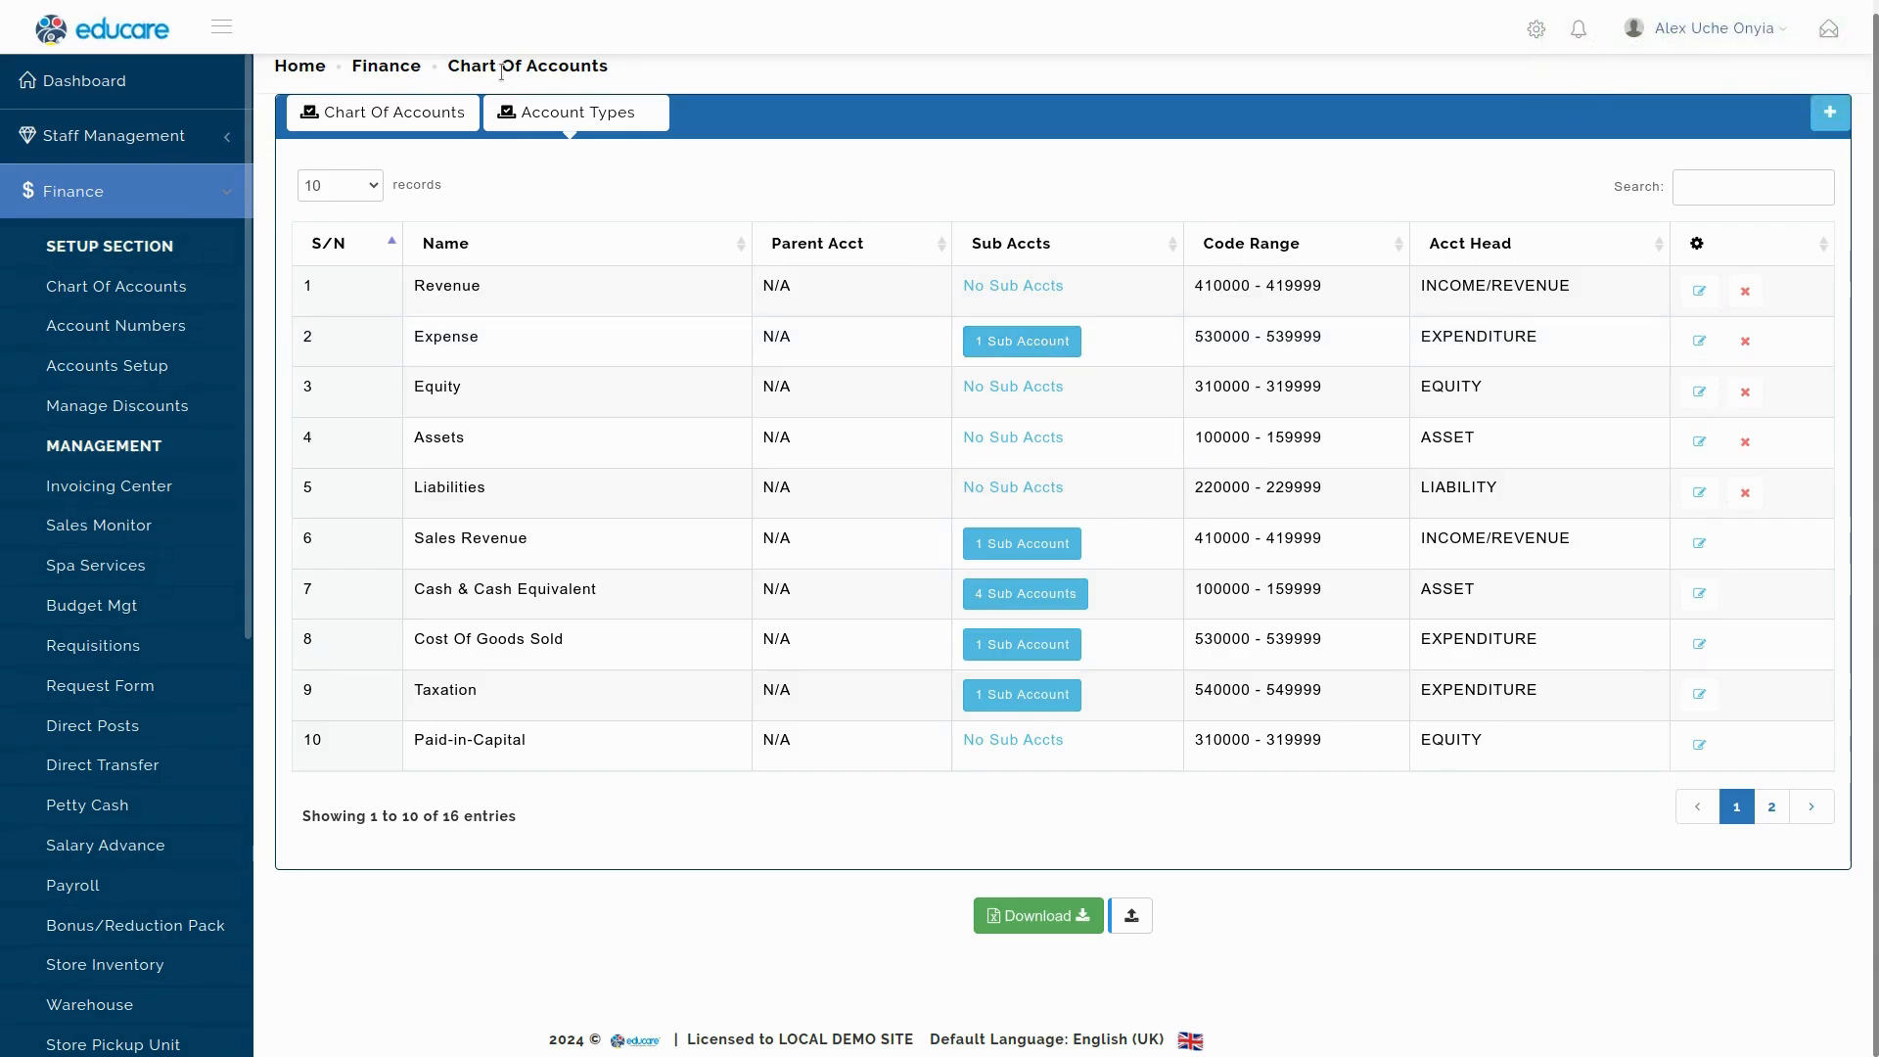
pyautogui.click(385, 119)
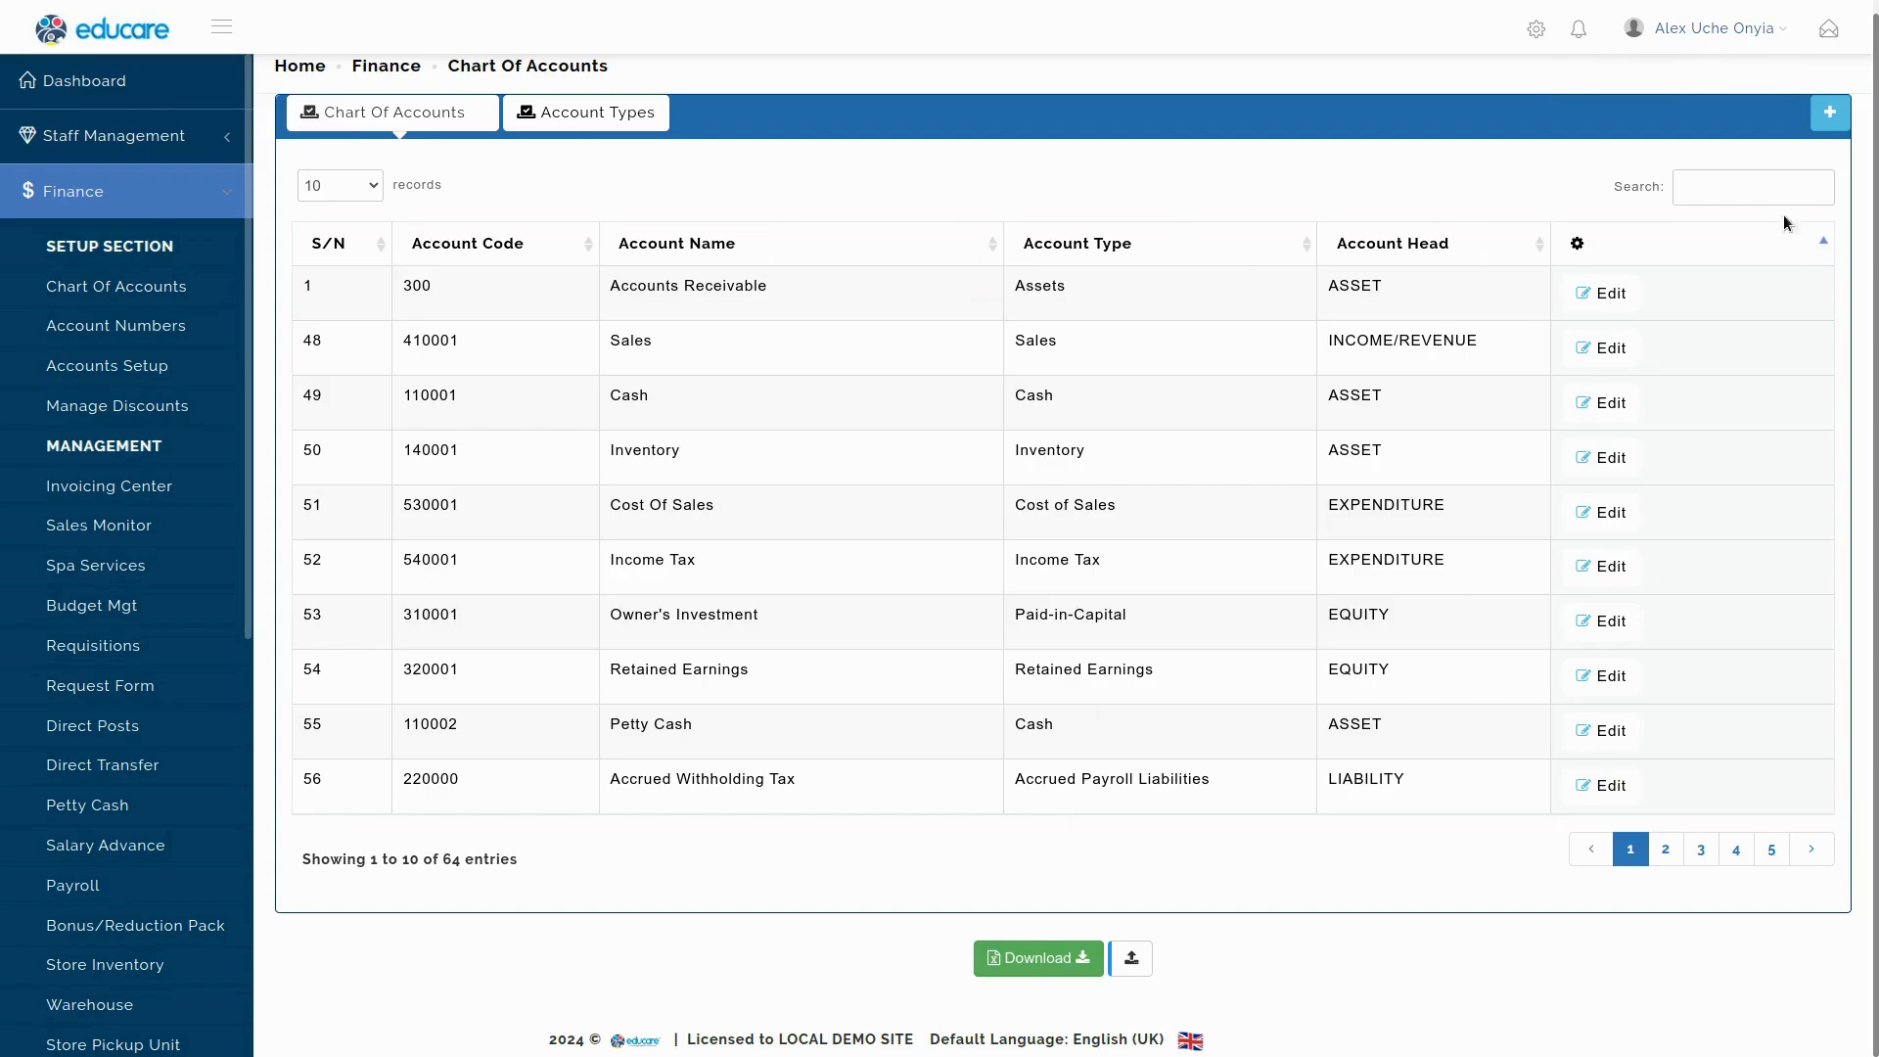
# Move Meals & Entertainment into the Office Expenses group and change its code from 850 to 530000.
pyautogui.click(1773, 180)
pyautogui.write('Enter')
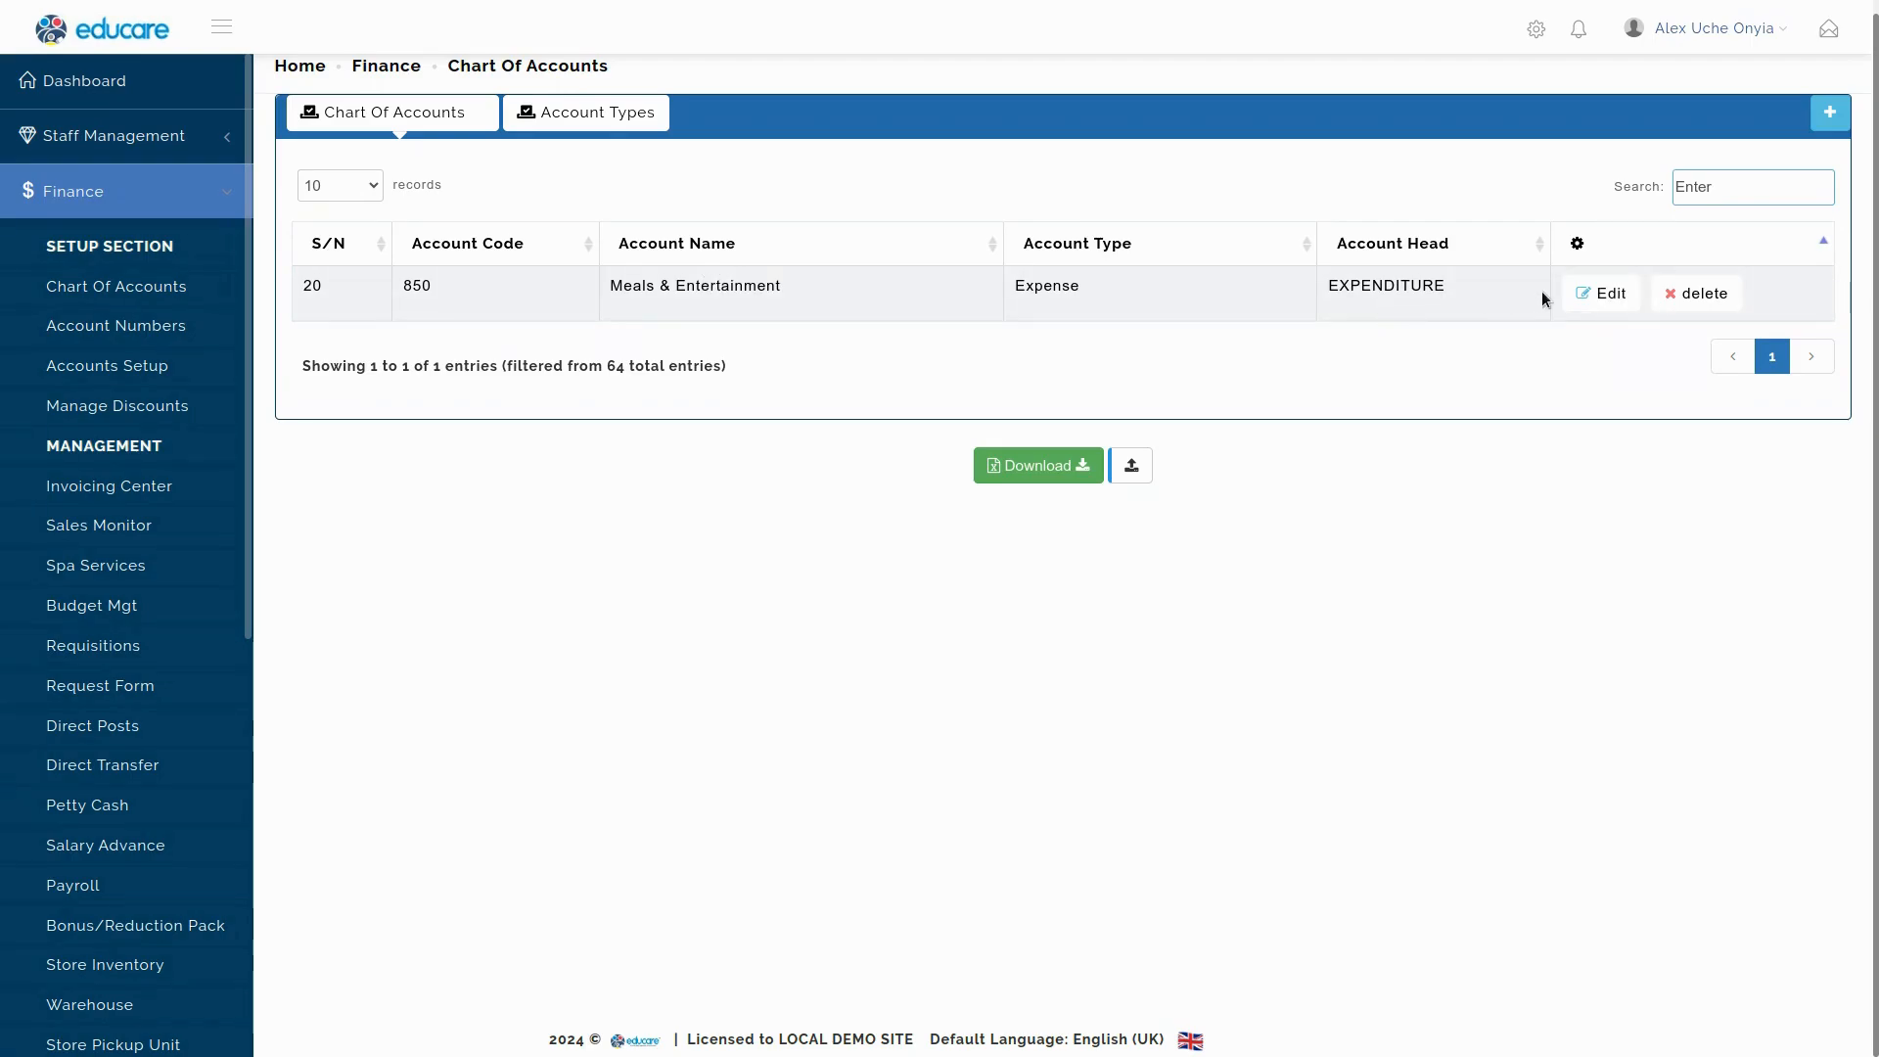
pyautogui.click(1610, 296)
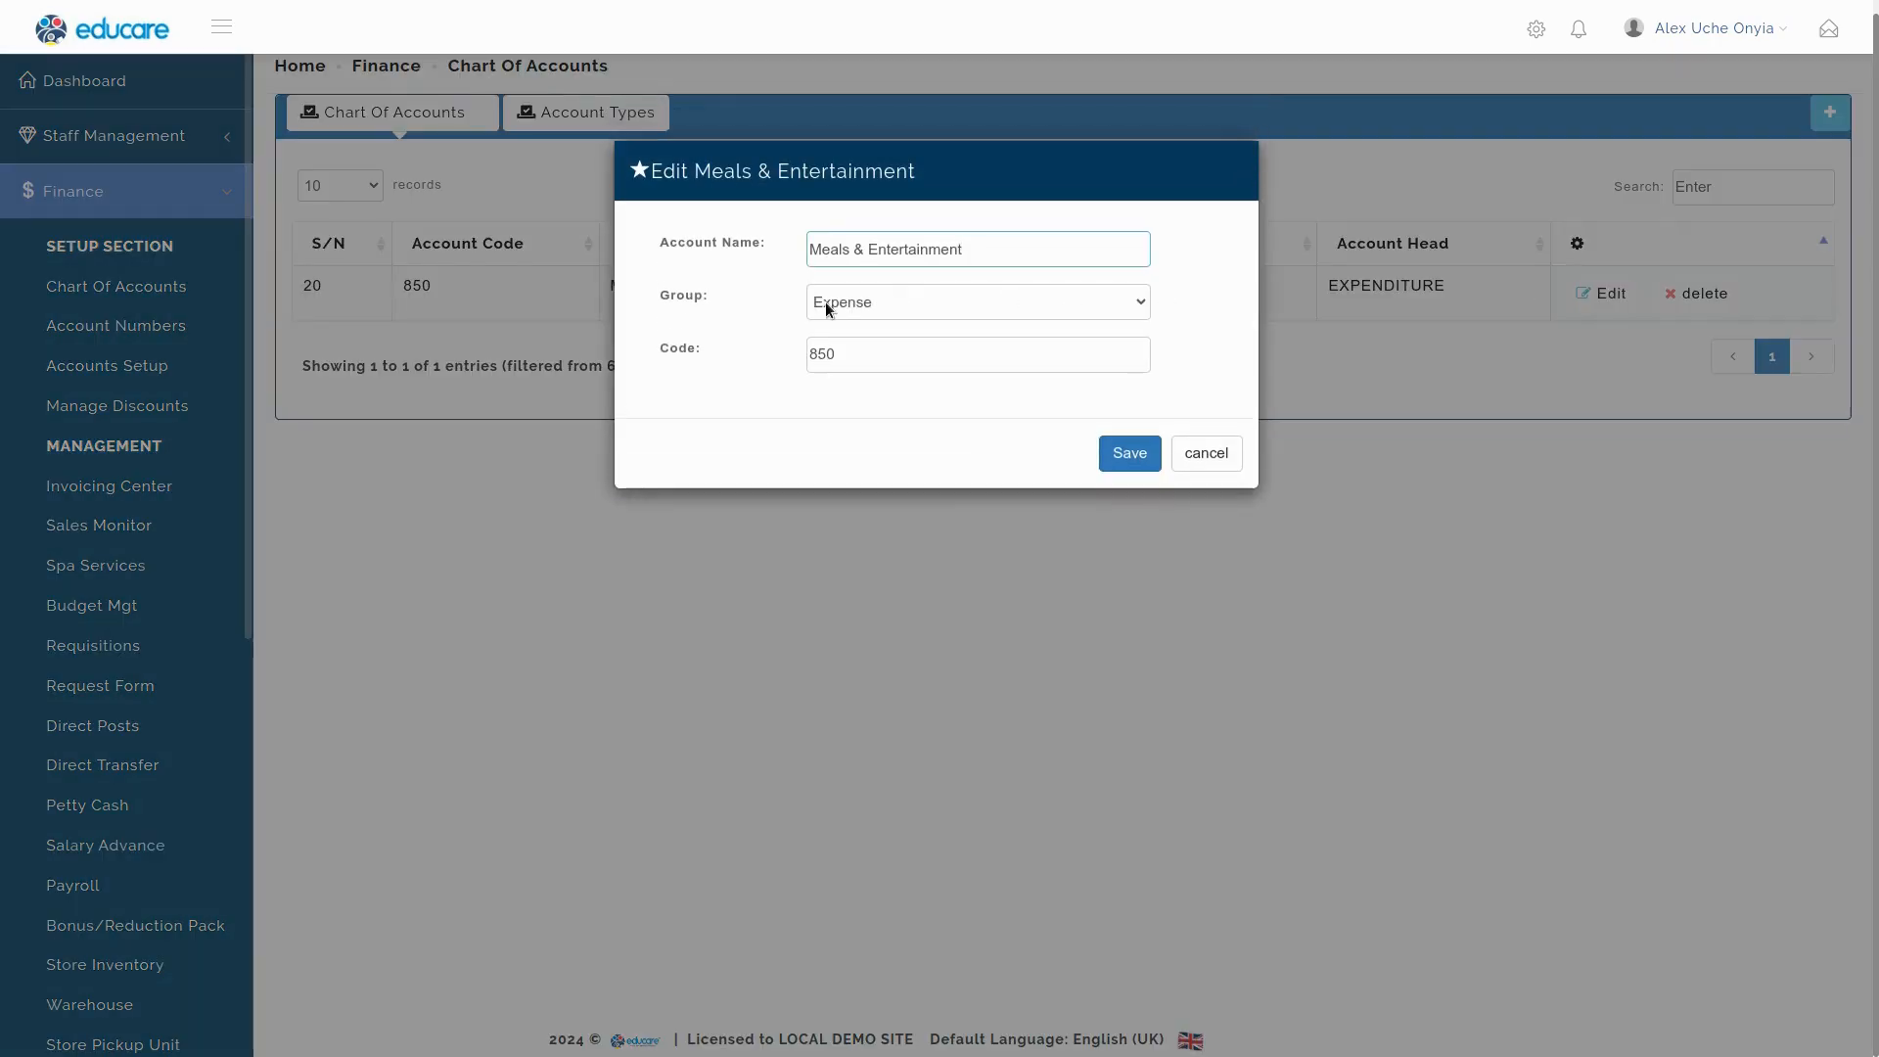
pyautogui.click(897, 302)
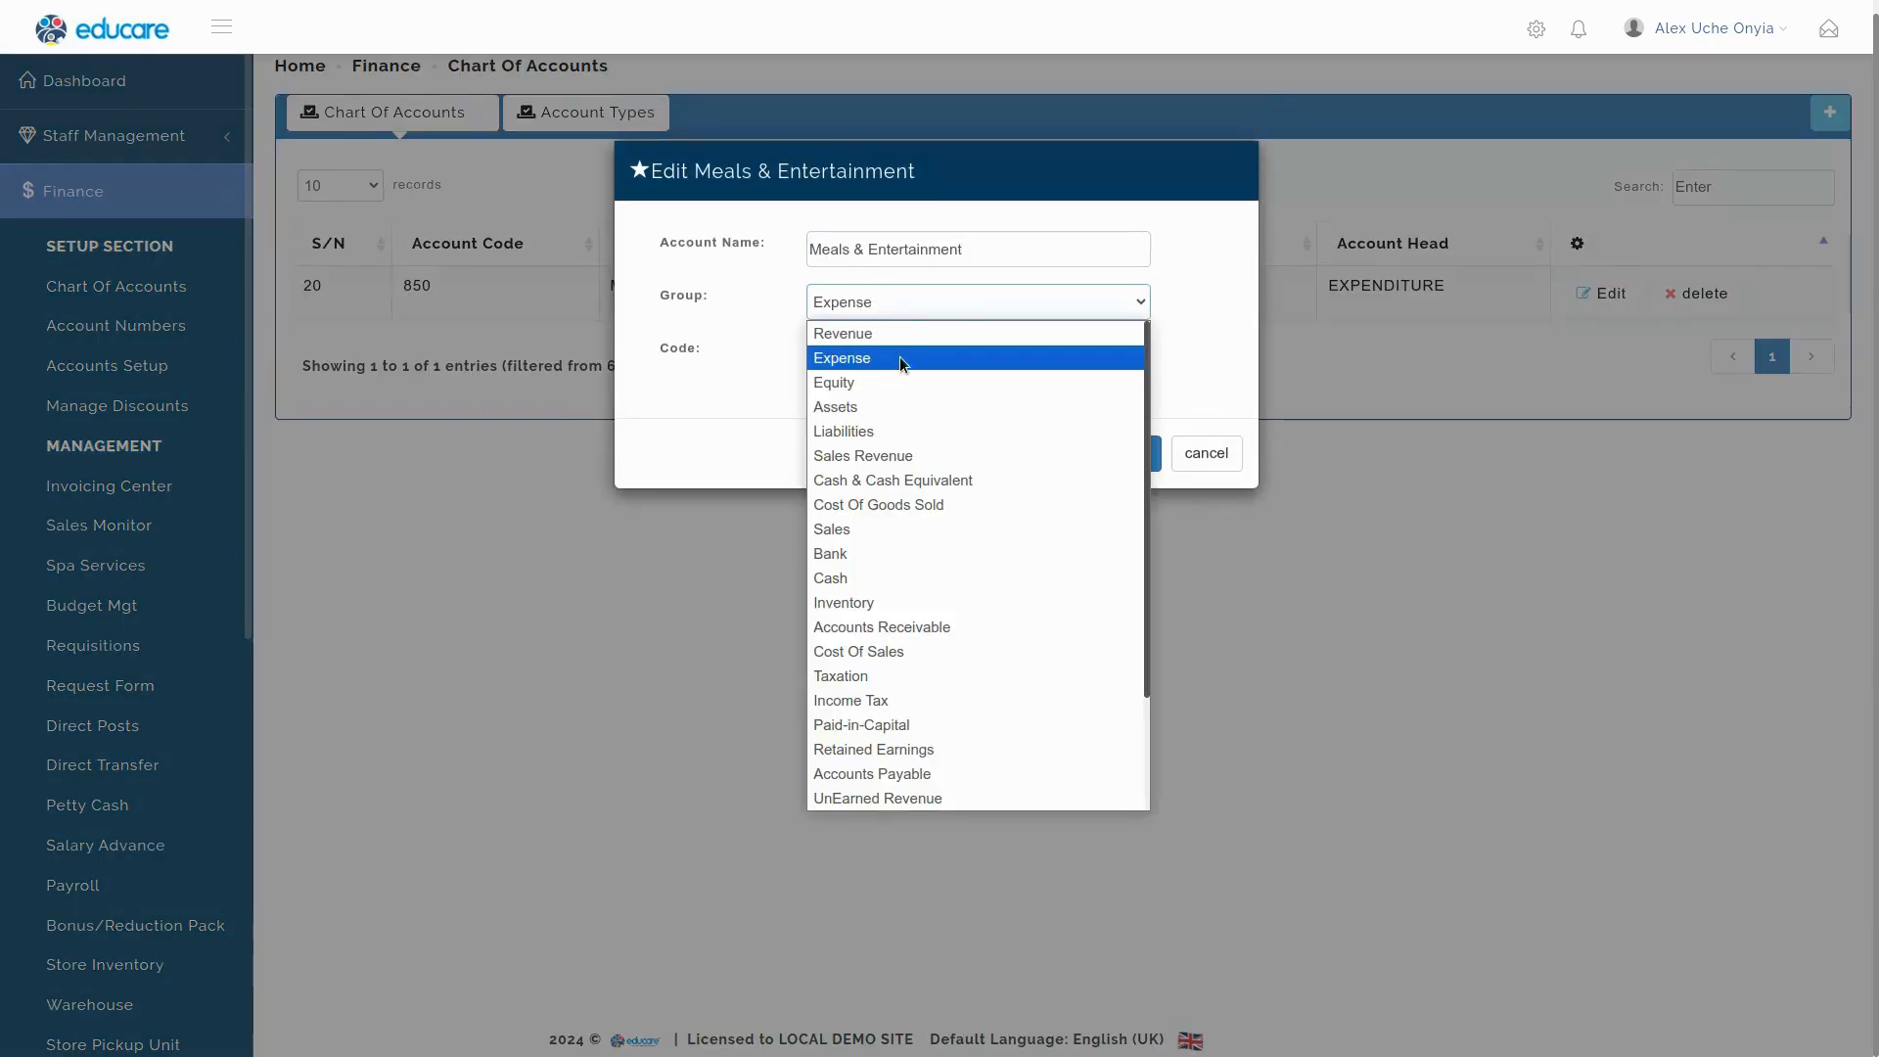
pyautogui.scroll(-3, 884, 785)
pyautogui.click(848, 801)
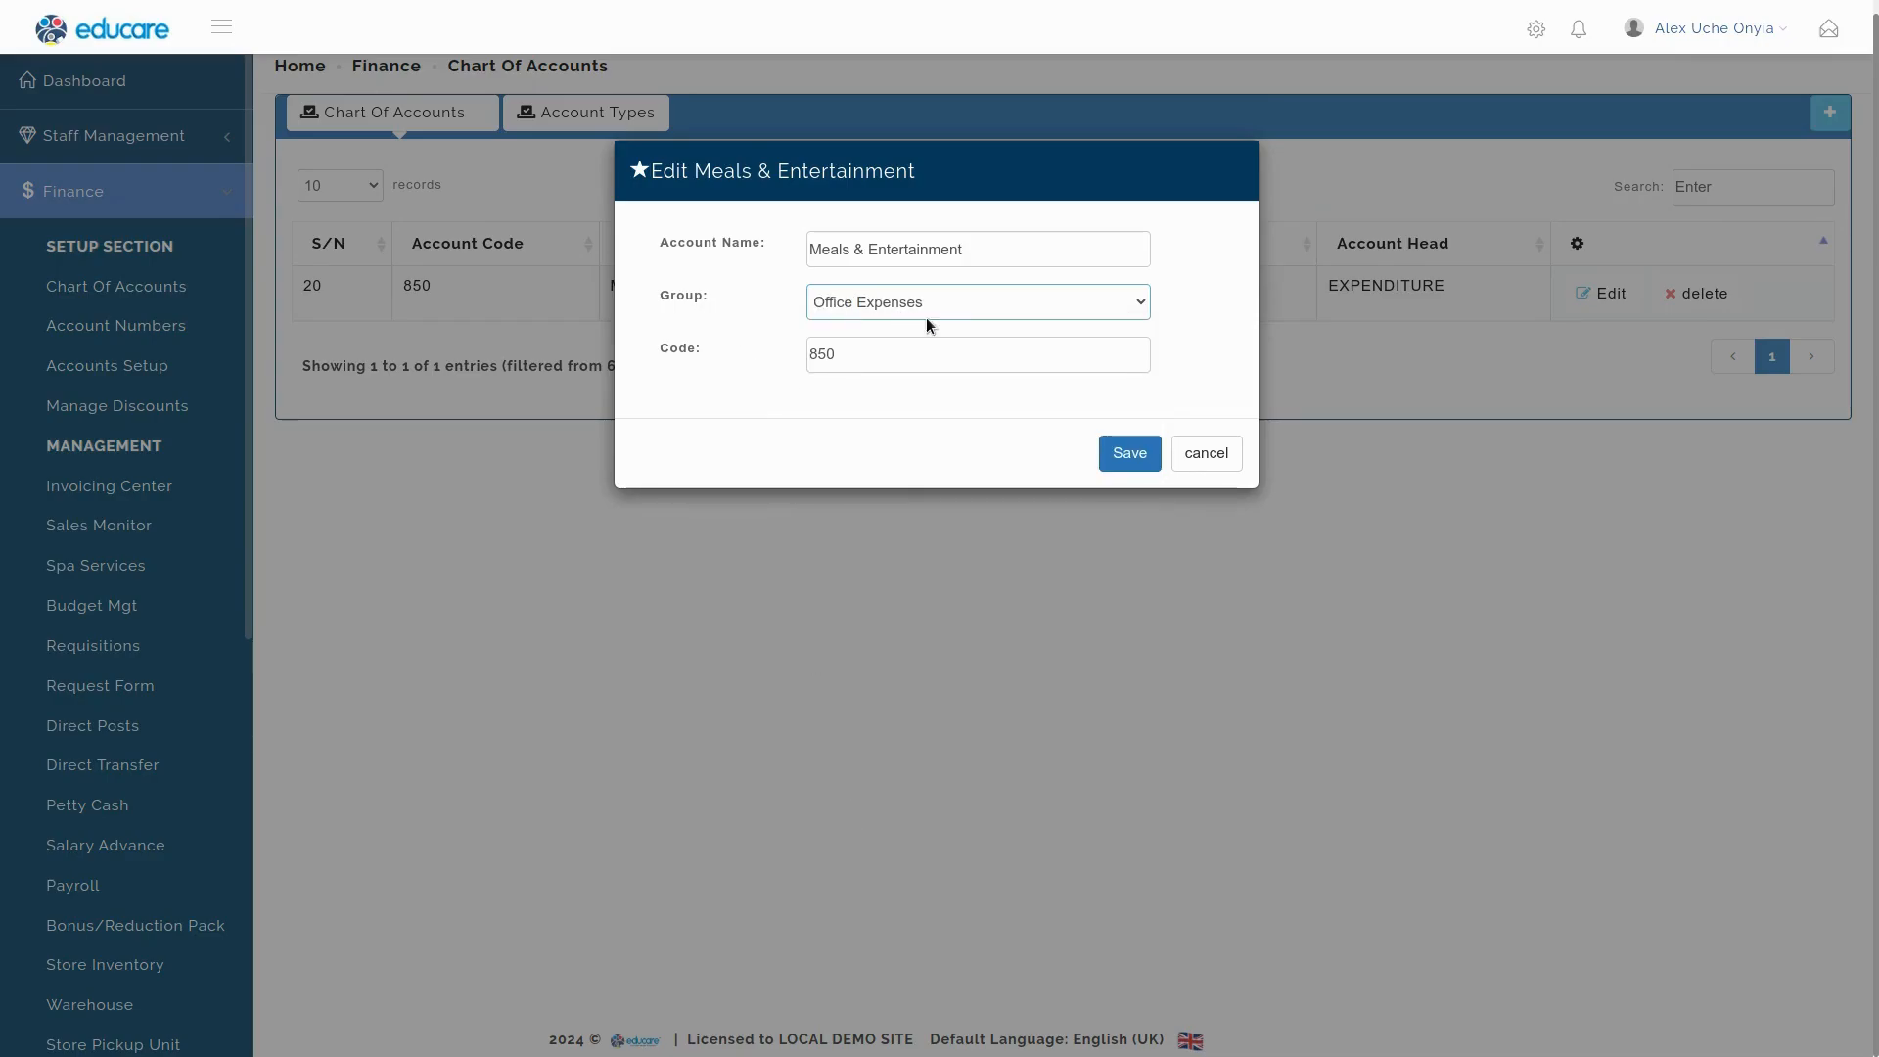
pyautogui.click(862, 359)
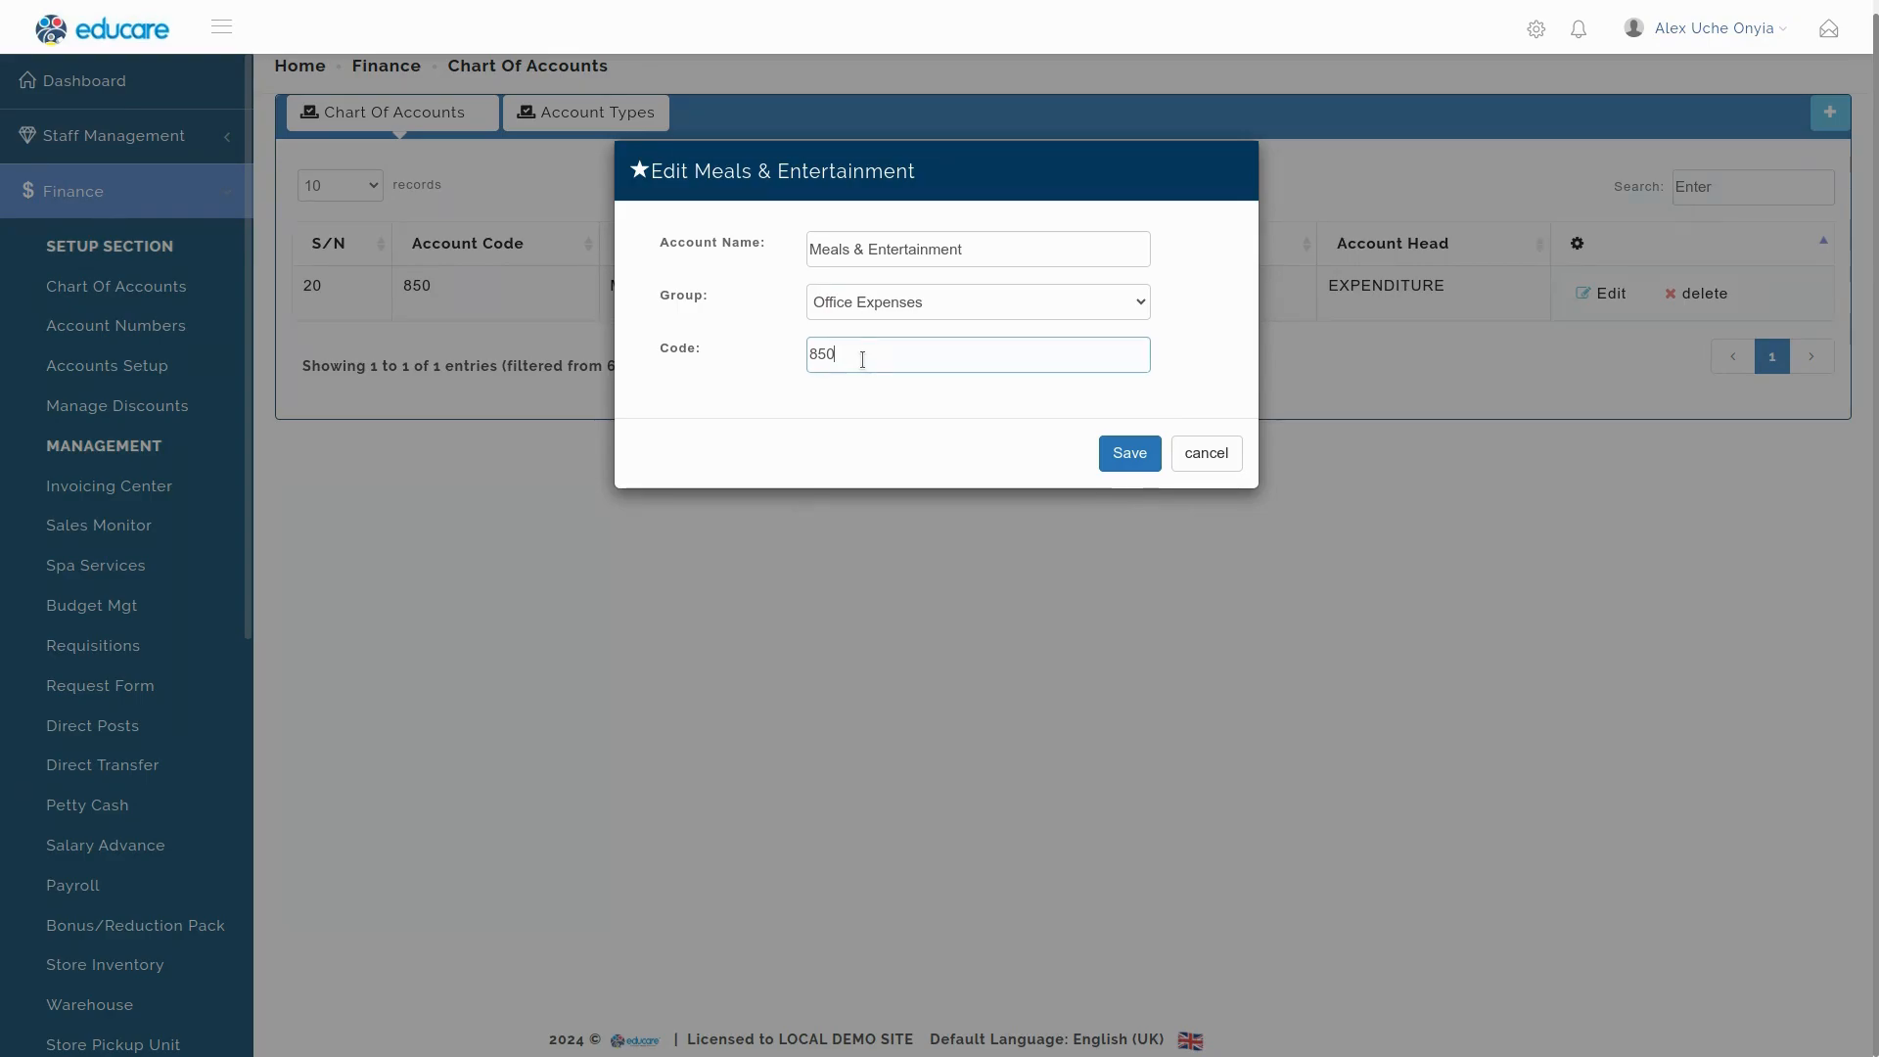
pyautogui.press('BackSpace')
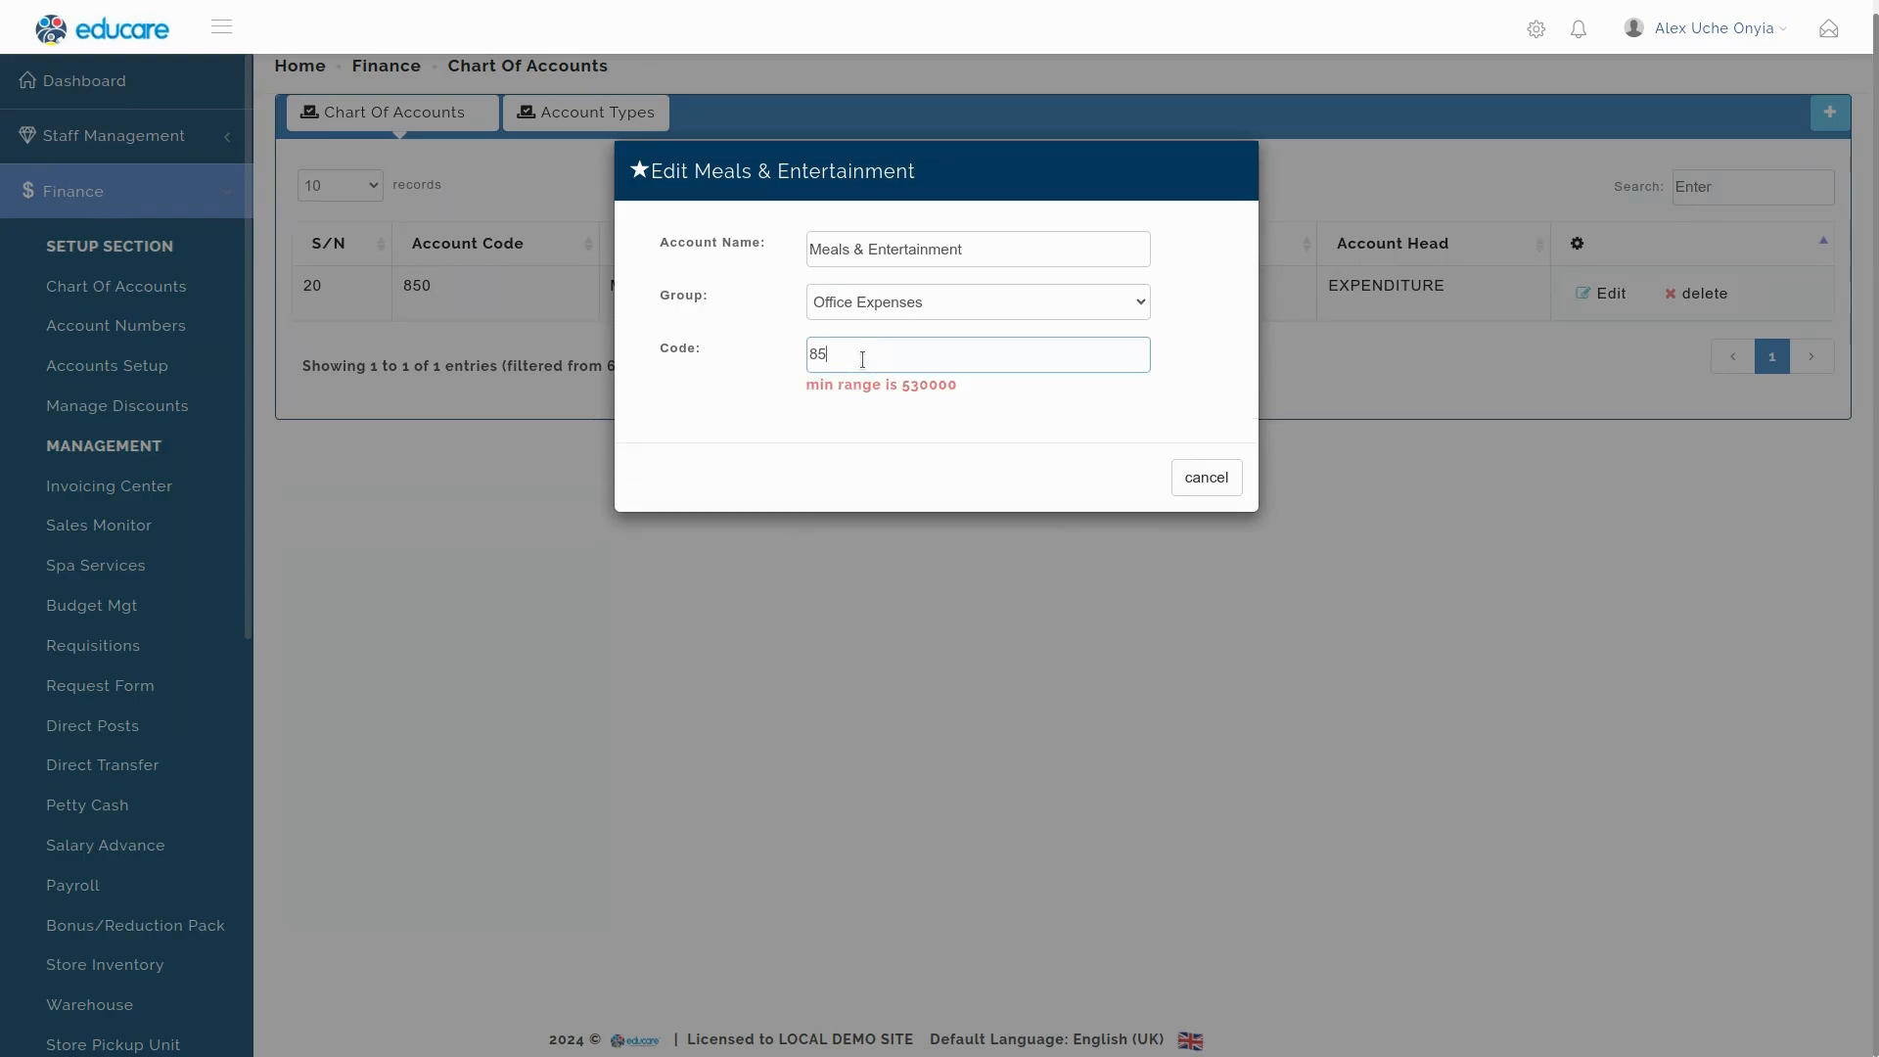
pyautogui.press('BackSpace')
pyautogui.press('BackSpace')
pyautogui.write('530000')
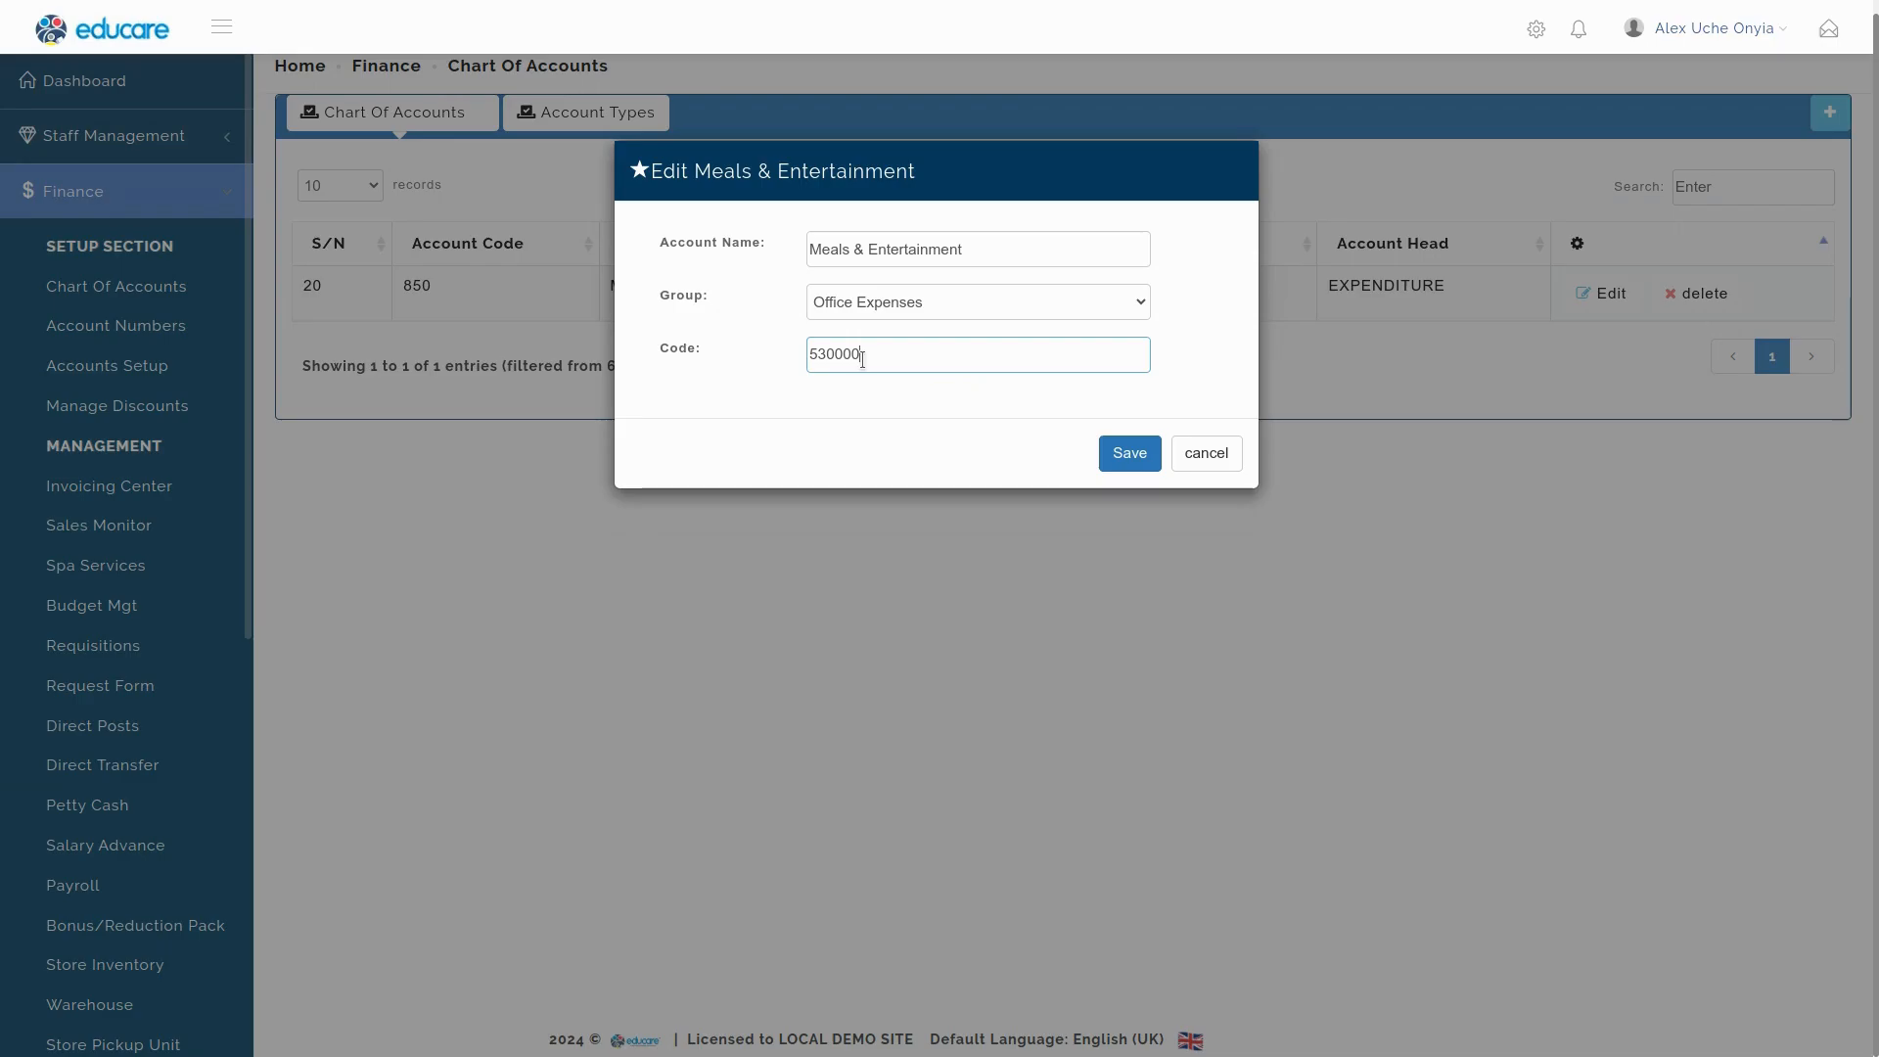
pyautogui.click(1132, 454)
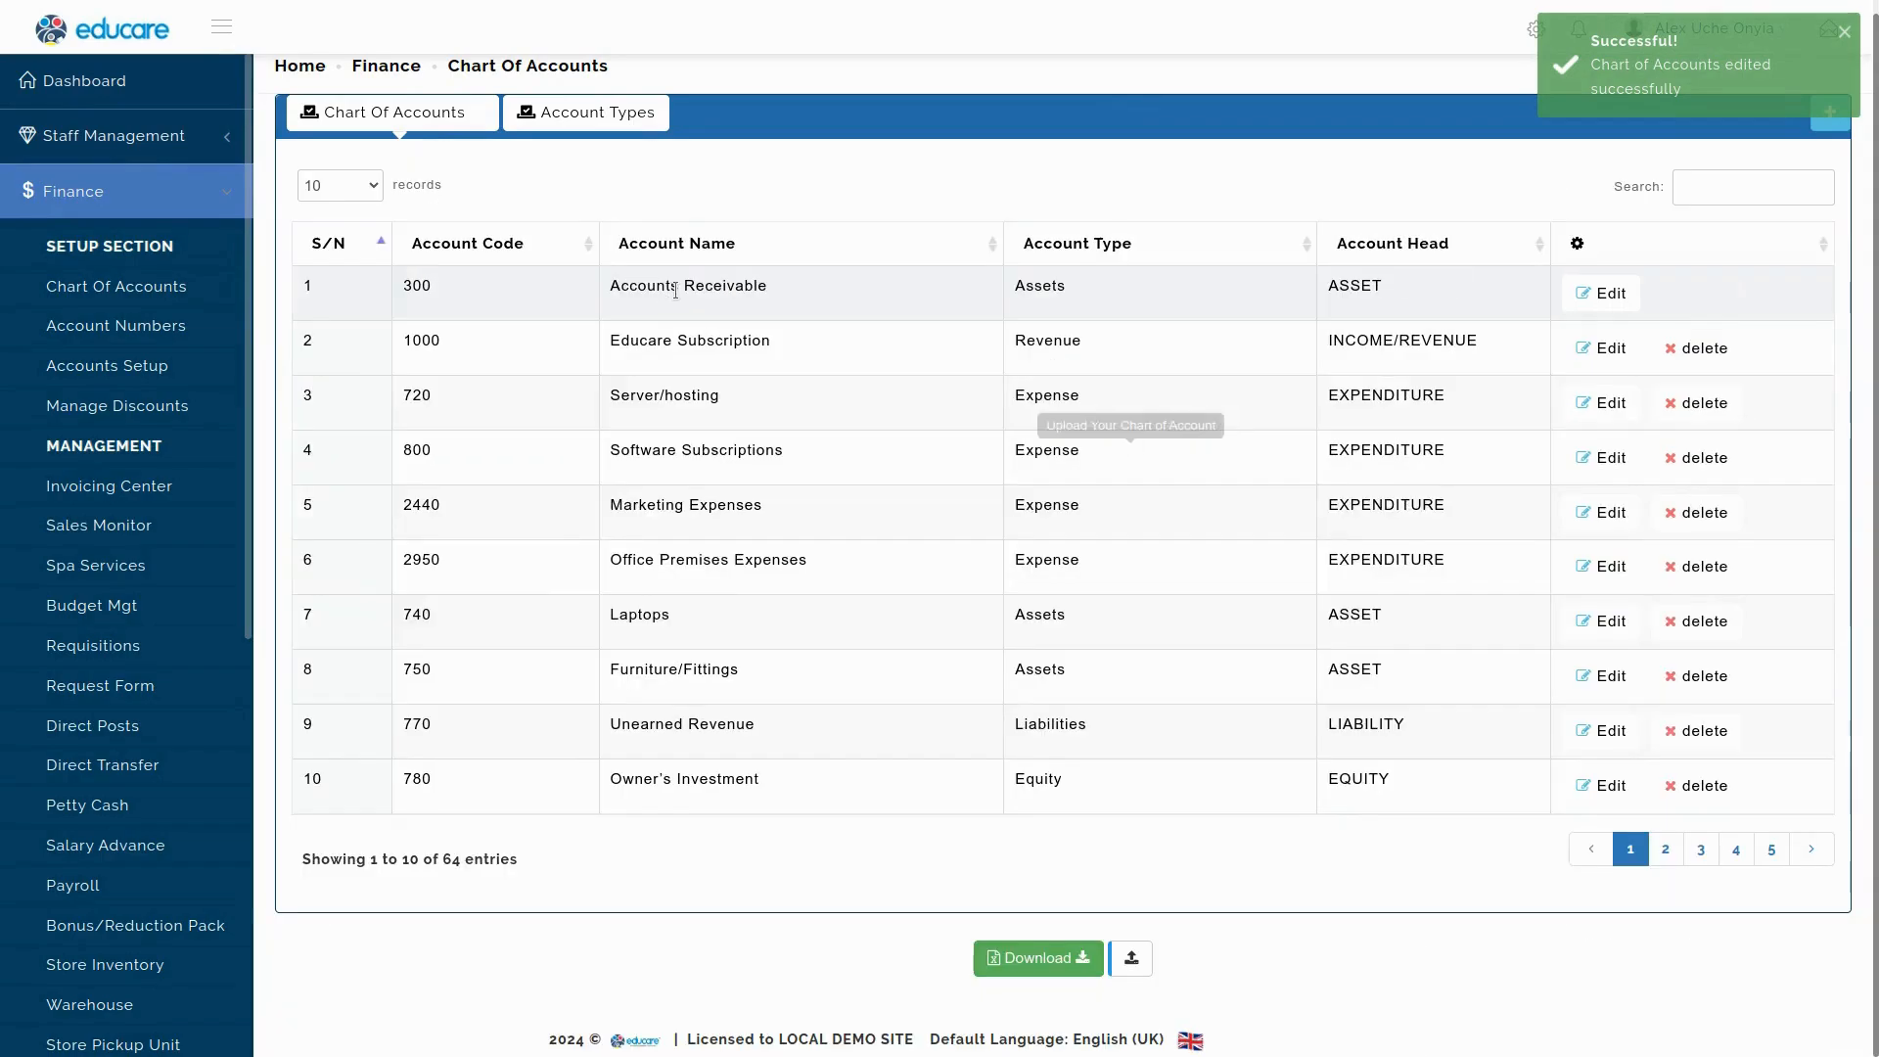
# Search the accounts for 'mea' so only Meals & Entertainment (530000) is listed.
pyautogui.click(1715, 189)
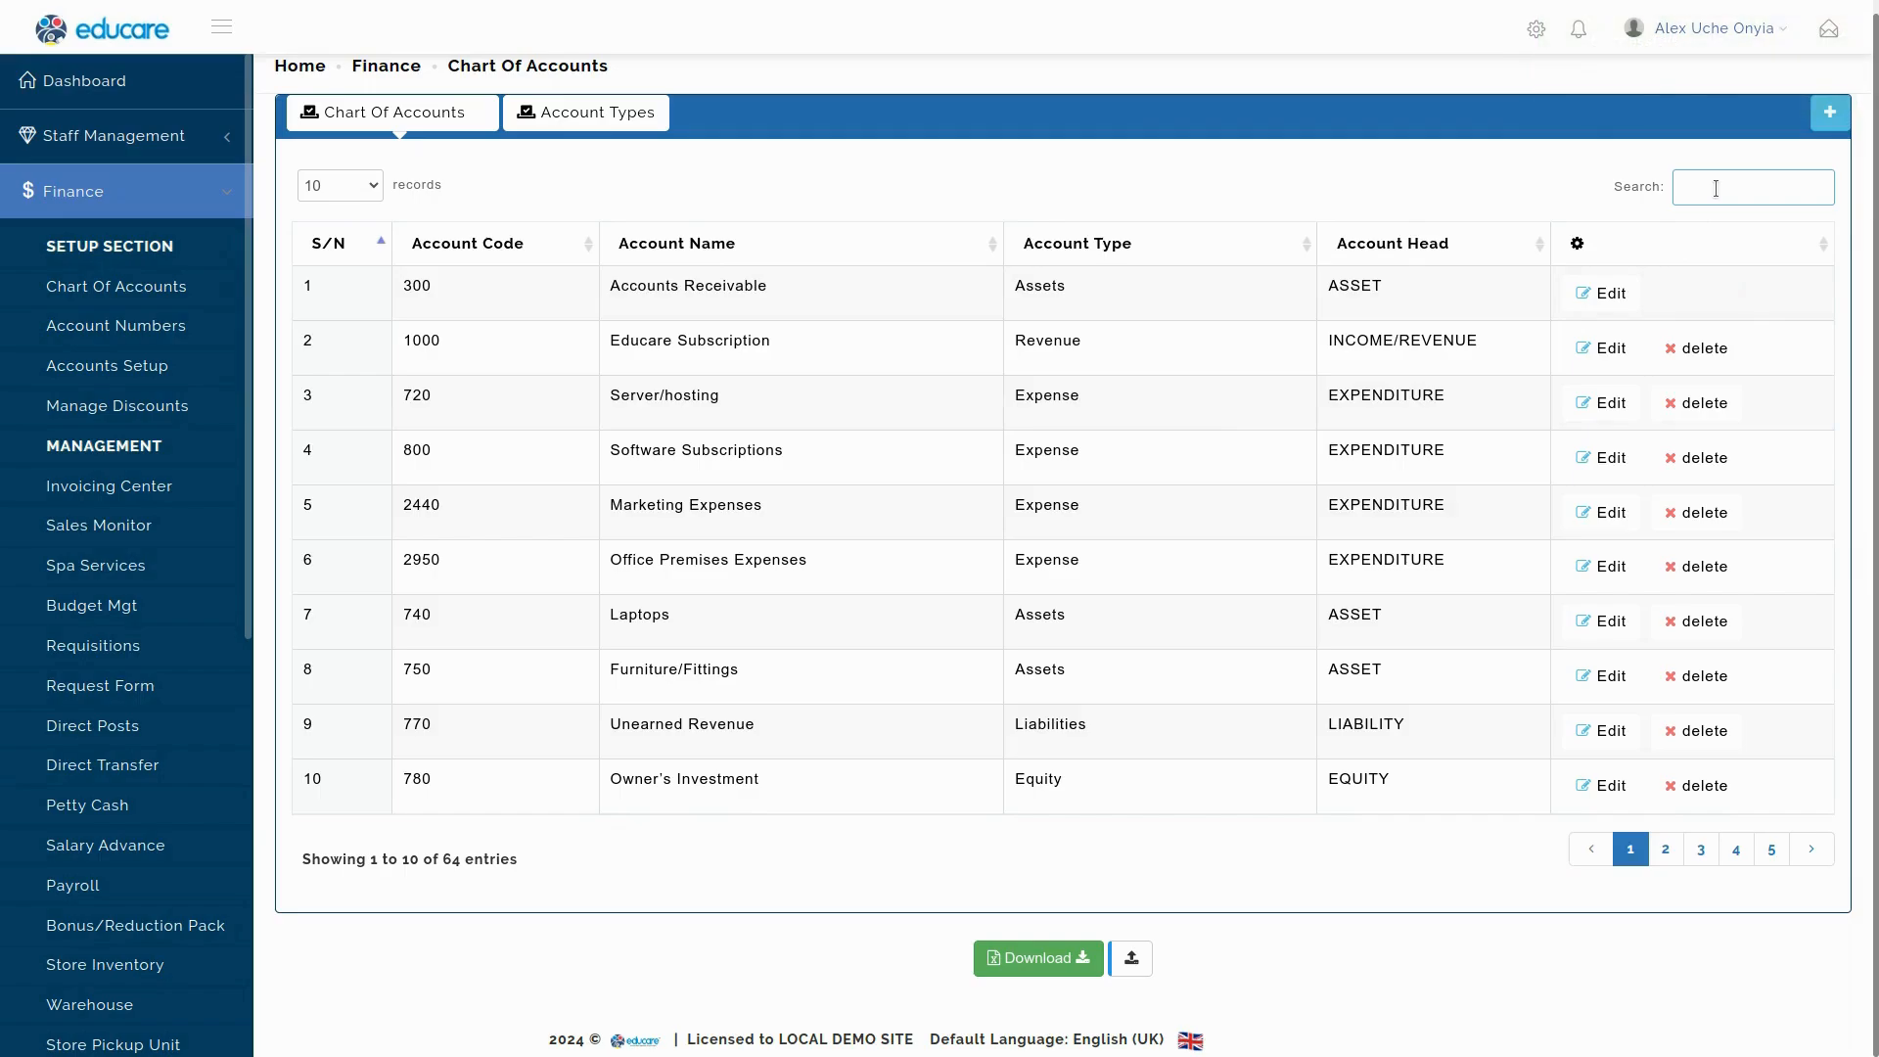
pyautogui.write('expe')
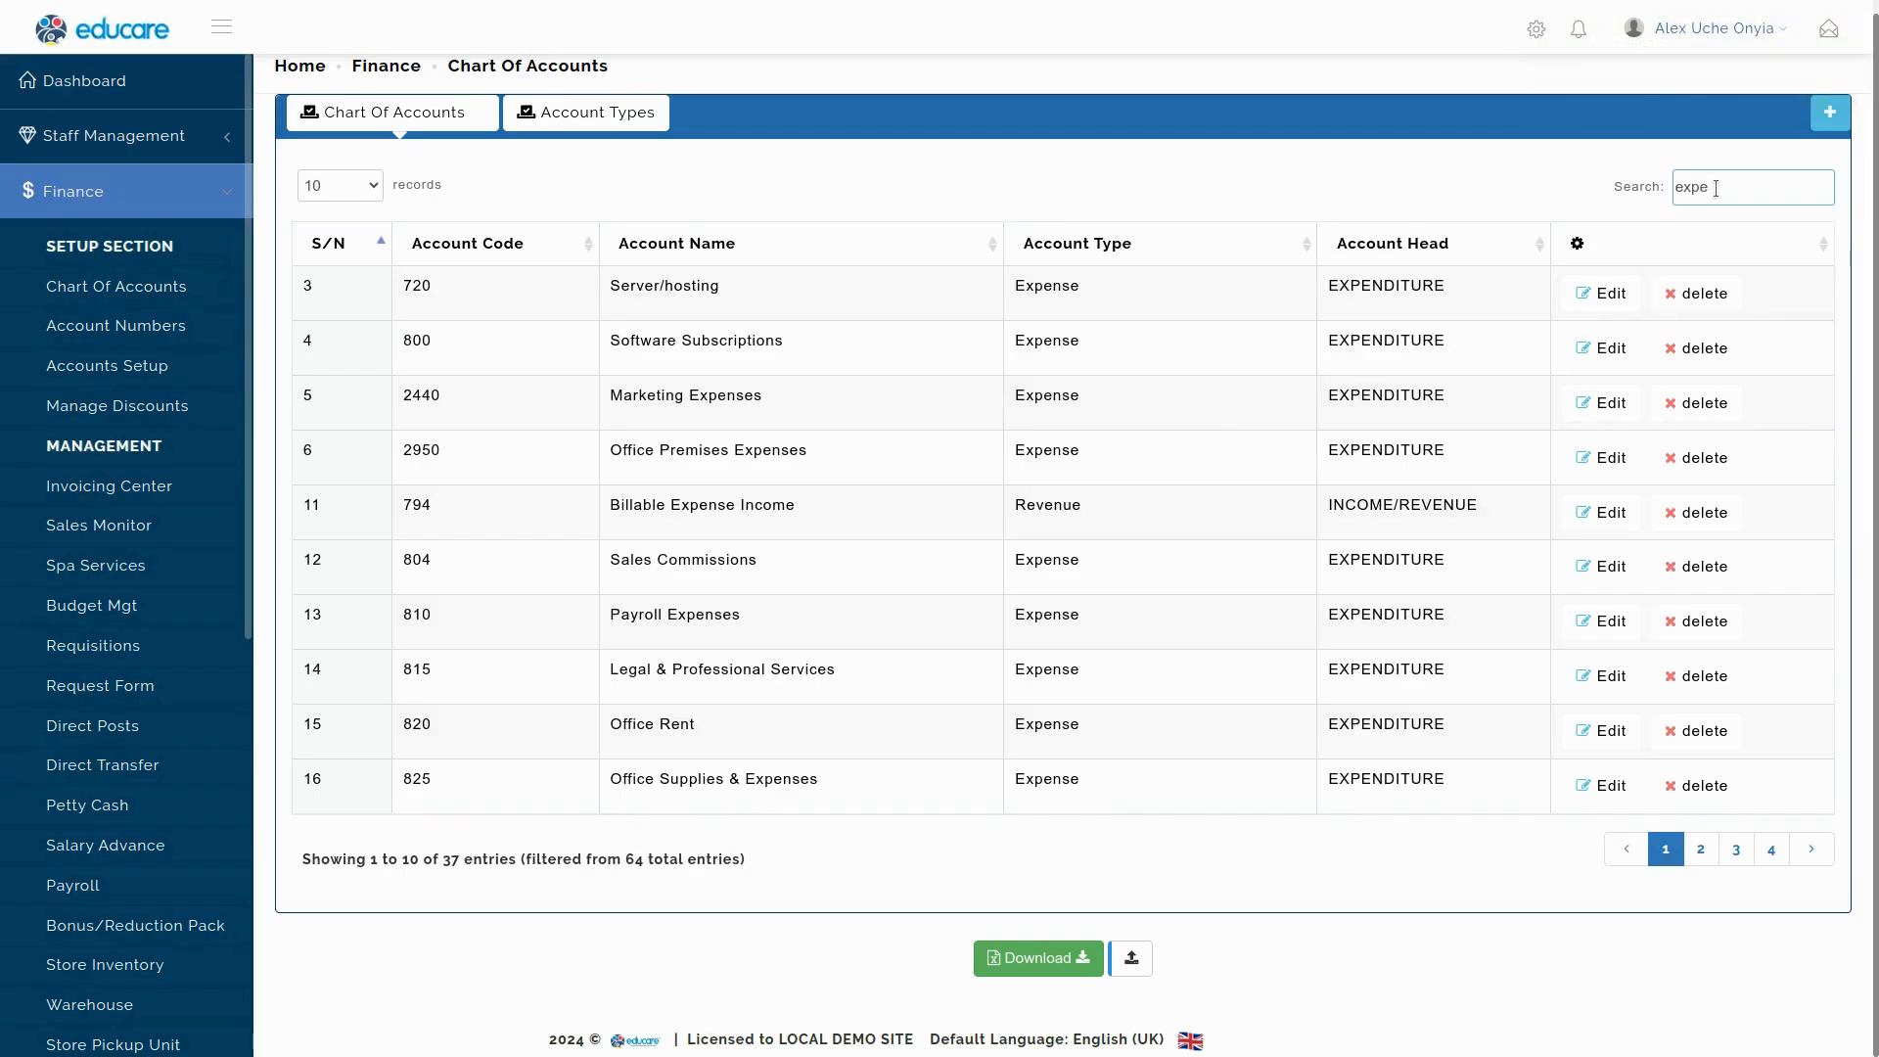
pyautogui.press('BackSpace')
pyautogui.press('BackSpace')
pyautogui.press('BackSpace')
pyautogui.press('BackSpace')
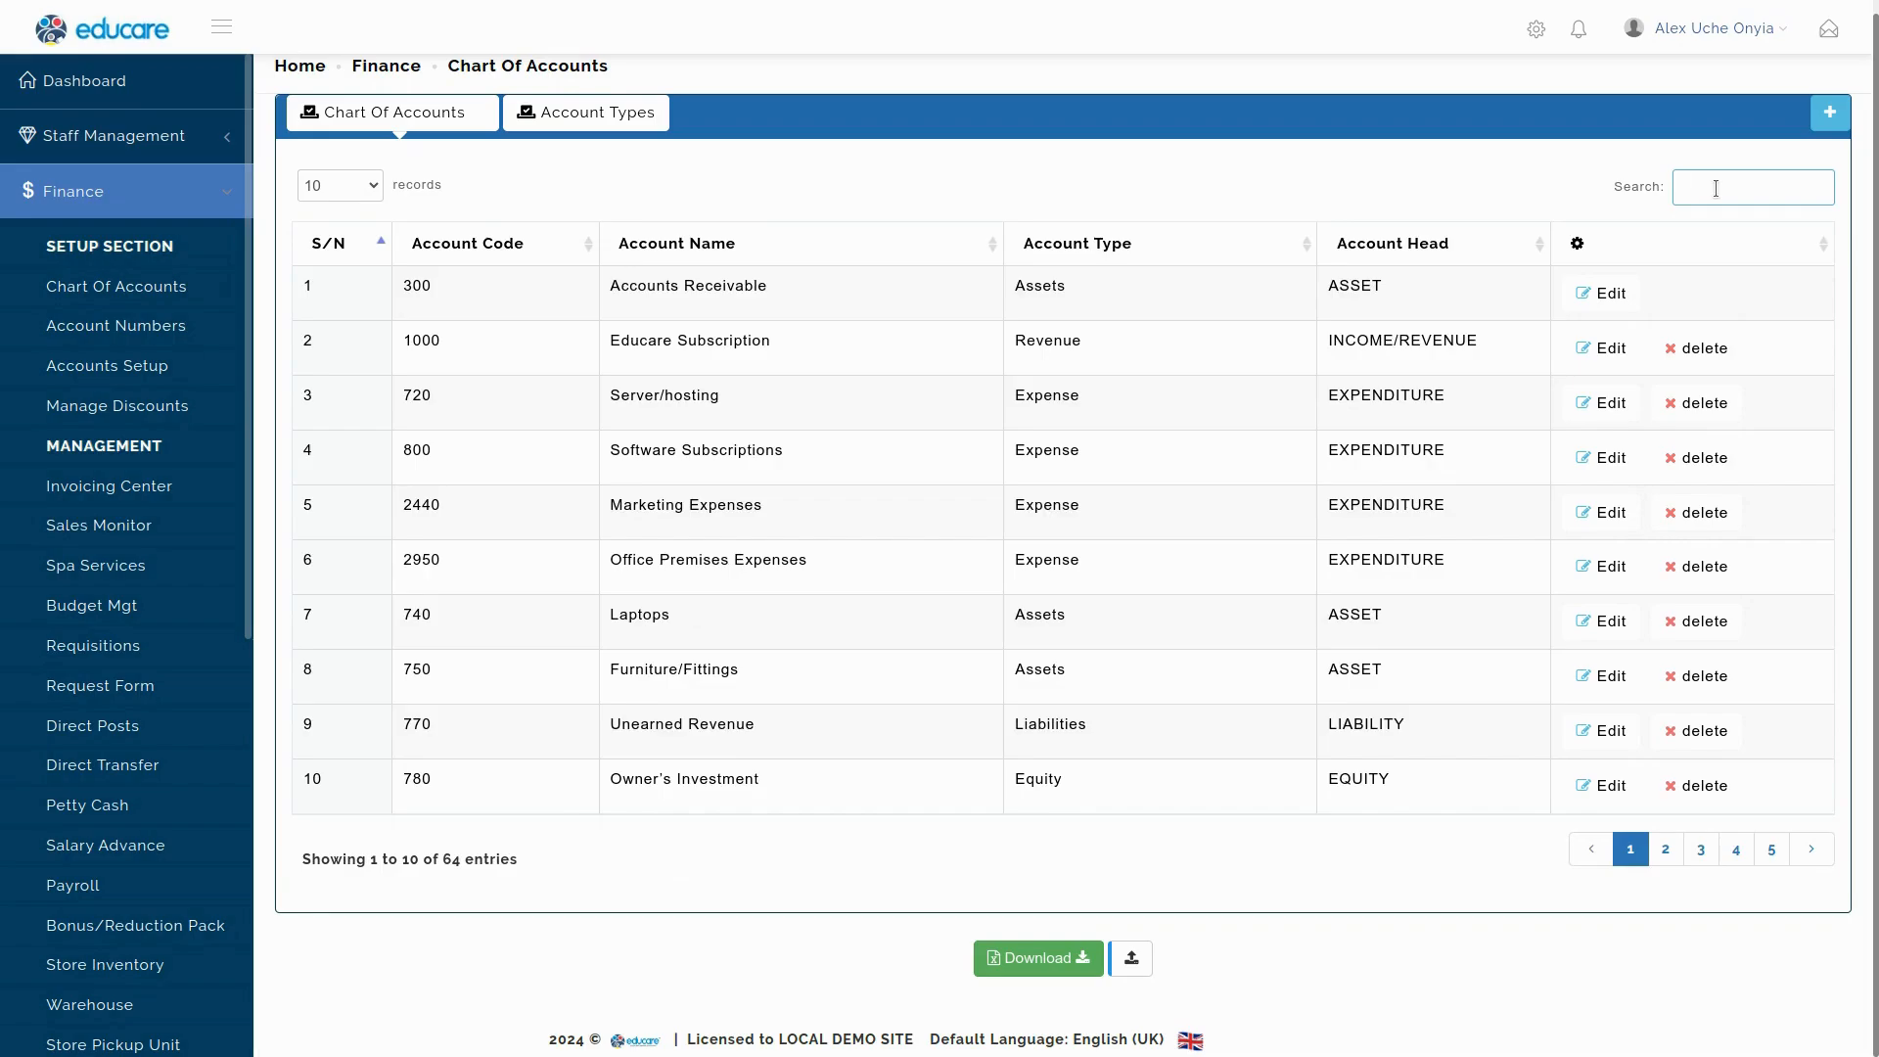
pyautogui.write('meas')
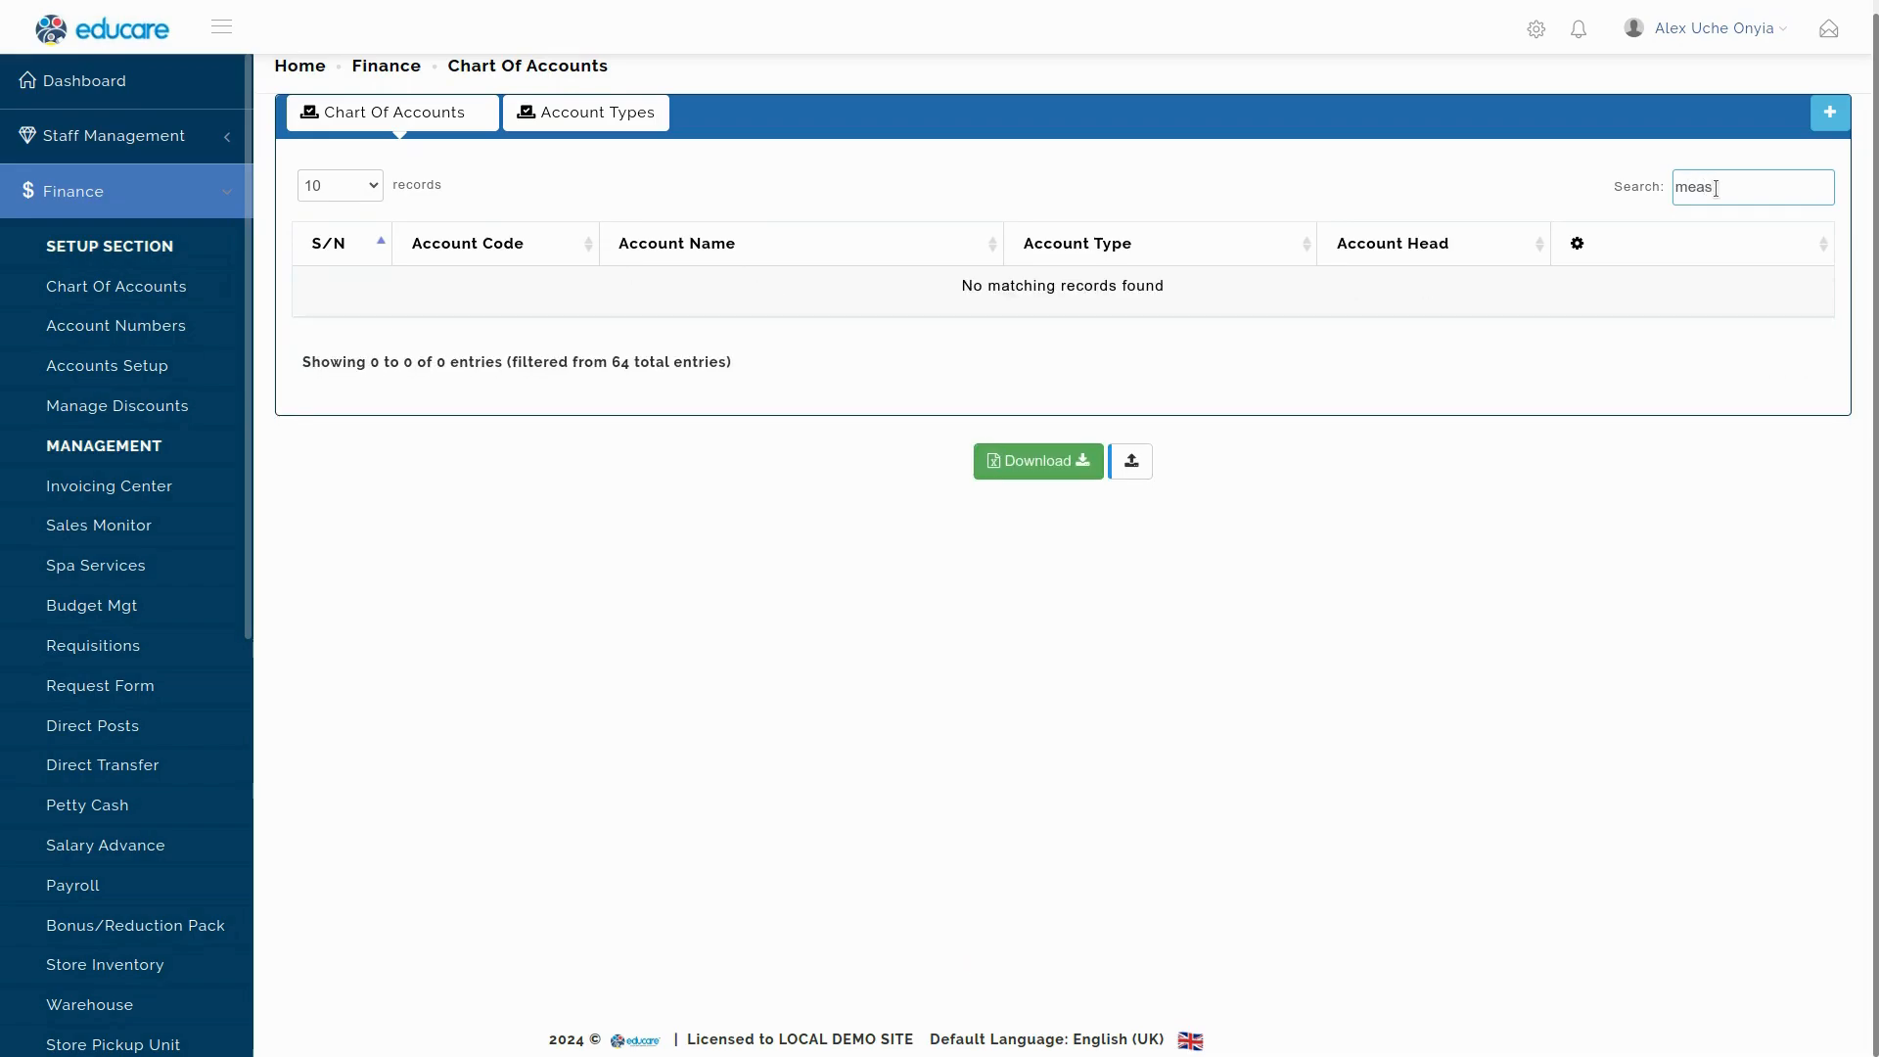
pyautogui.press('BackSpace')
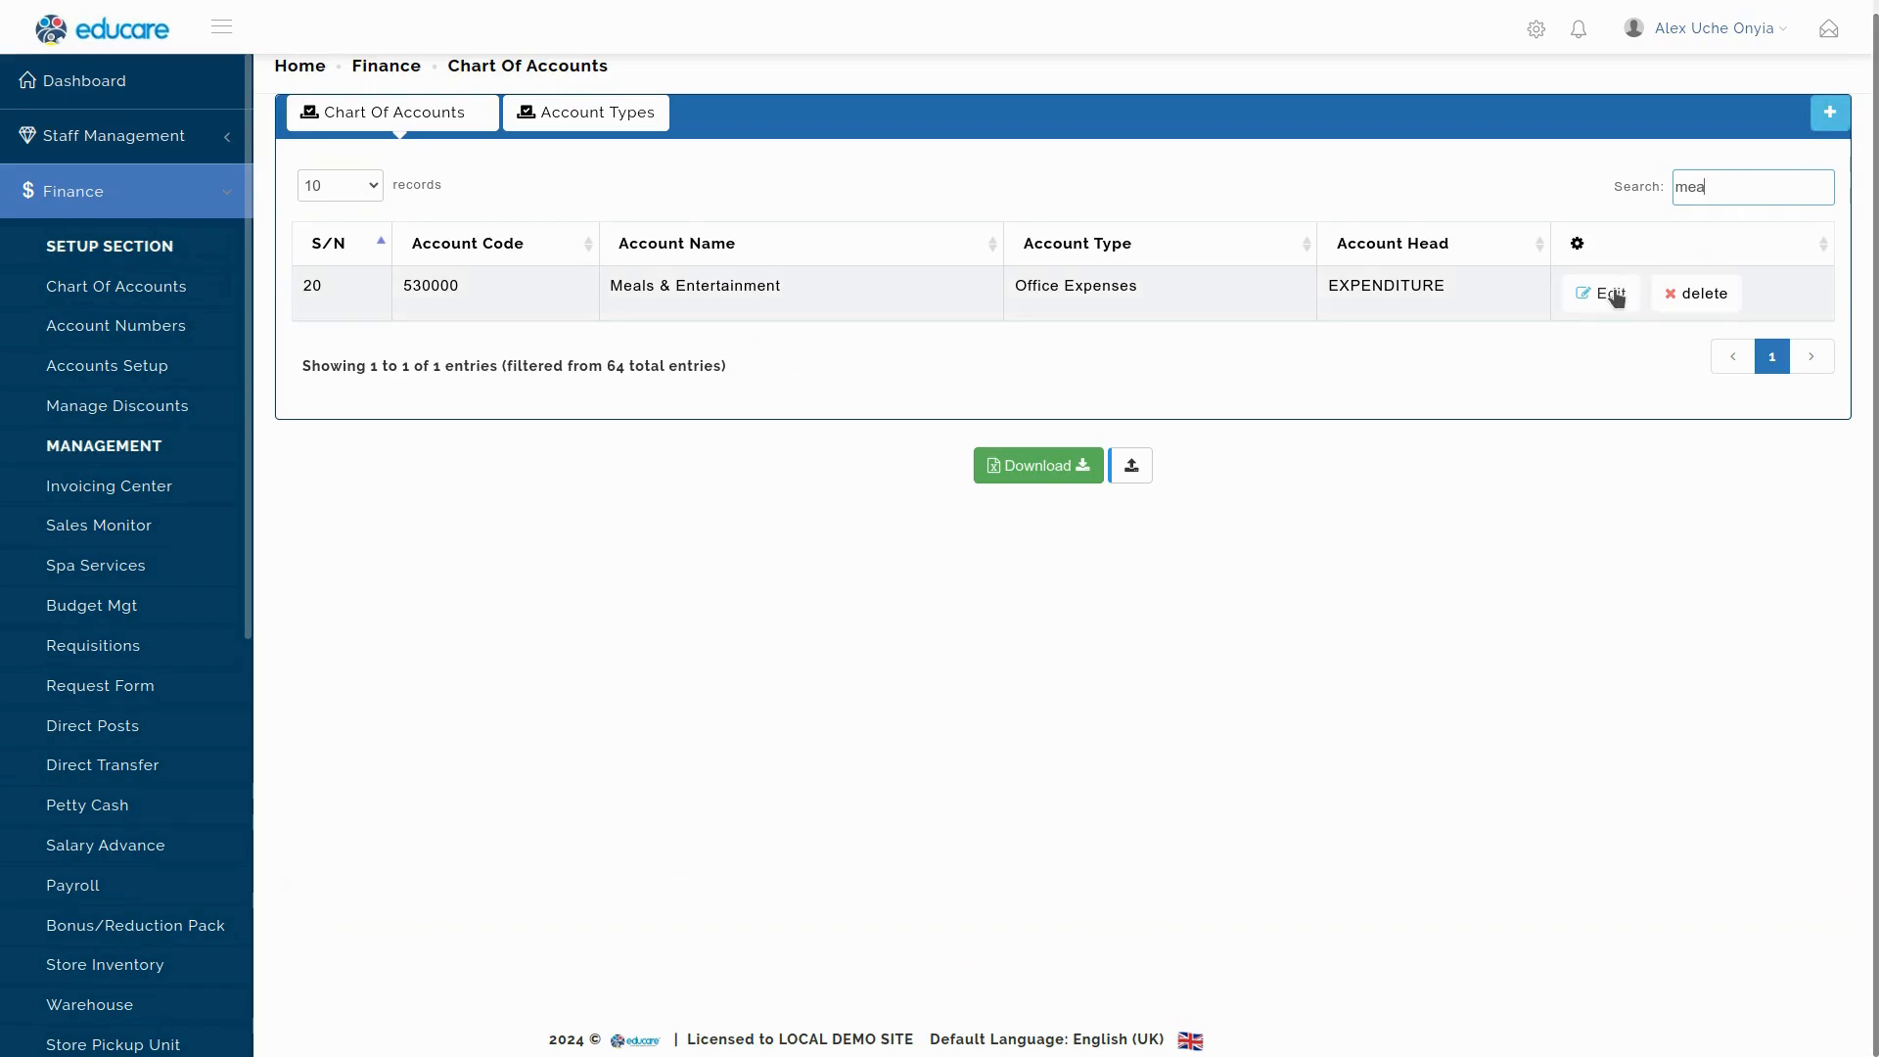
# Start a new account named Guest Entertainment in the Office Expenses group.
pyautogui.click(1831, 115)
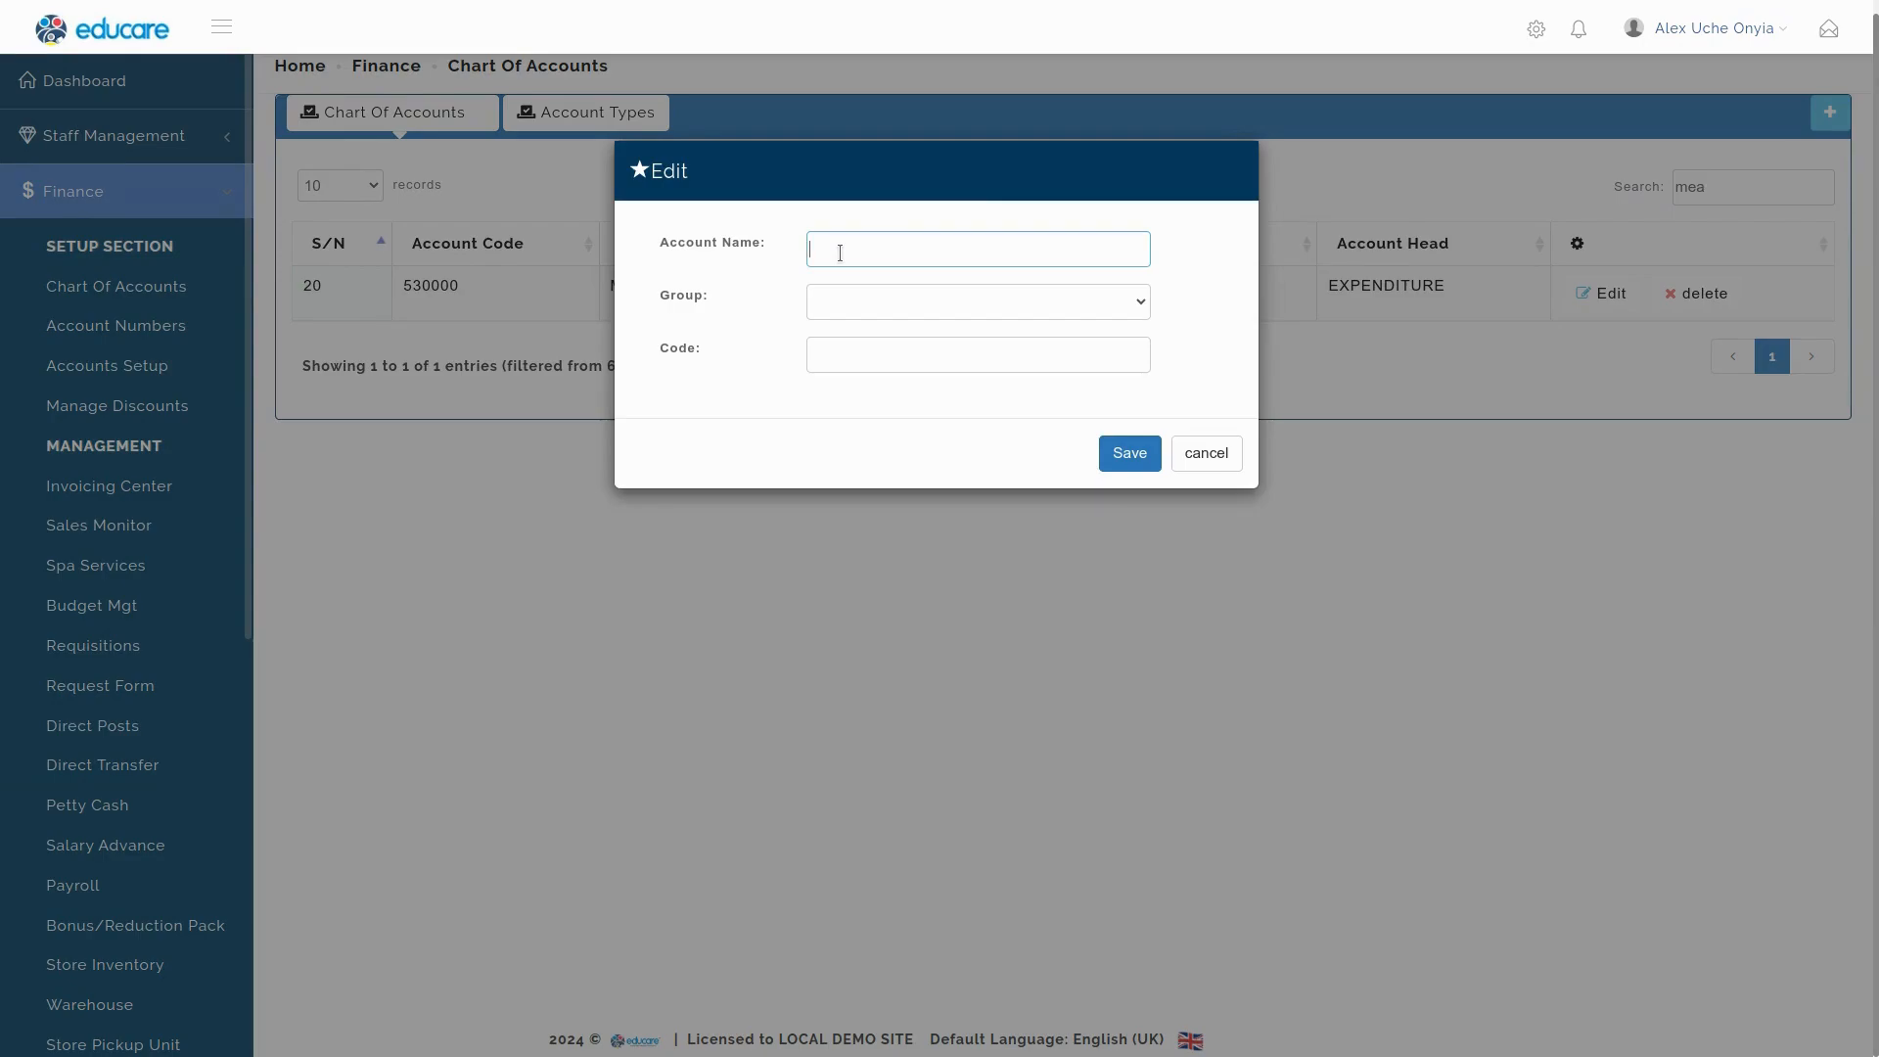
pyautogui.write('Guest Ent')
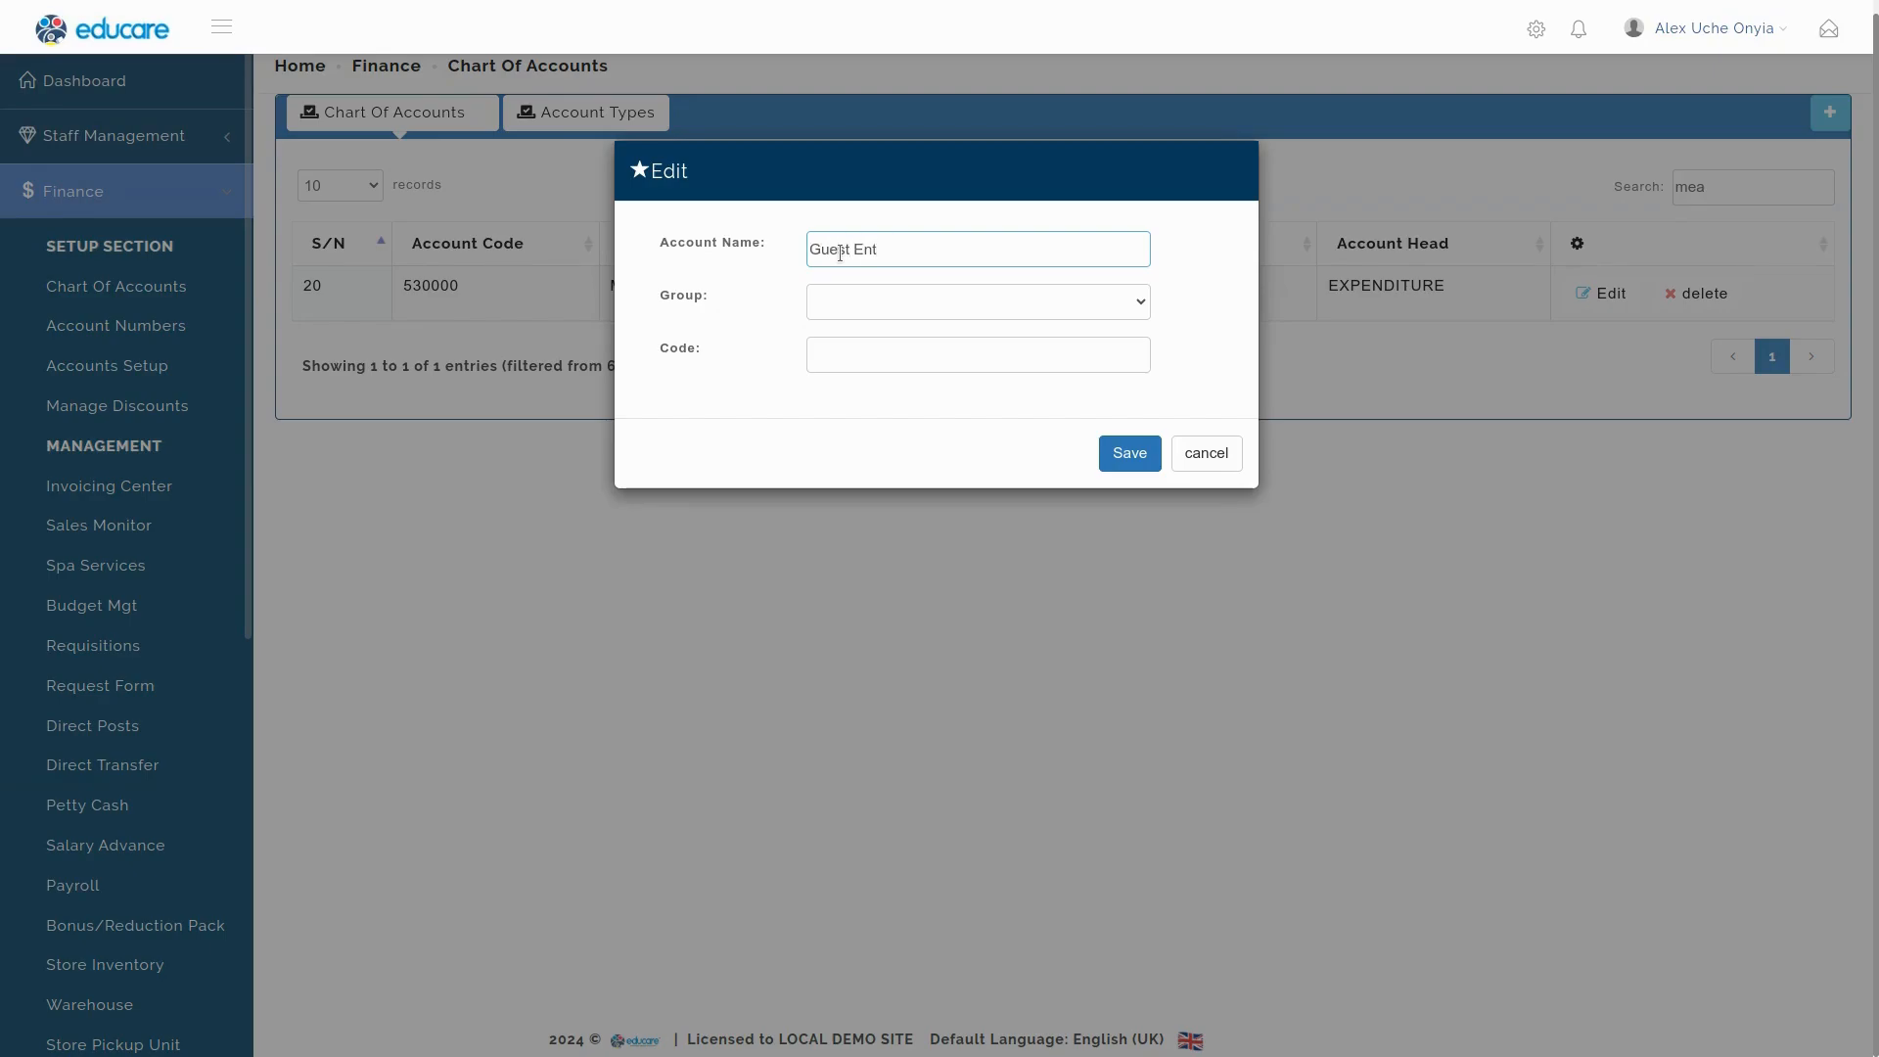
pyautogui.write('ertainment')
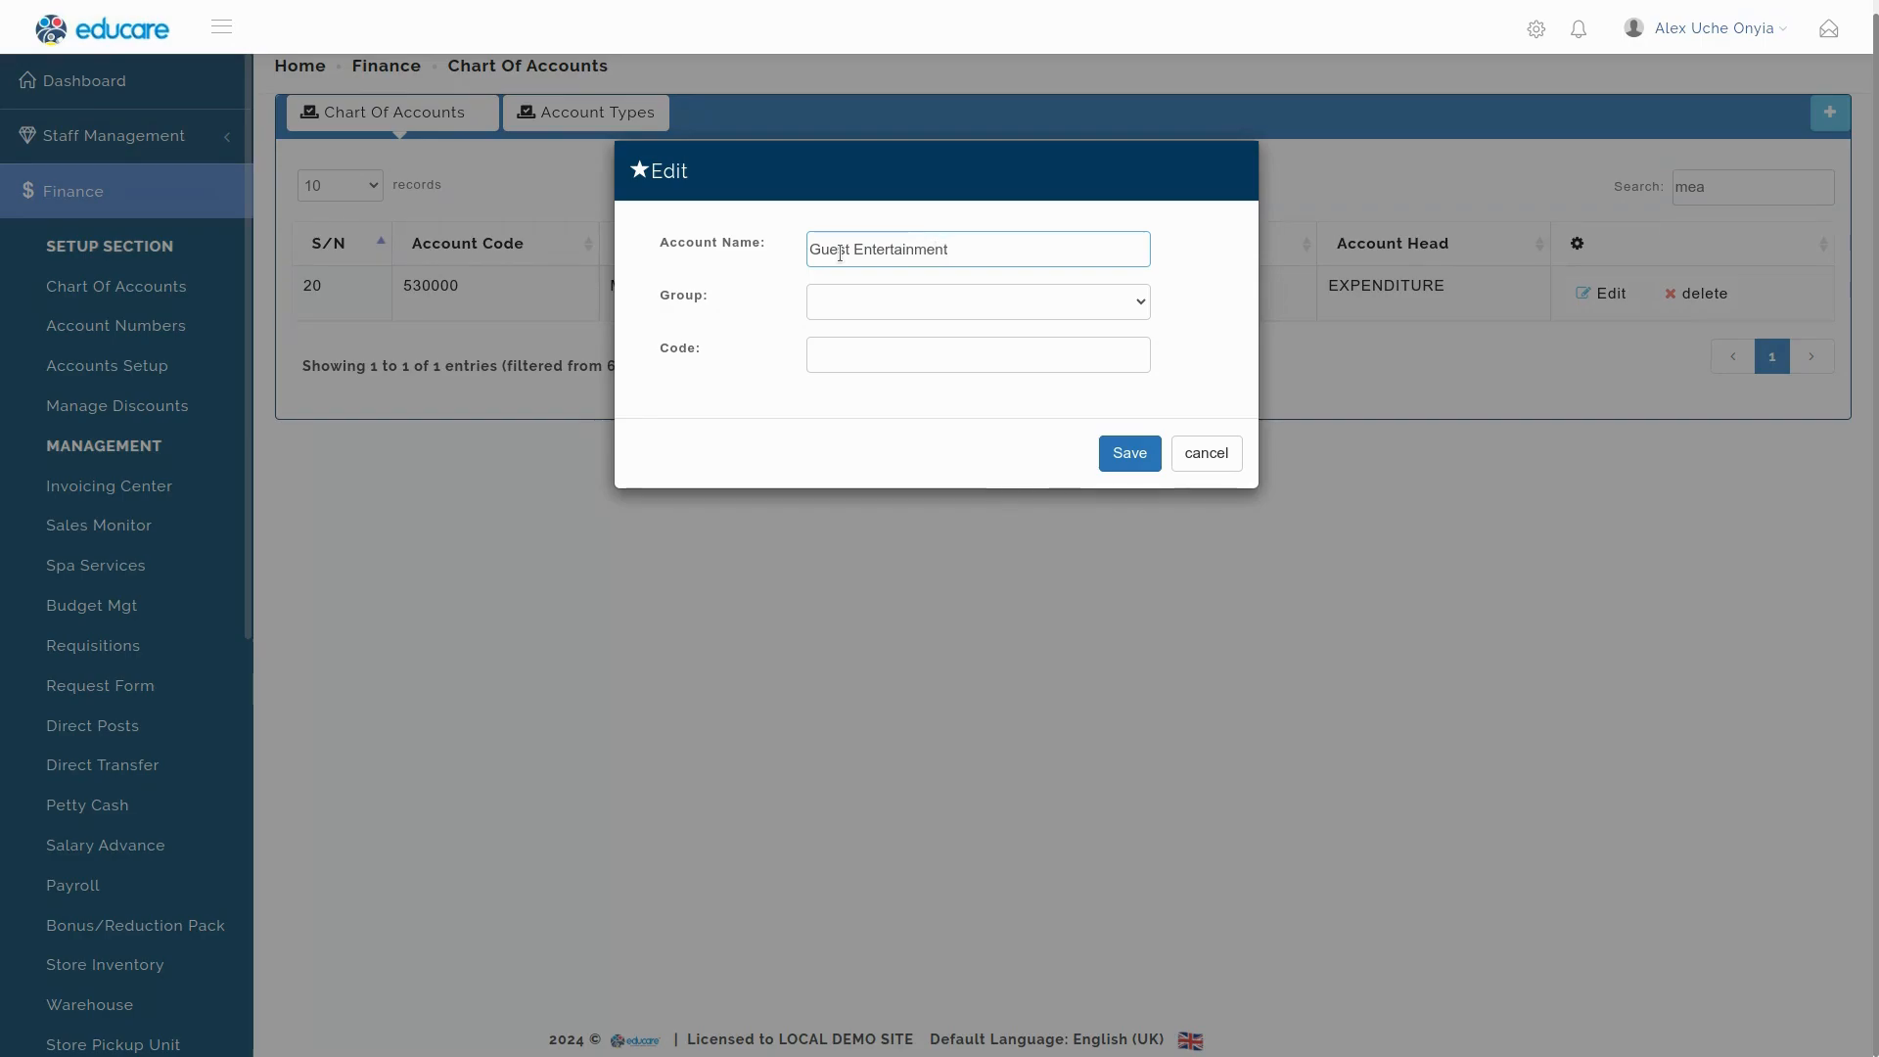
pyautogui.press('Tab')
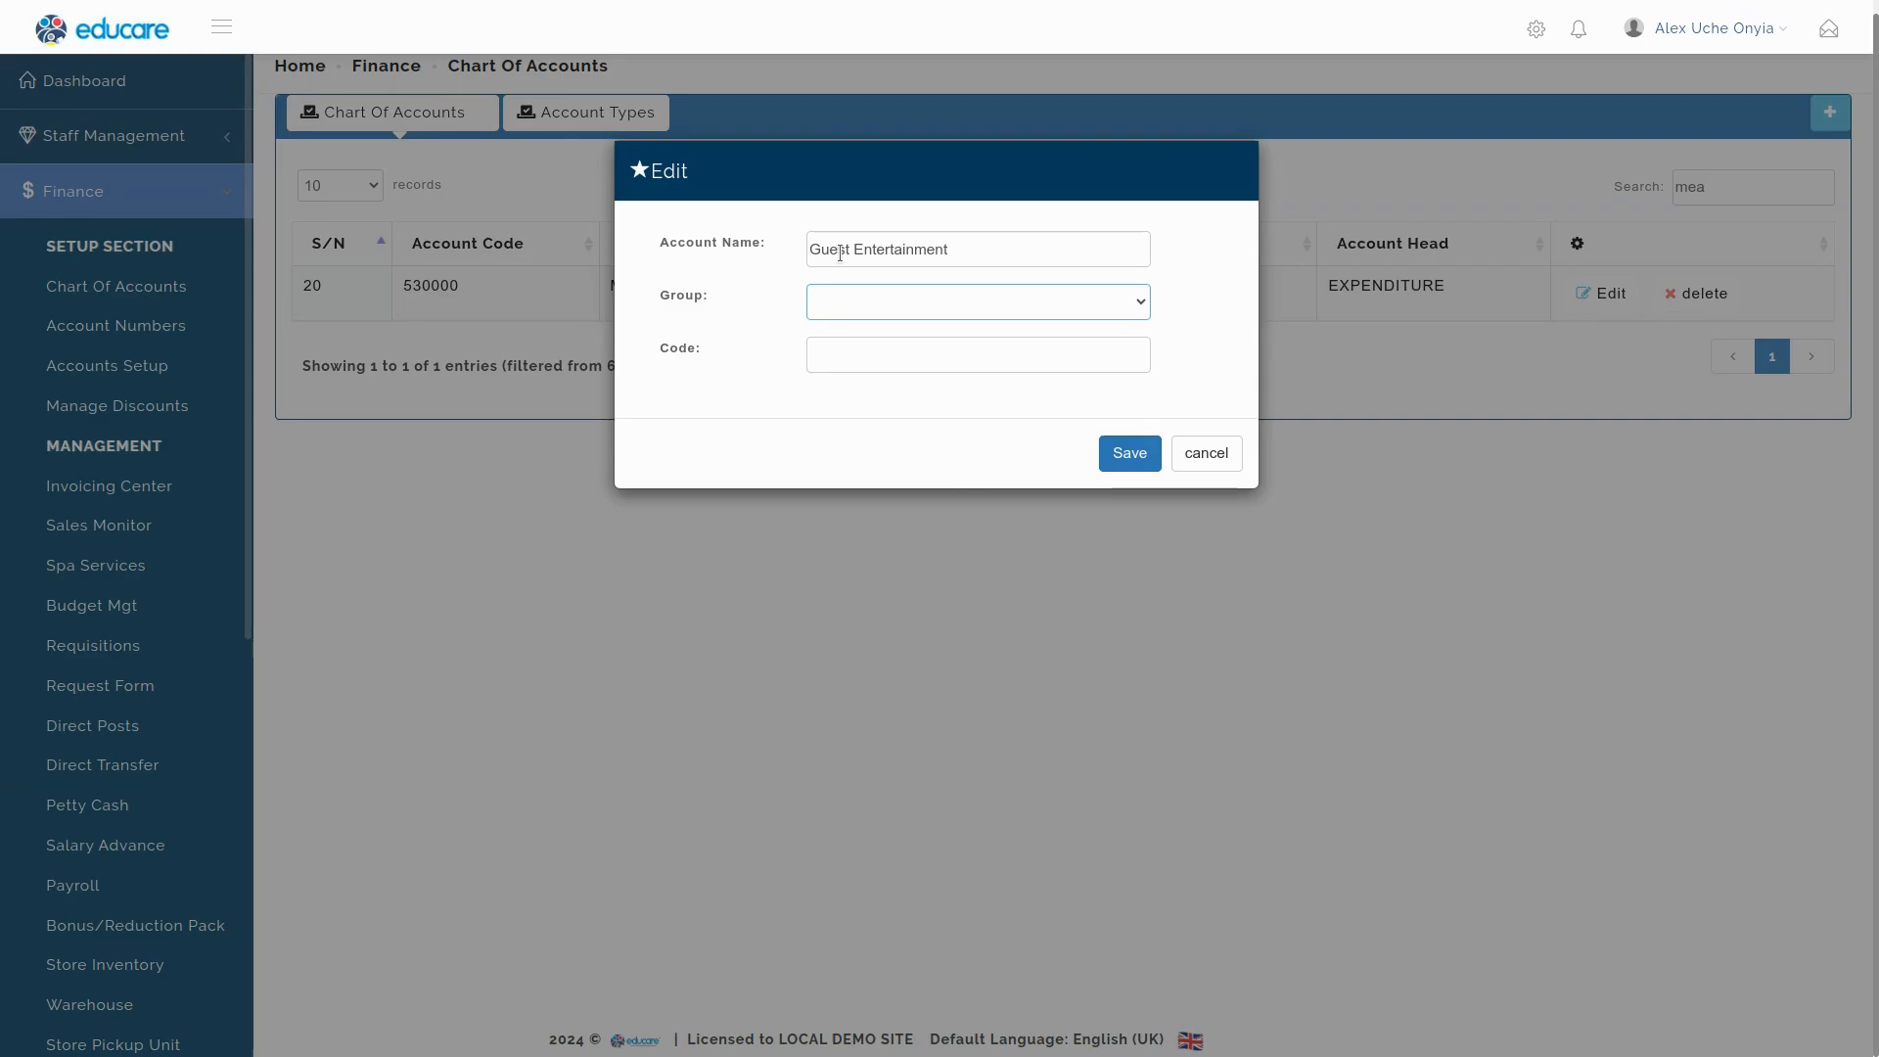
pyautogui.click(1018, 315)
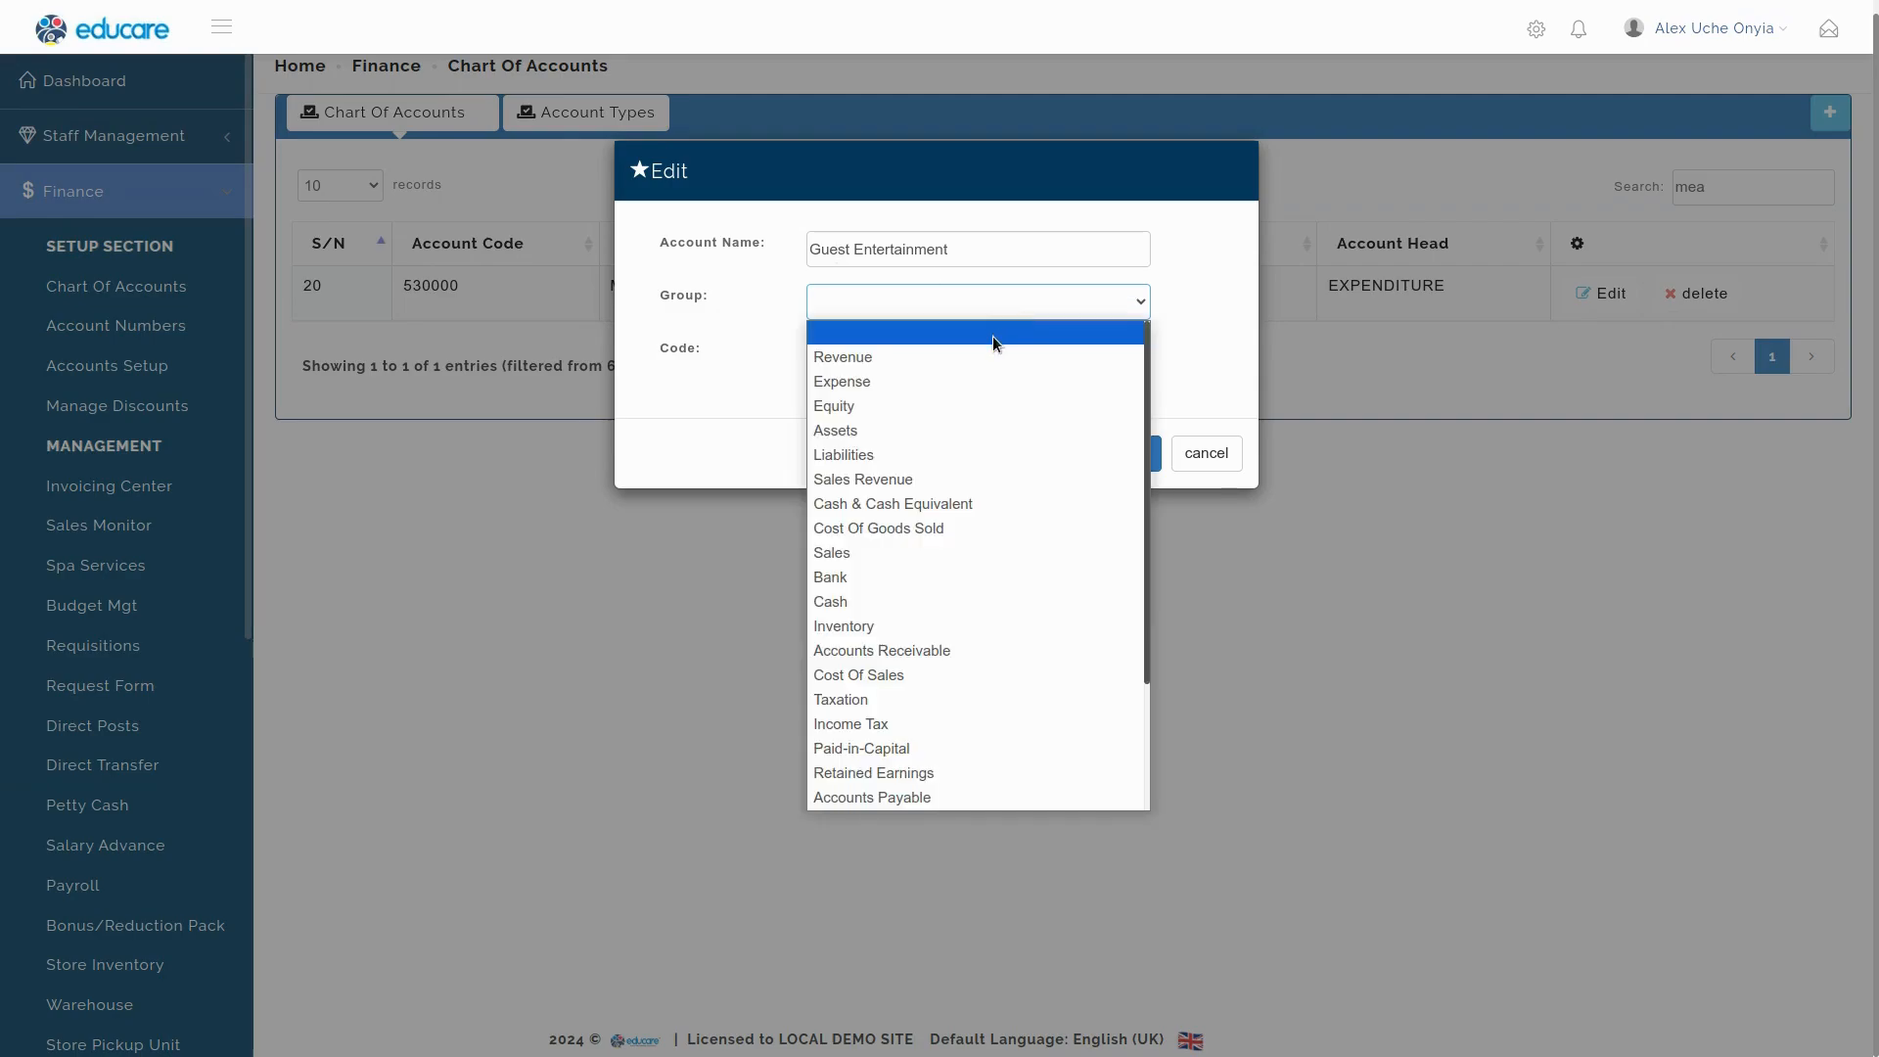
pyautogui.click(870, 390)
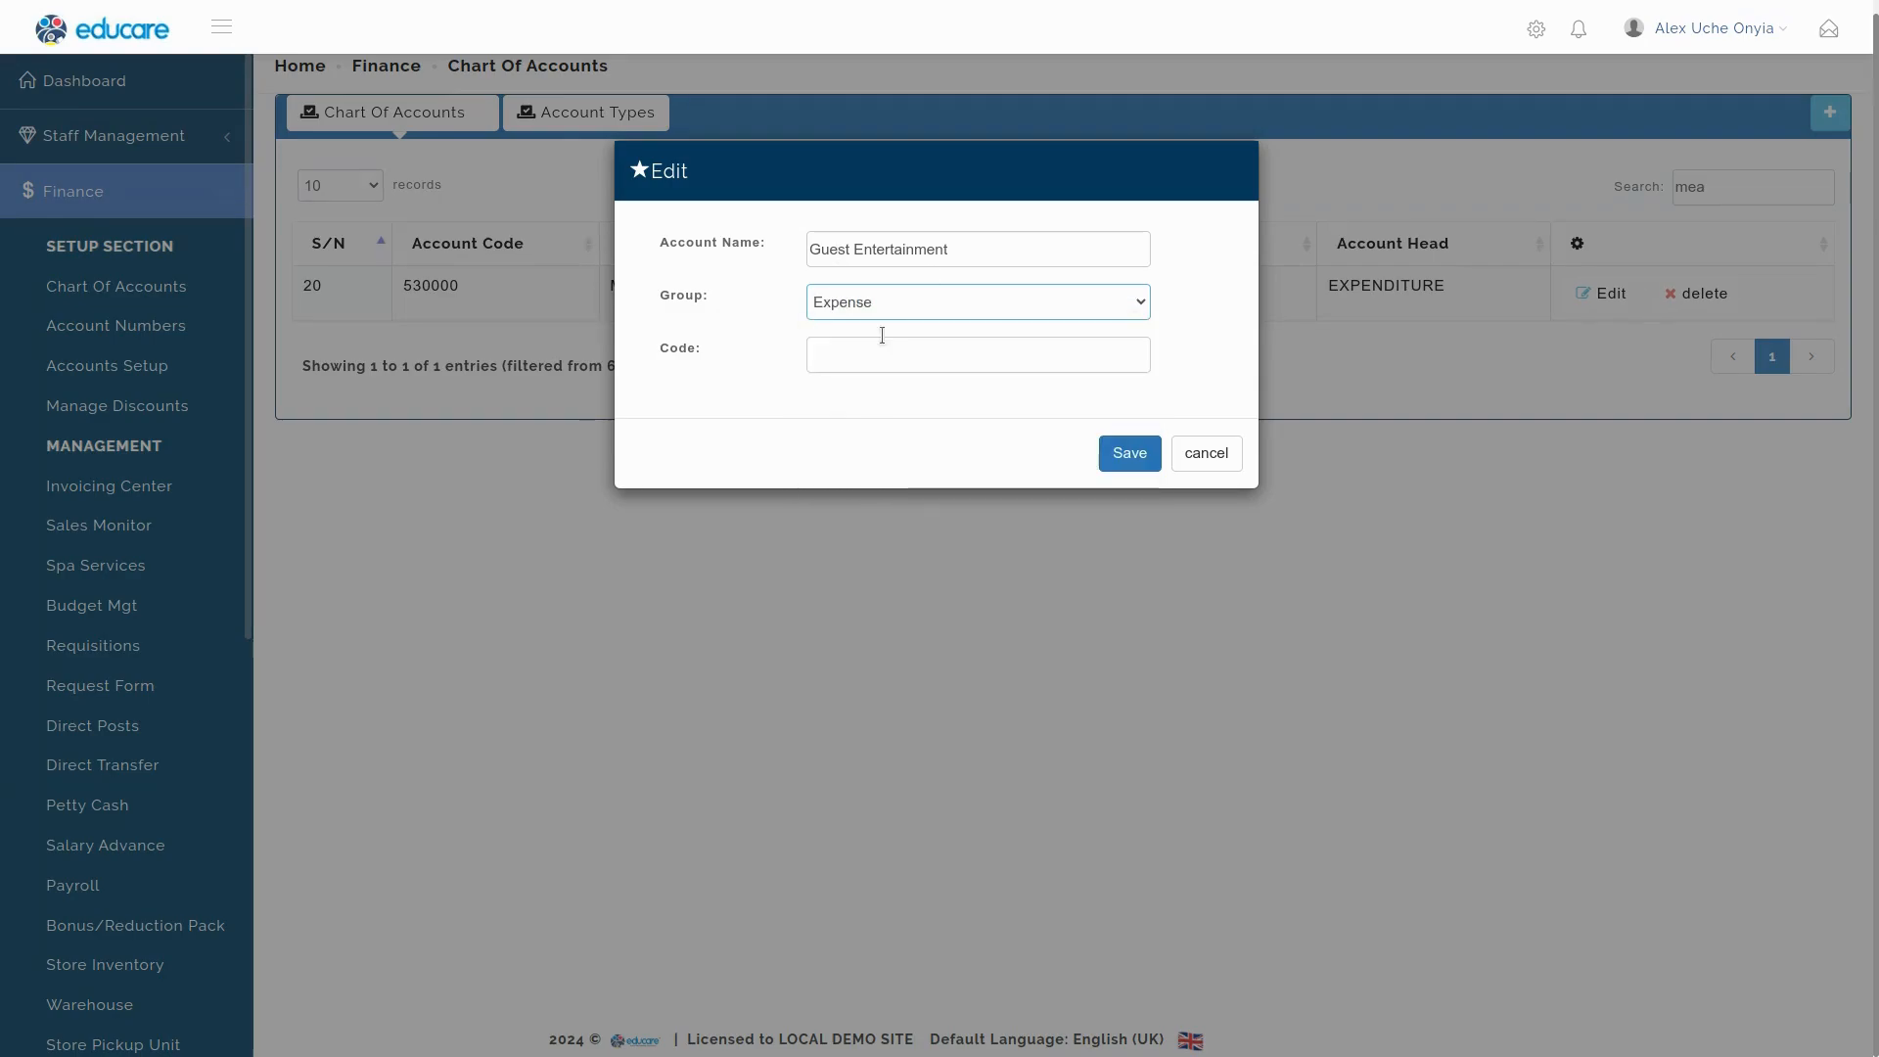
pyautogui.click(893, 315)
pyautogui.scroll(-1, 878, 734)
pyautogui.scroll(-2, 878, 734)
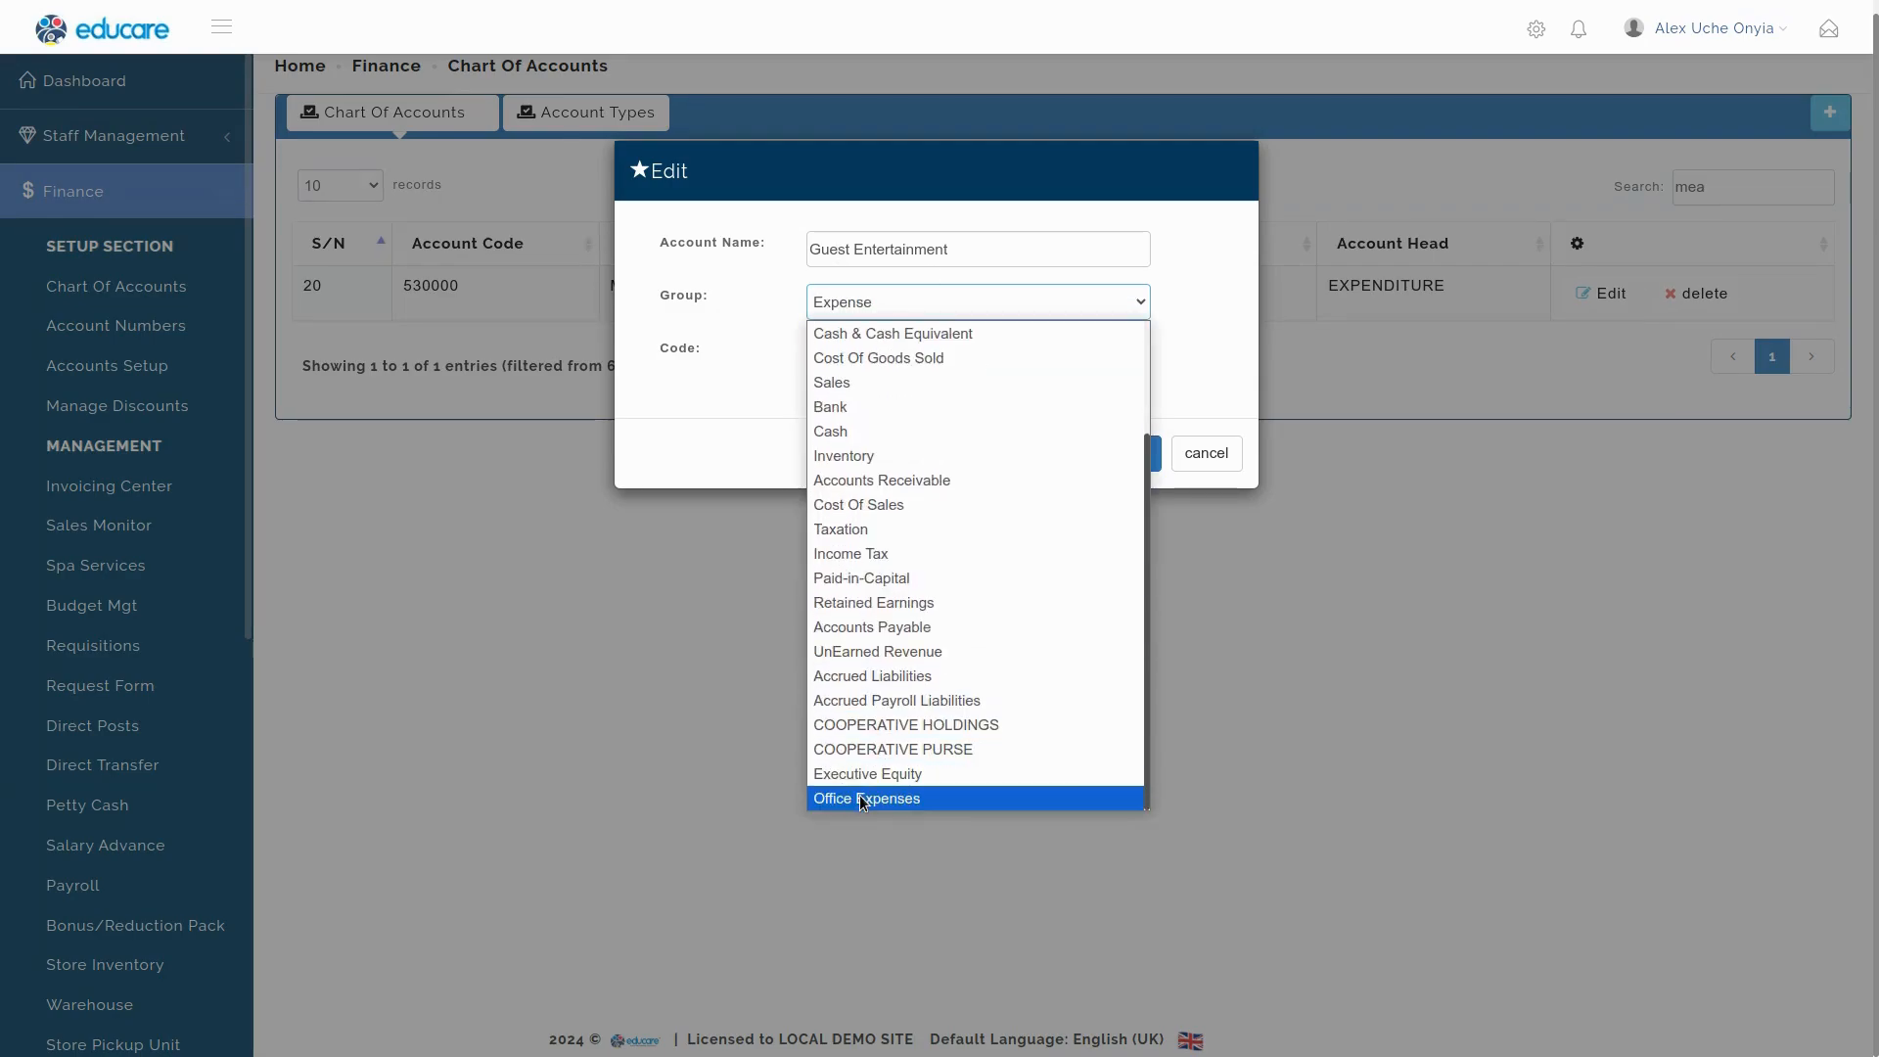
pyautogui.click(858, 797)
# Give Guest Entertainment the unused code 530002 and save the account.
pyautogui.click(863, 350)
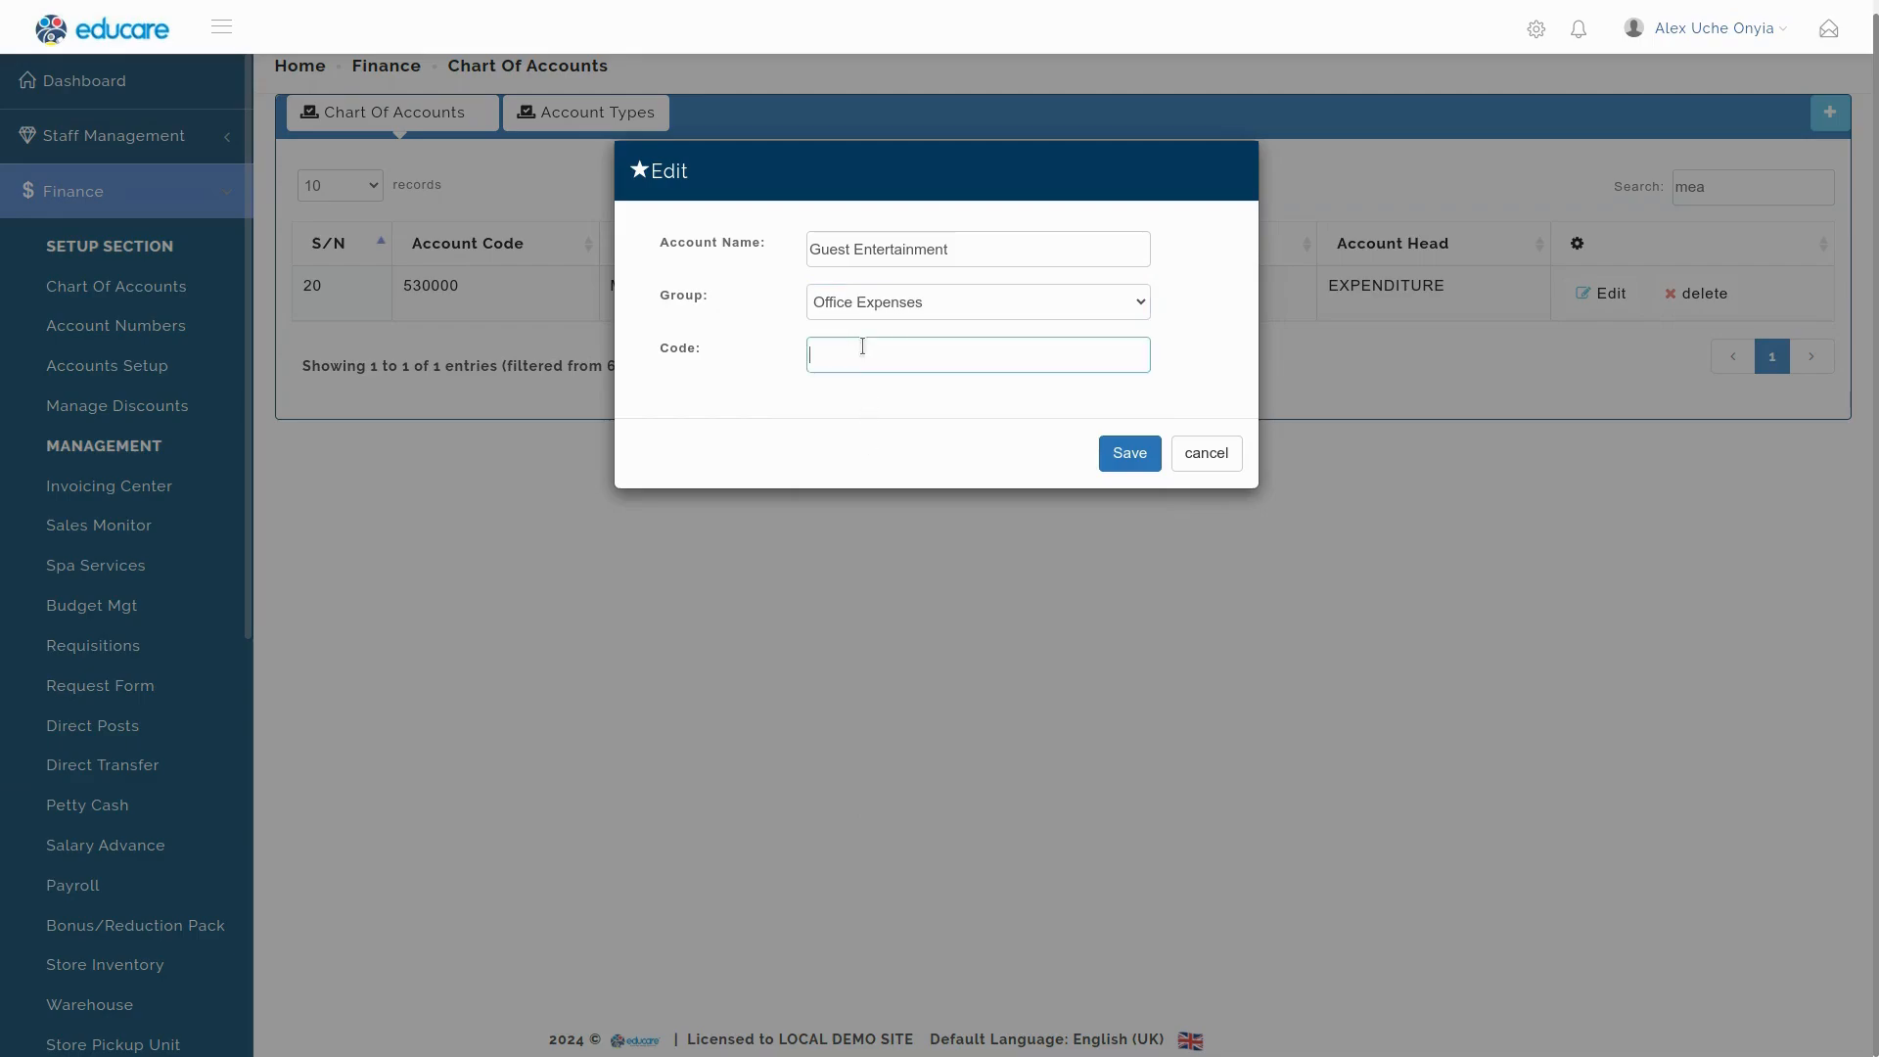
pyautogui.write('530')
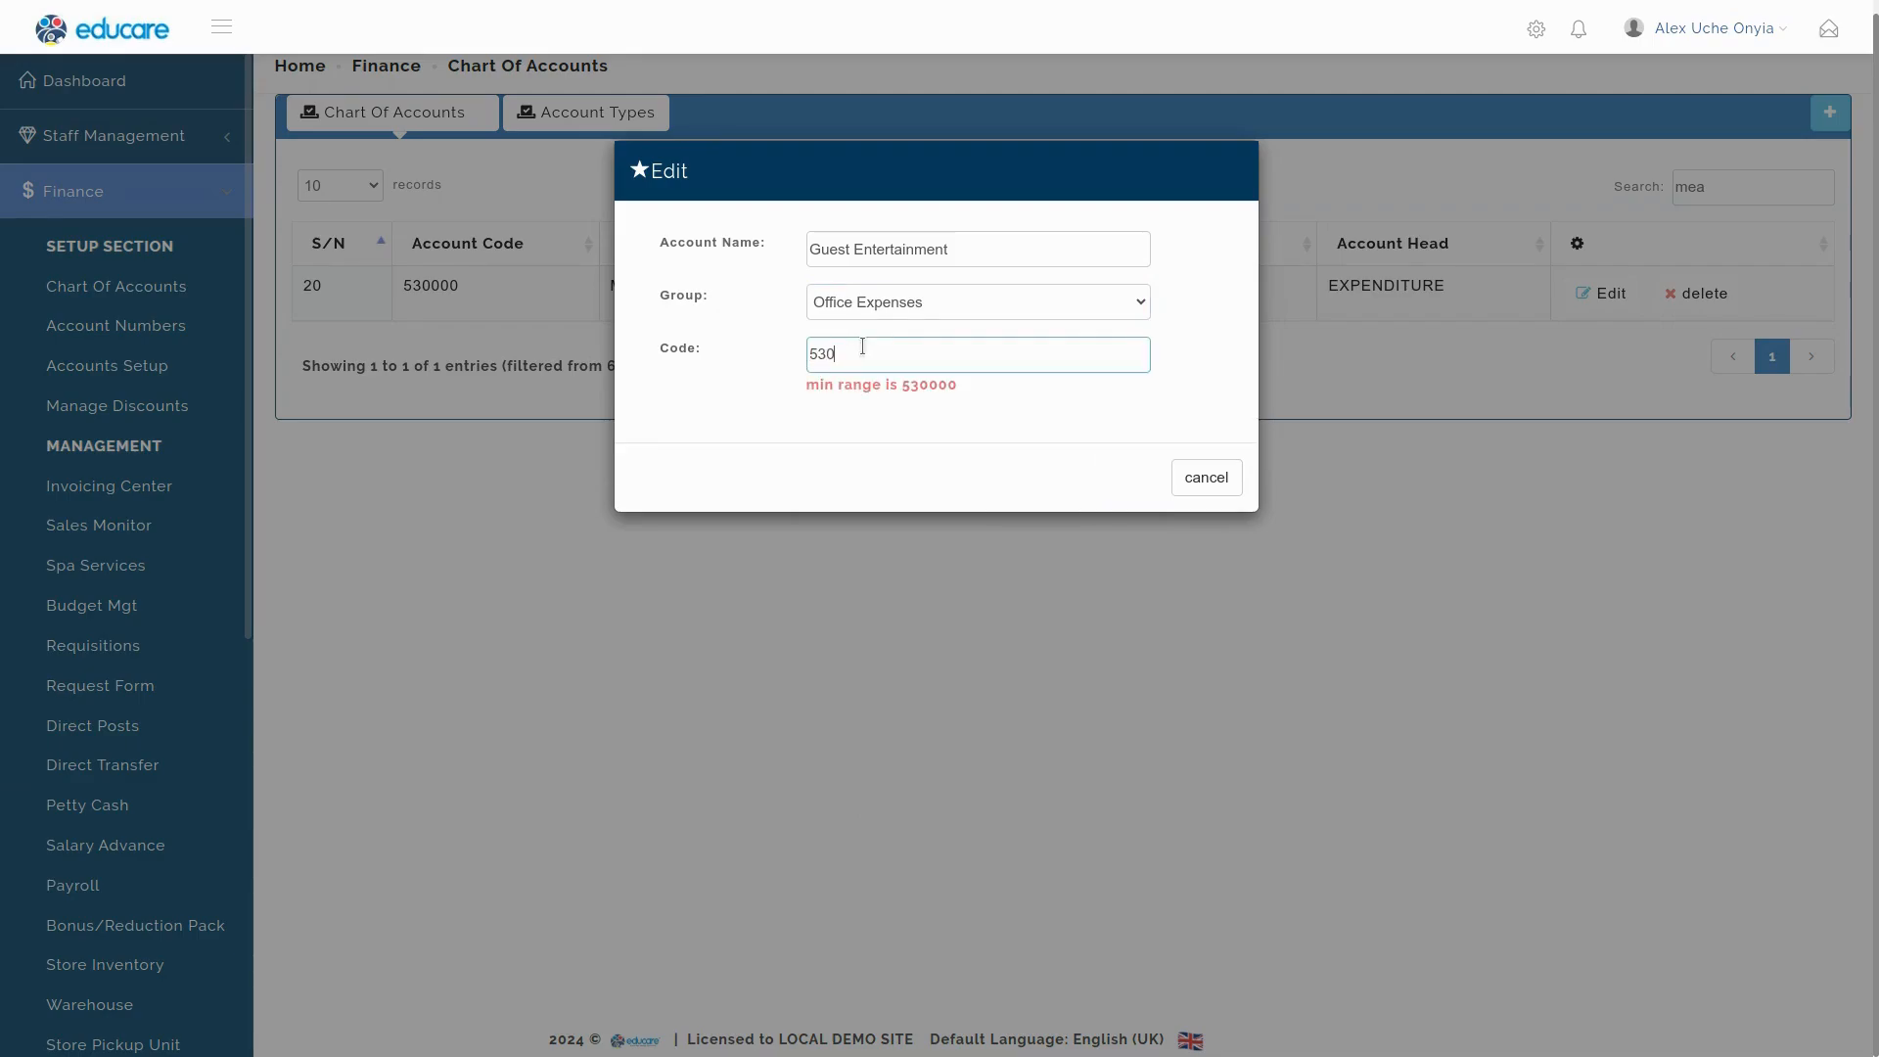
pyautogui.write('000')
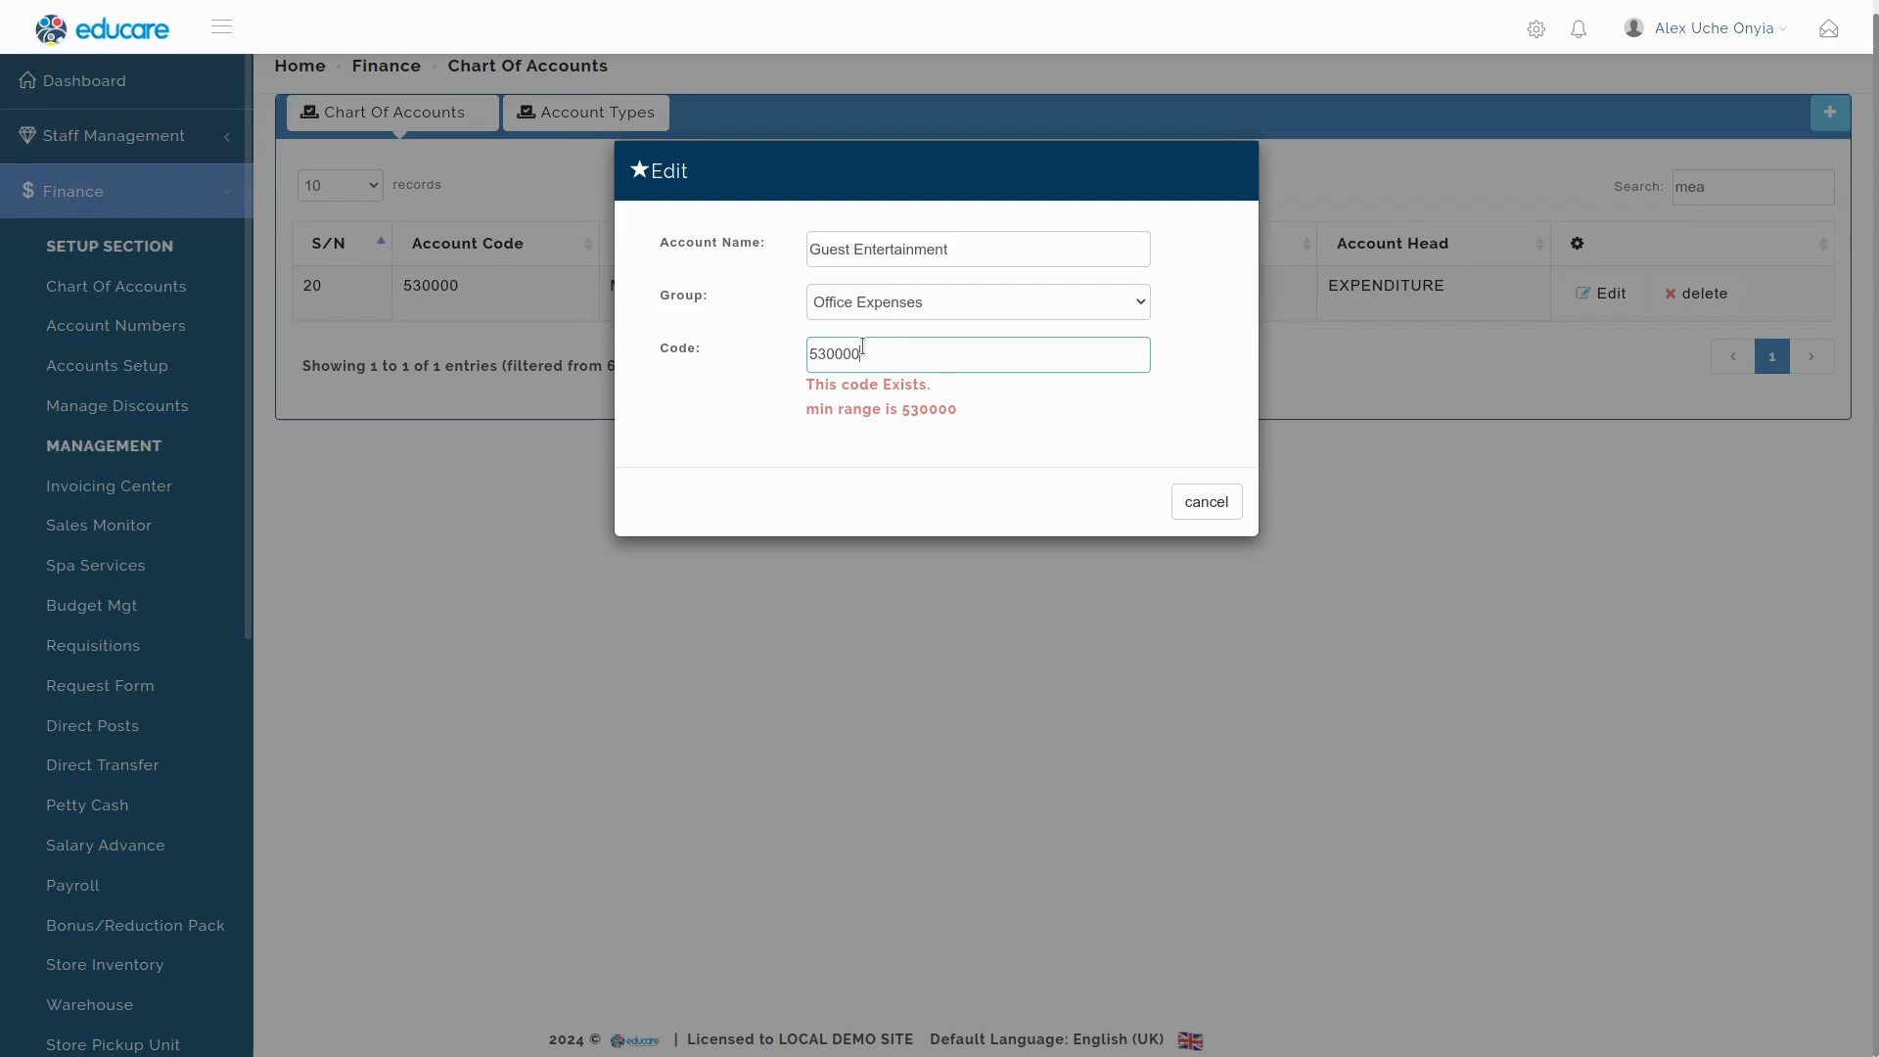
pyautogui.press('BackSpace')
pyautogui.write('1')
pyautogui.press('BackSpace')
pyautogui.write('2')
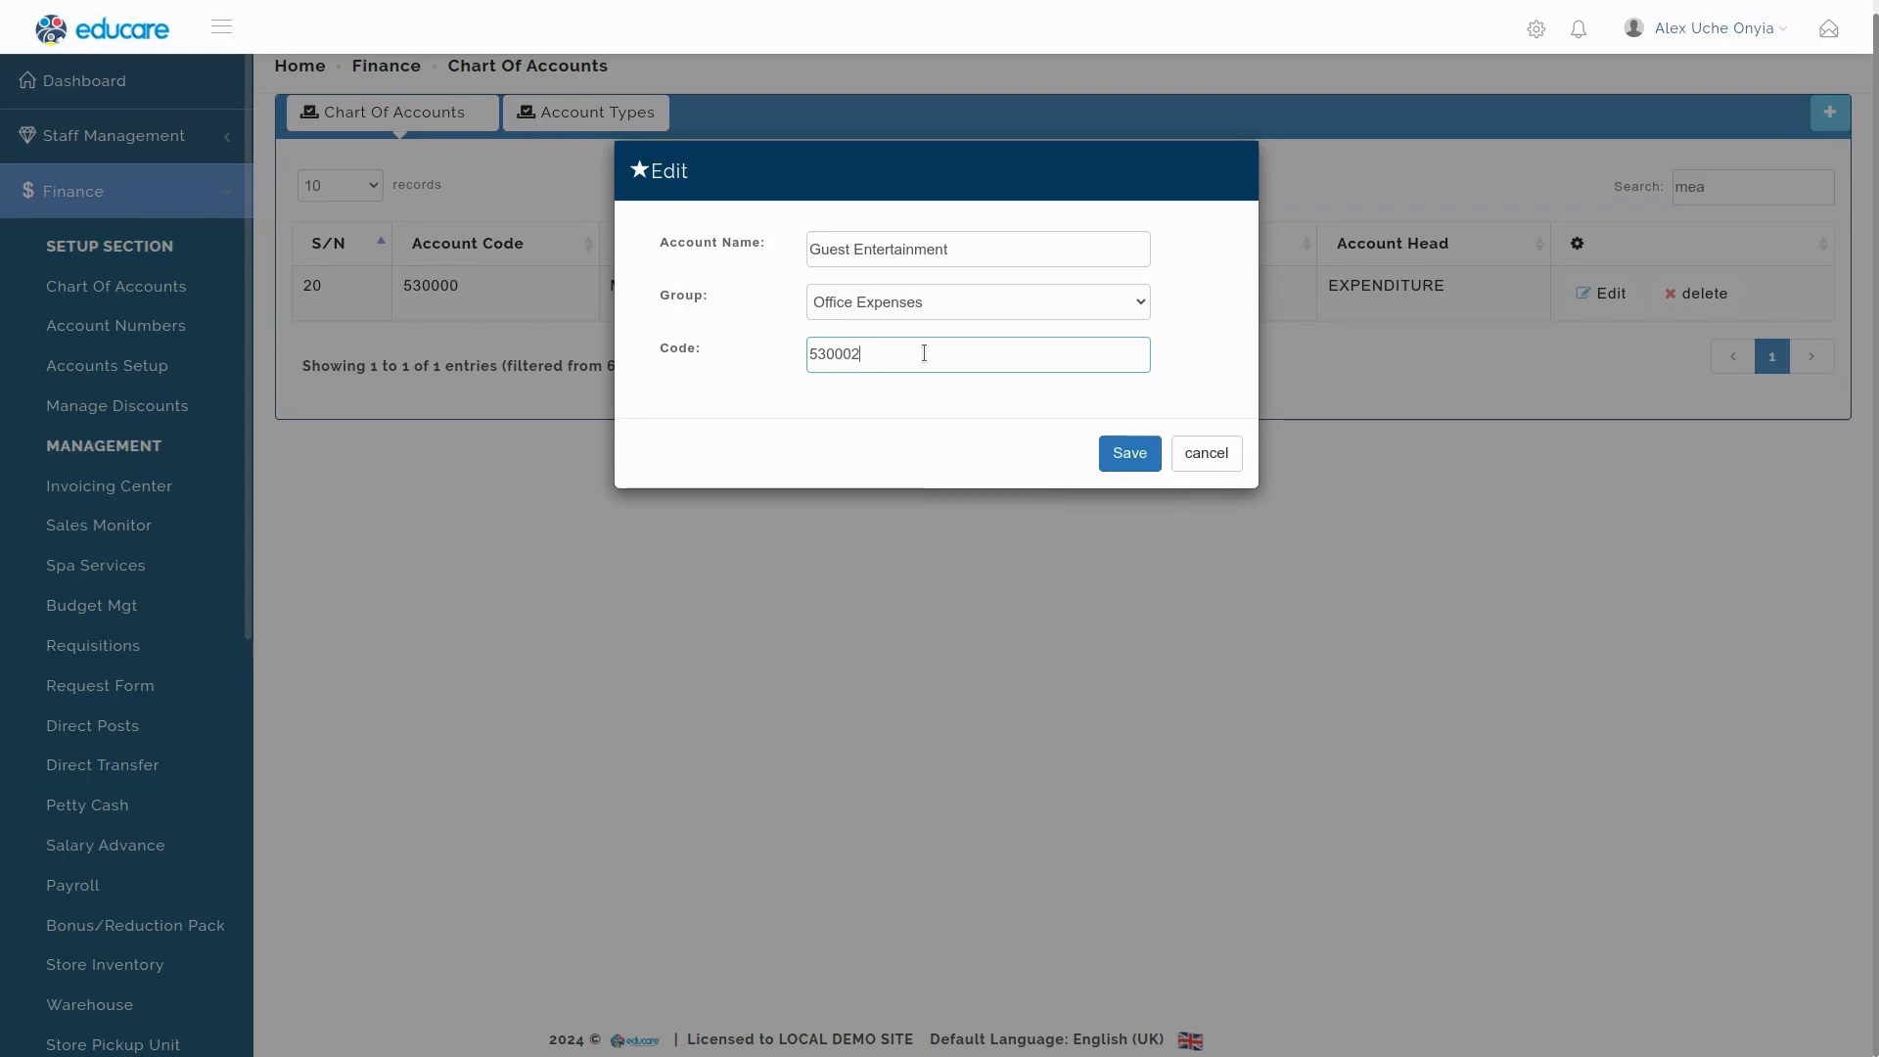
pyautogui.click(973, 445)
pyautogui.click(1129, 454)
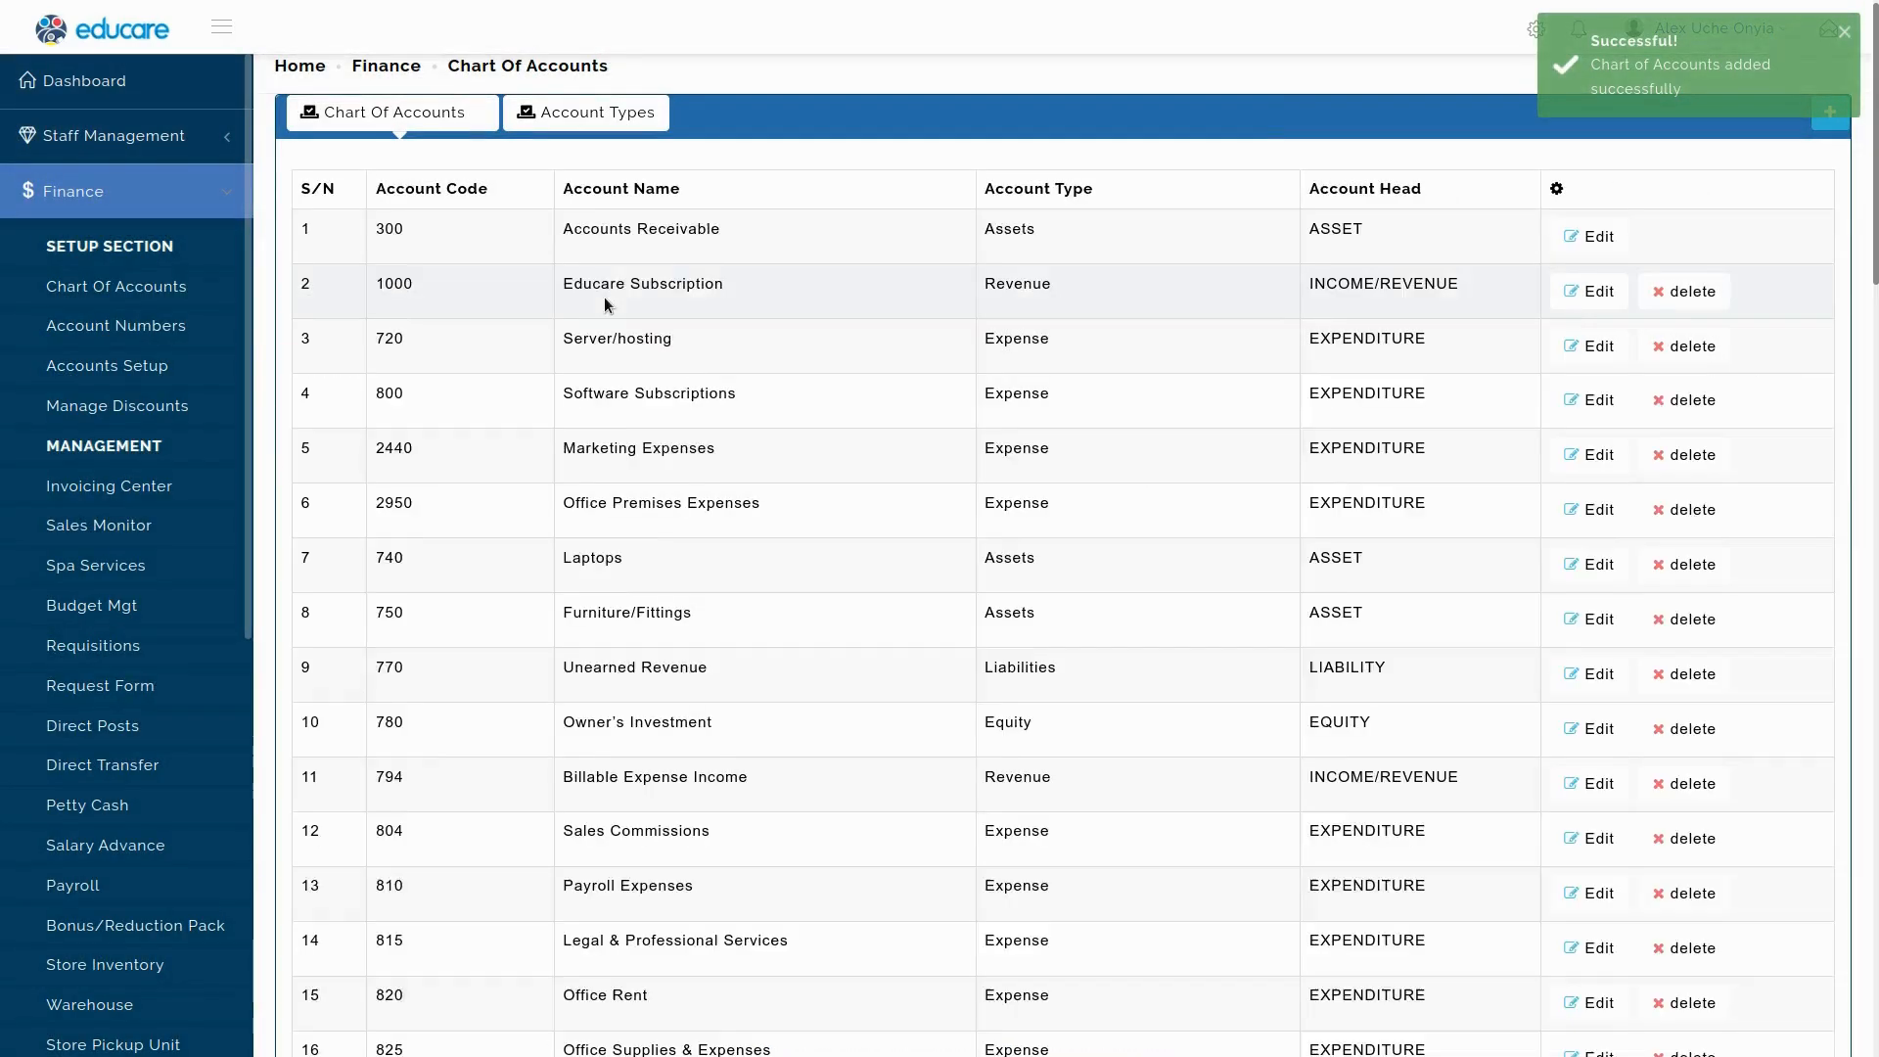
pyautogui.click(1714, 194)
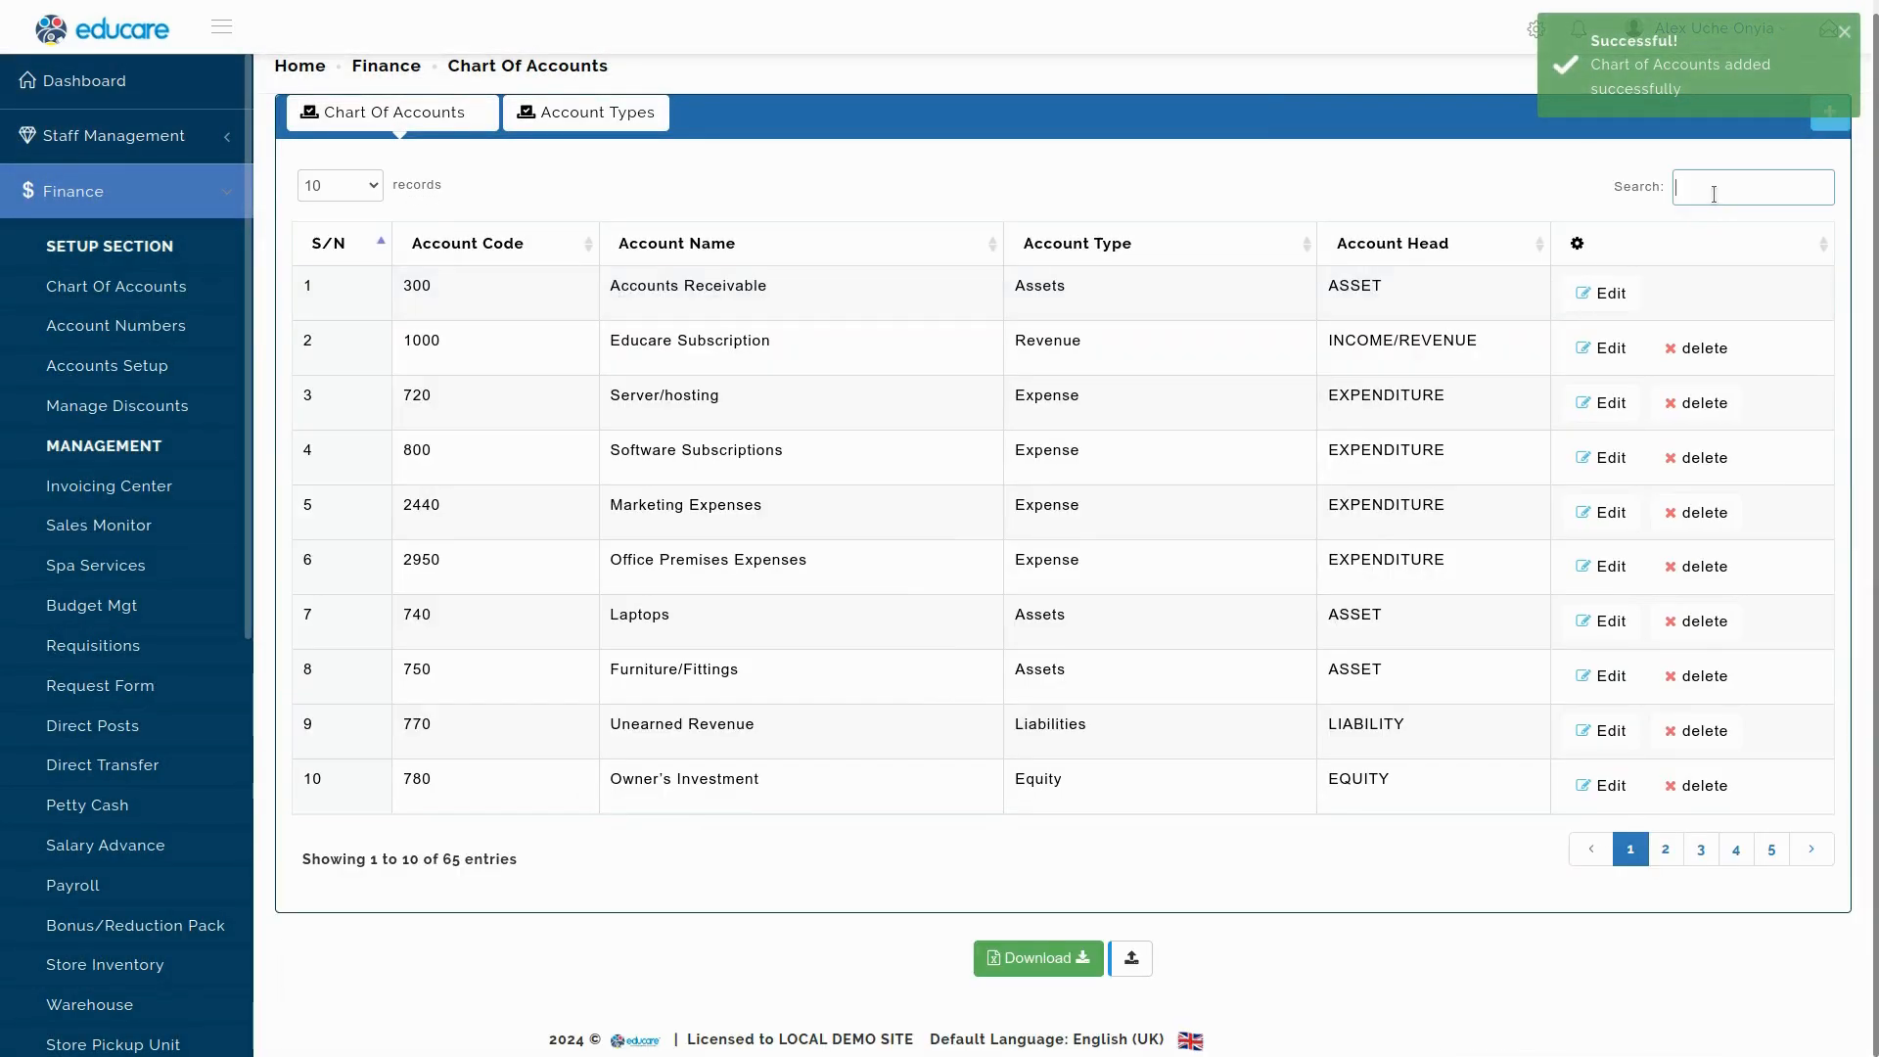
pyautogui.write('gues')
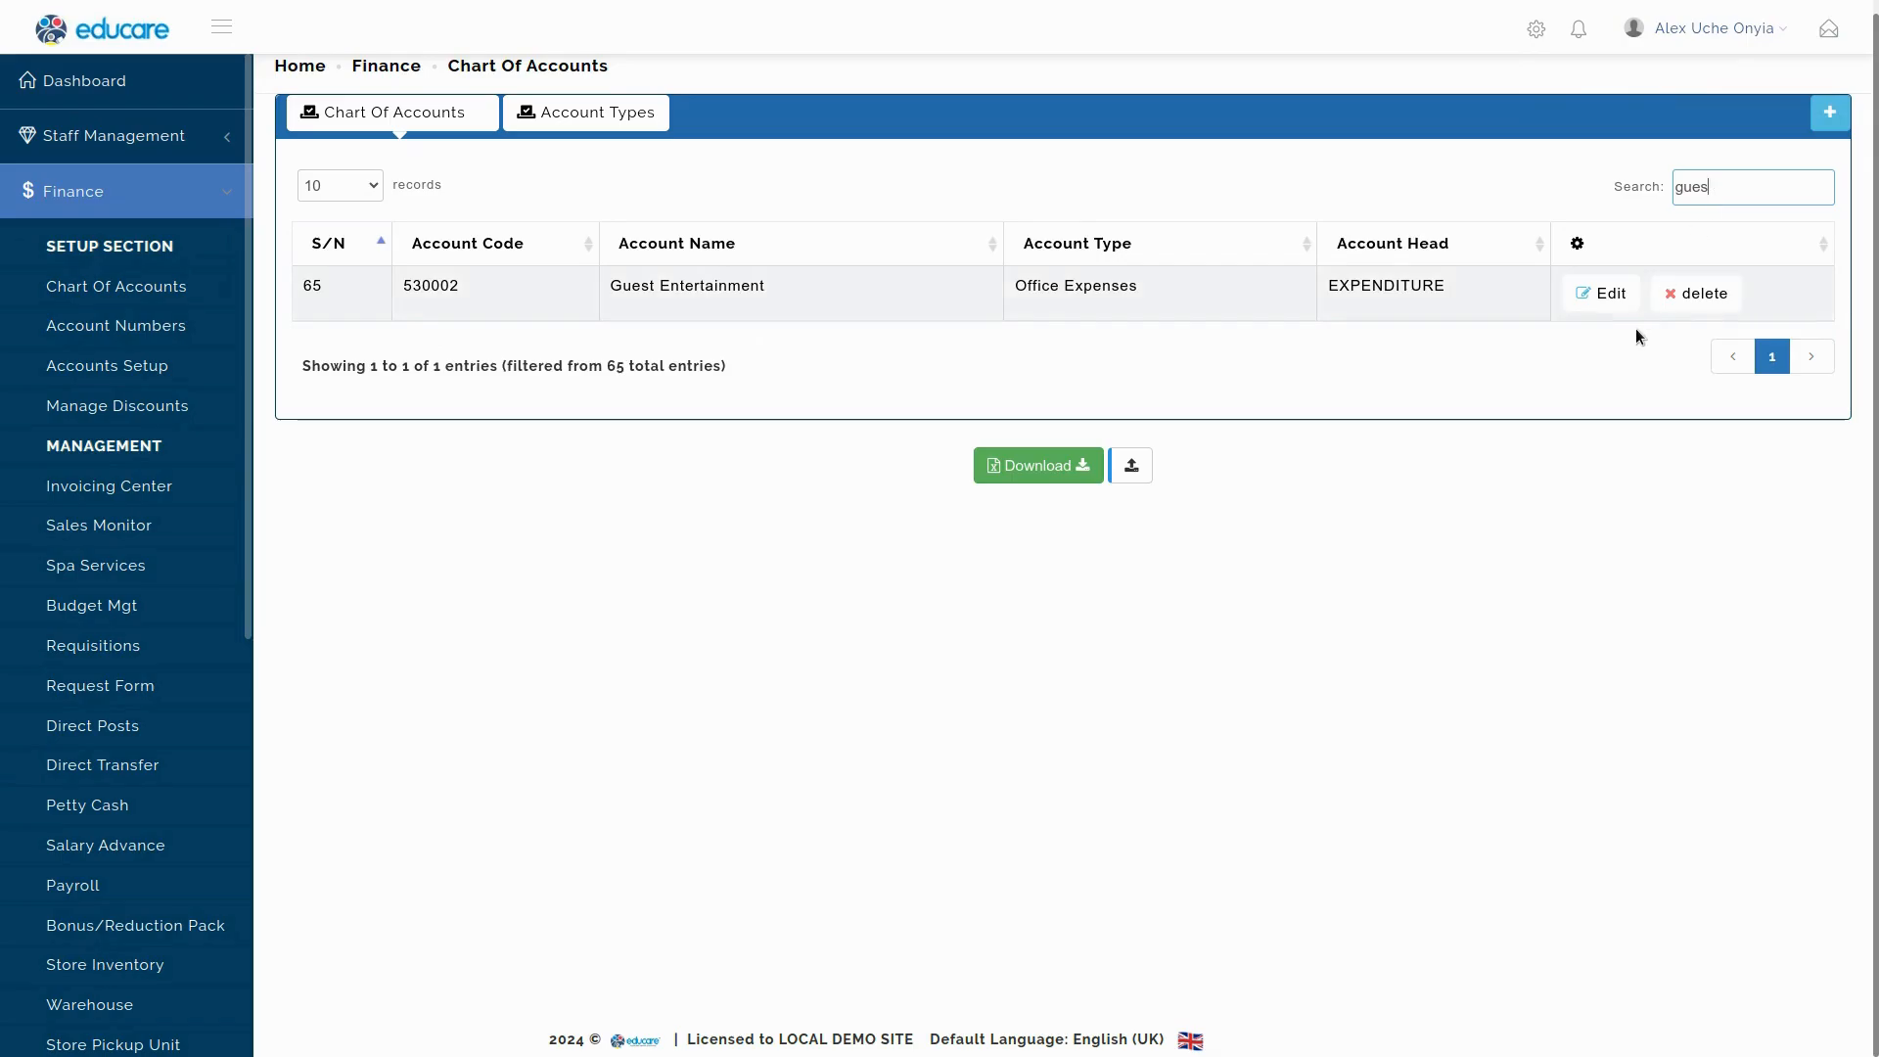
pyautogui.doubleClick(1725, 194)
pyautogui.press('BackSpace')
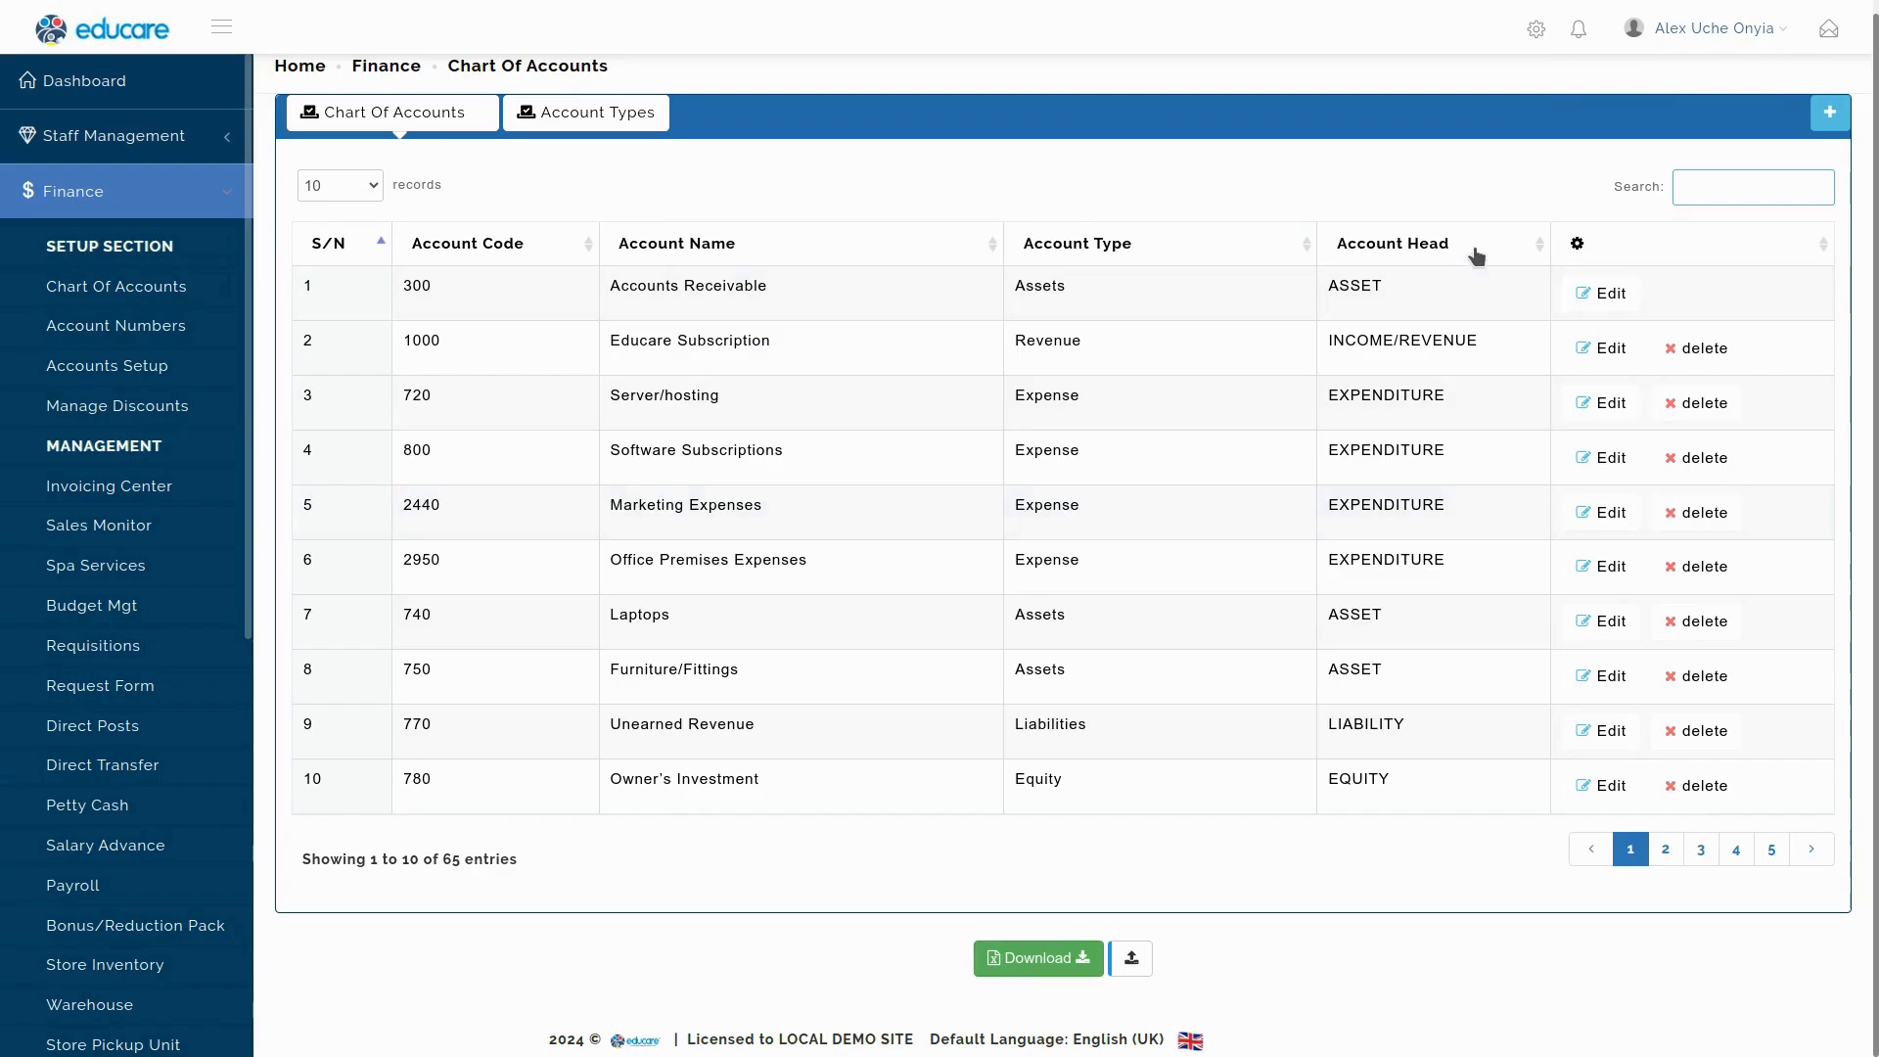
pyautogui.click(1439, 246)
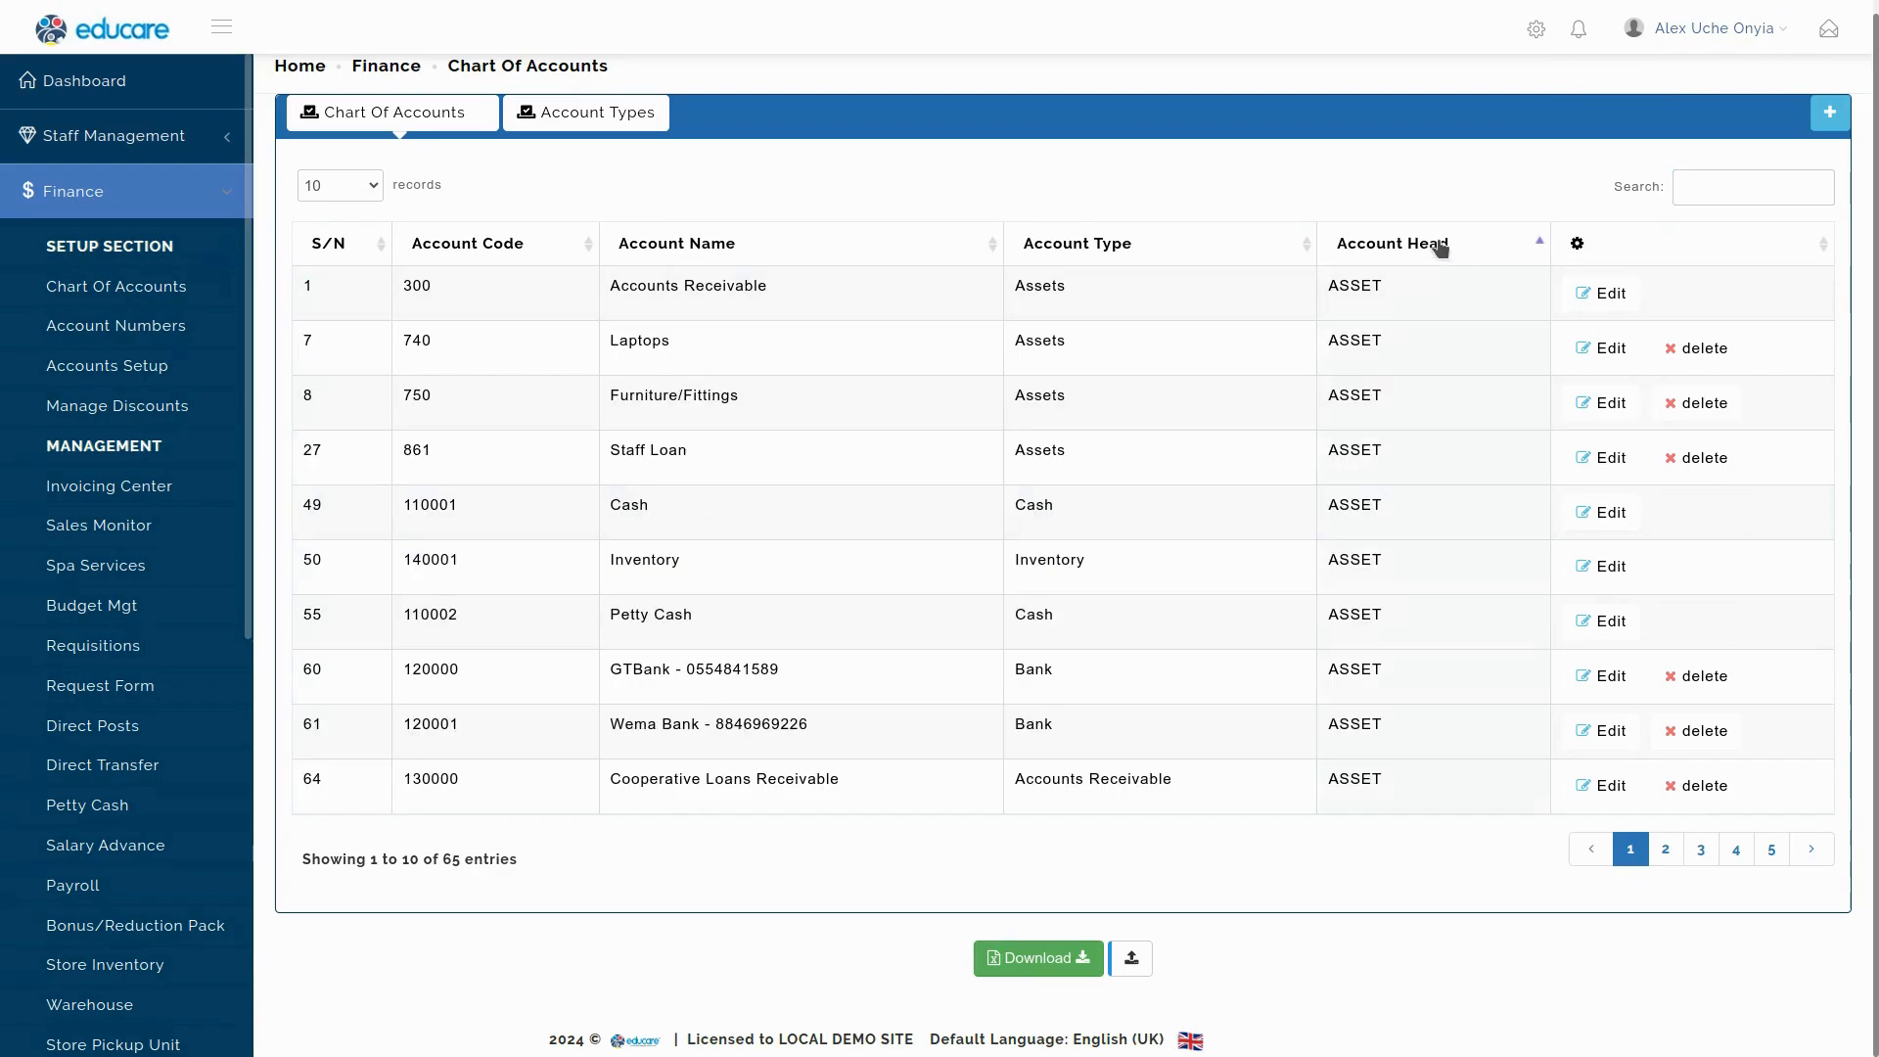
pyautogui.click(1198, 251)
pyautogui.click(1703, 180)
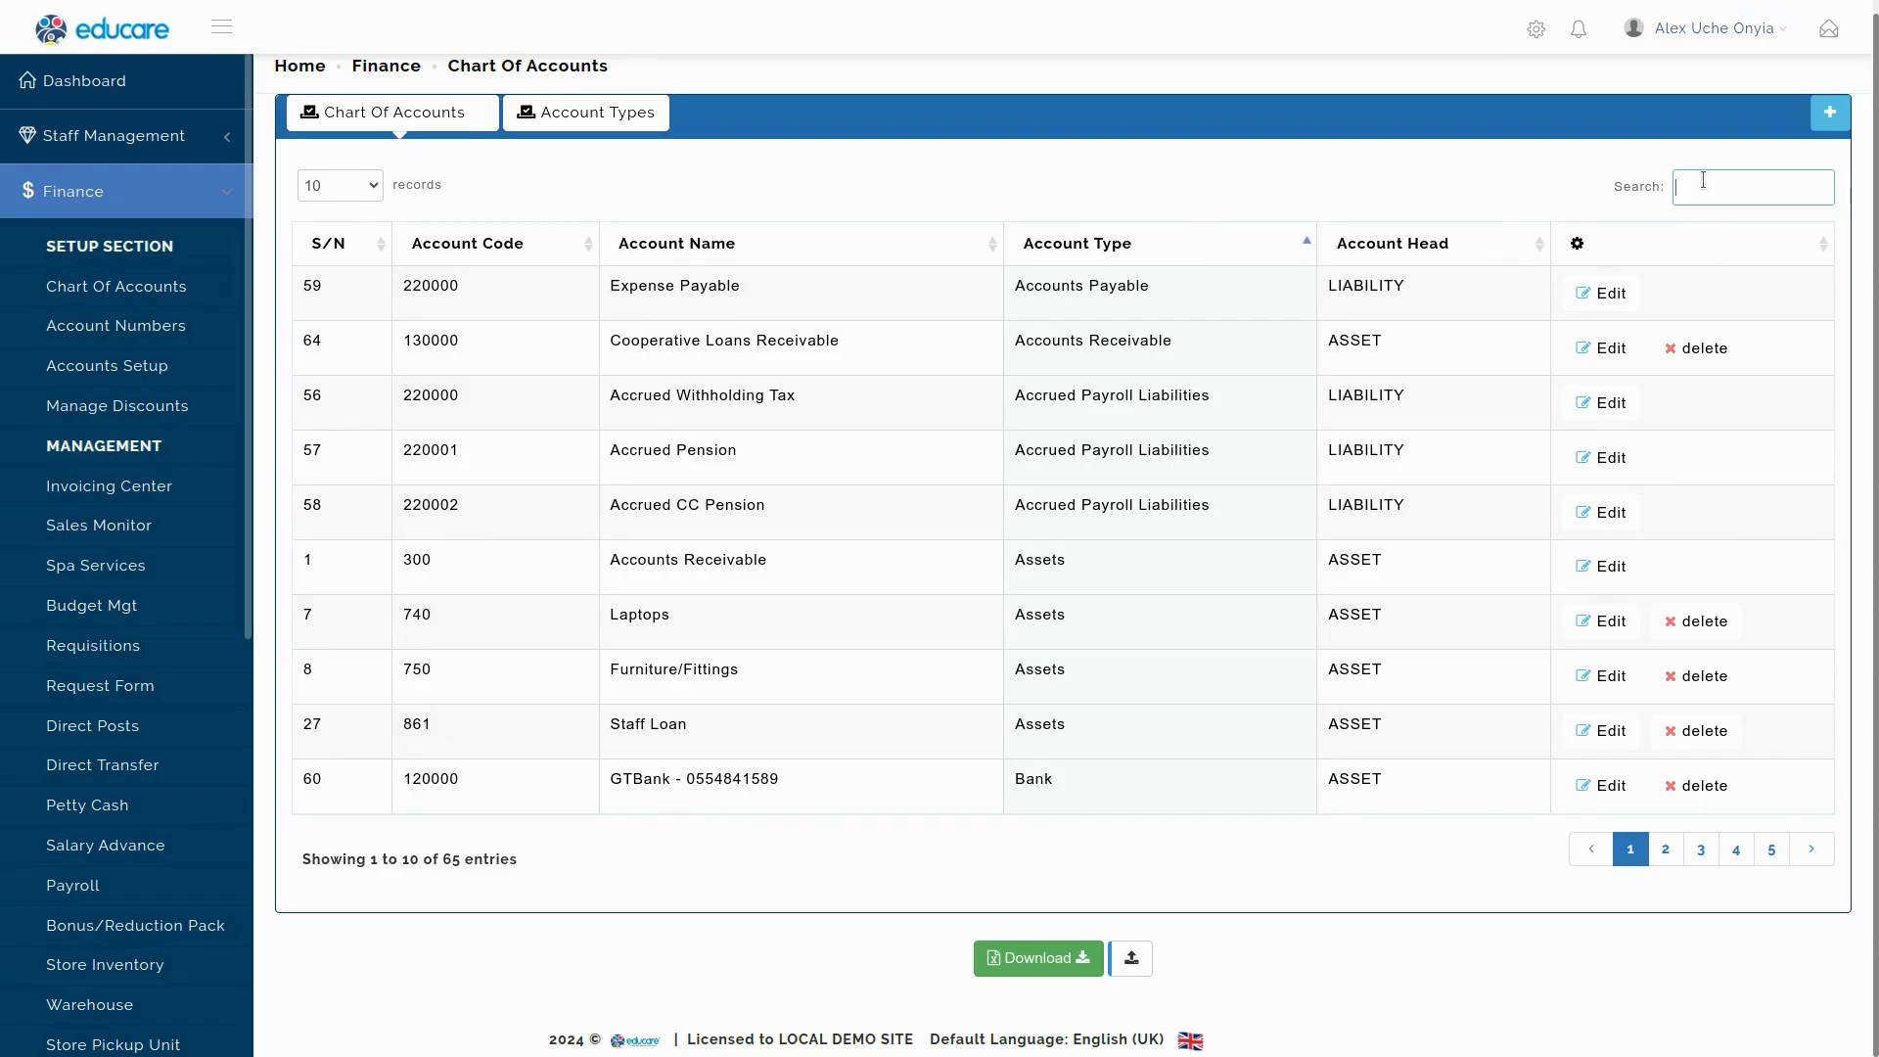
pyautogui.write('office')
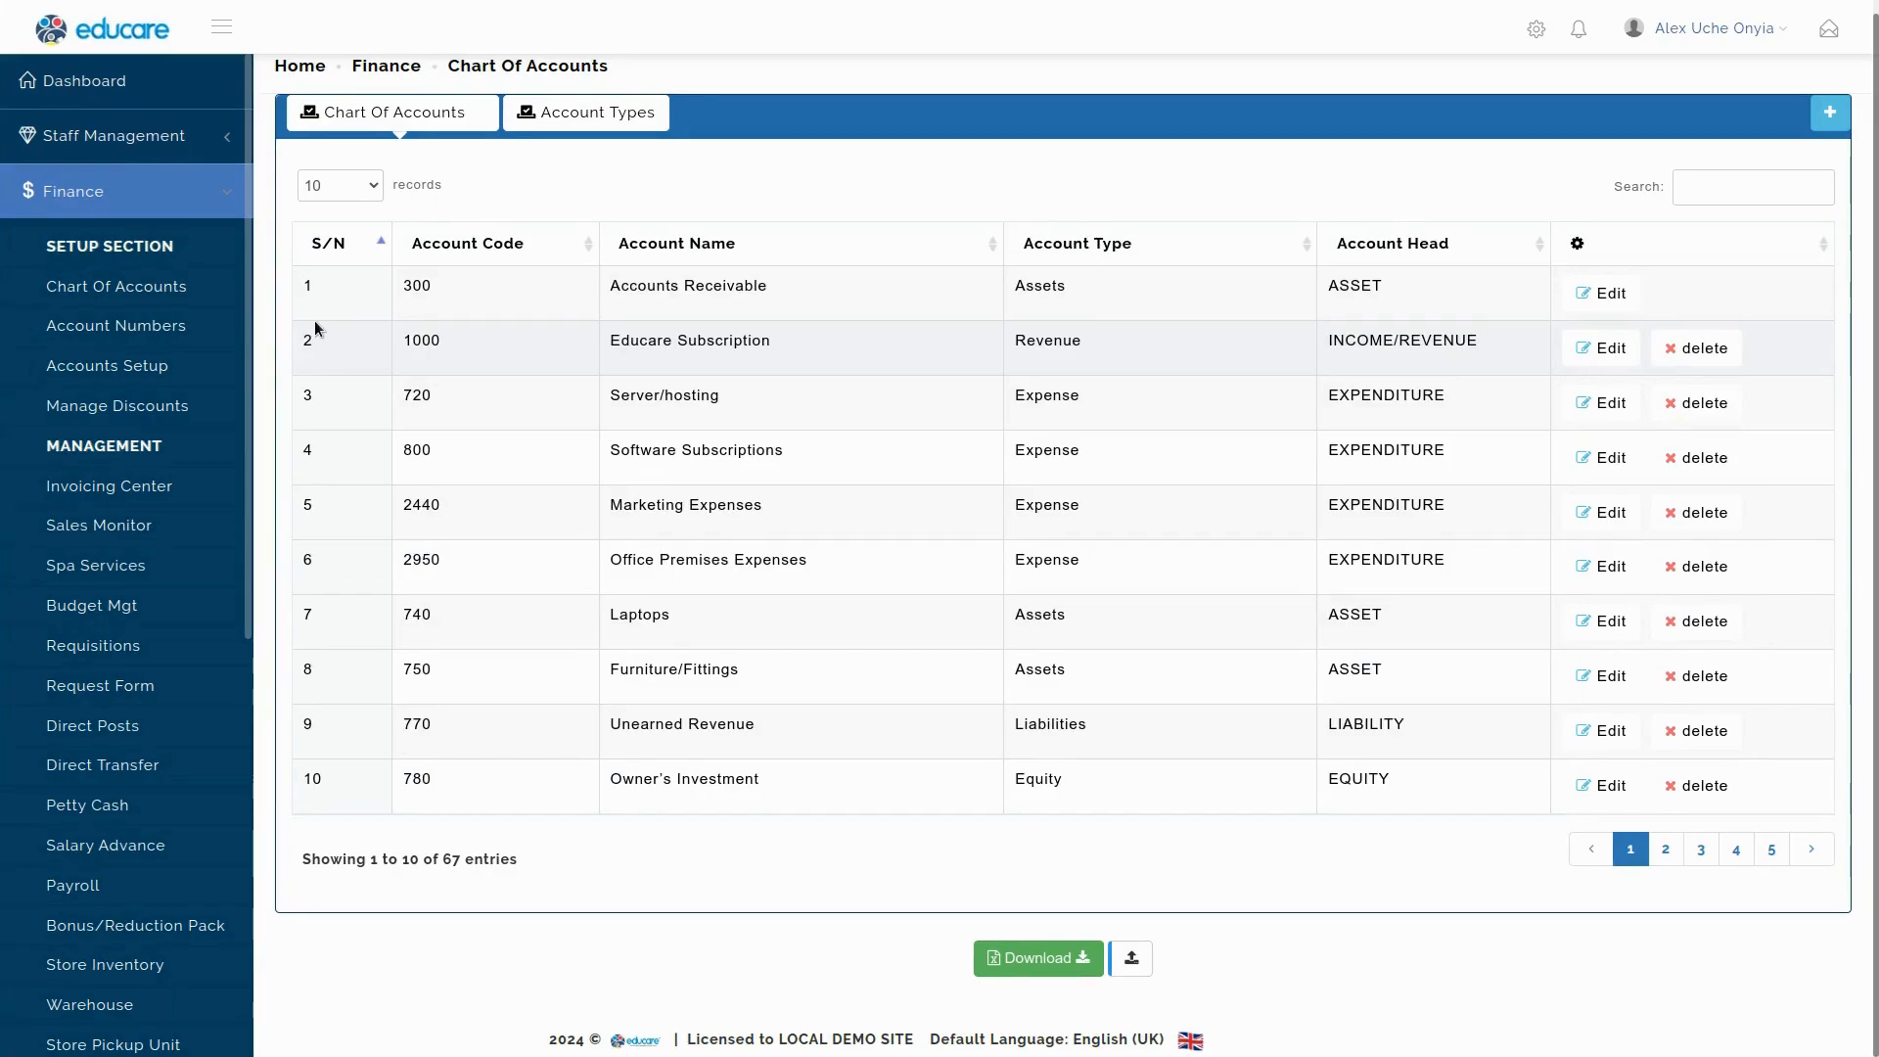
# Go to Manage Account Numbers, cancel a New NUBAN Account form, and close Quick Notes.
pyautogui.click(127, 327)
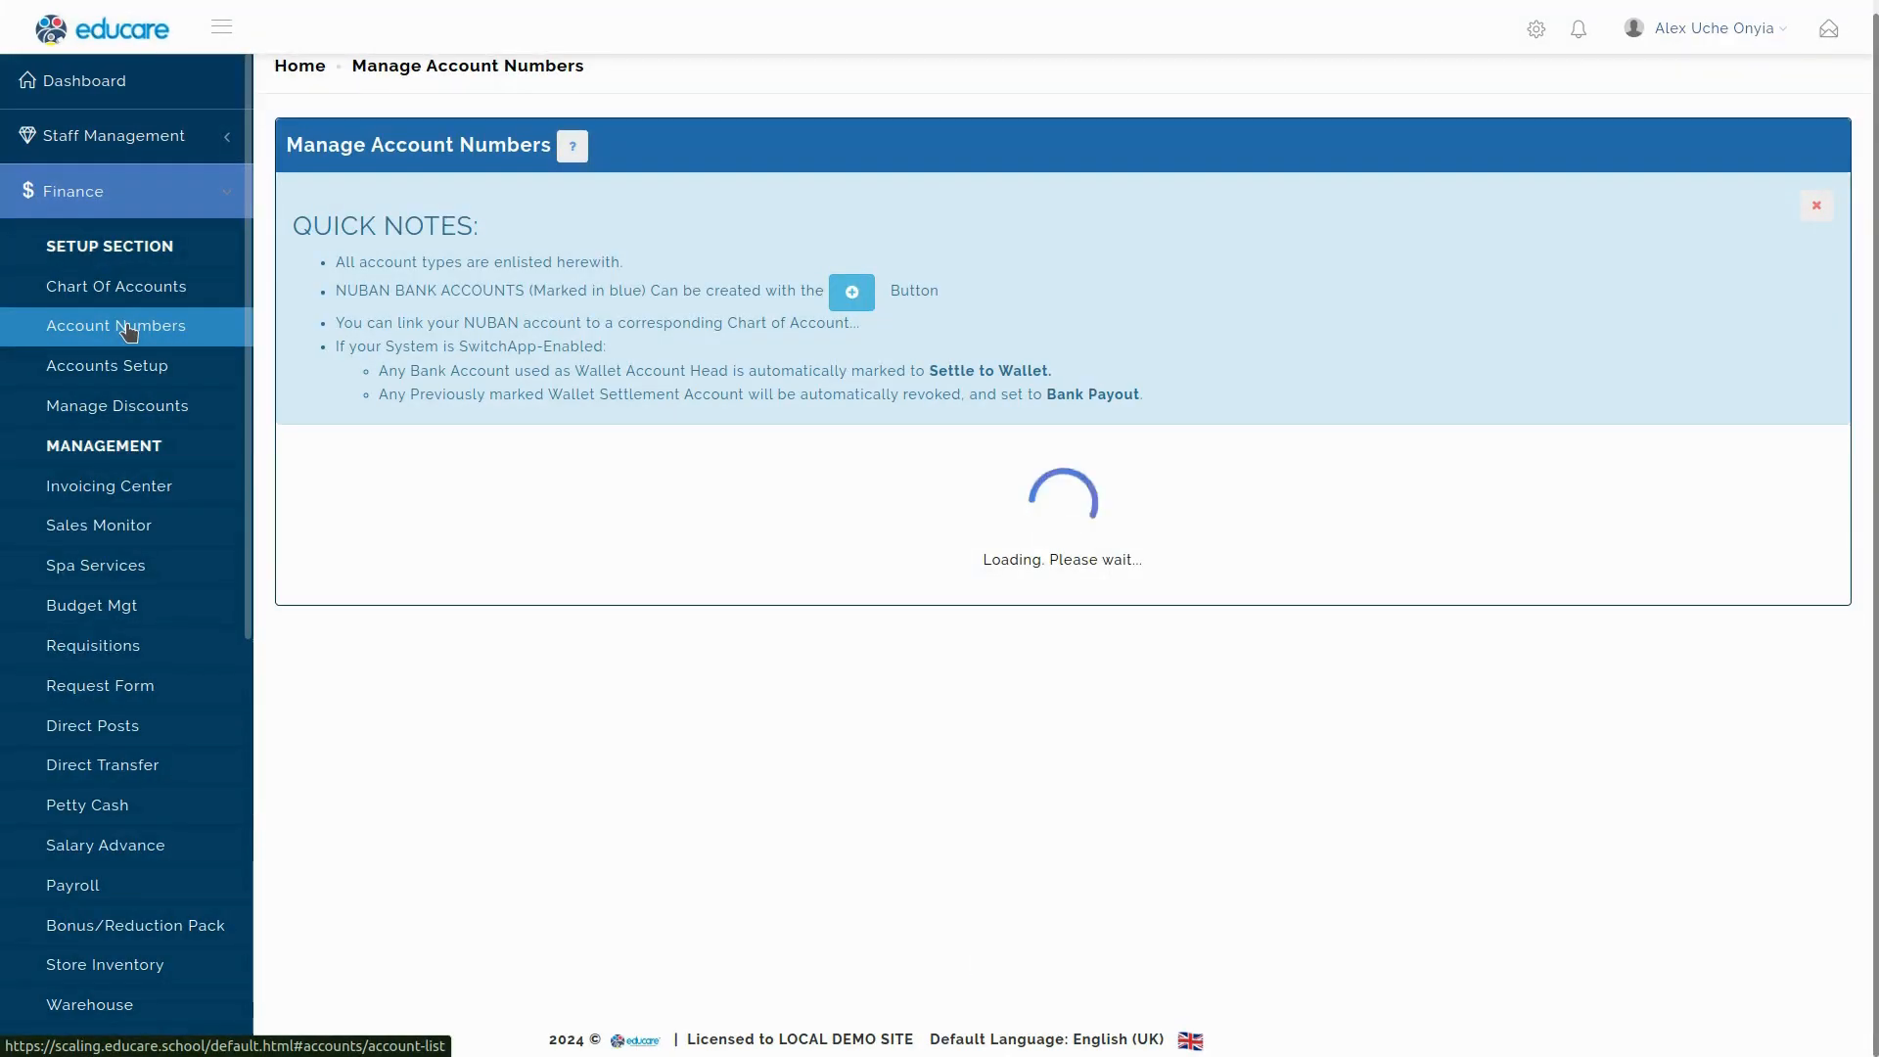
pyautogui.doubleClick(362, 291)
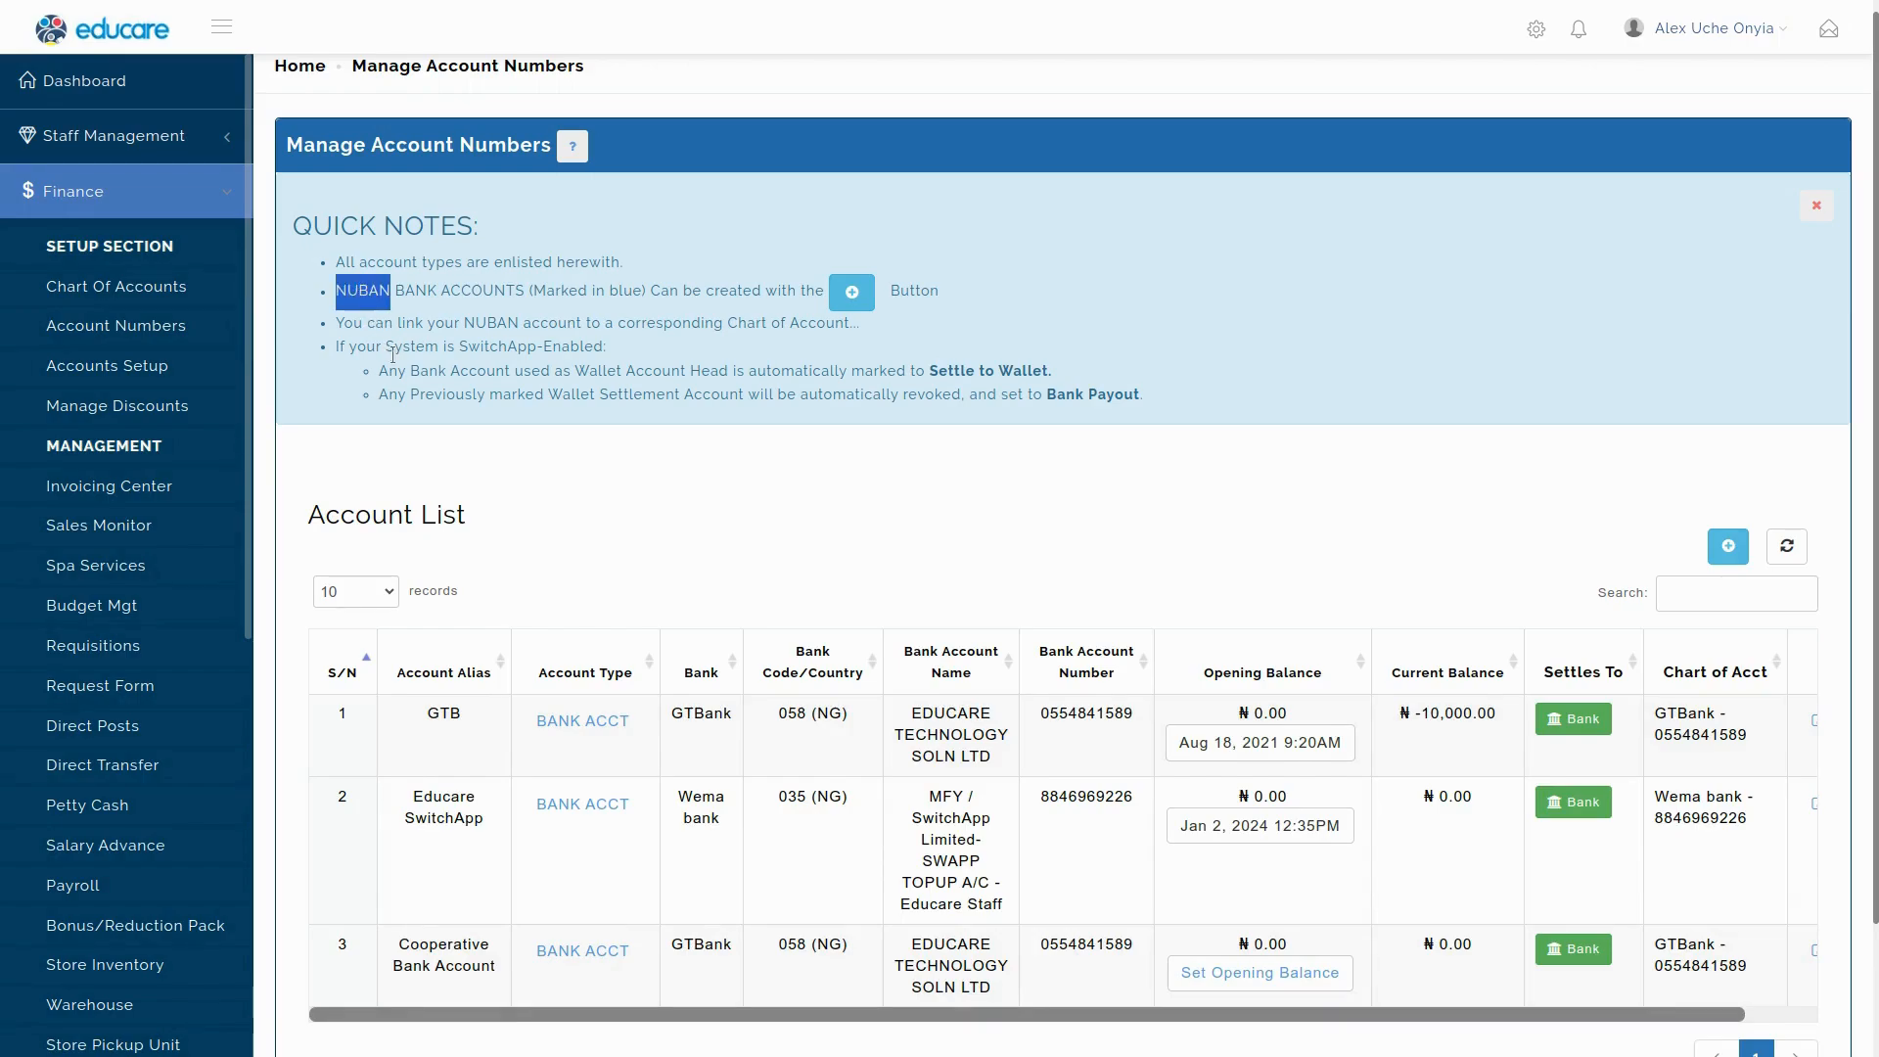
pyautogui.click(492, 440)
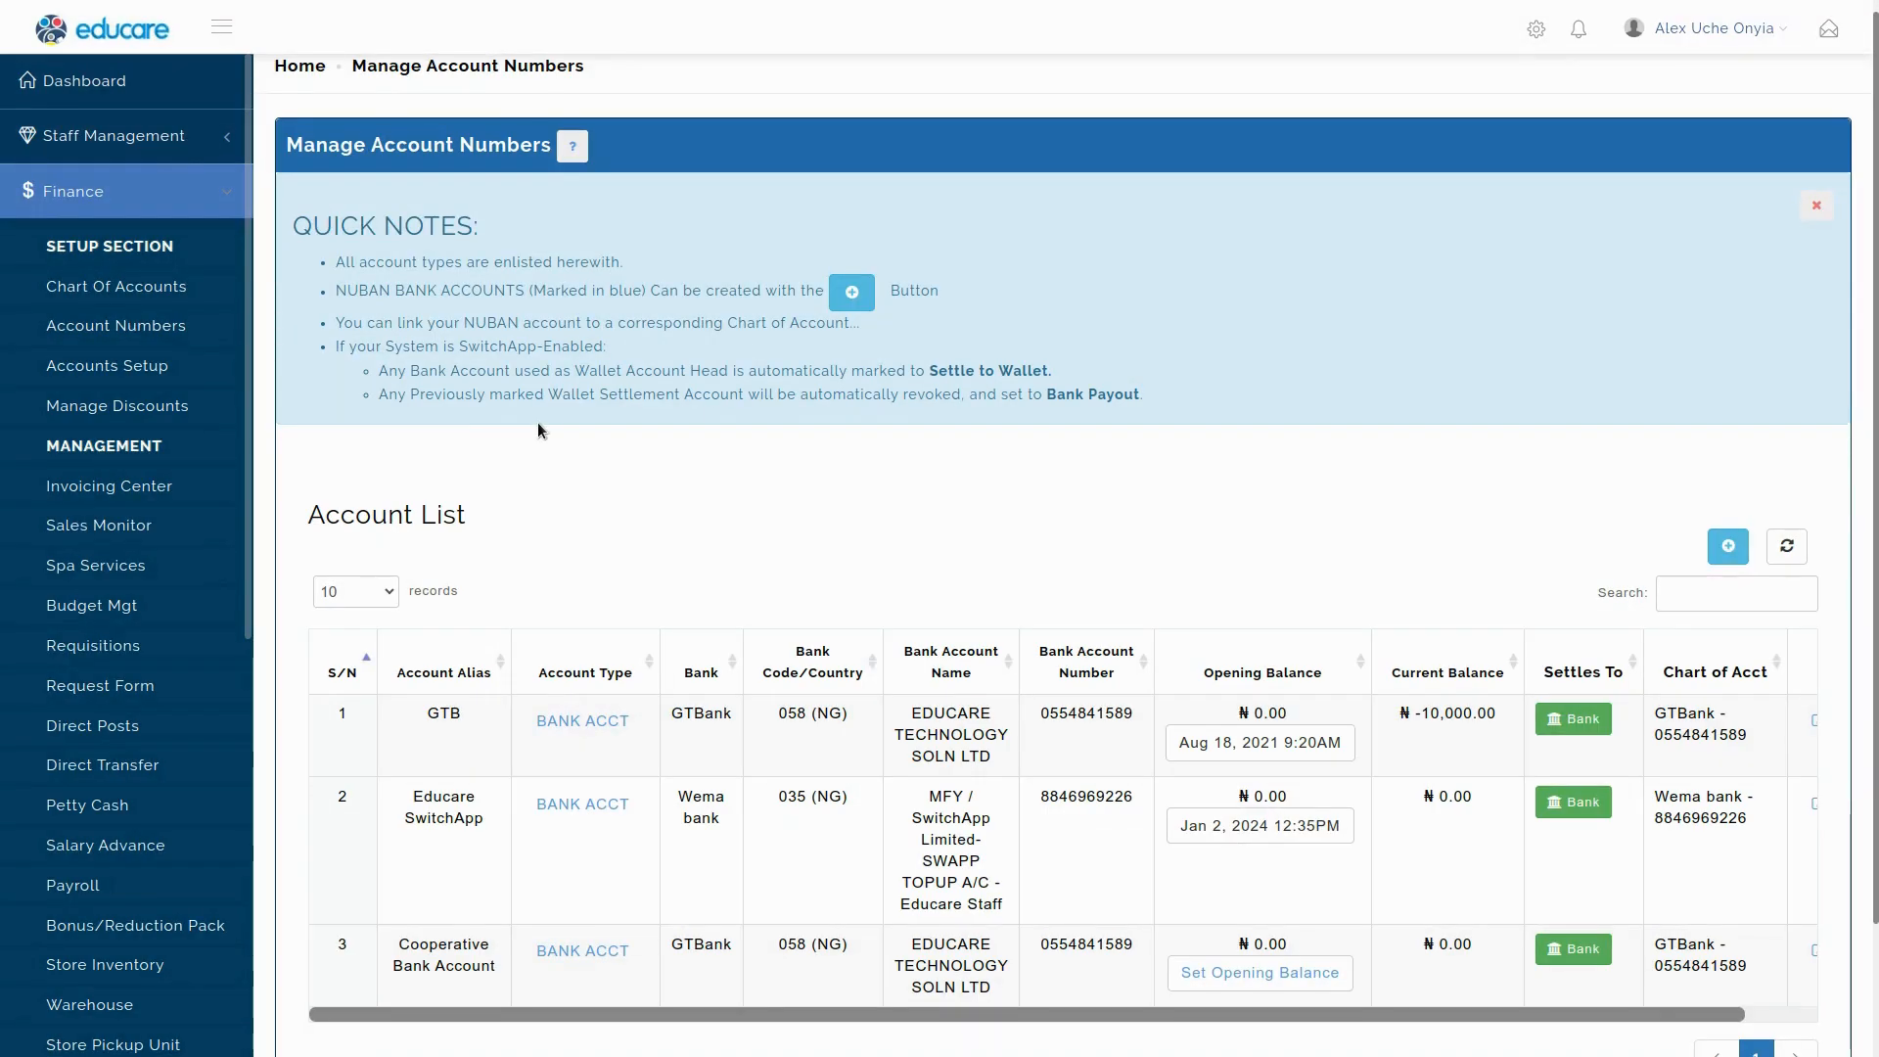
pyautogui.click(851, 294)
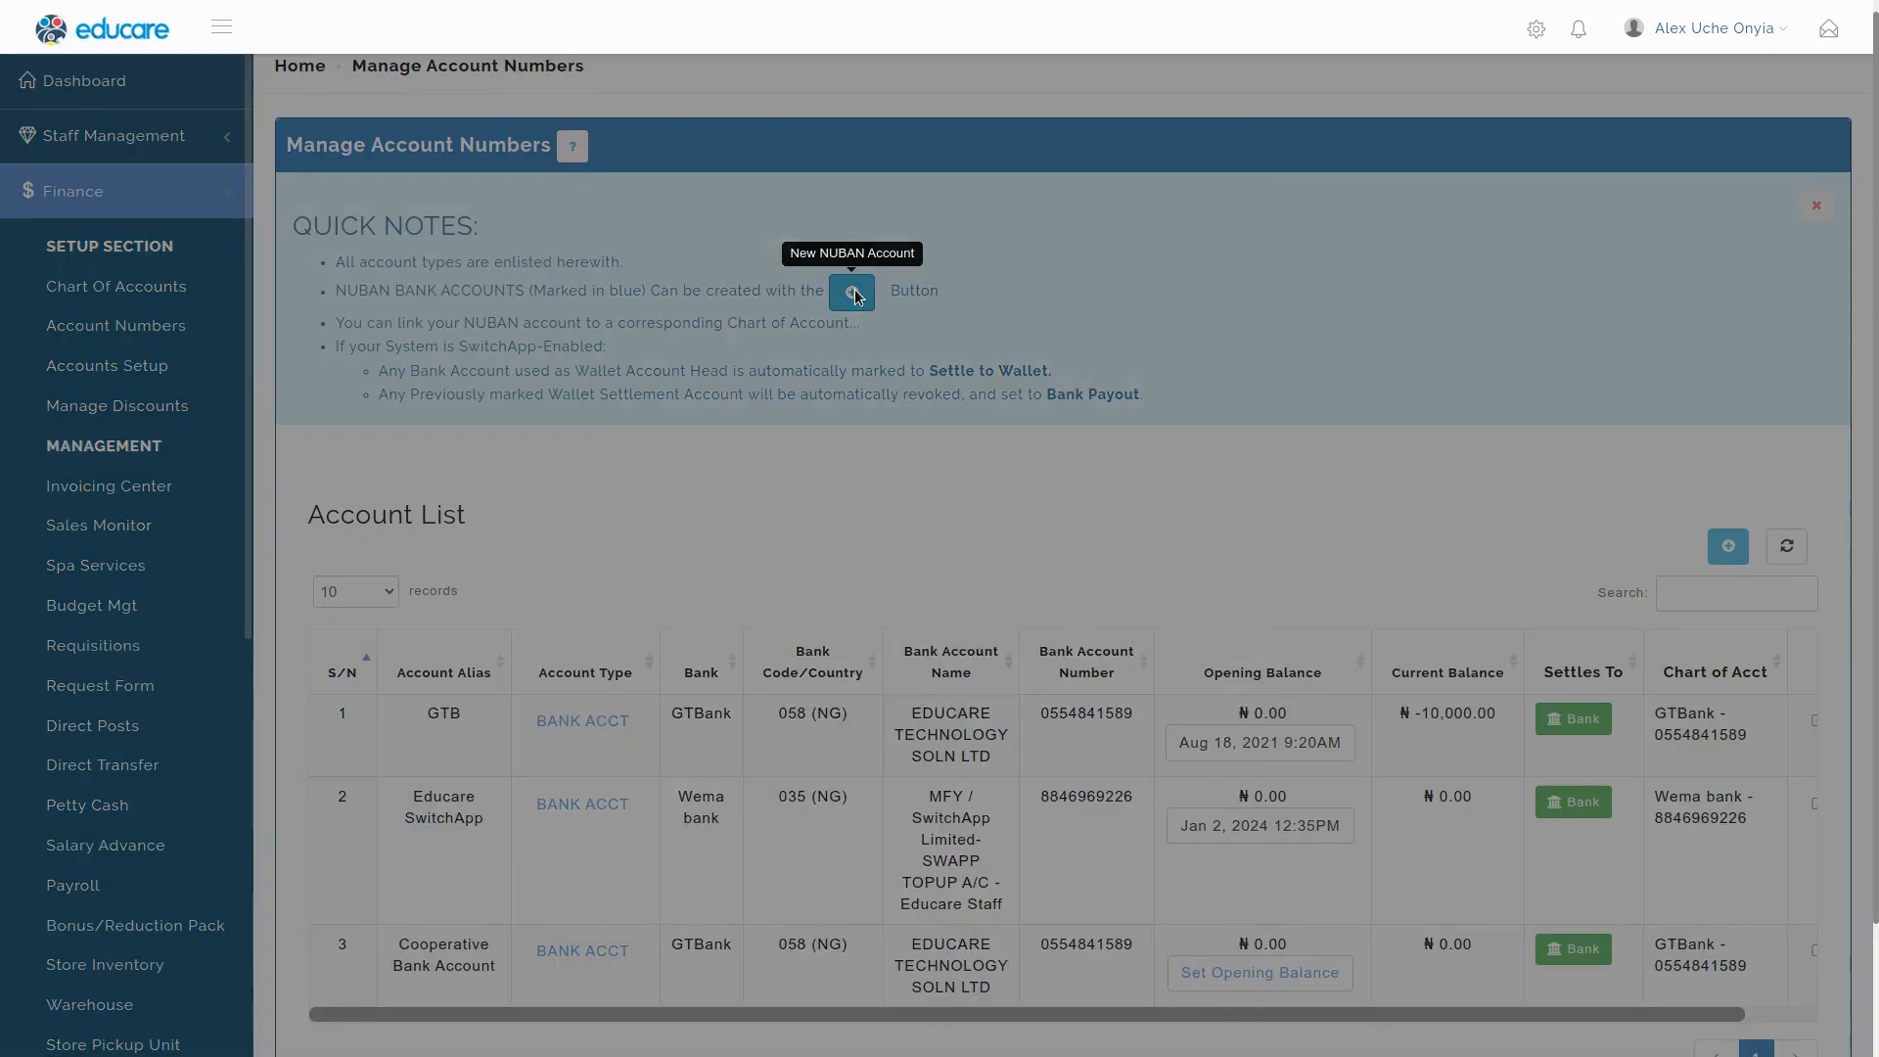
pyautogui.click(1190, 928)
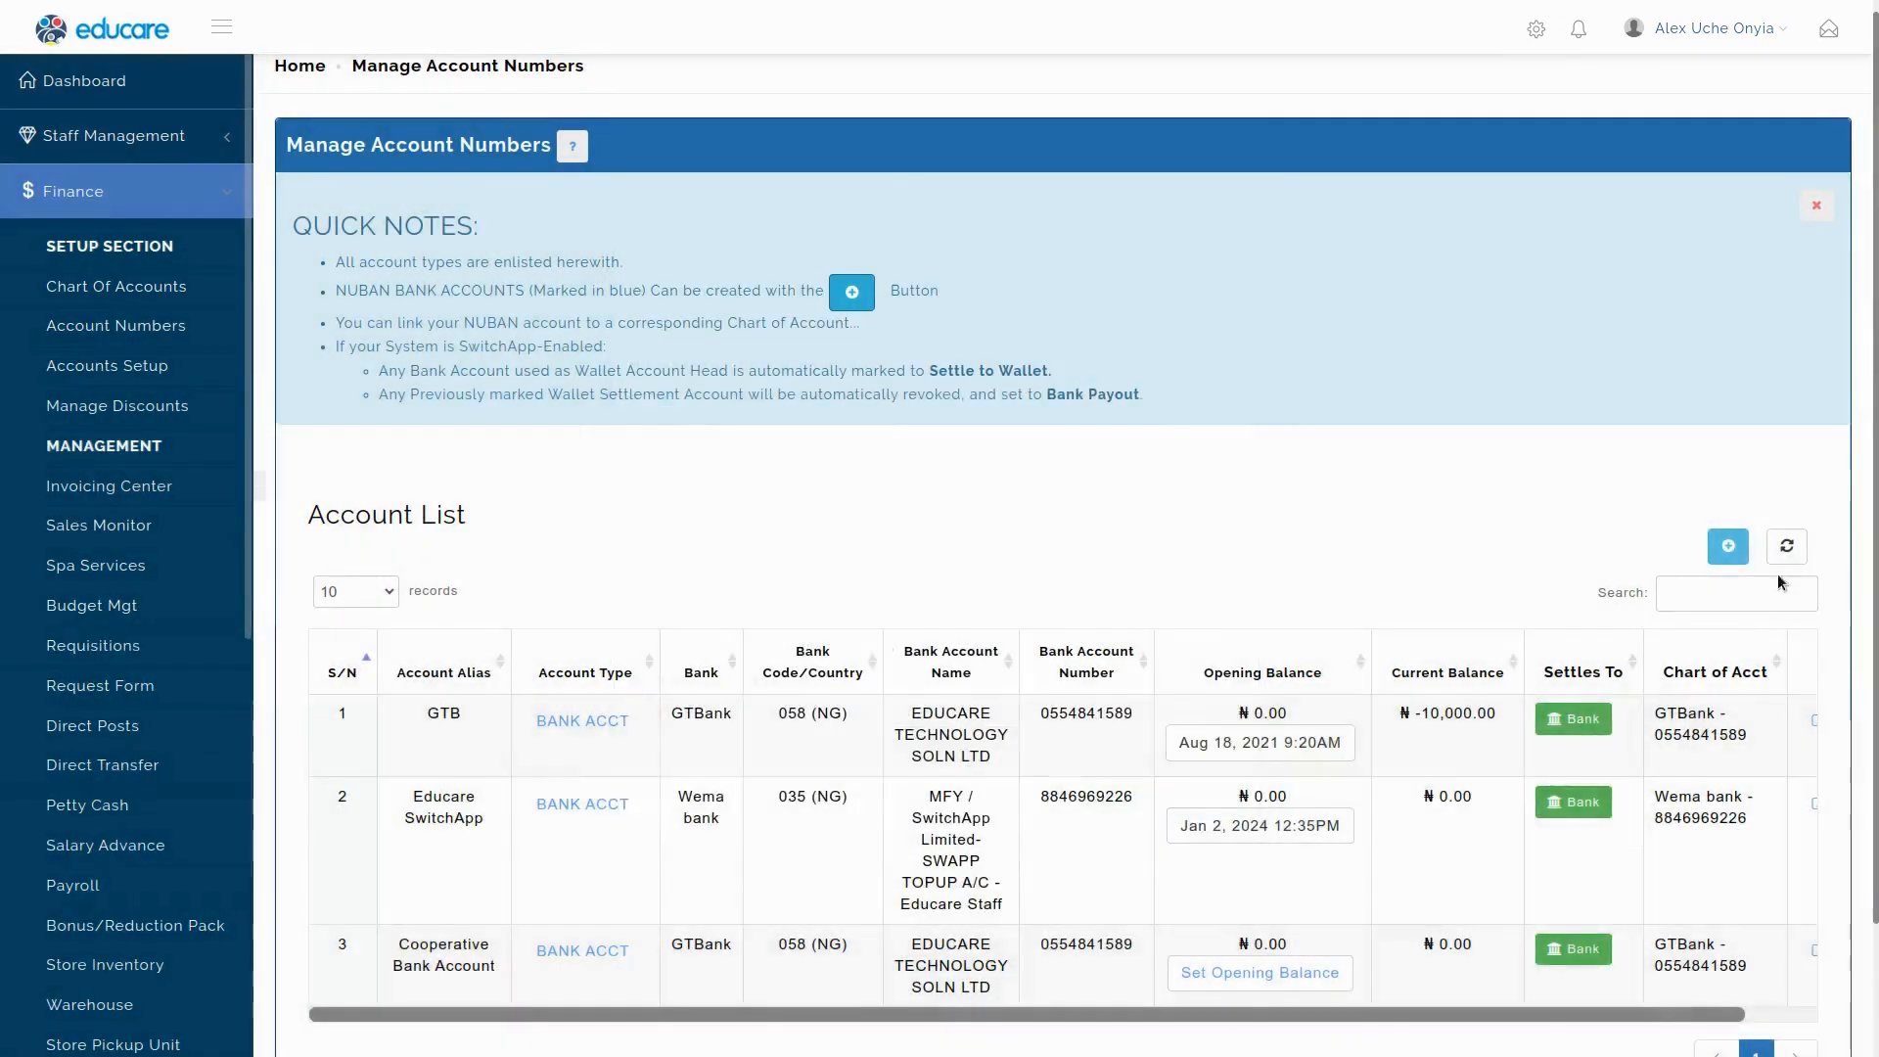
pyautogui.click(1819, 208)
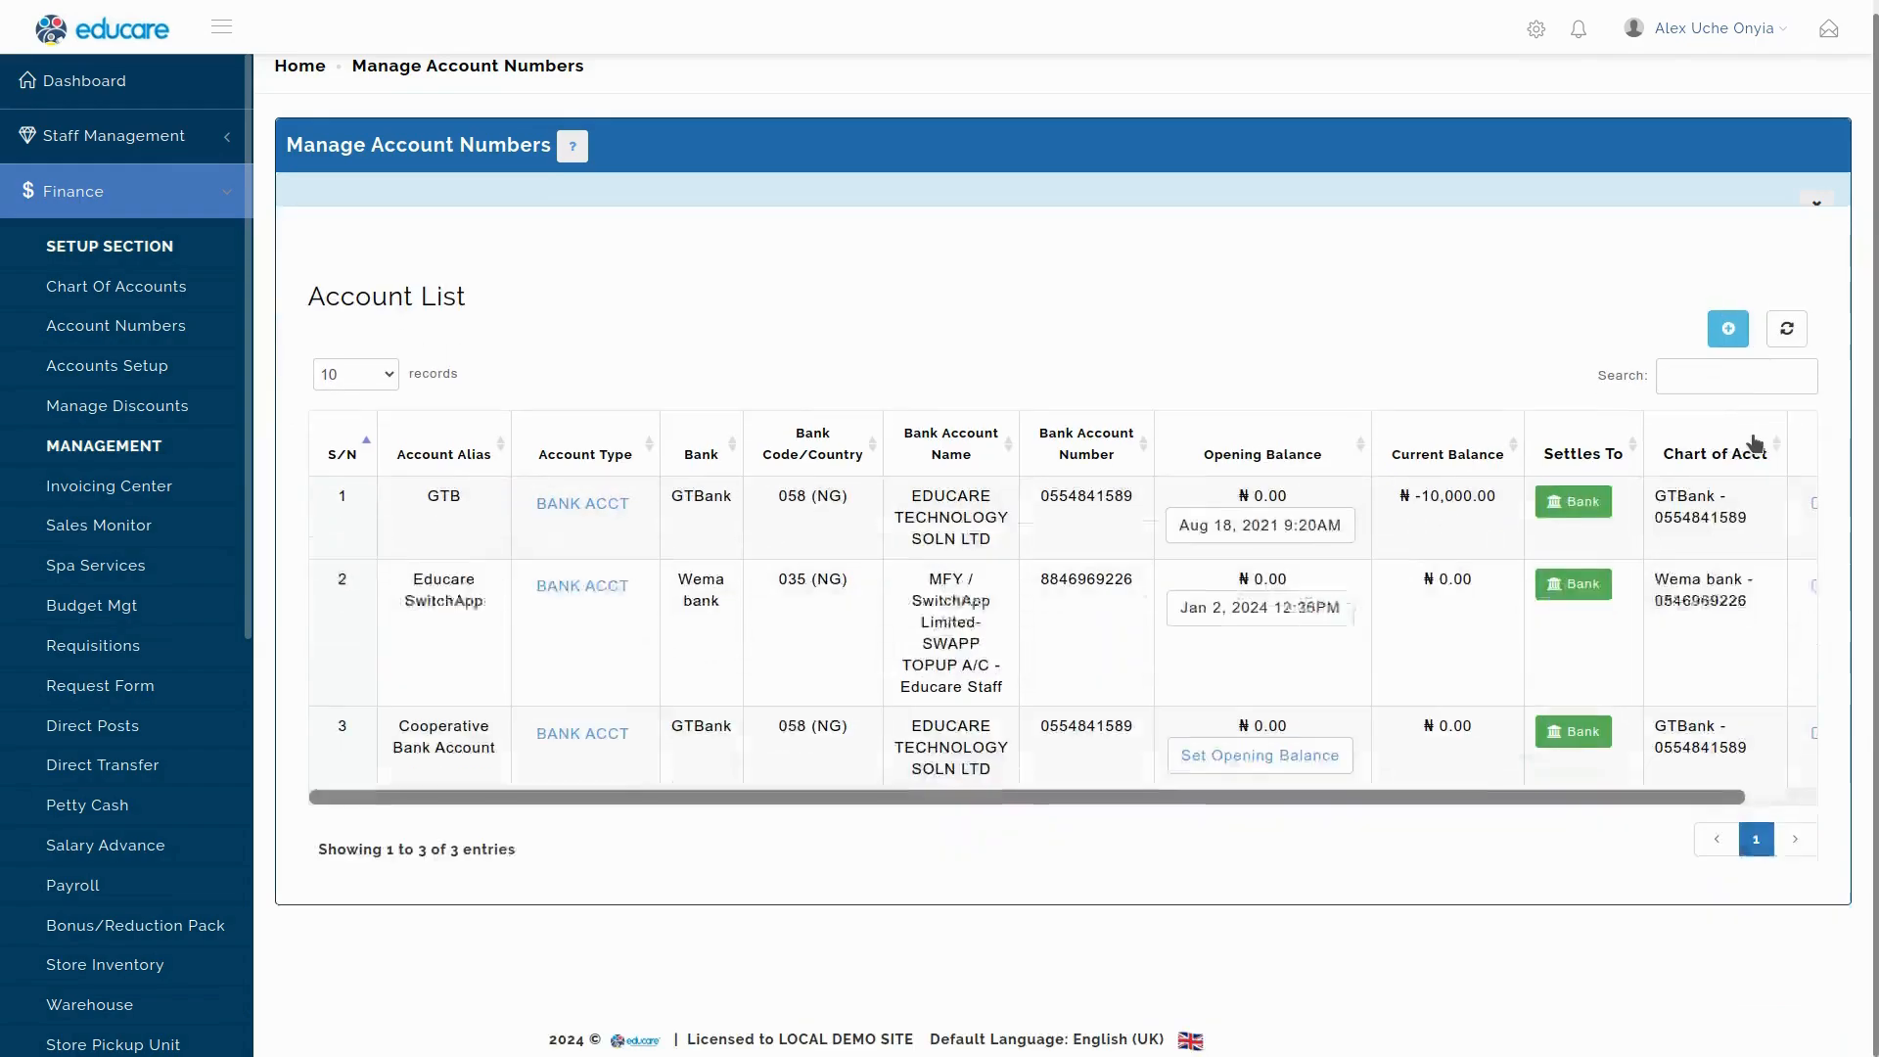
# Start a new bank account number with Zenith bank and Naira currency.
pyautogui.click(1729, 295)
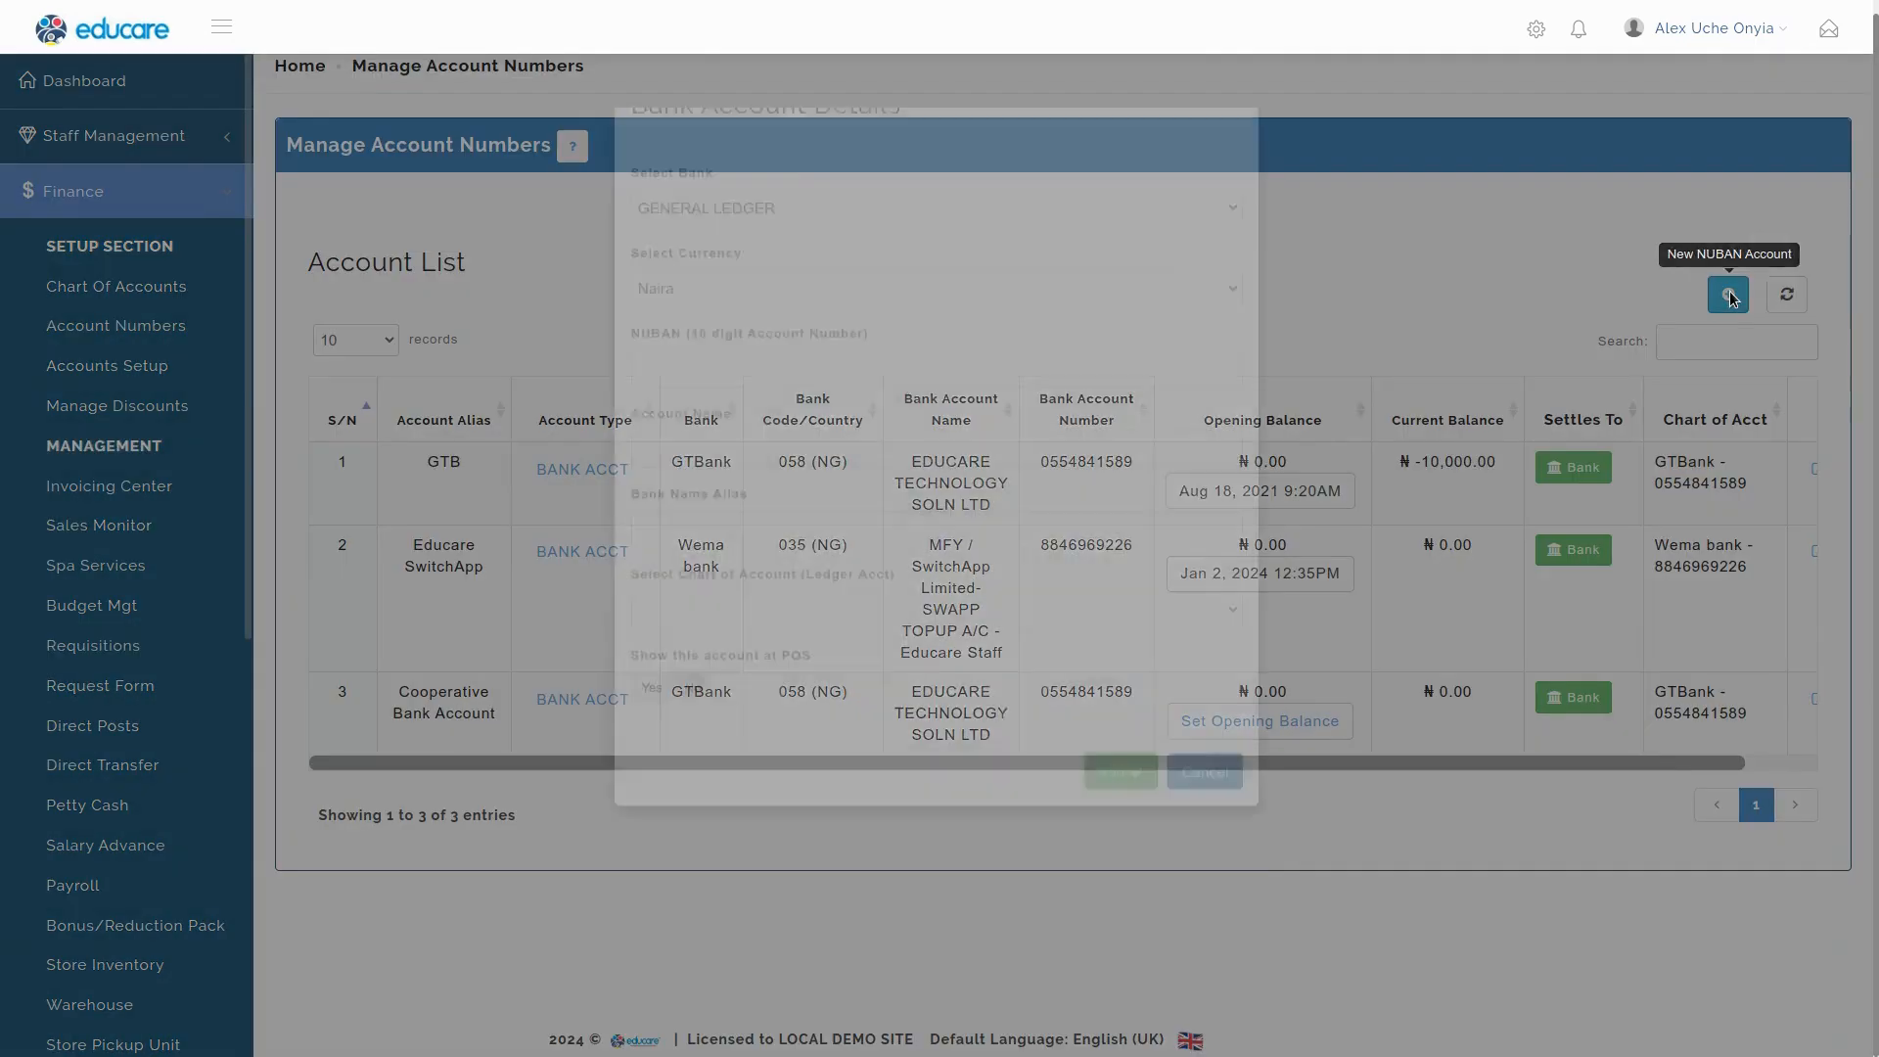
pyautogui.click(721, 384)
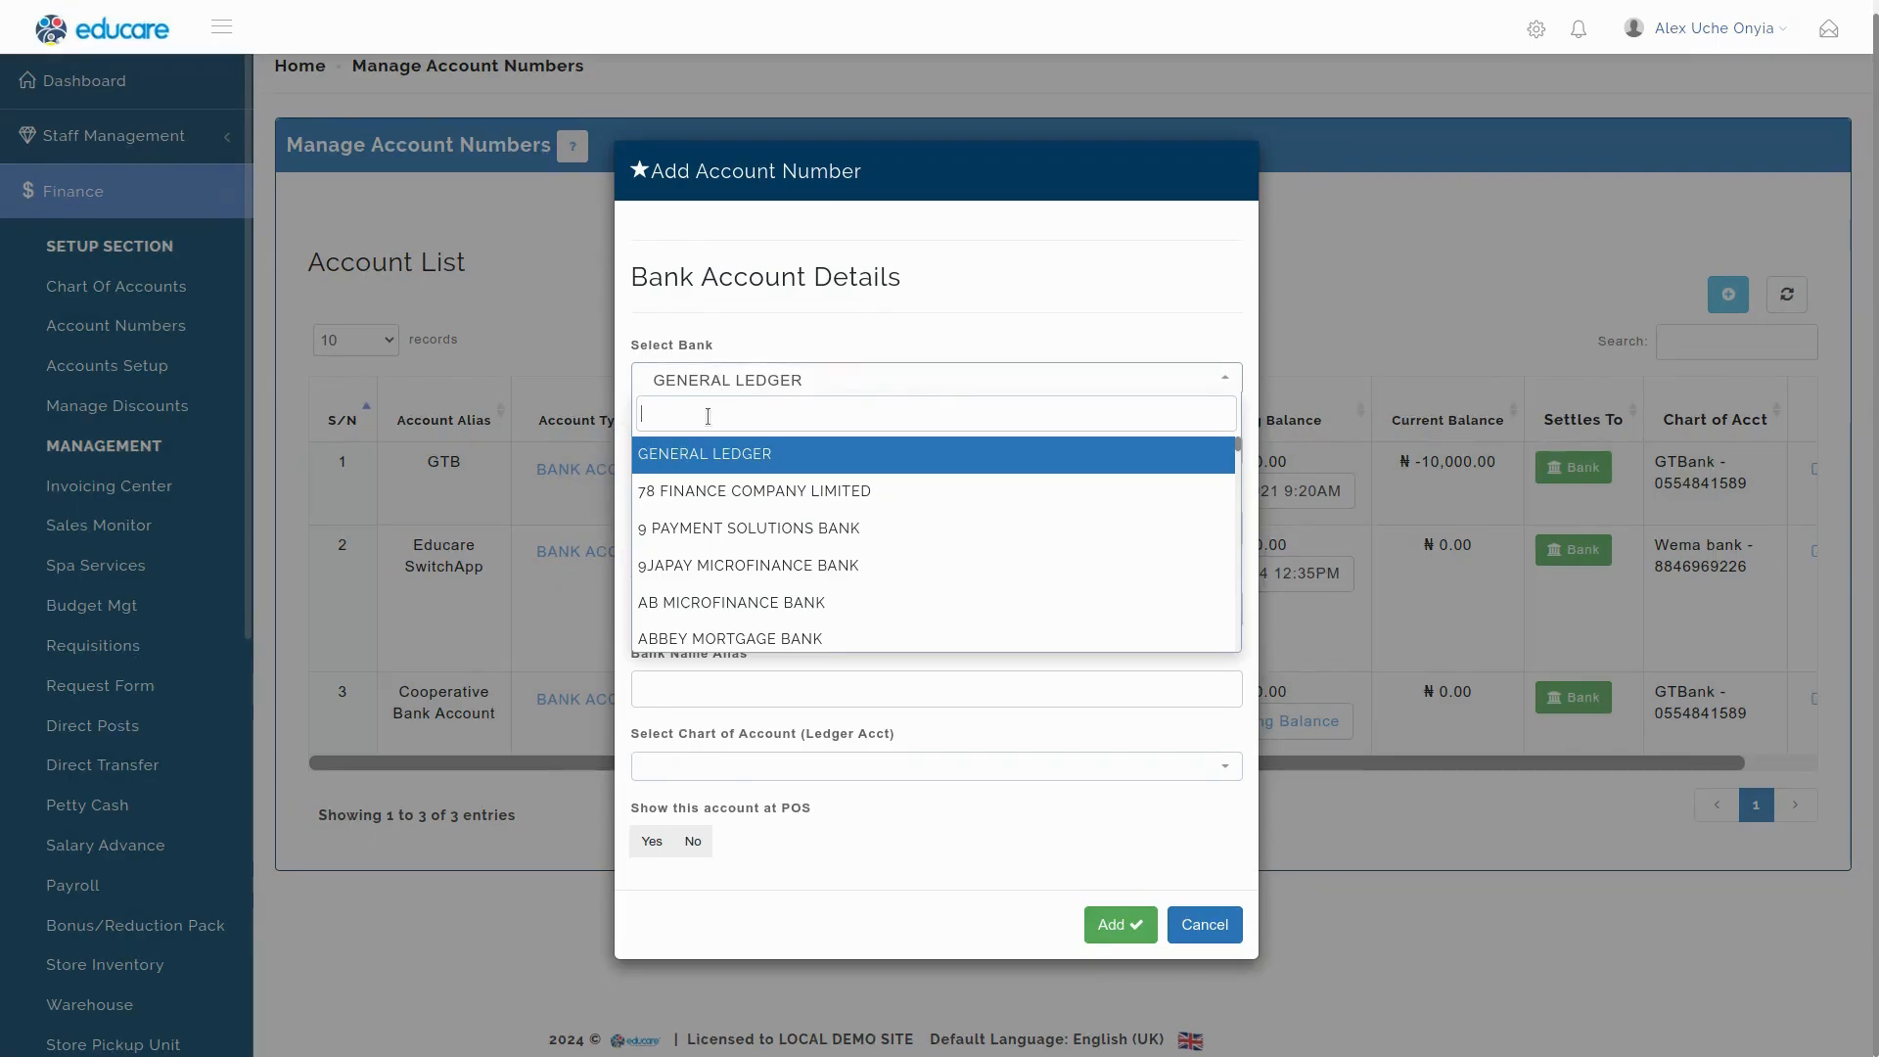
pyautogui.write('zen')
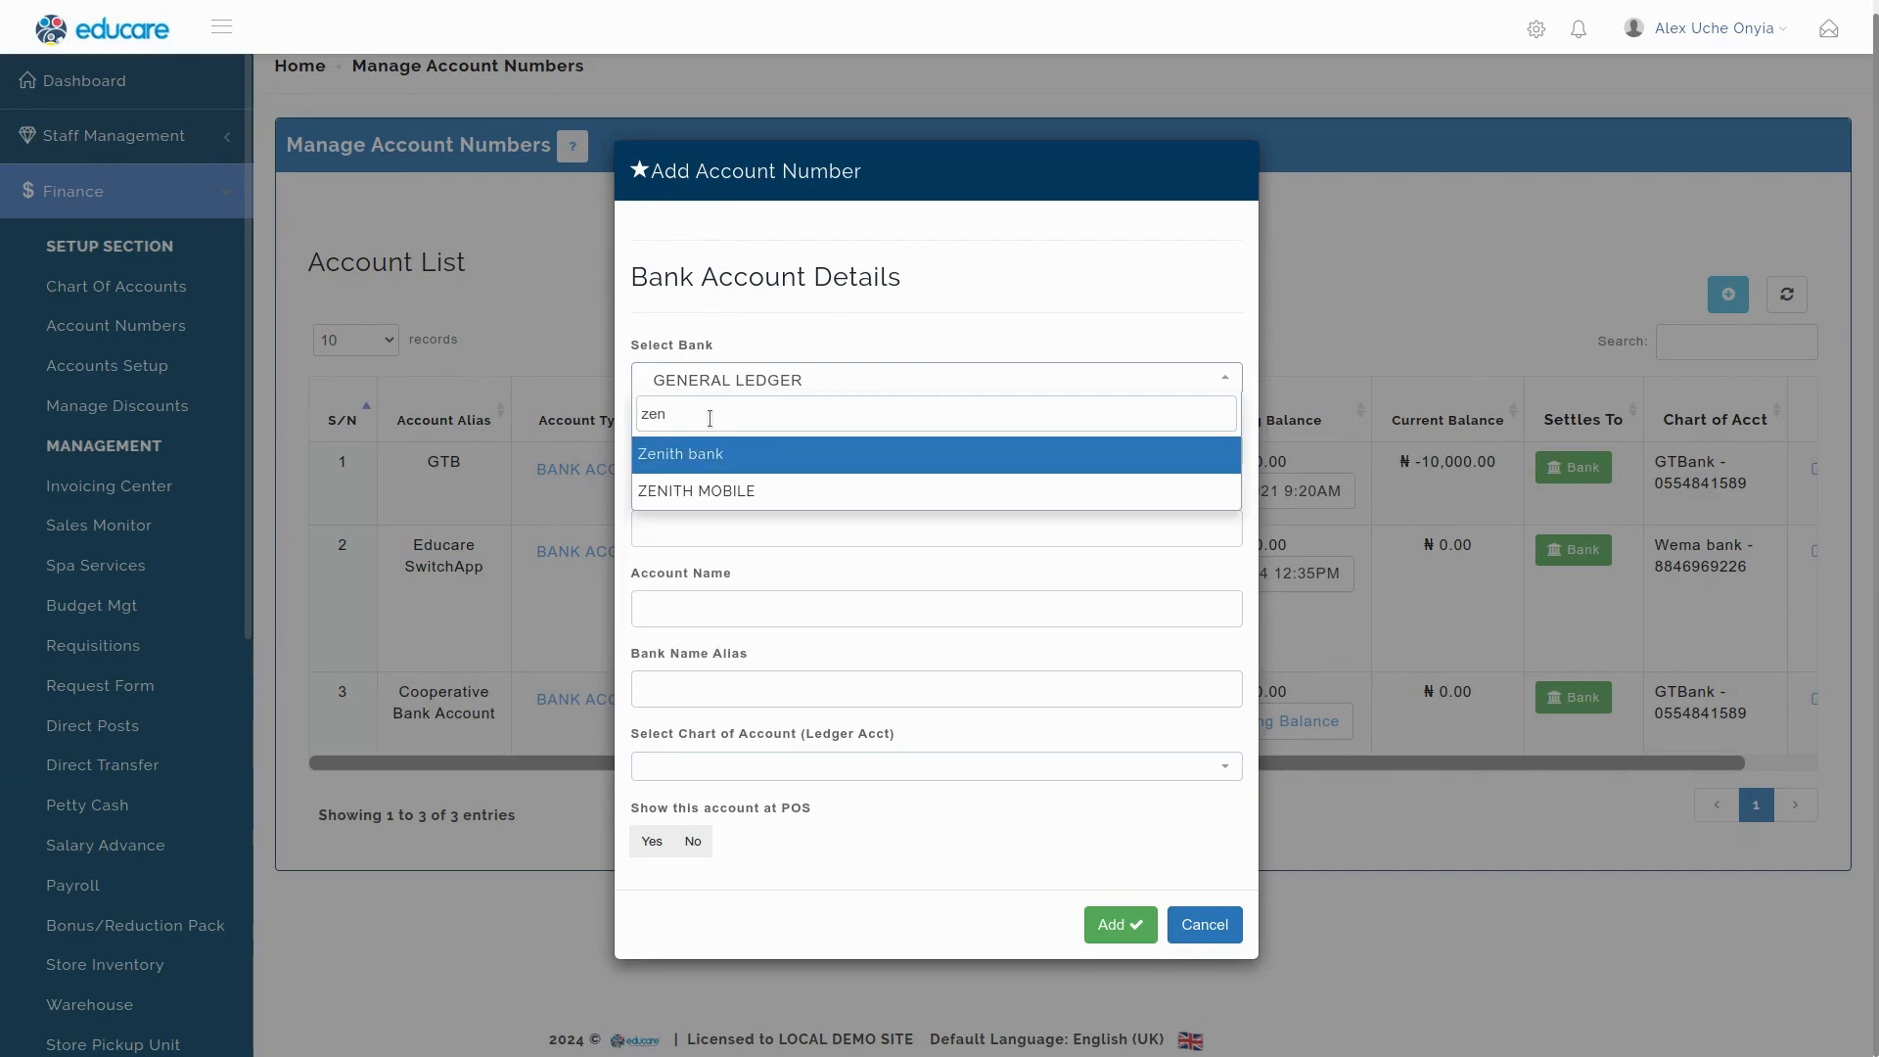
pyautogui.click(699, 460)
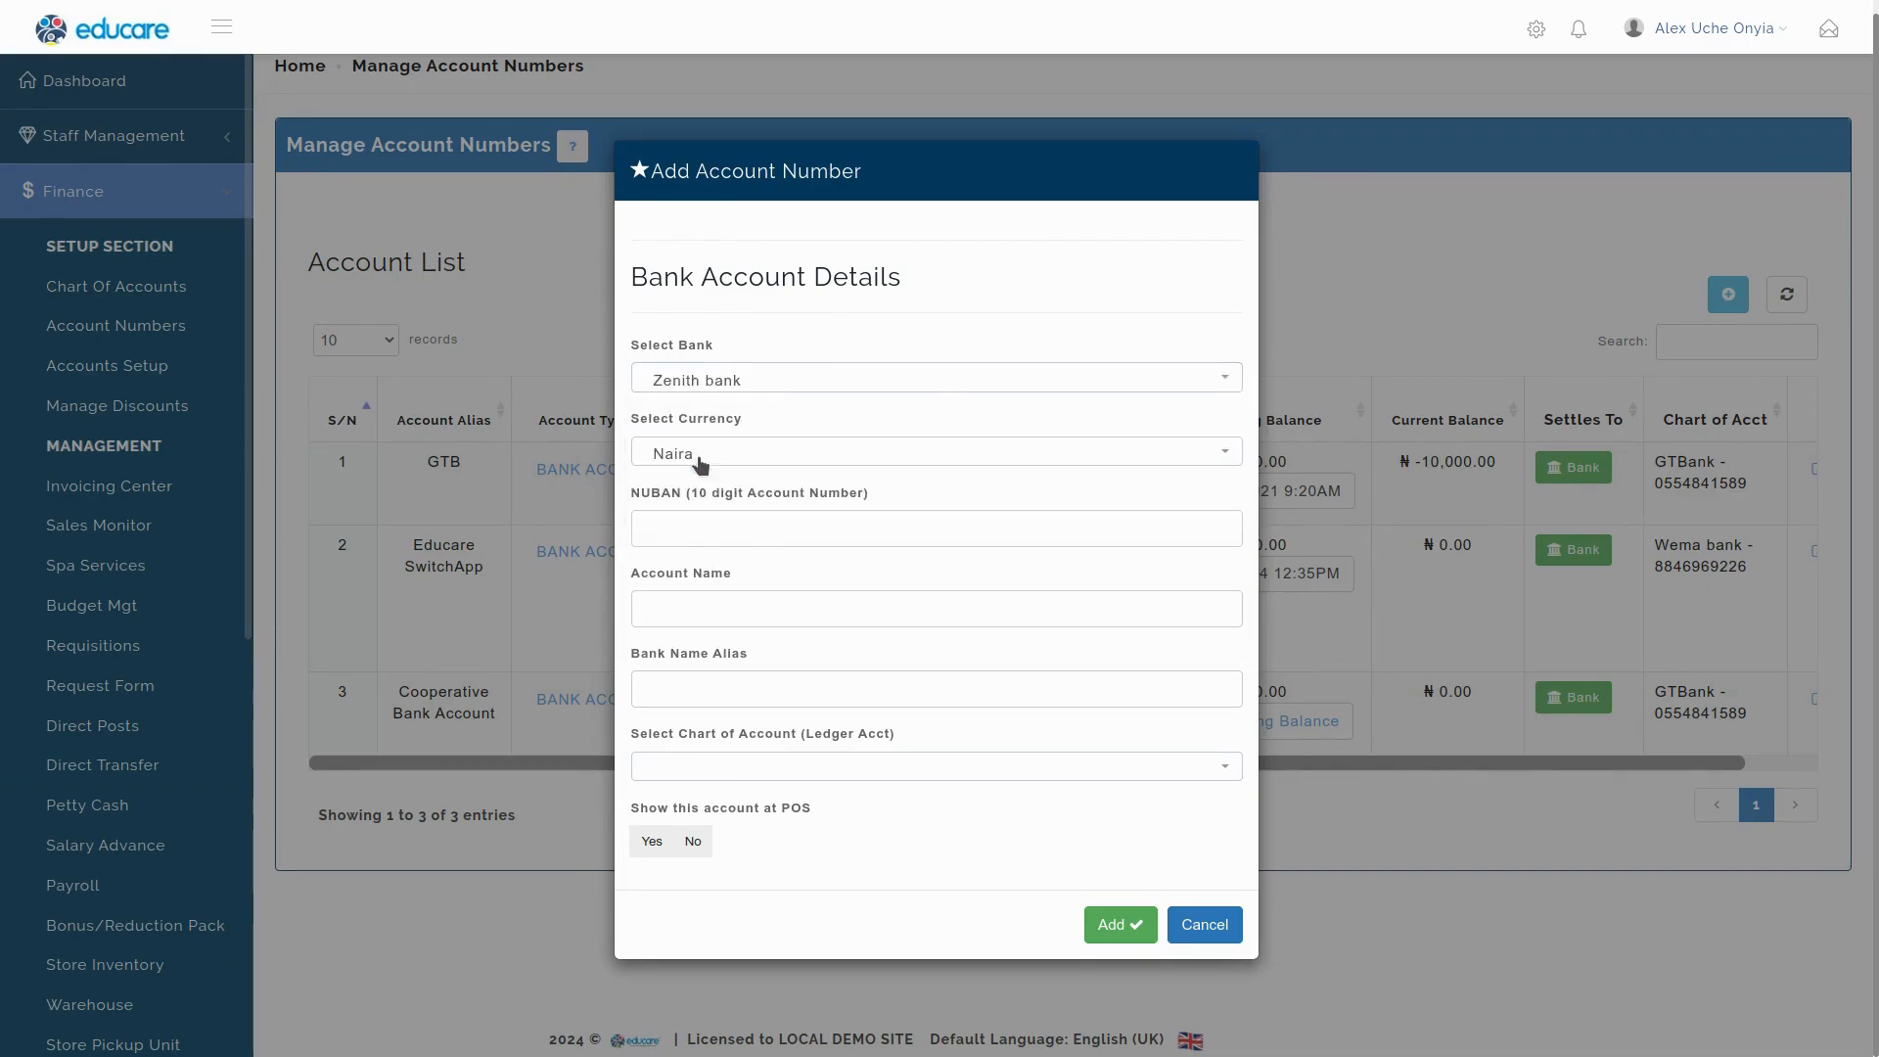
pyautogui.click(706, 457)
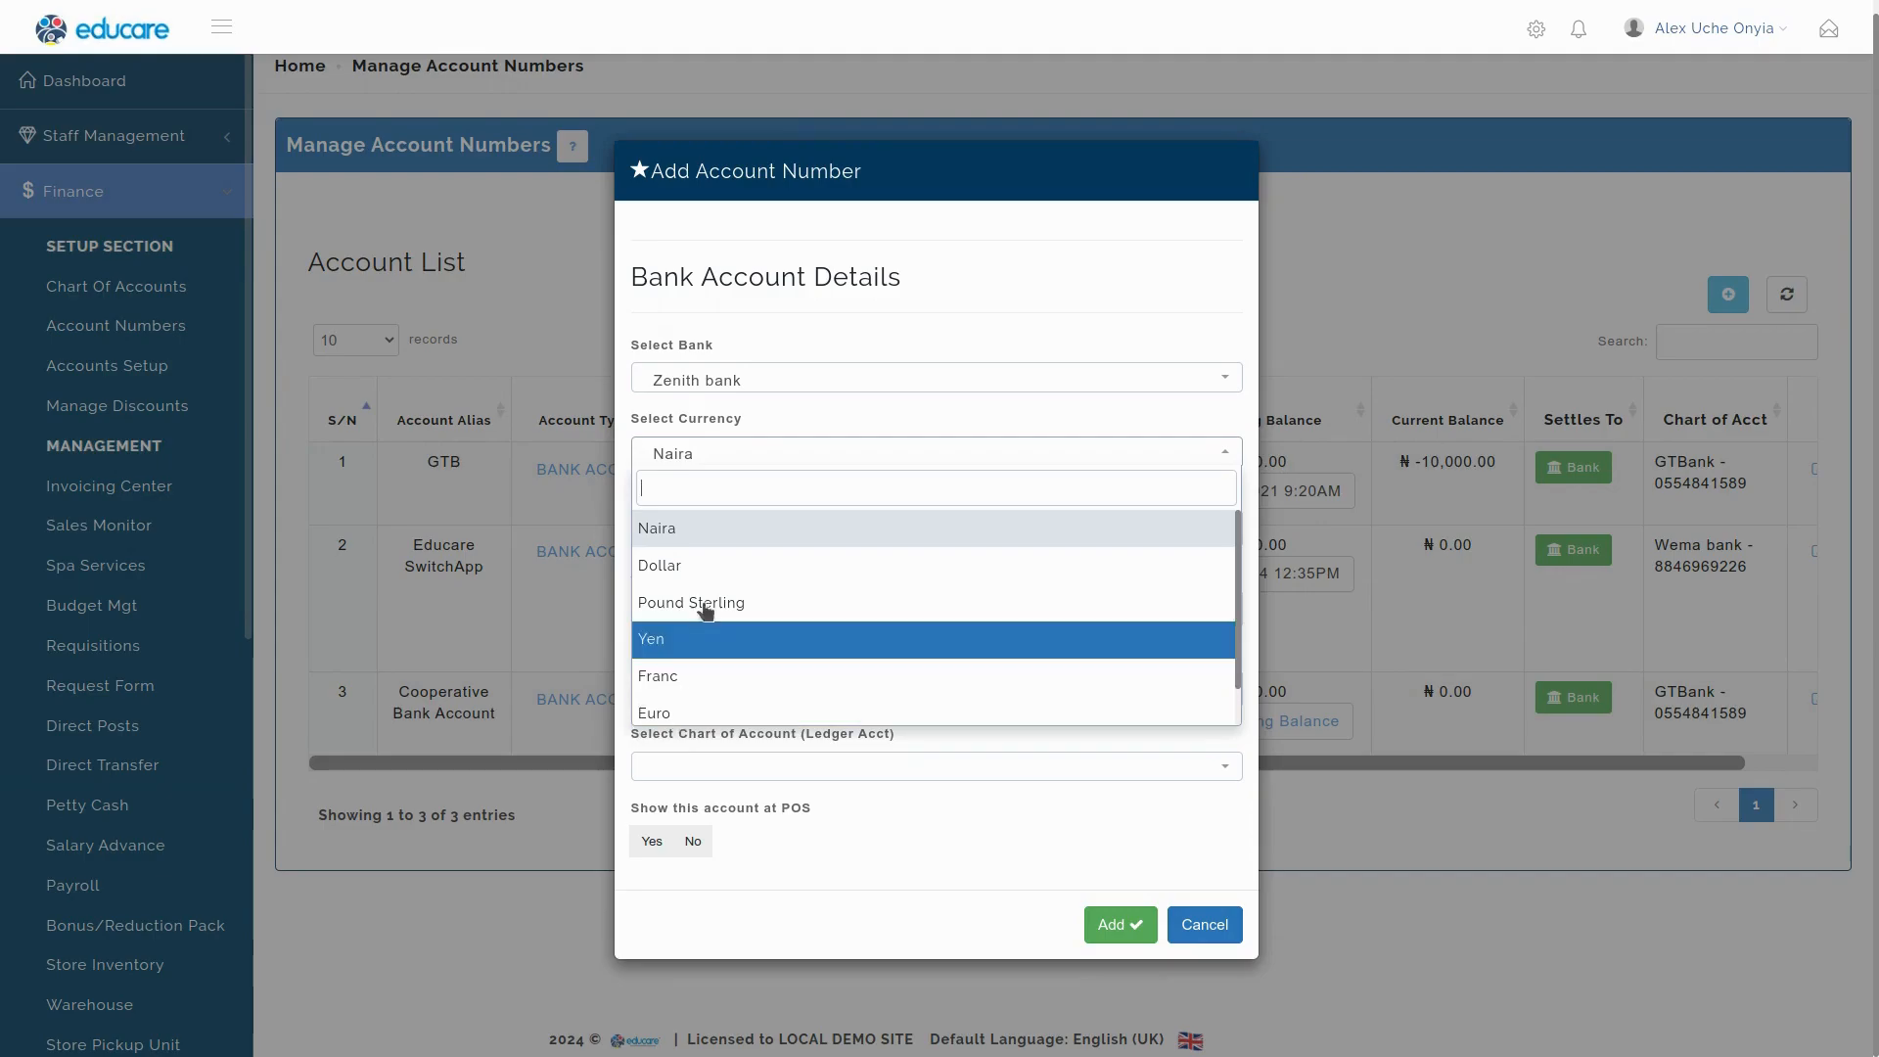
pyautogui.click(718, 529)
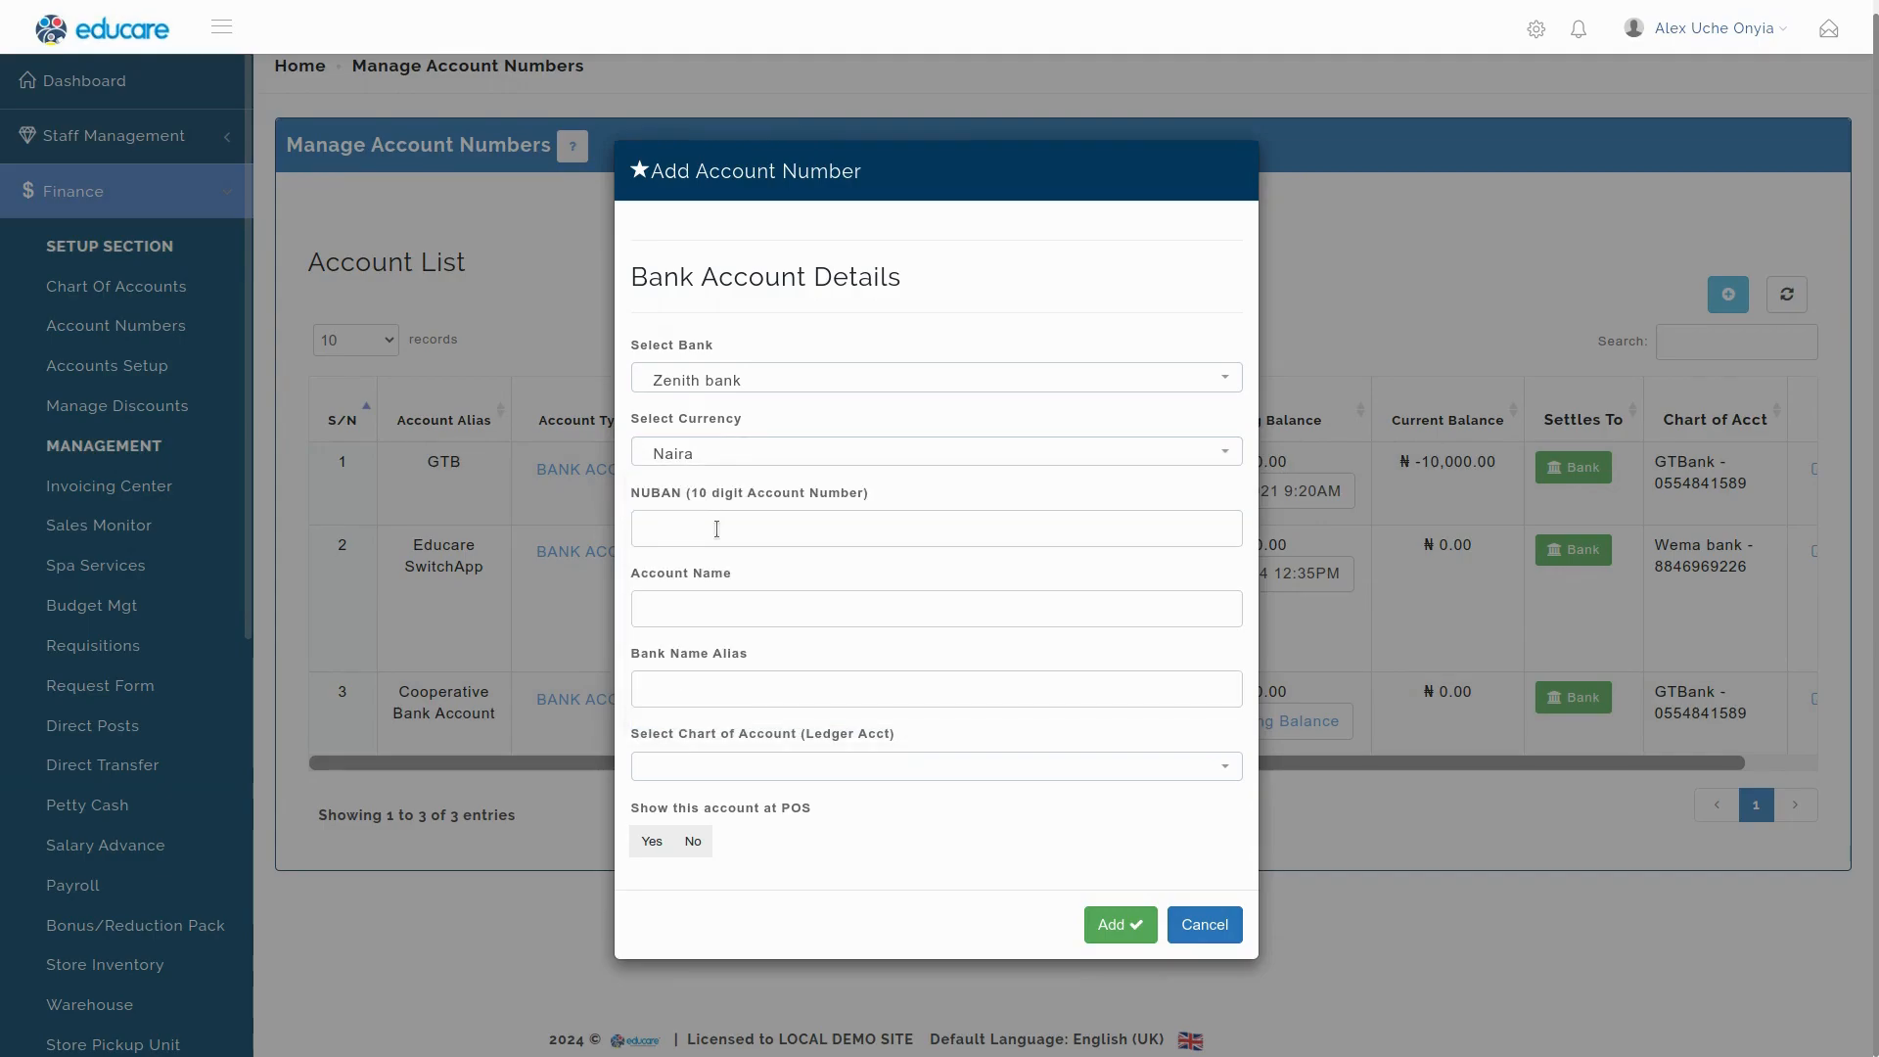
# Enter the 10-digit NUBAN so the account name fills in automatically.
pyautogui.click(708, 532)
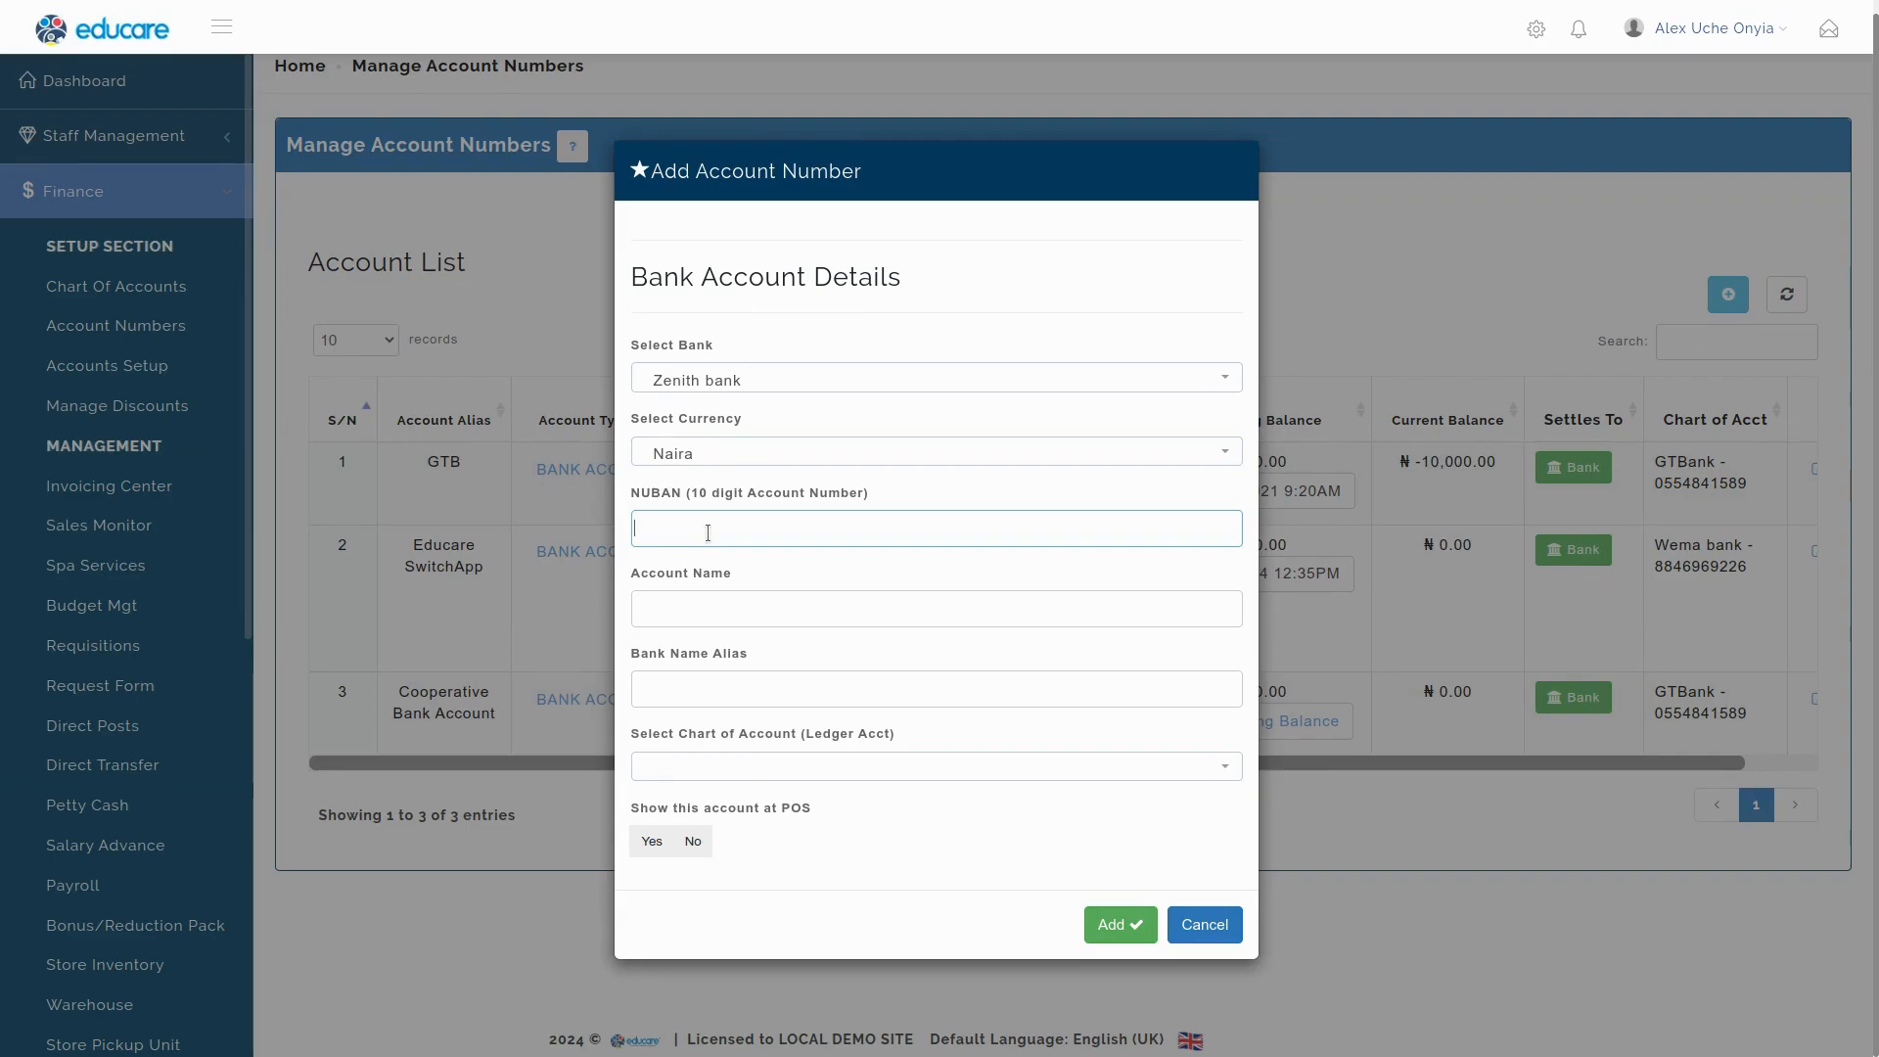
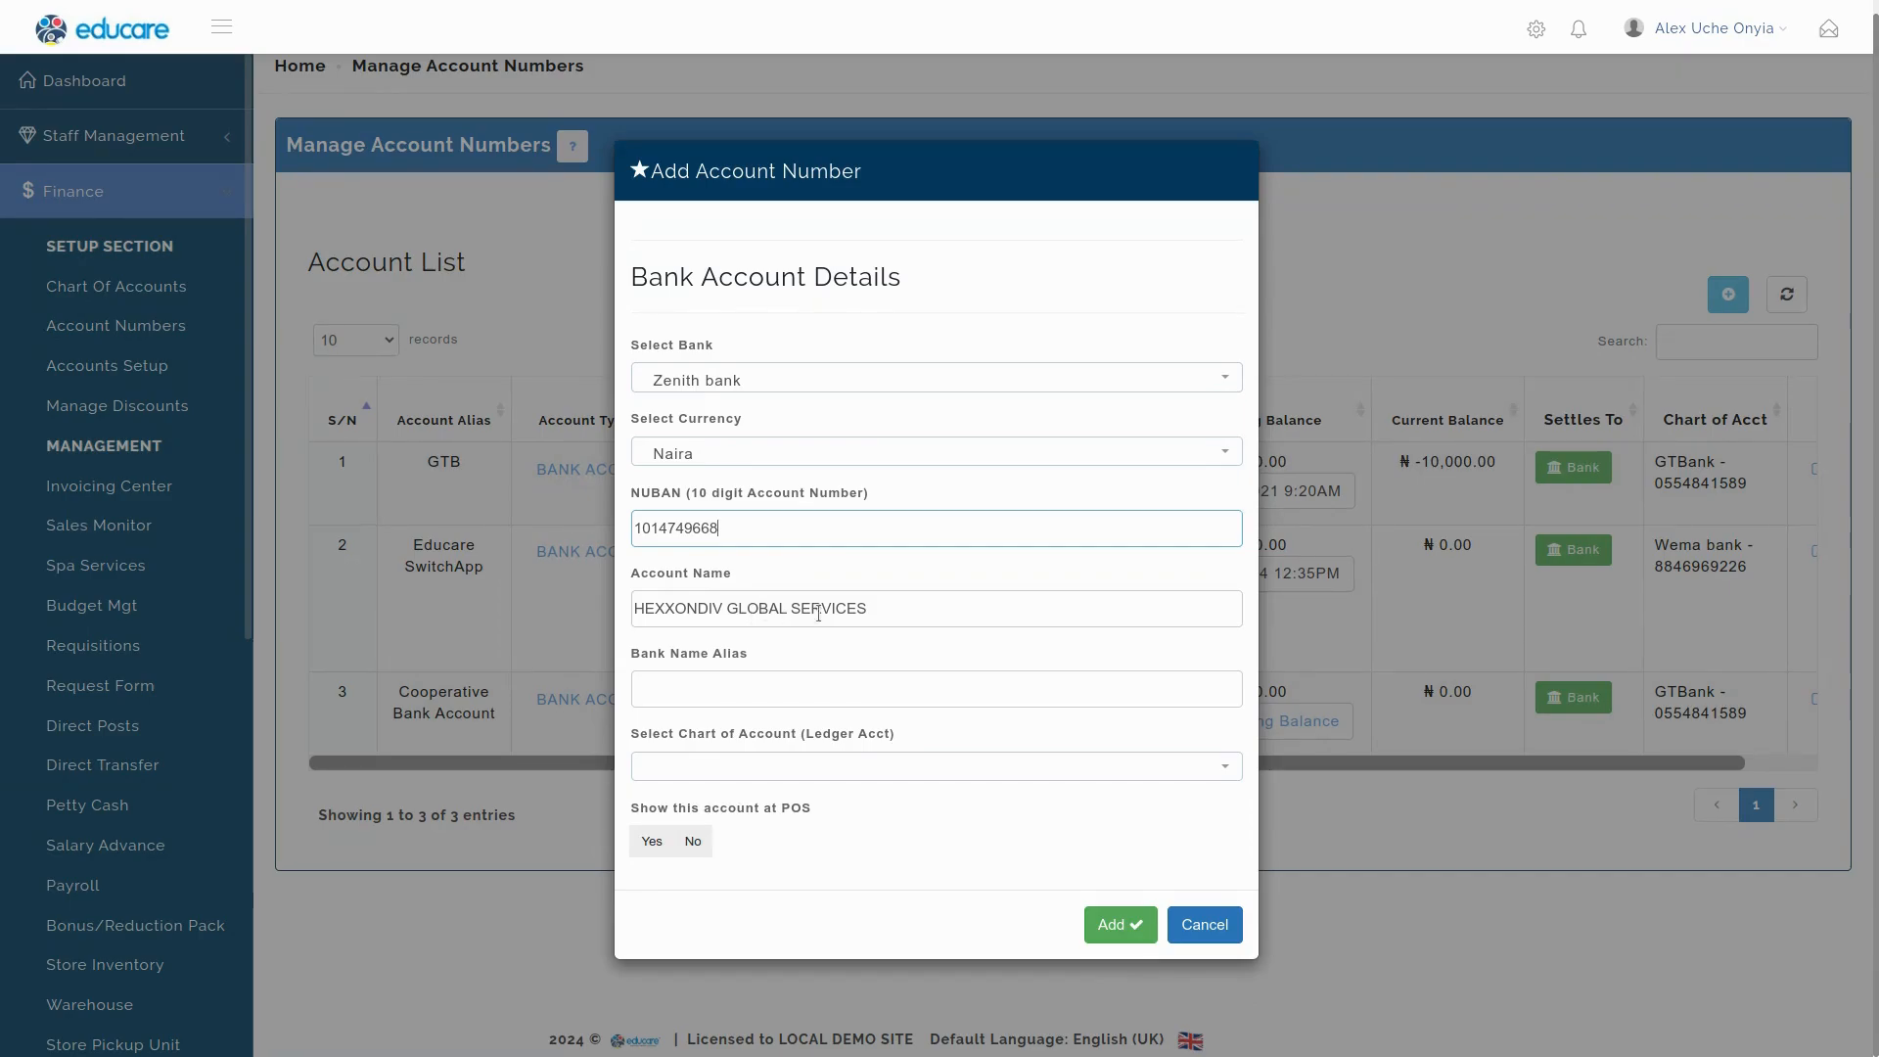
pyautogui.tripleClick(886, 608)
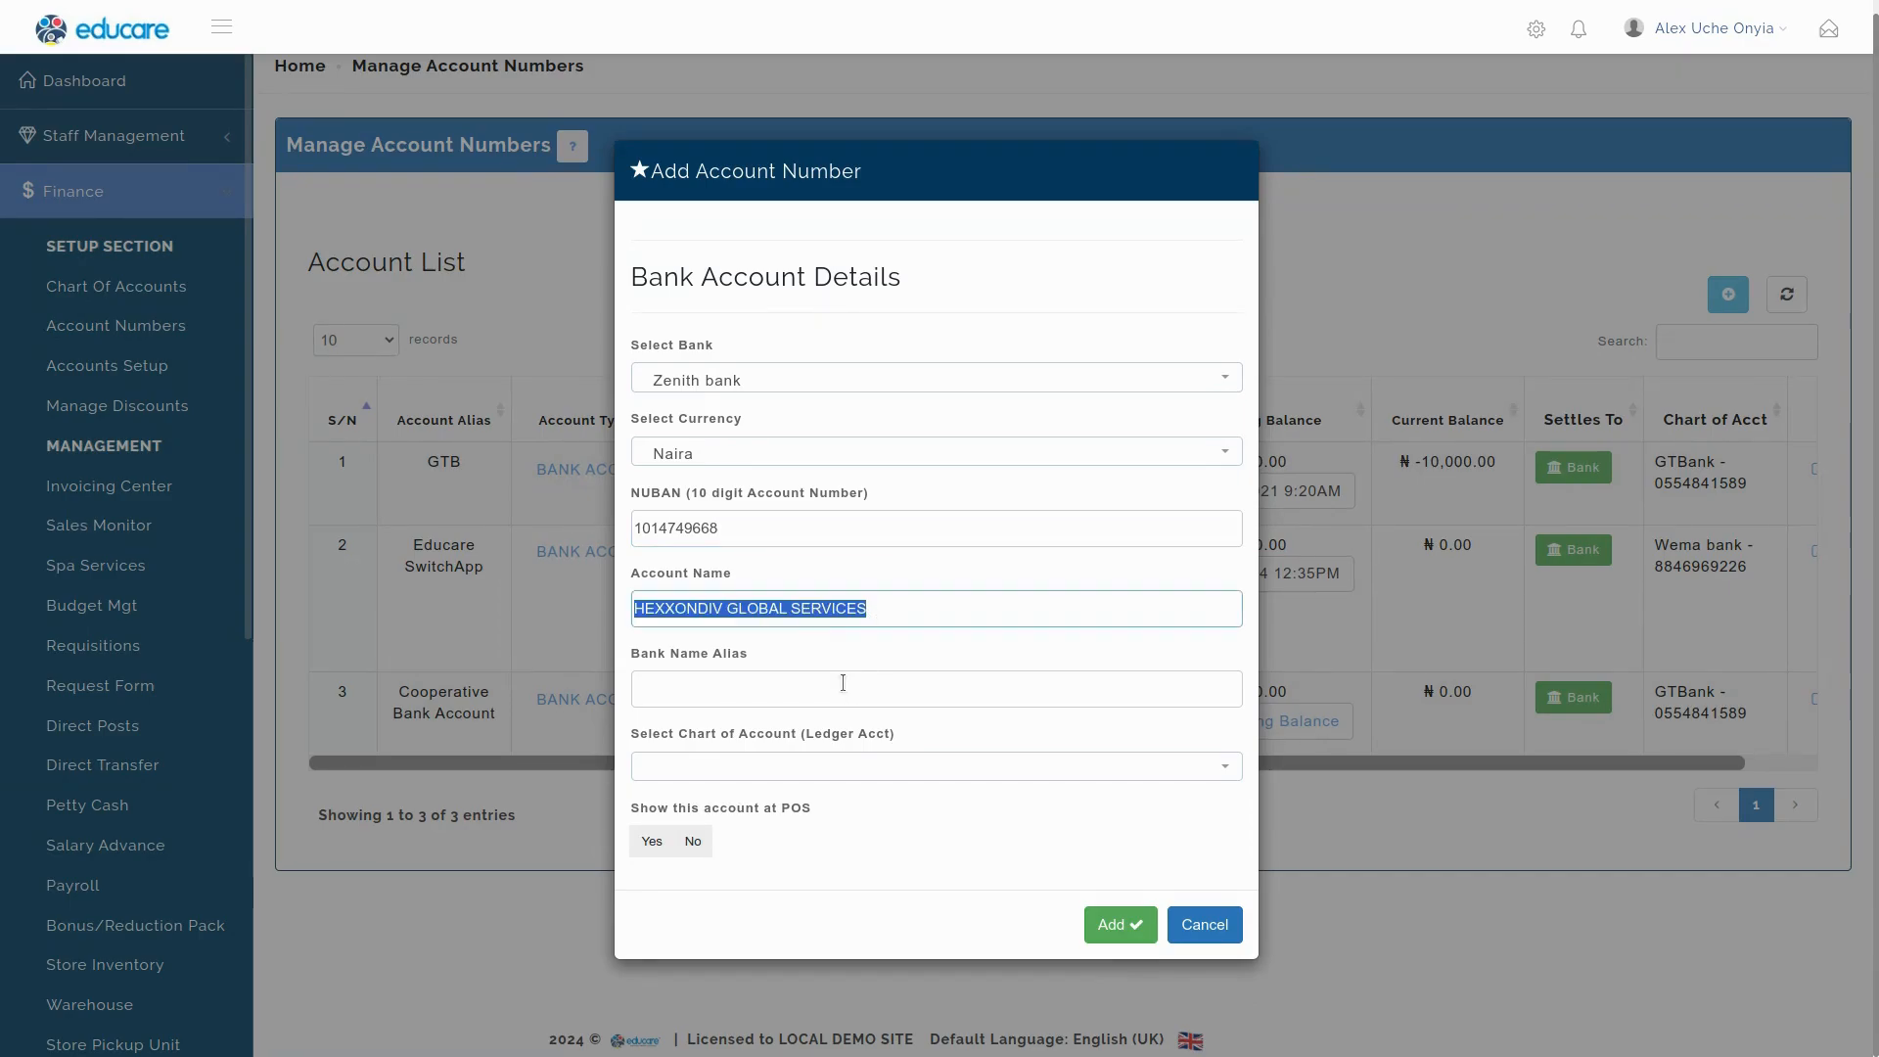
pyautogui.doubleClick(676, 529)
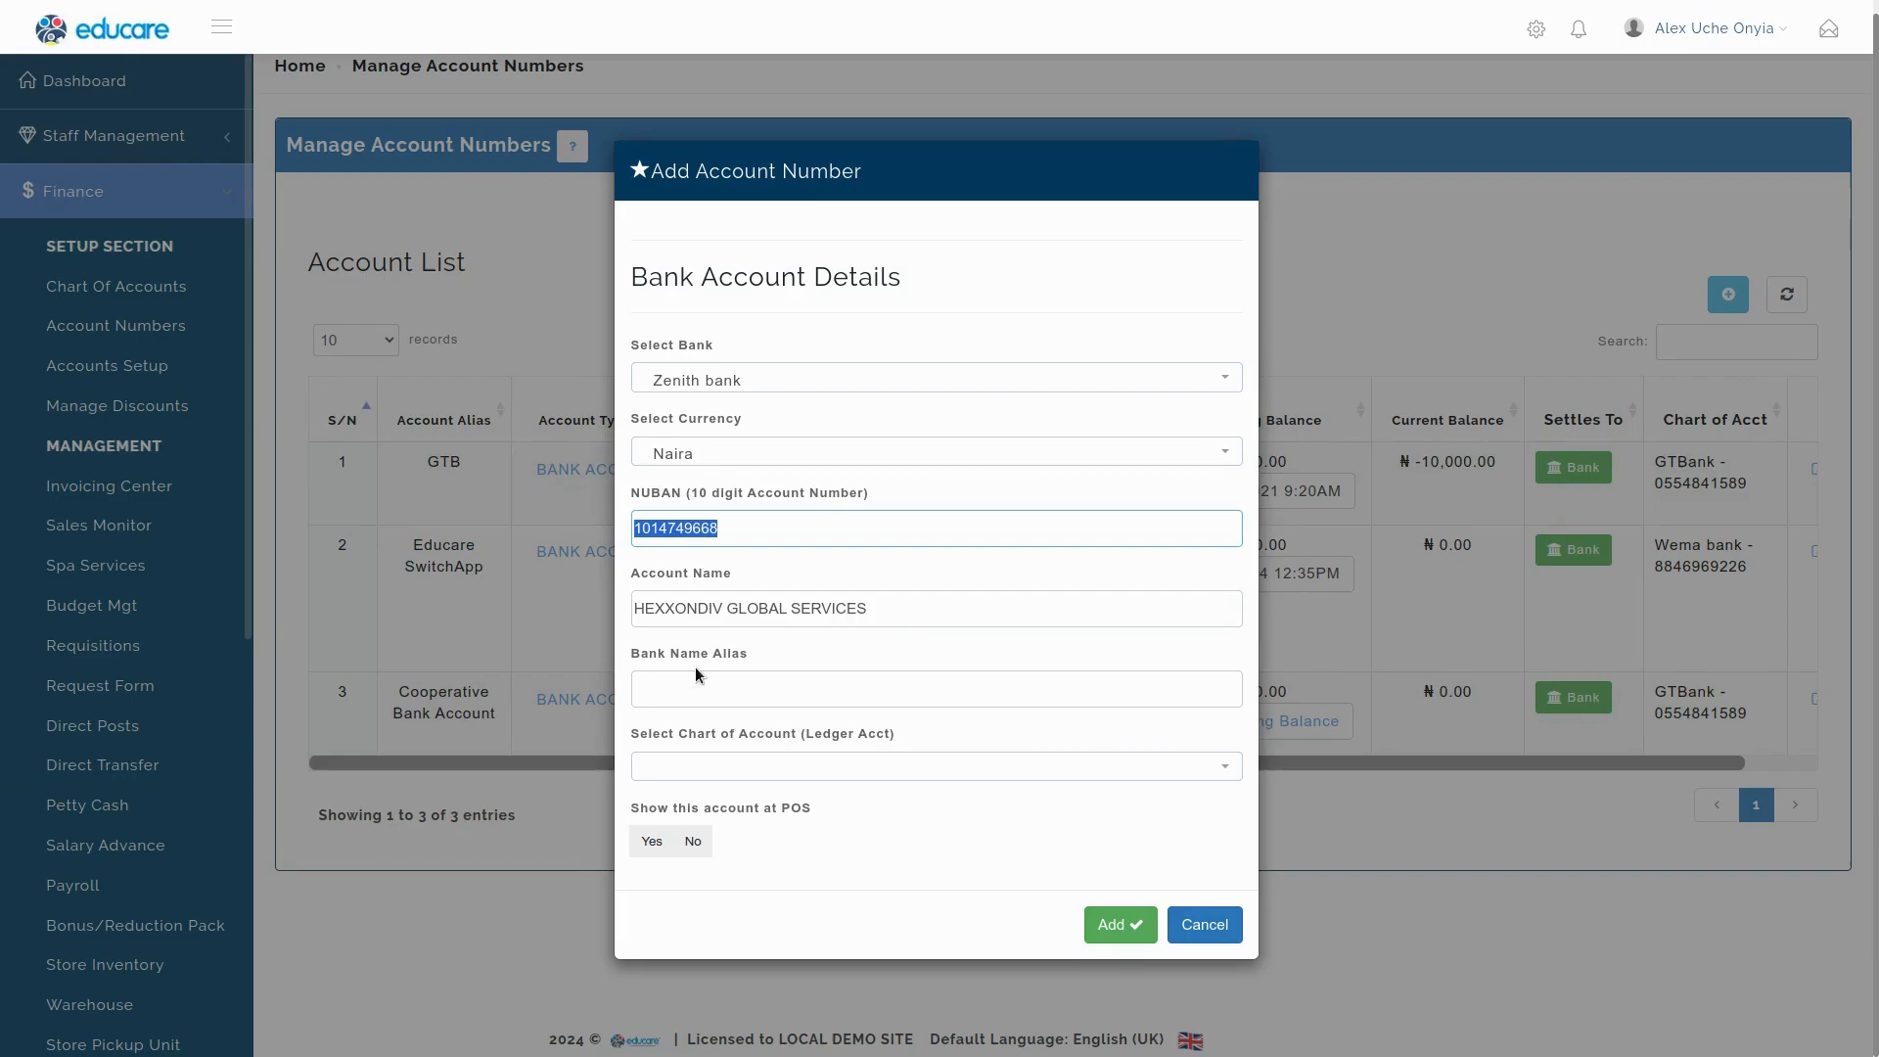
pyautogui.click(684, 693)
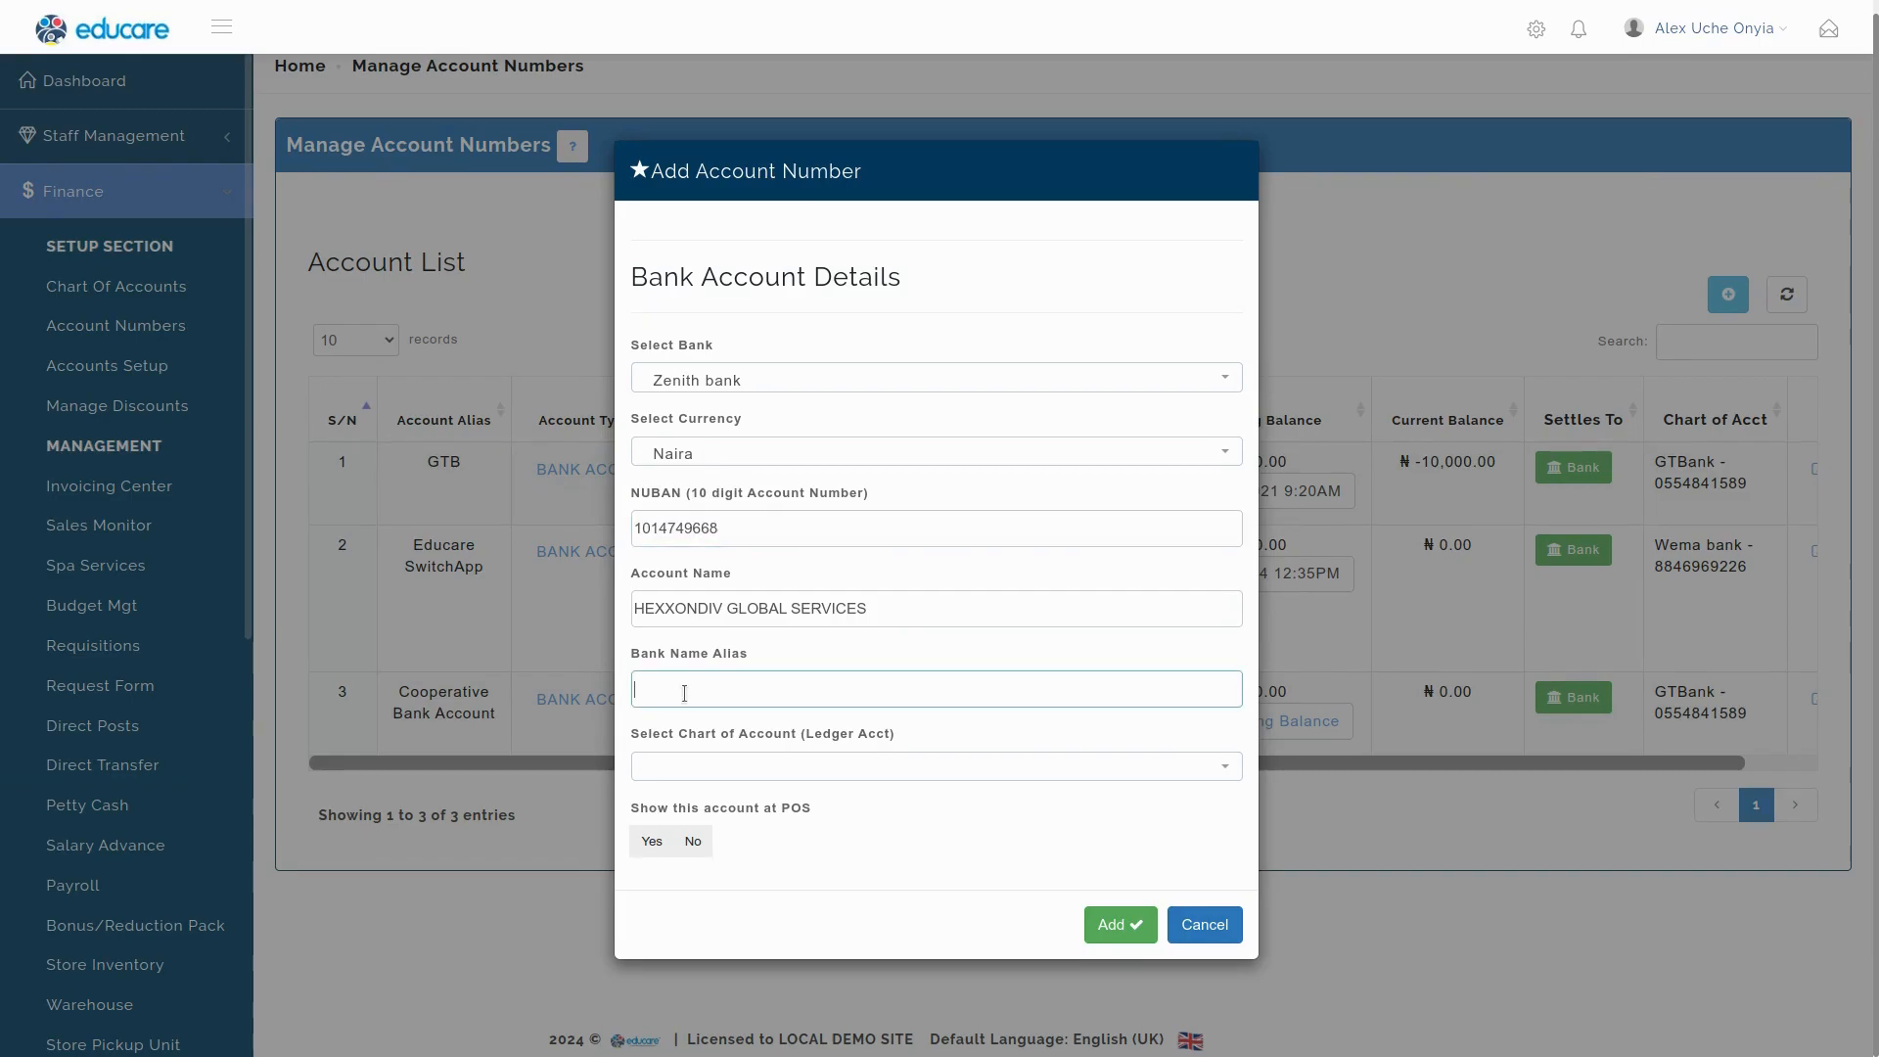
# Enter 'ZBN - Entertainment' as the new bank account's name alias.
pyautogui.write('Zenith')
pyautogui.press('BackSpace')
pyautogui.press('BackSpace')
pyautogui.press('BackSpace')
pyautogui.press('BackSpace')
pyautogui.write('BN - Entertainment')
pyautogui.click(655, 741)
pyautogui.moveTo(654, 736); pyautogui.dragTo(990, 728)
pyautogui.click(996, 729)
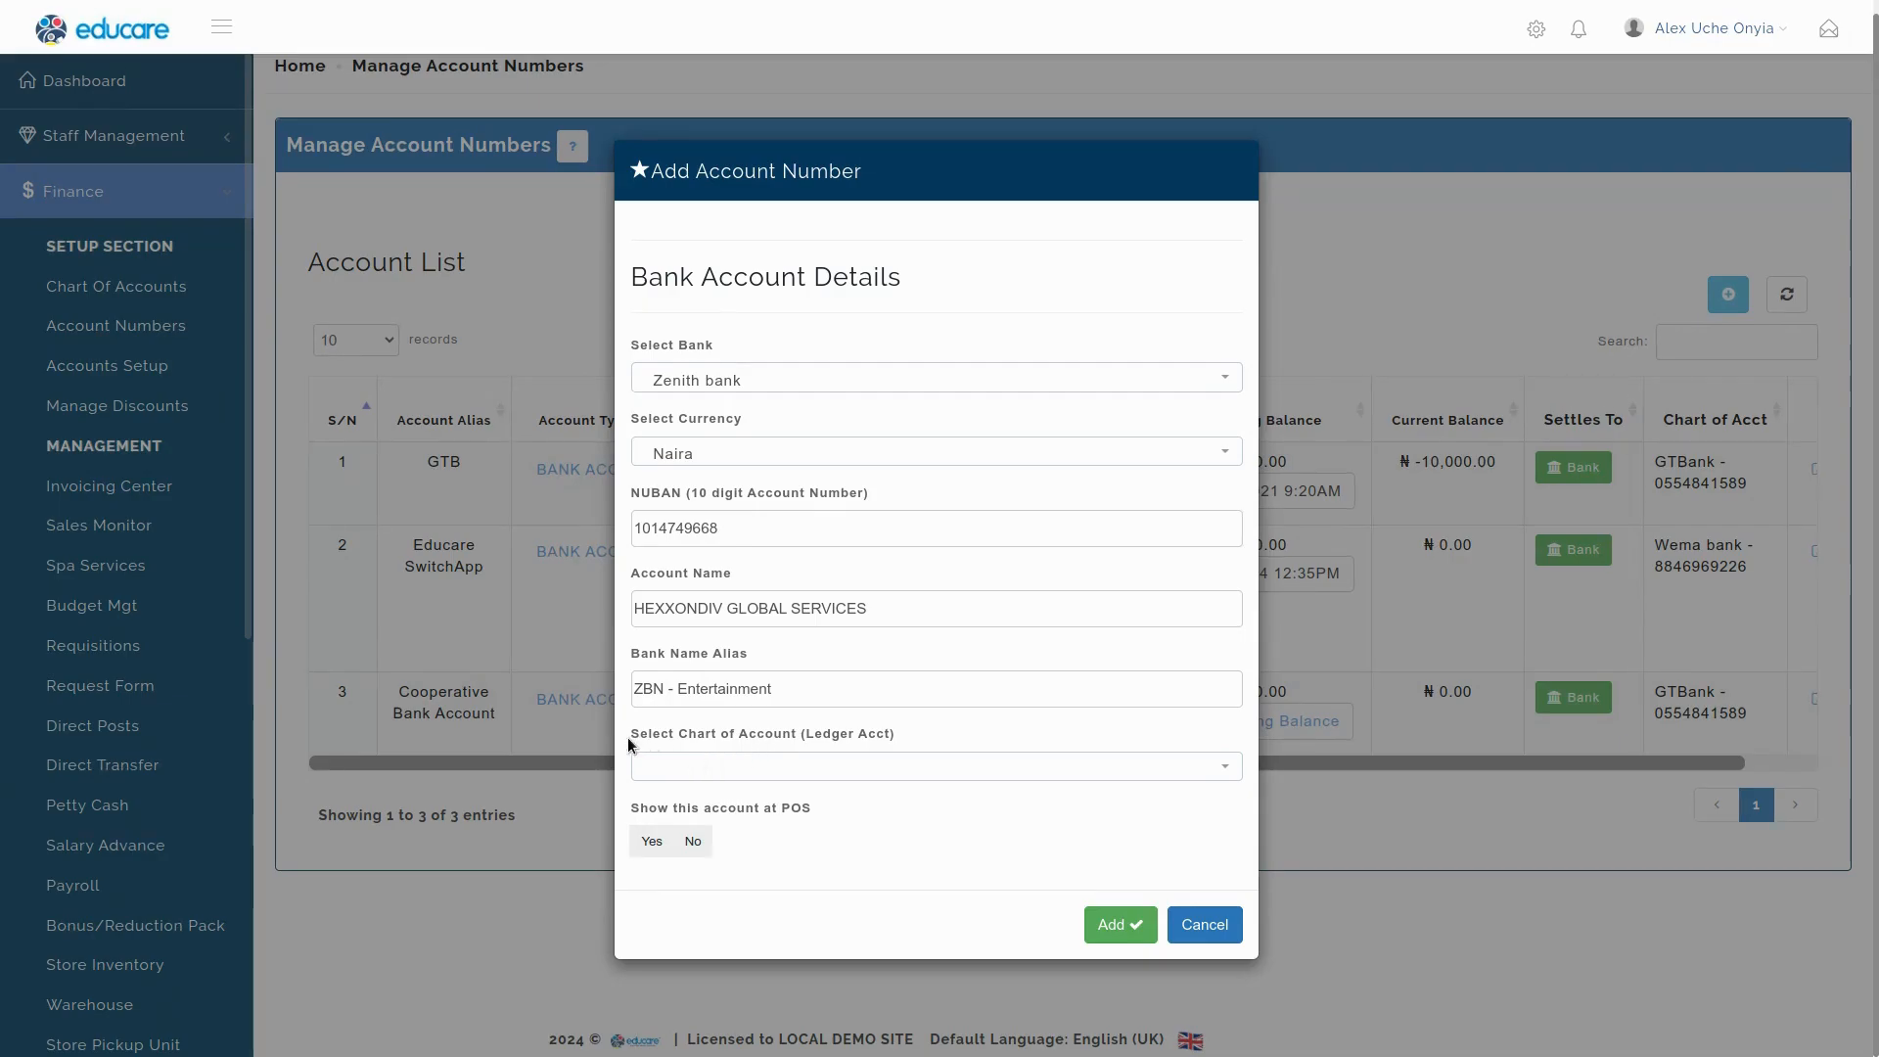
# Link ZBN - Entertainment to the Zenith bank ledger, set Show at POS to No, and add it.
pyautogui.click(860, 767)
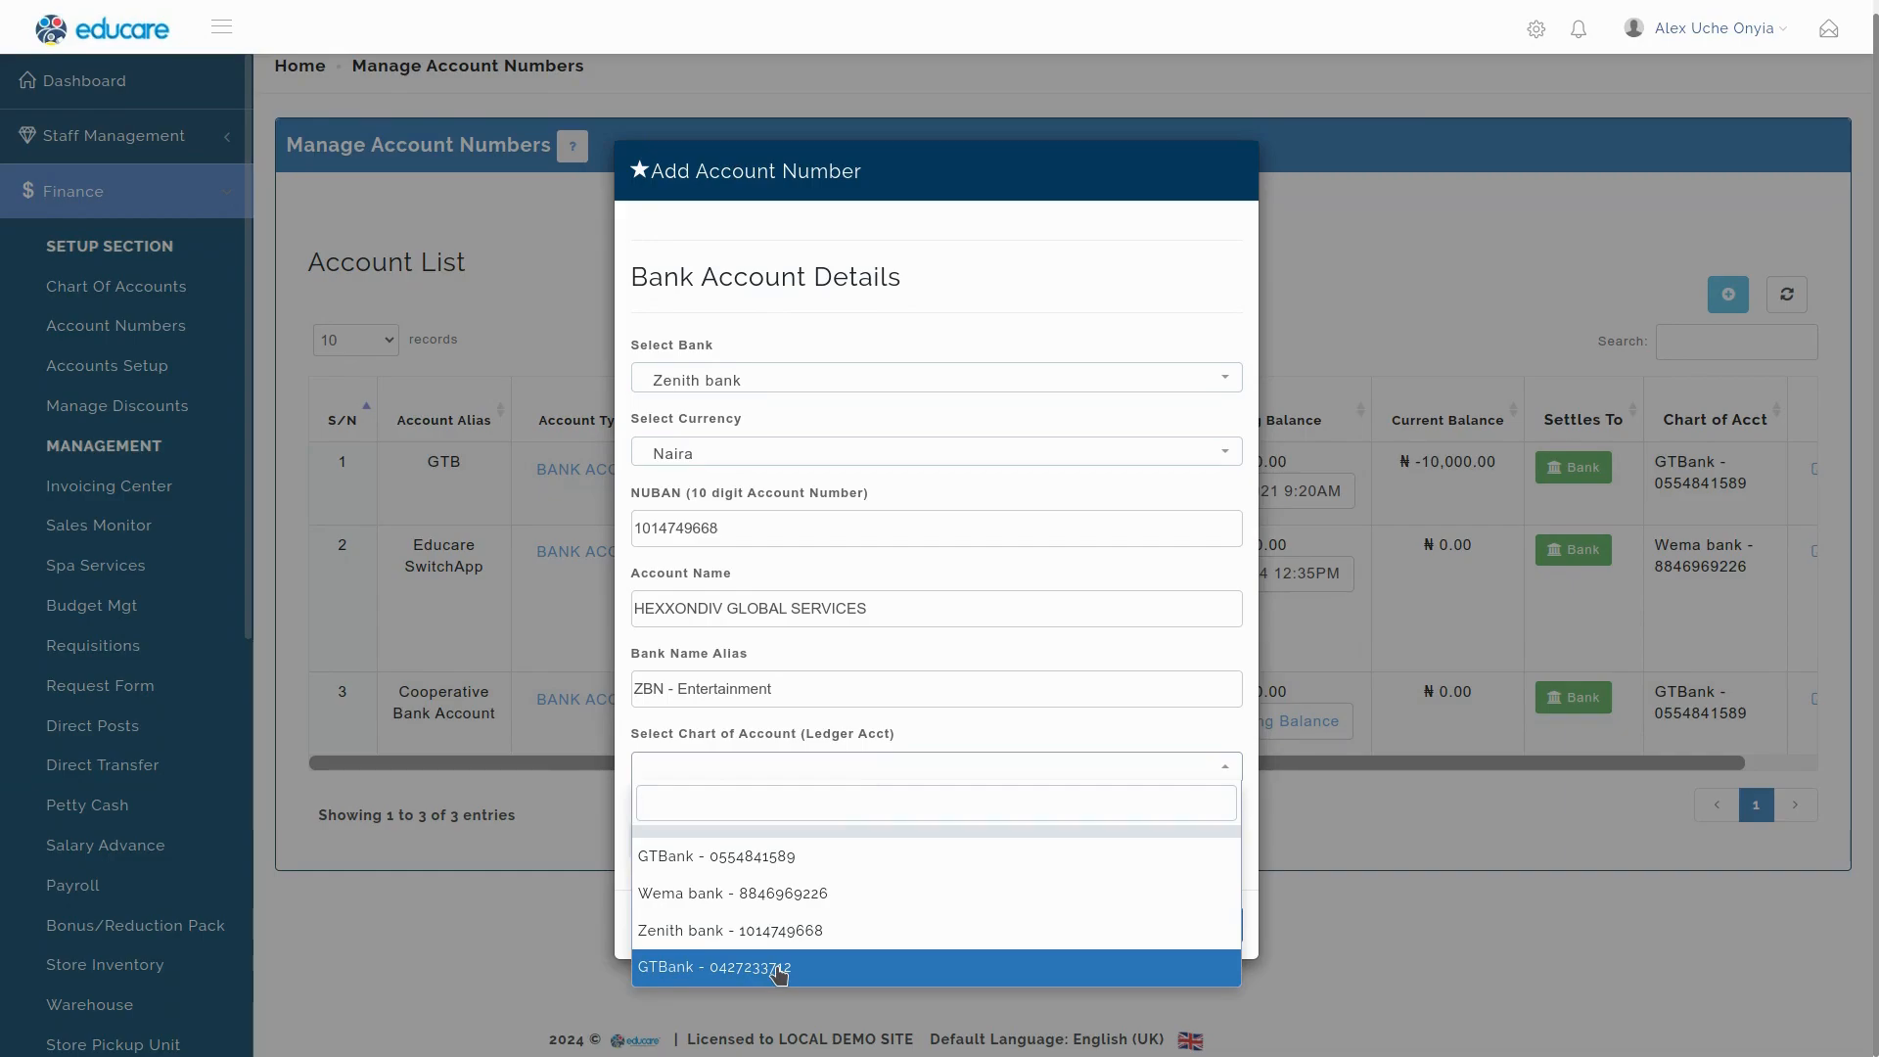
pyautogui.click(783, 935)
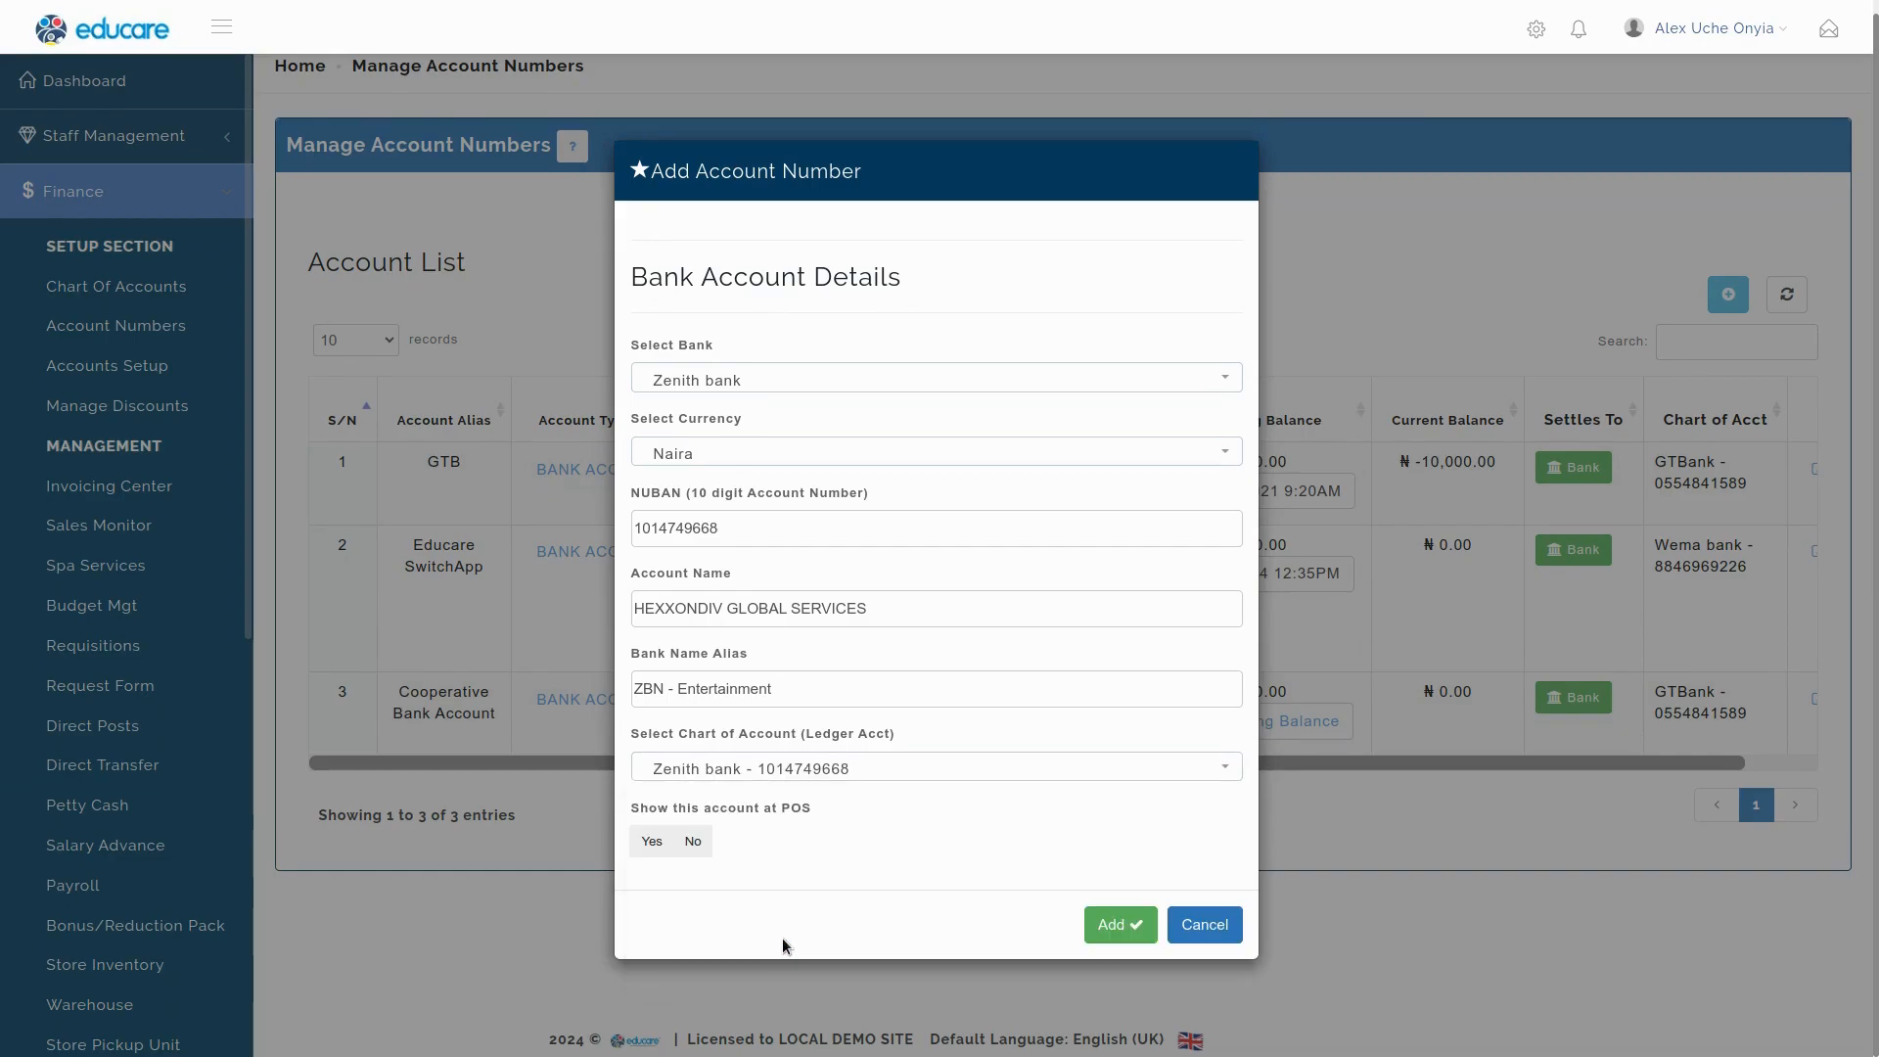
pyautogui.click(833, 768)
pyautogui.click(833, 768)
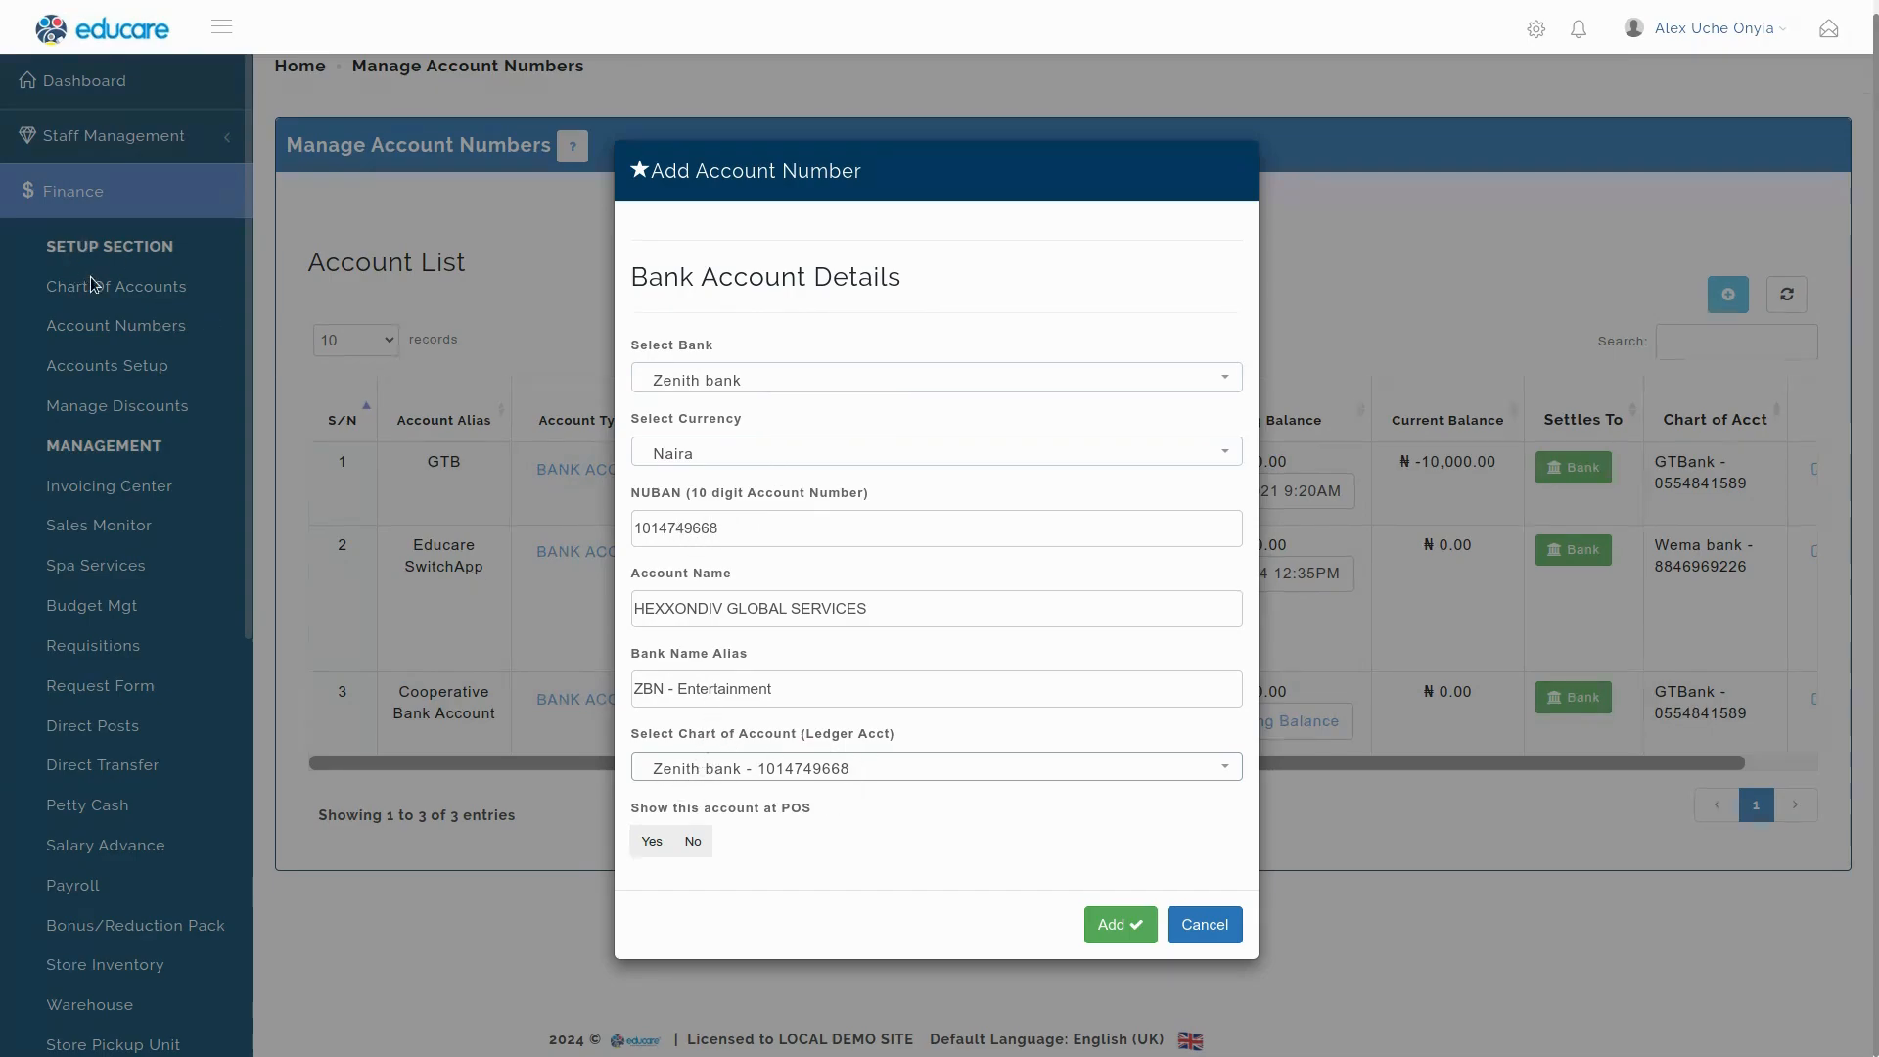
pyautogui.click(694, 842)
pyautogui.click(650, 843)
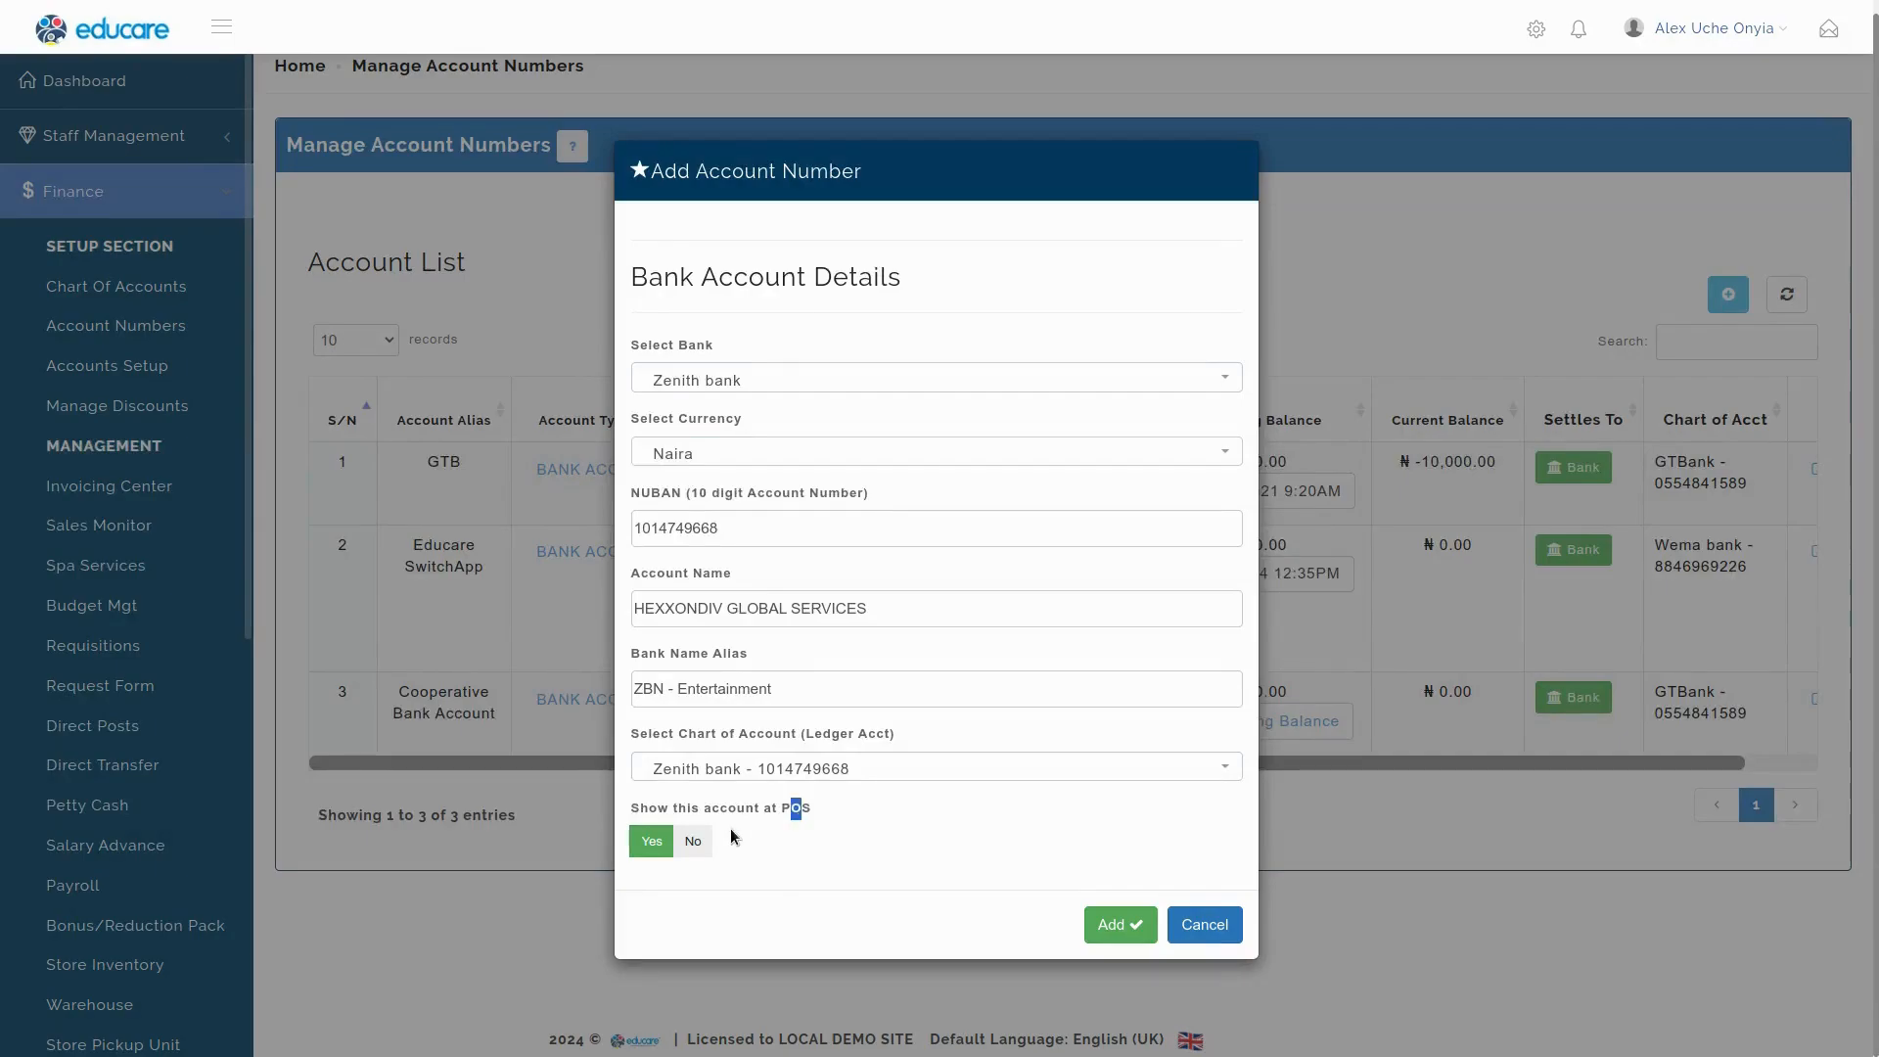
pyautogui.click(693, 841)
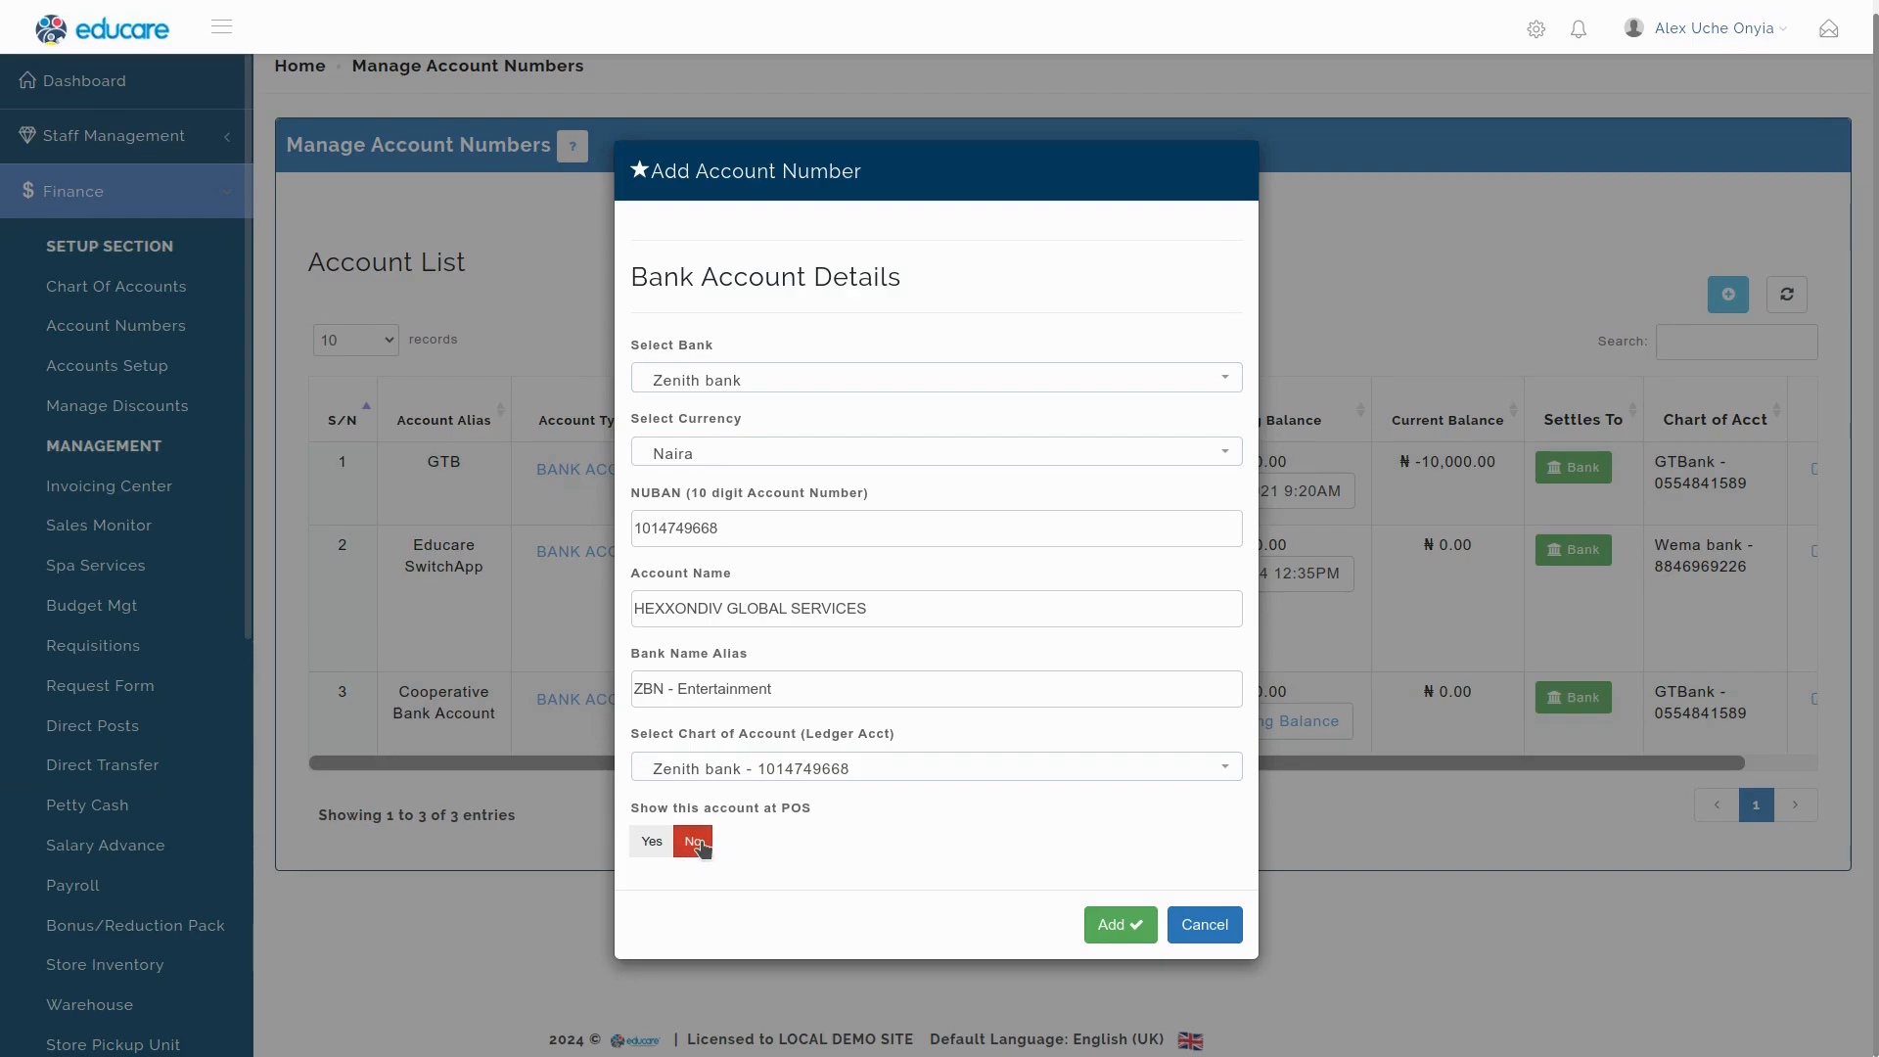
pyautogui.click(1123, 926)
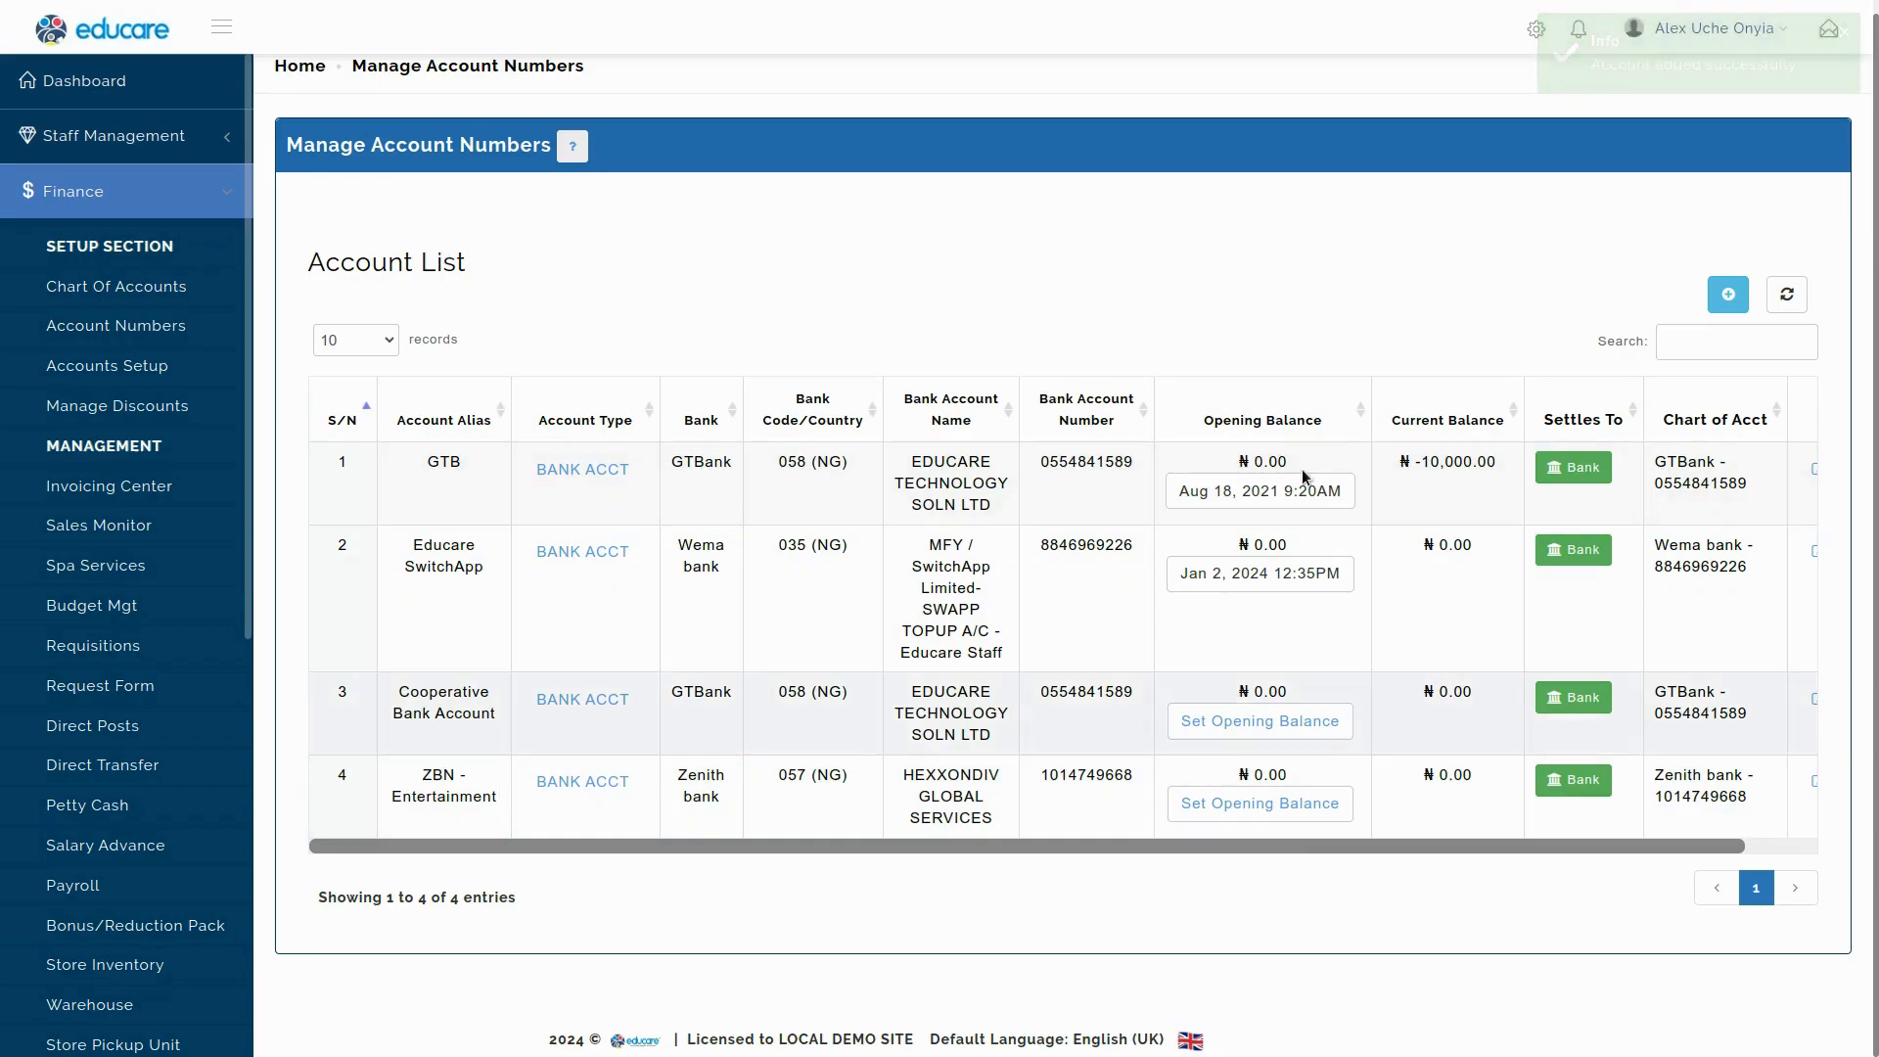
pyautogui.click(574, 152)
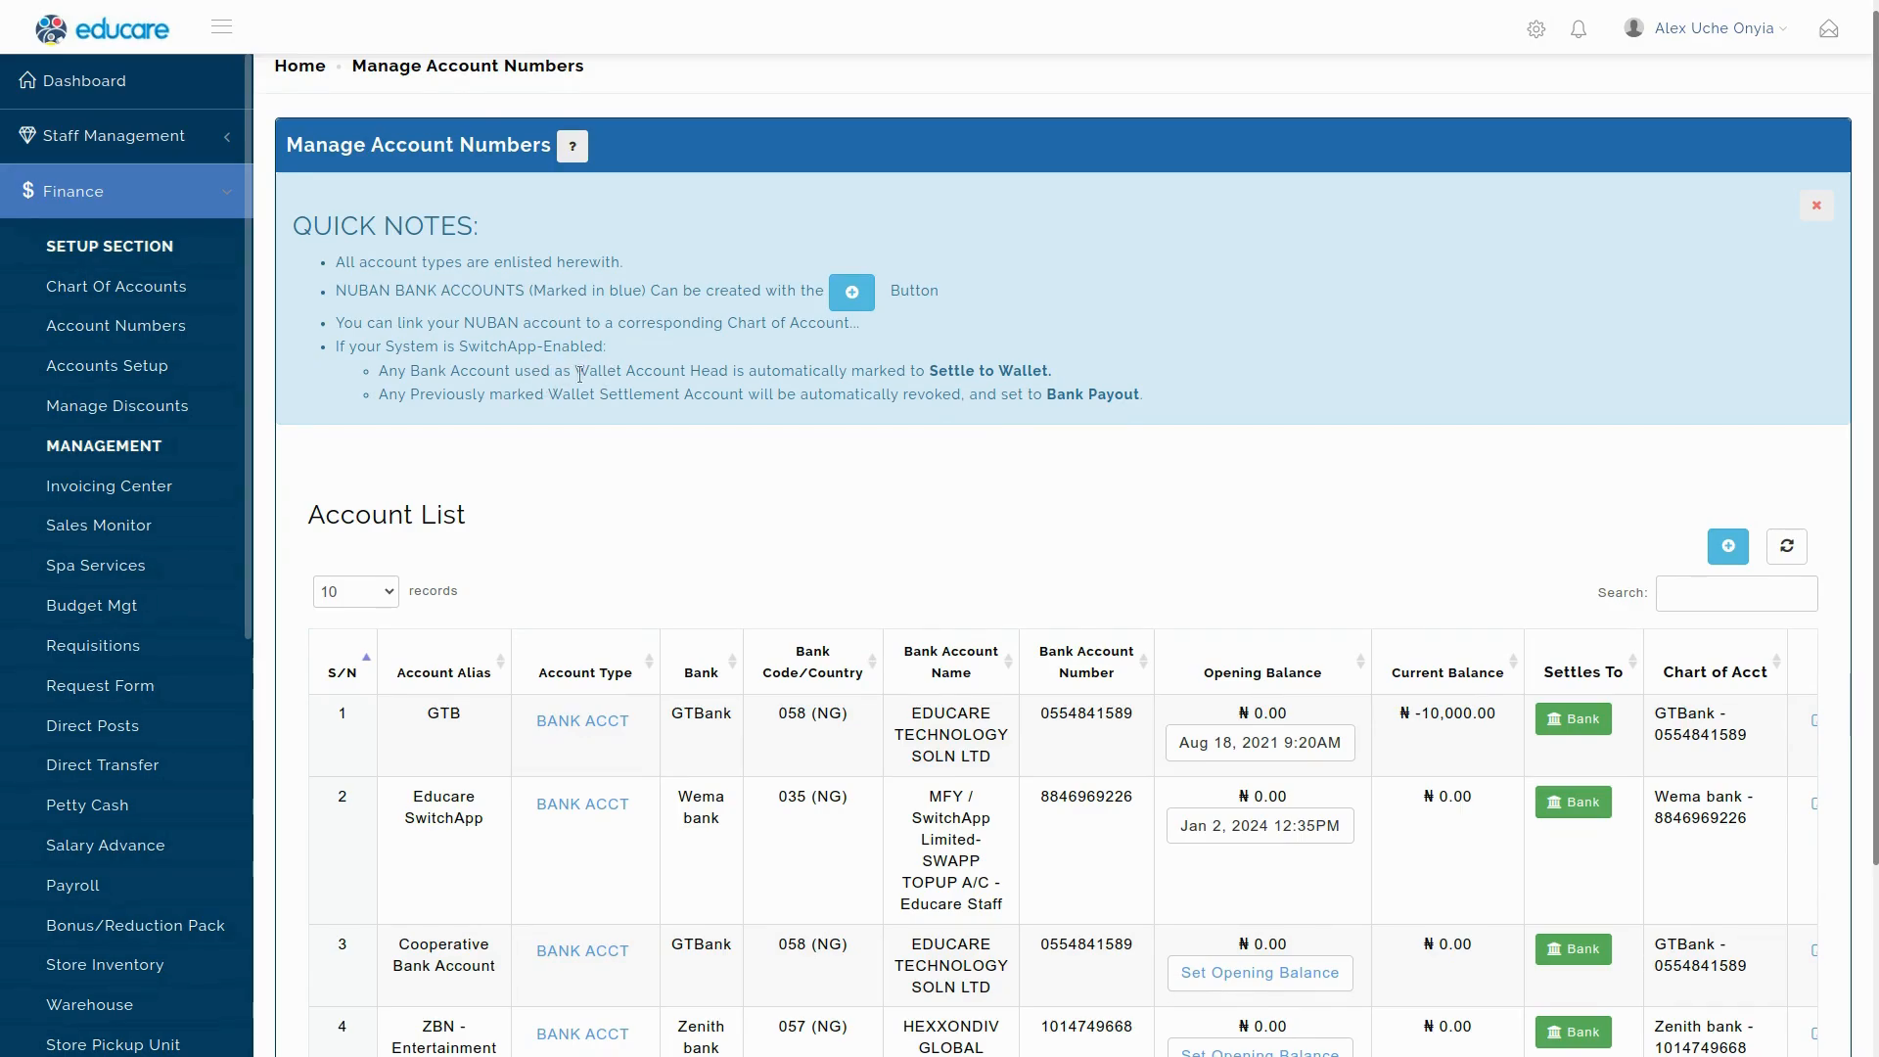
pyautogui.moveTo(576, 372); pyautogui.dragTo(686, 373)
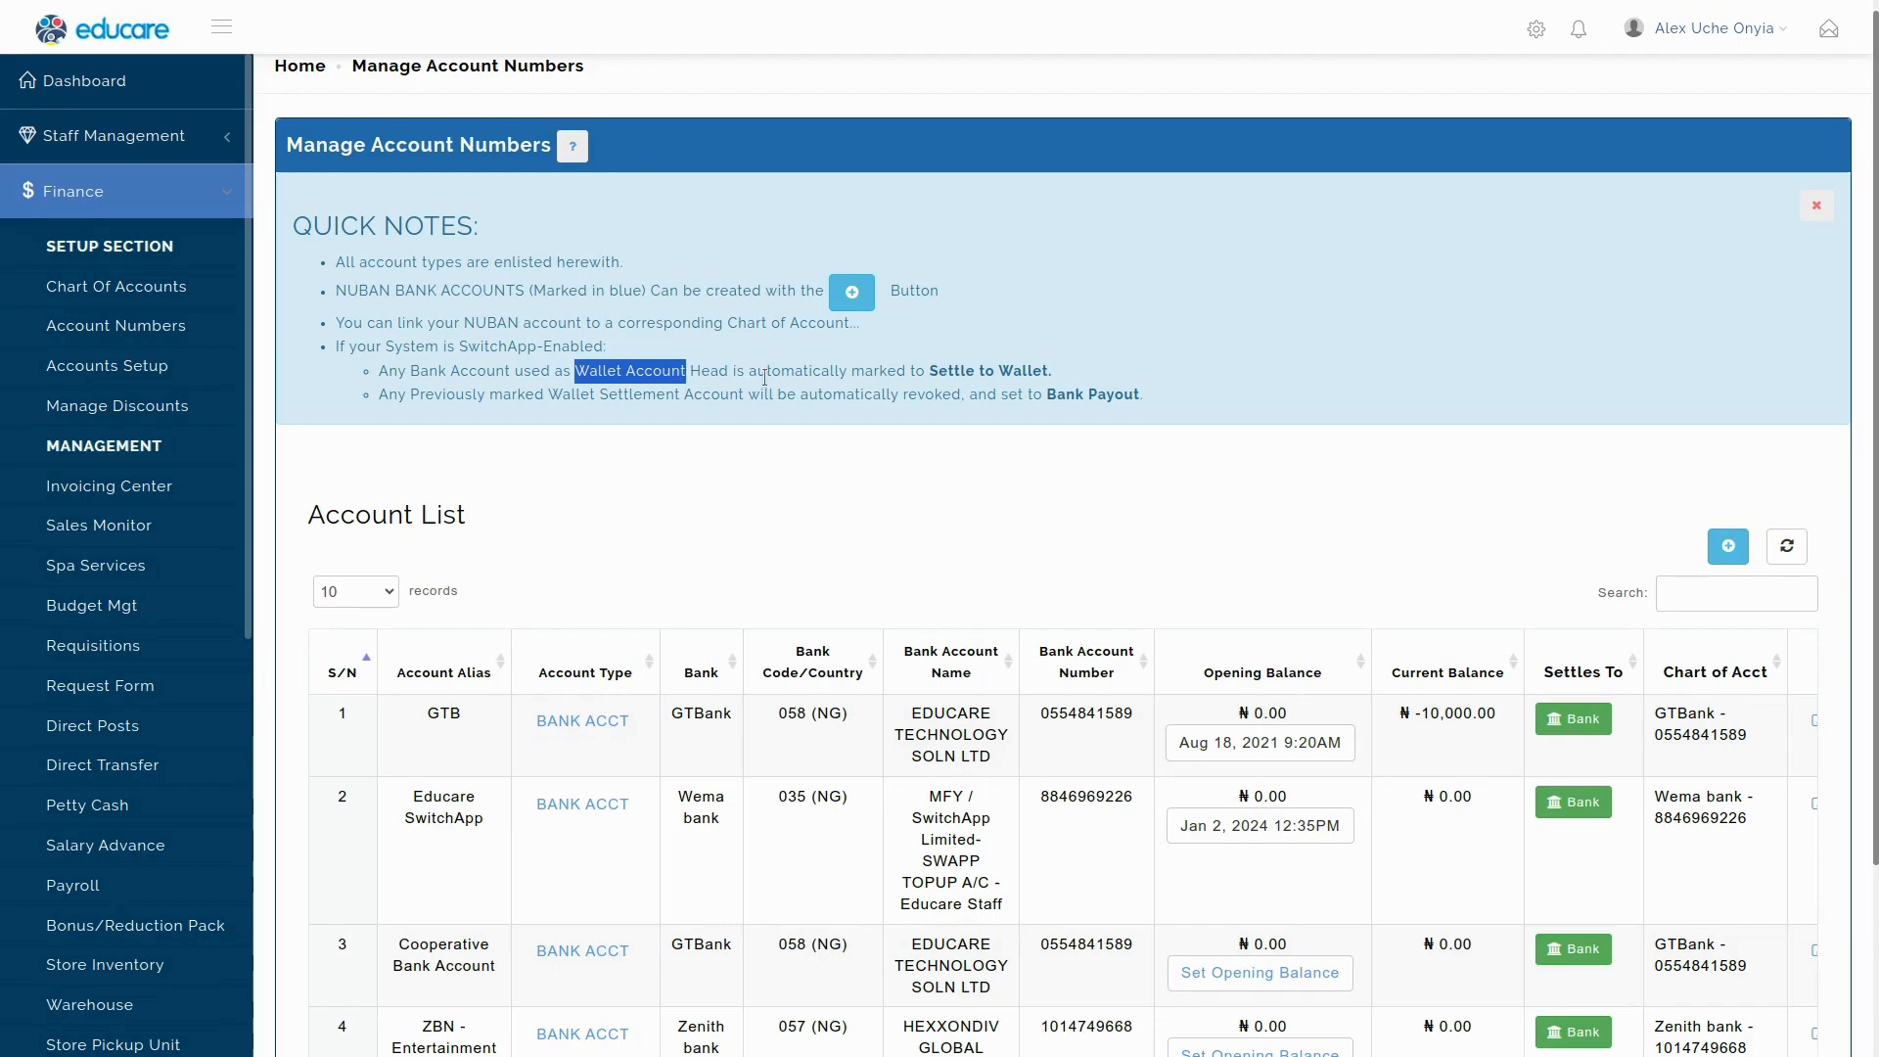
pyautogui.moveTo(928, 372); pyautogui.dragTo(1049, 372)
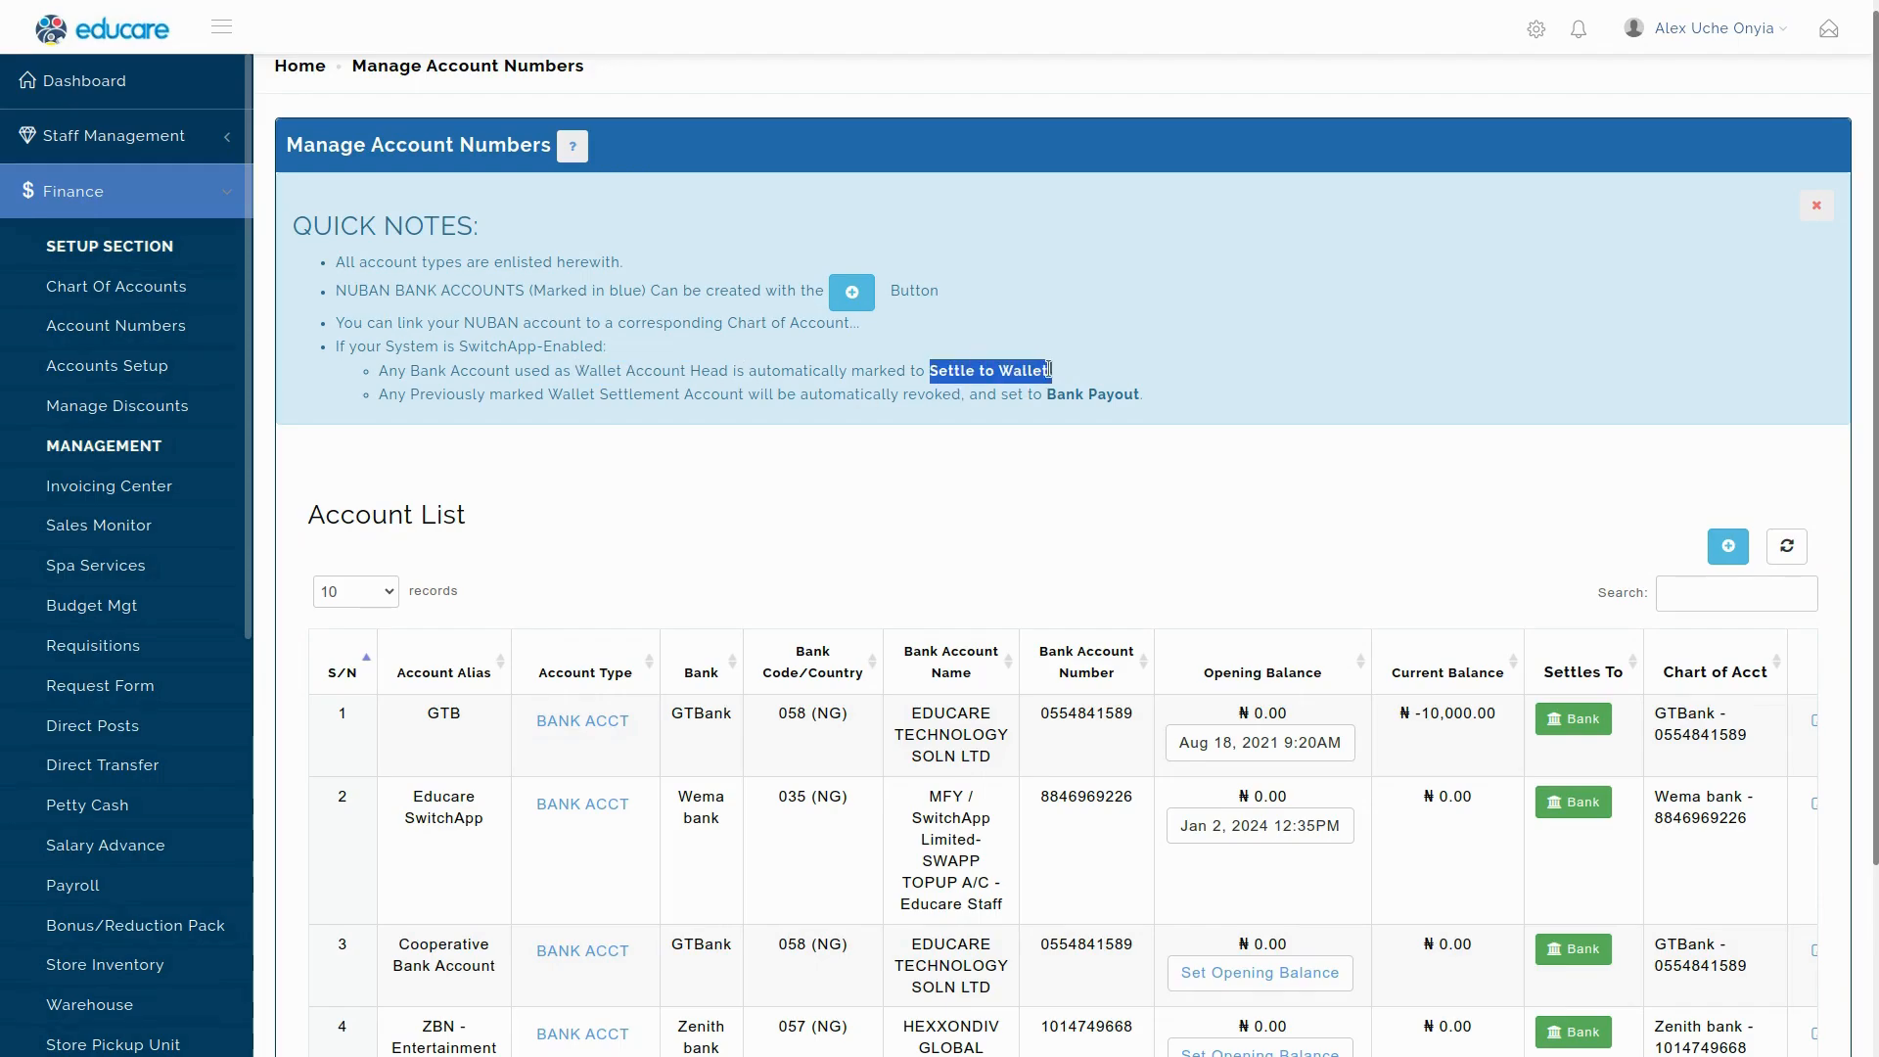
pyautogui.click(1194, 370)
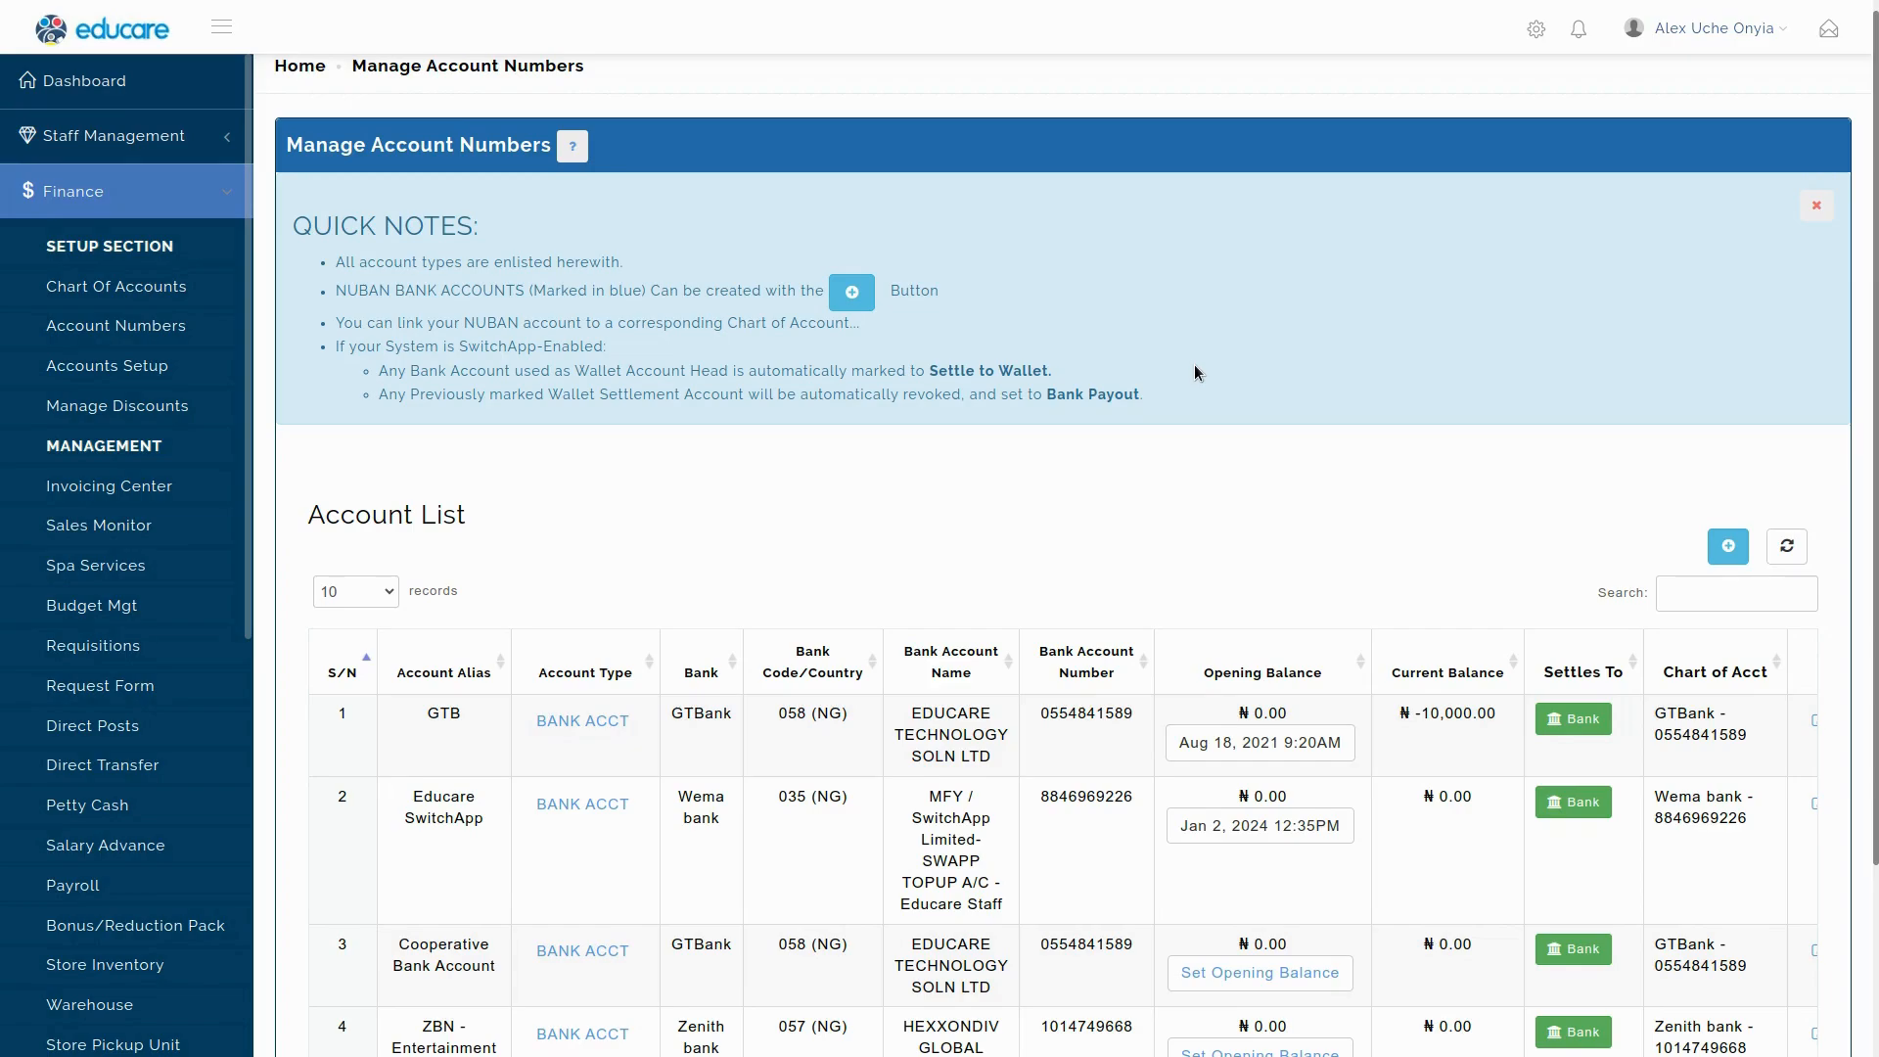
pyautogui.click(1817, 201)
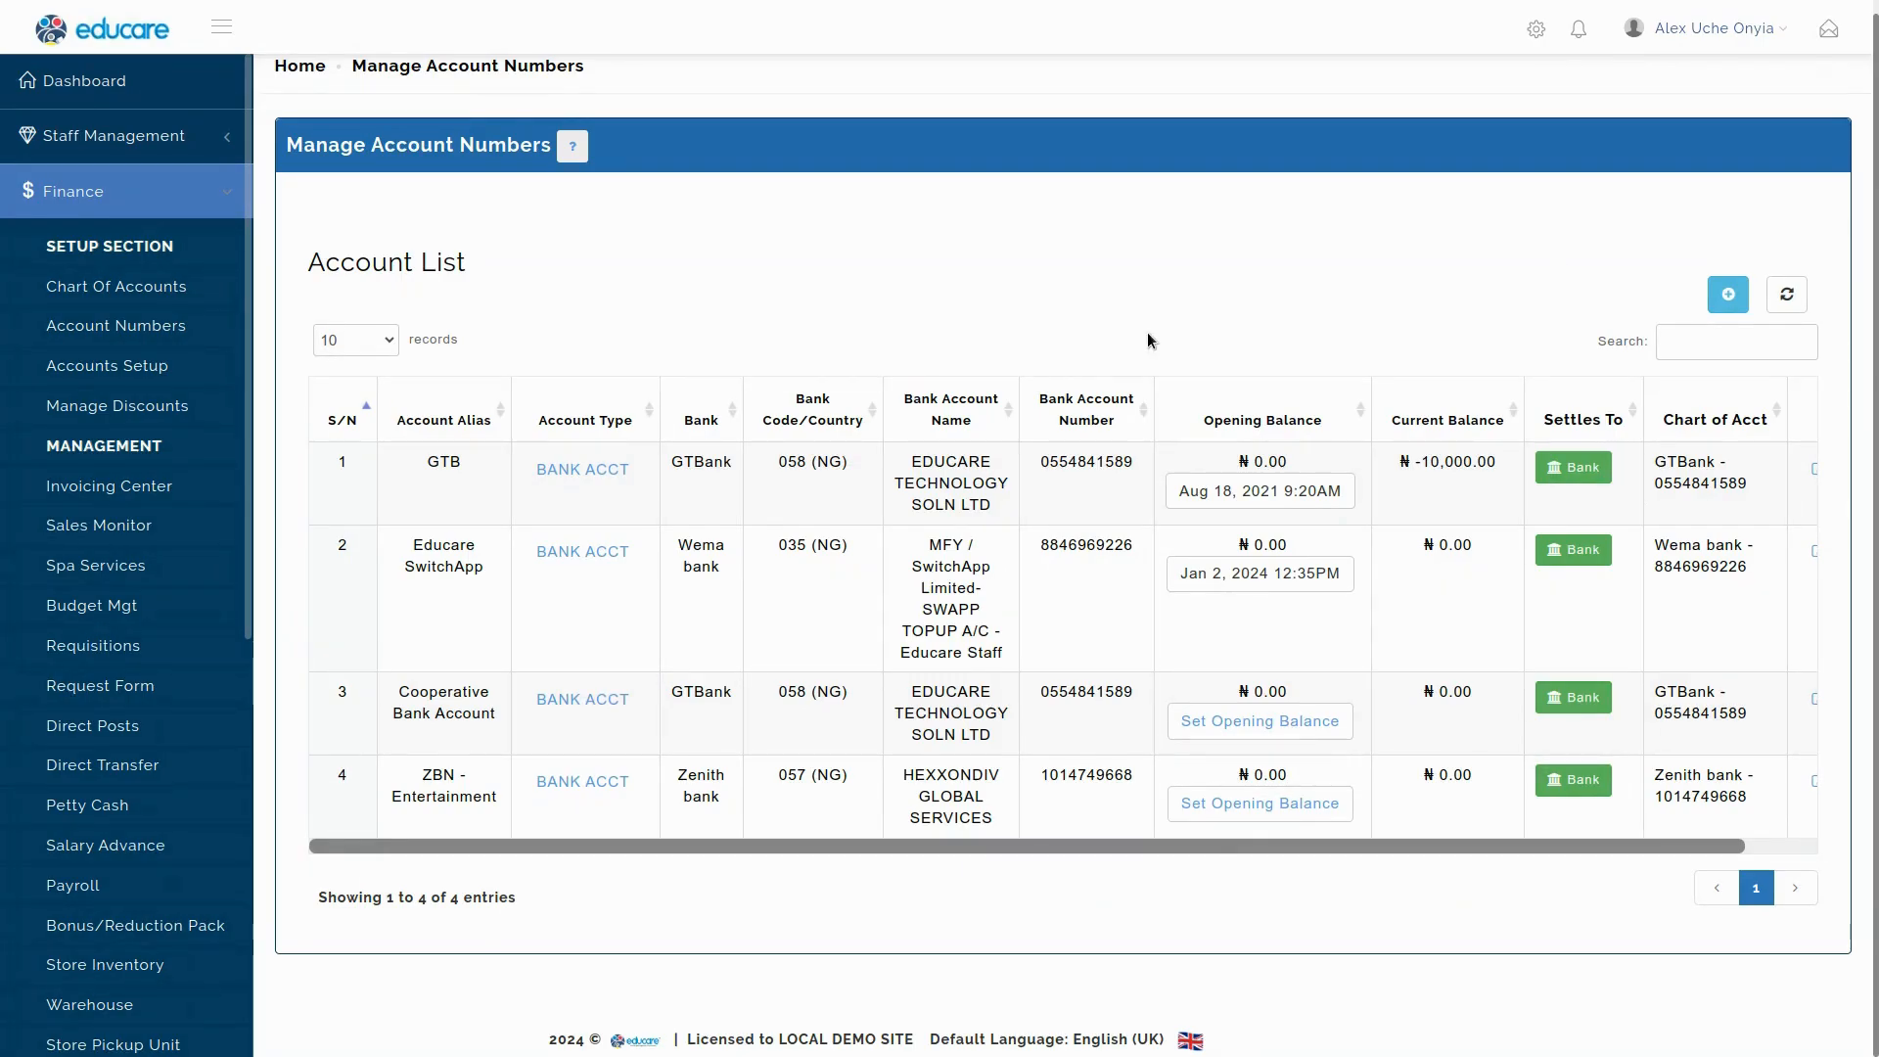
pyautogui.click(1580, 781)
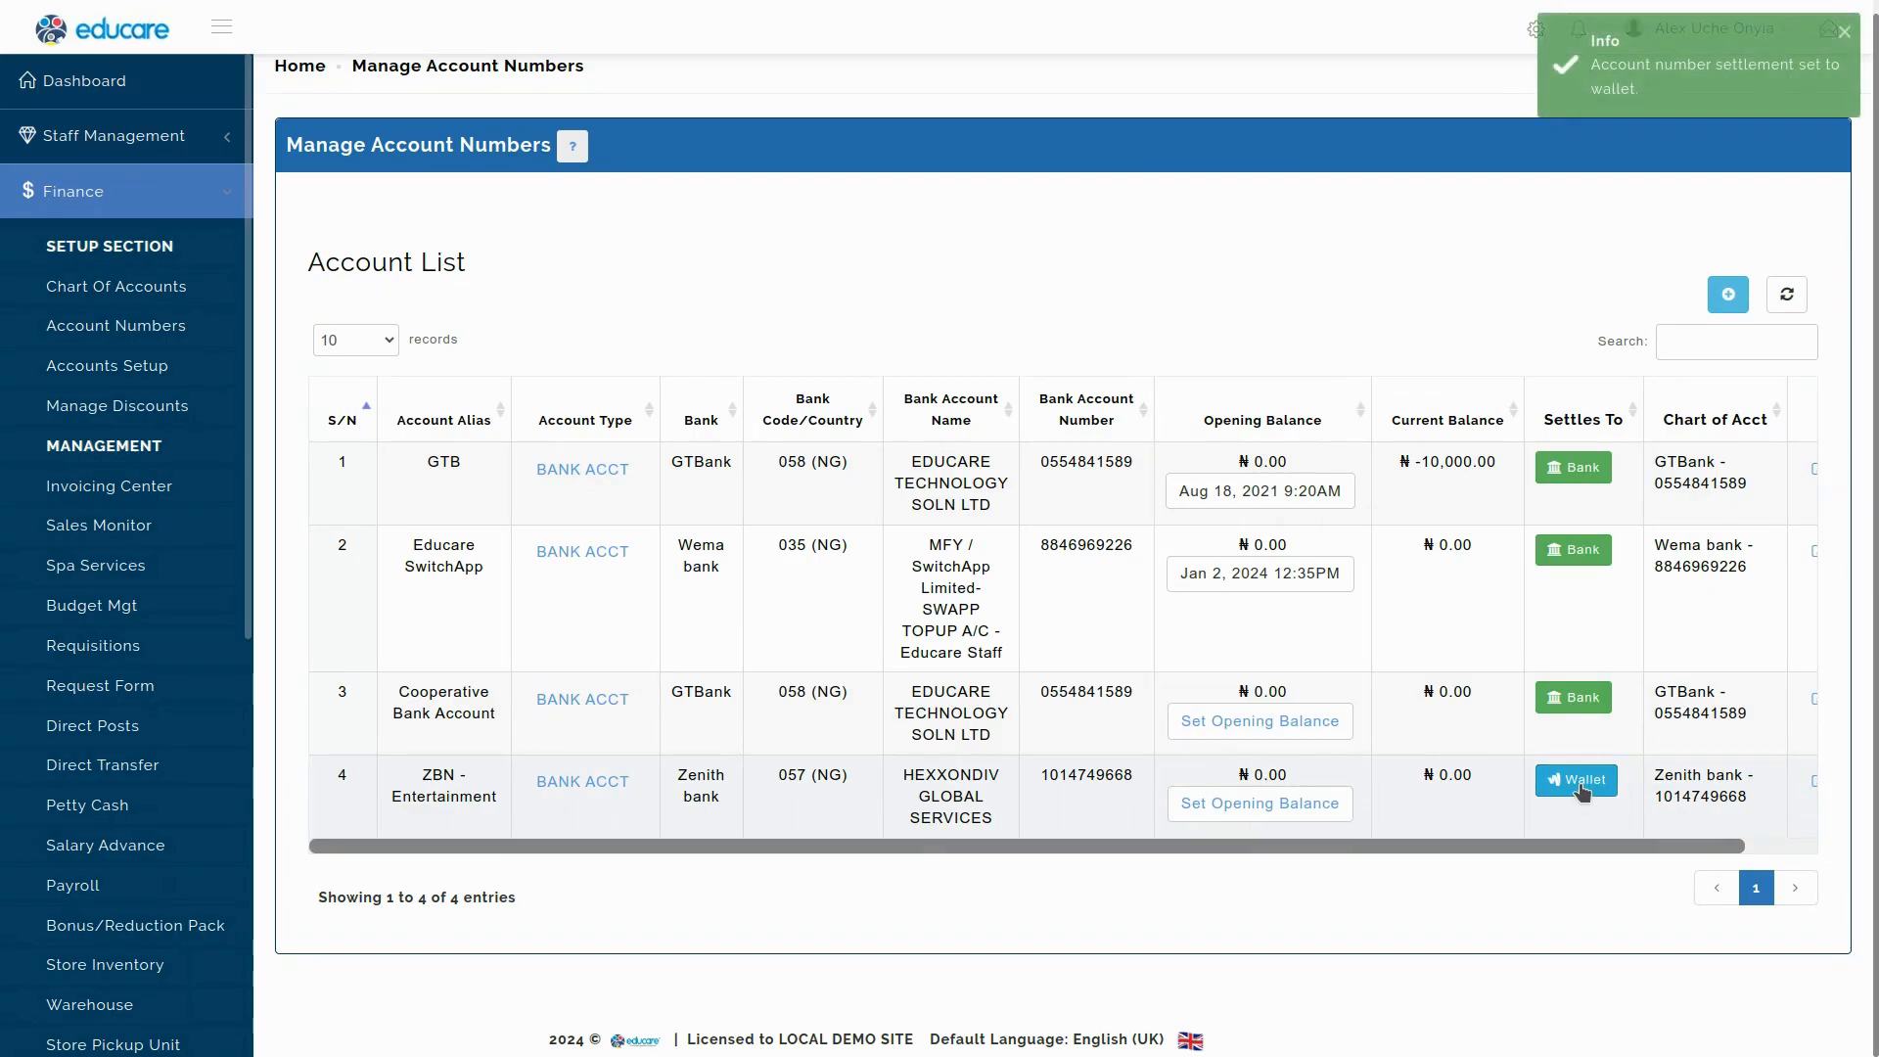
pyautogui.click(1580, 783)
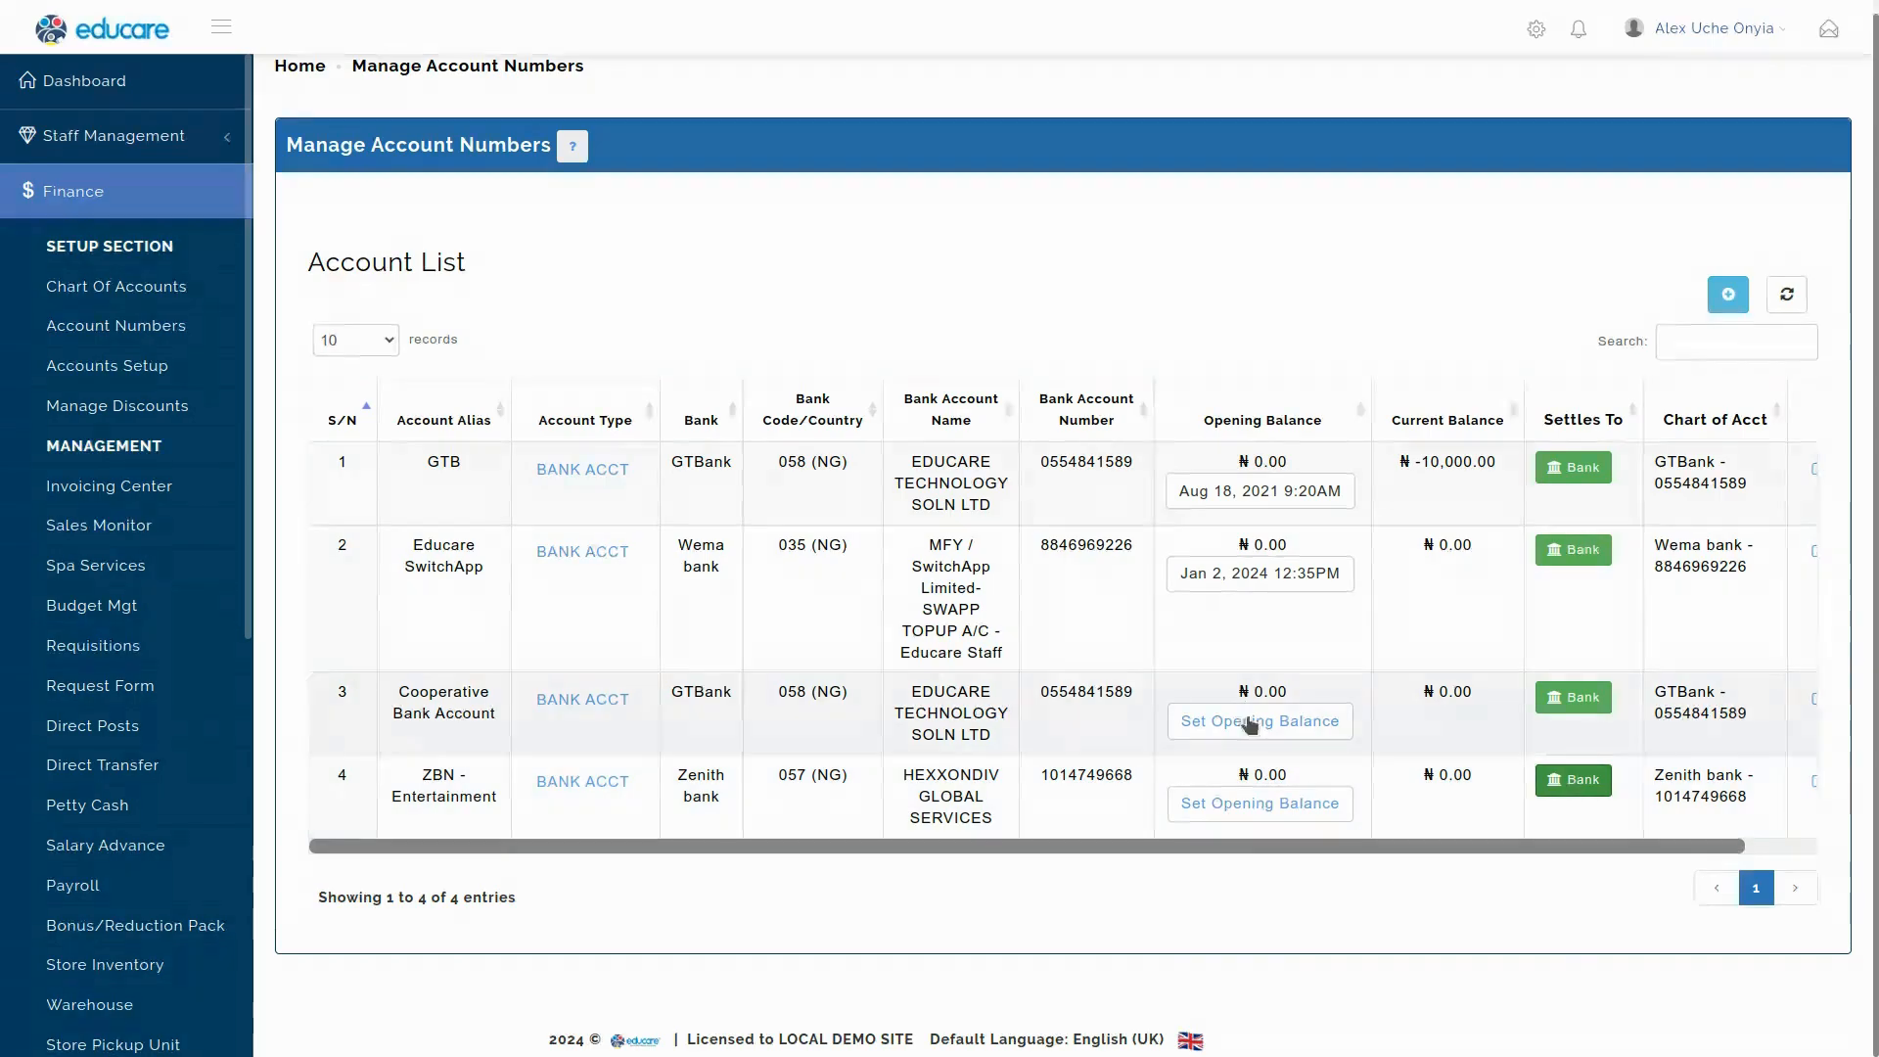
# Enter an opening balance of 200500 for ZBN - Entertainment.
pyautogui.click(1260, 803)
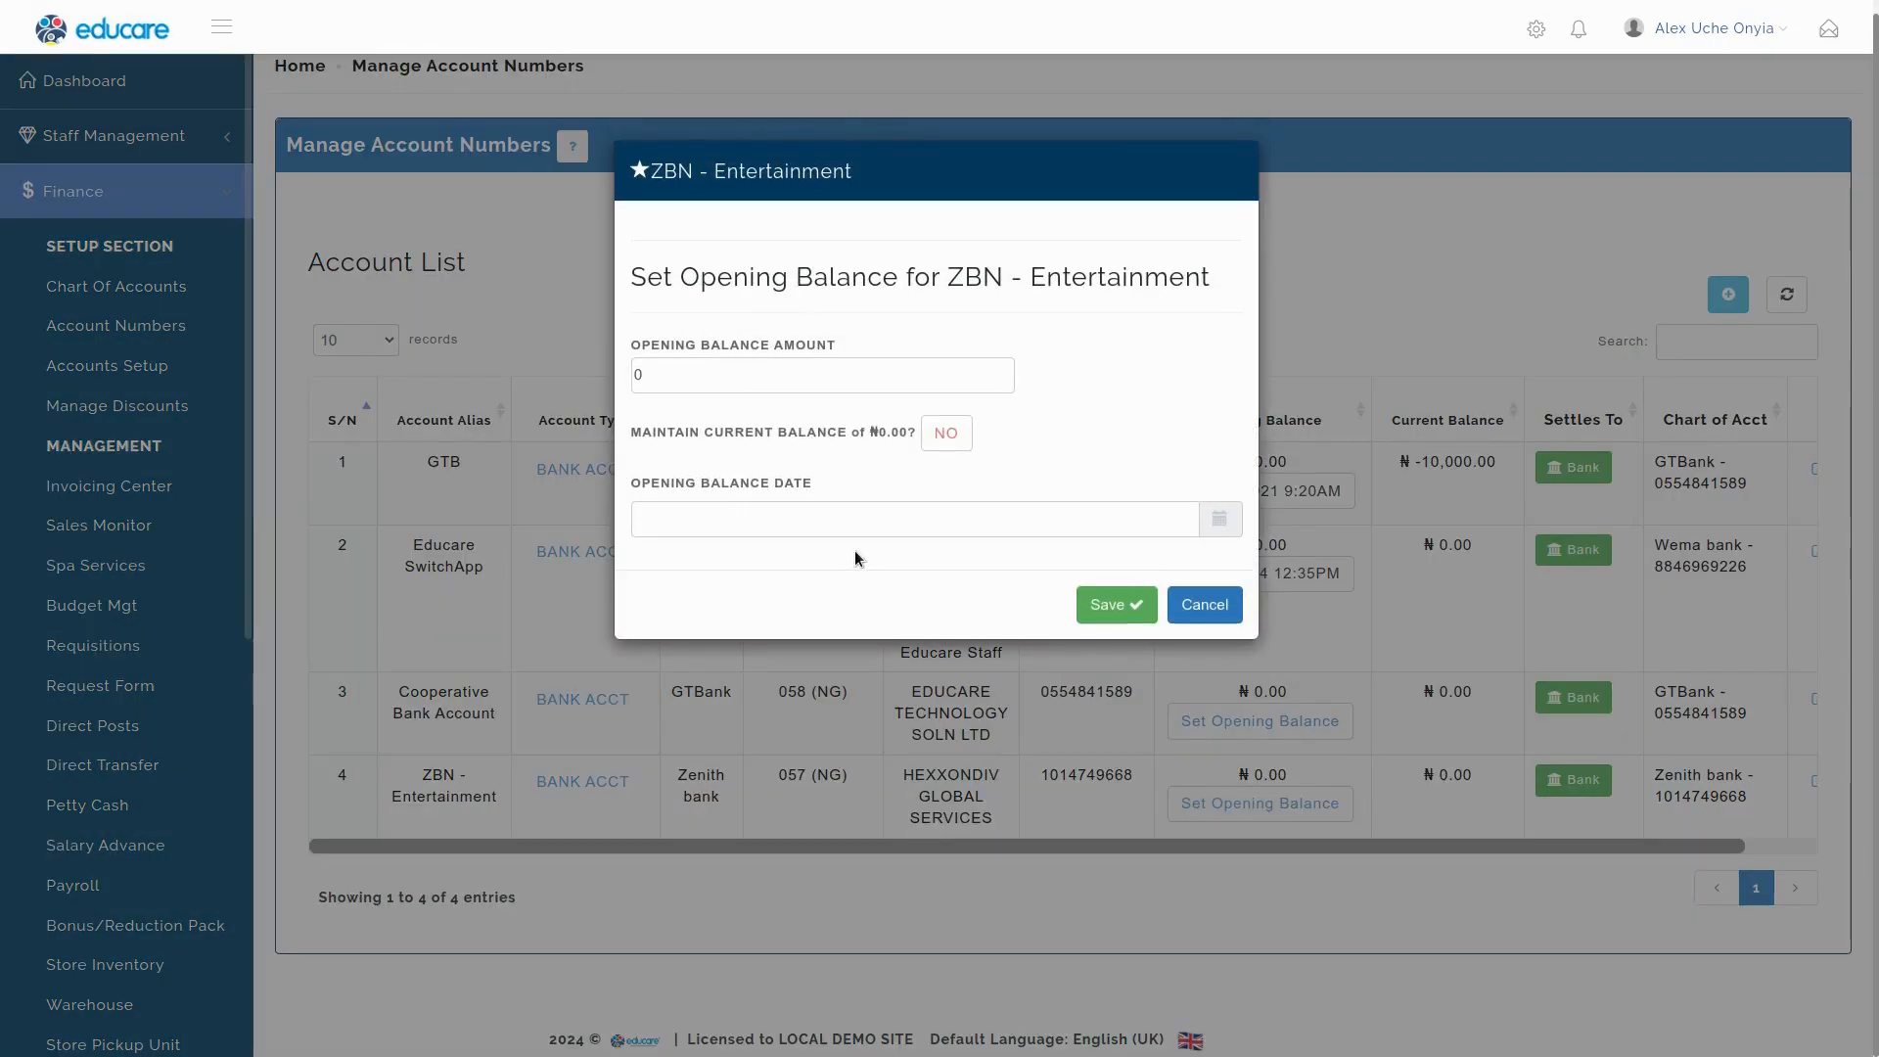
pyautogui.click(718, 376)
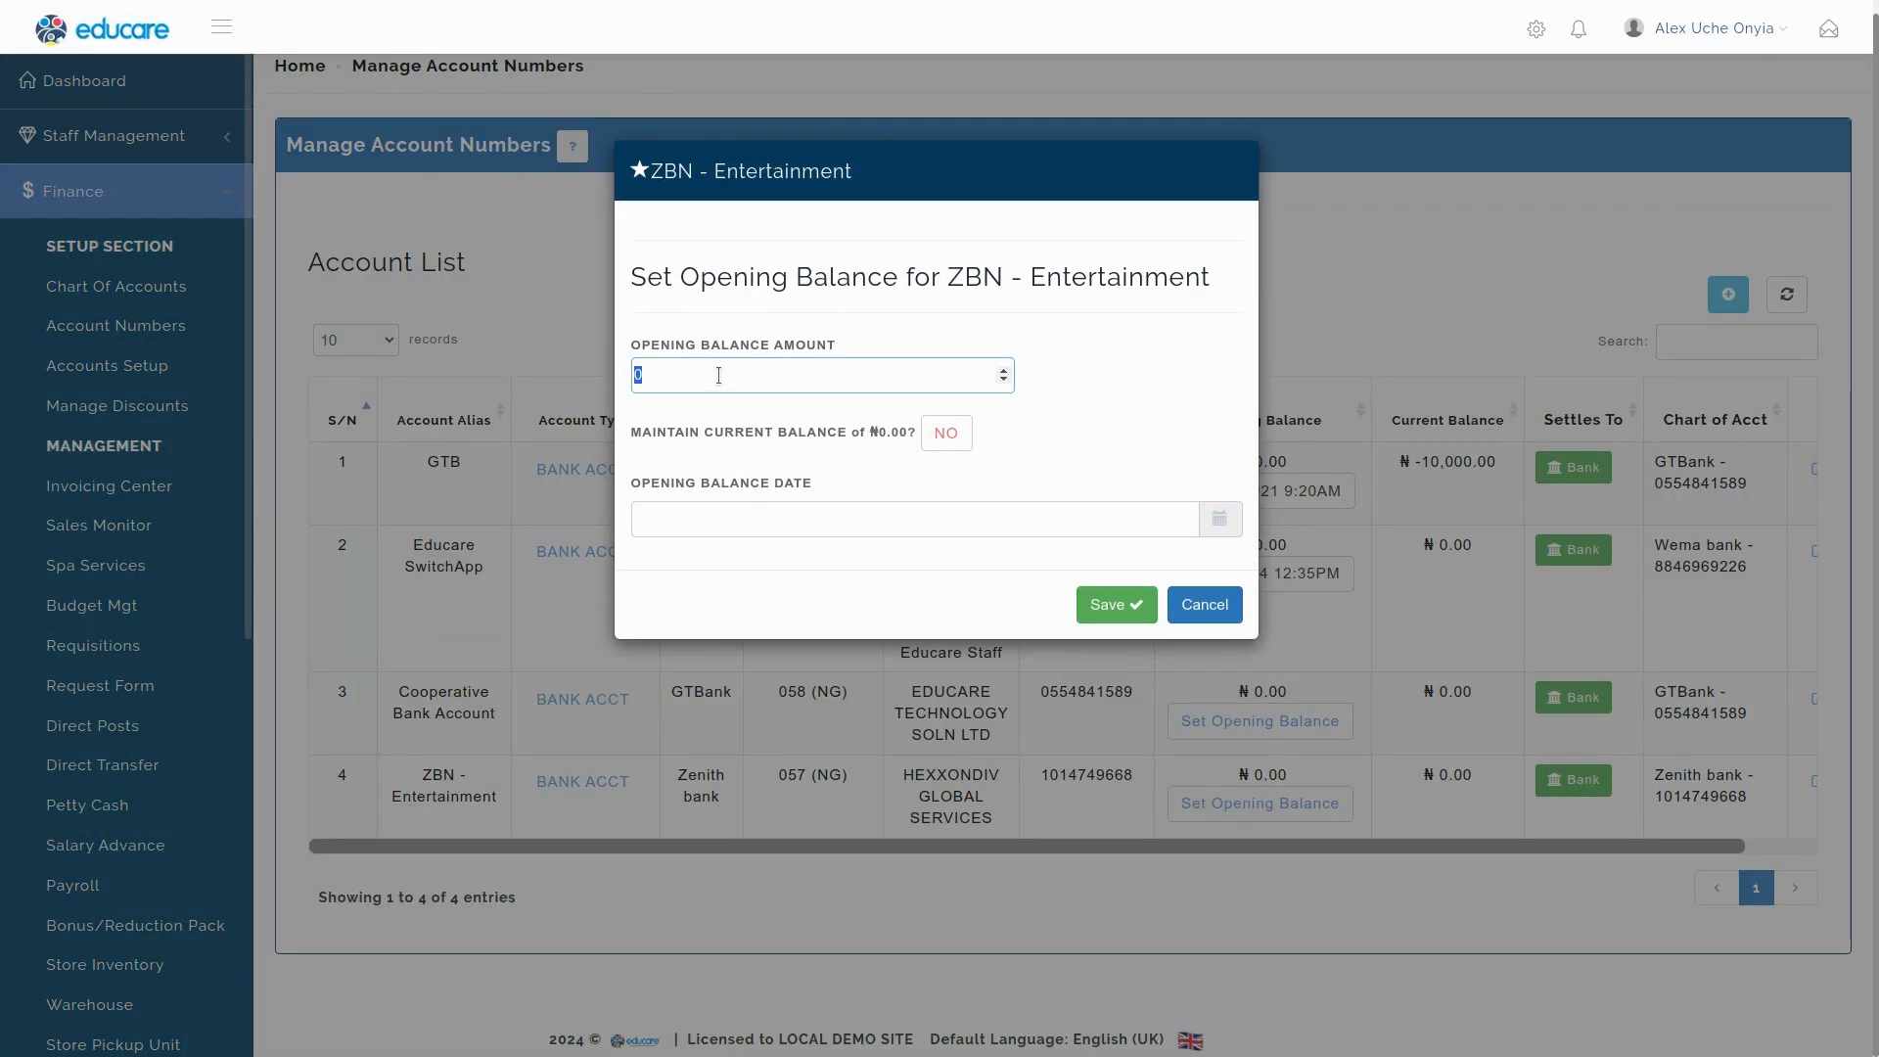
pyautogui.write('200')
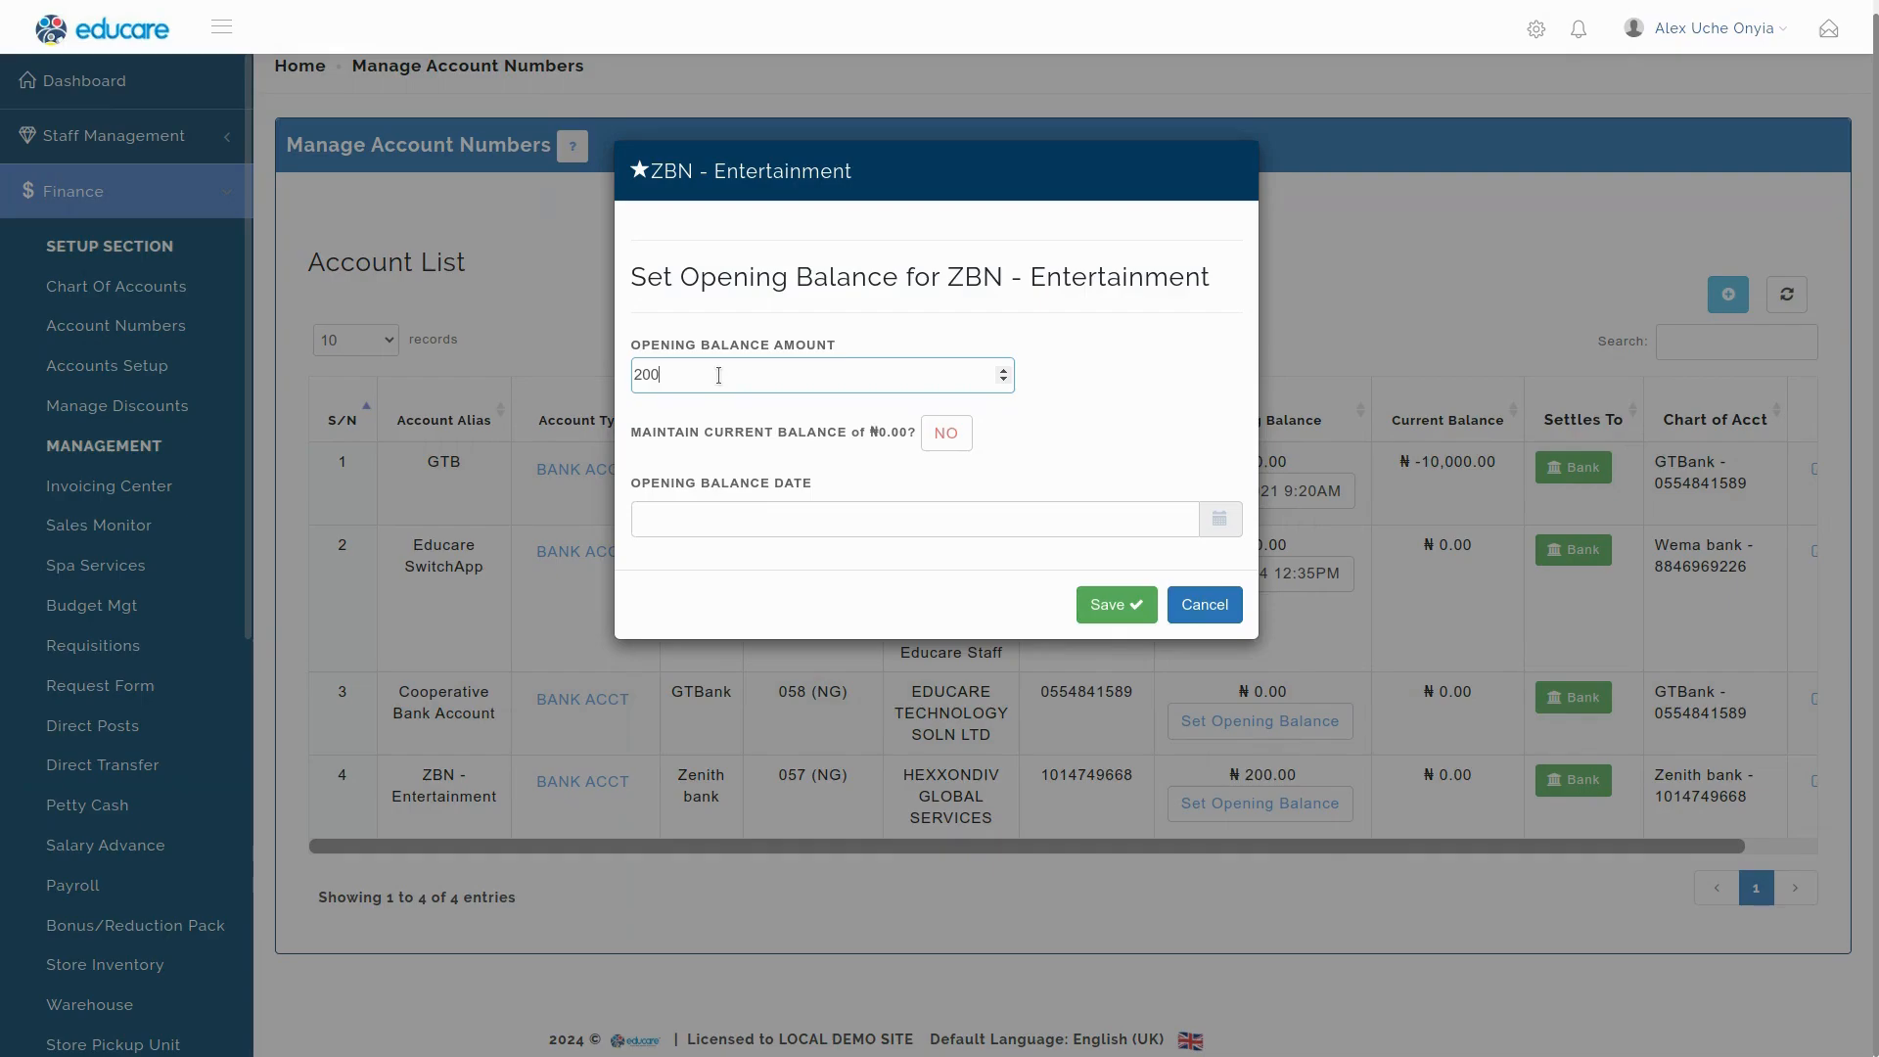
pyautogui.write('500')
pyautogui.moveTo(948, 277); pyautogui.dragTo(1231, 286)
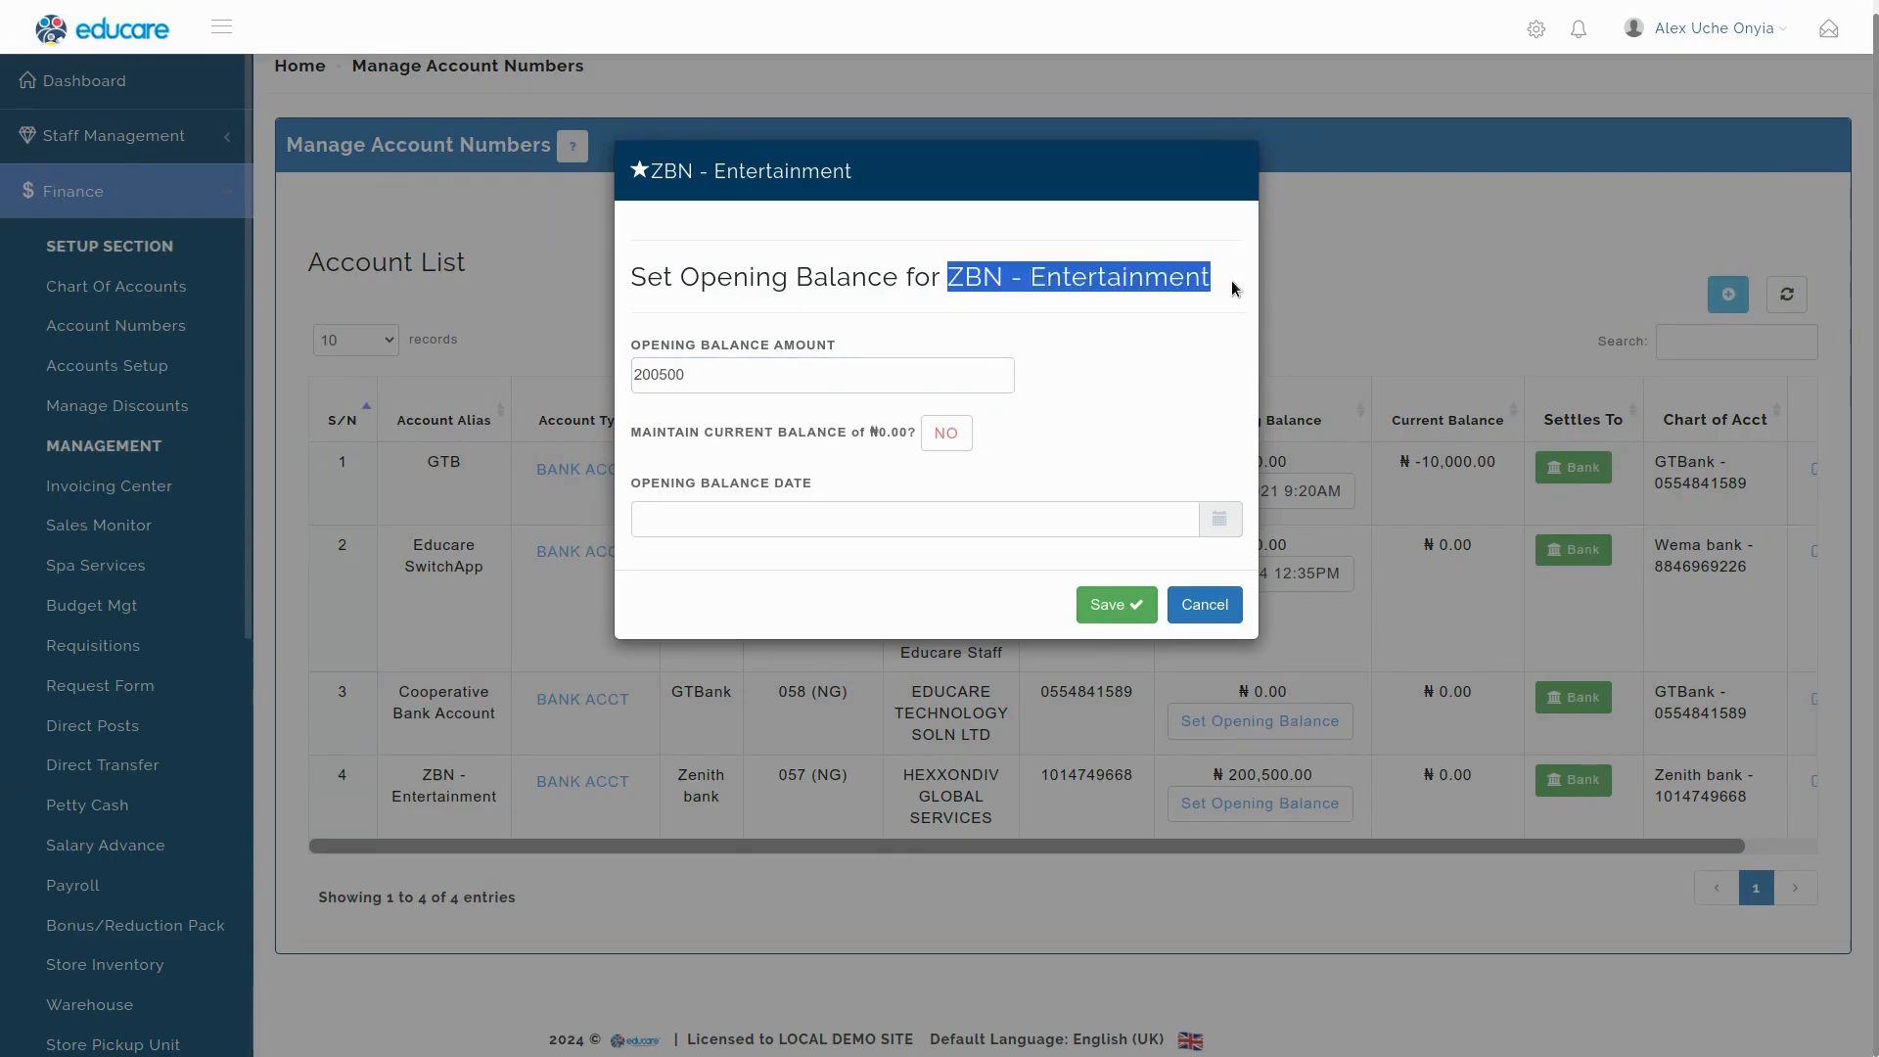
pyautogui.click(1165, 326)
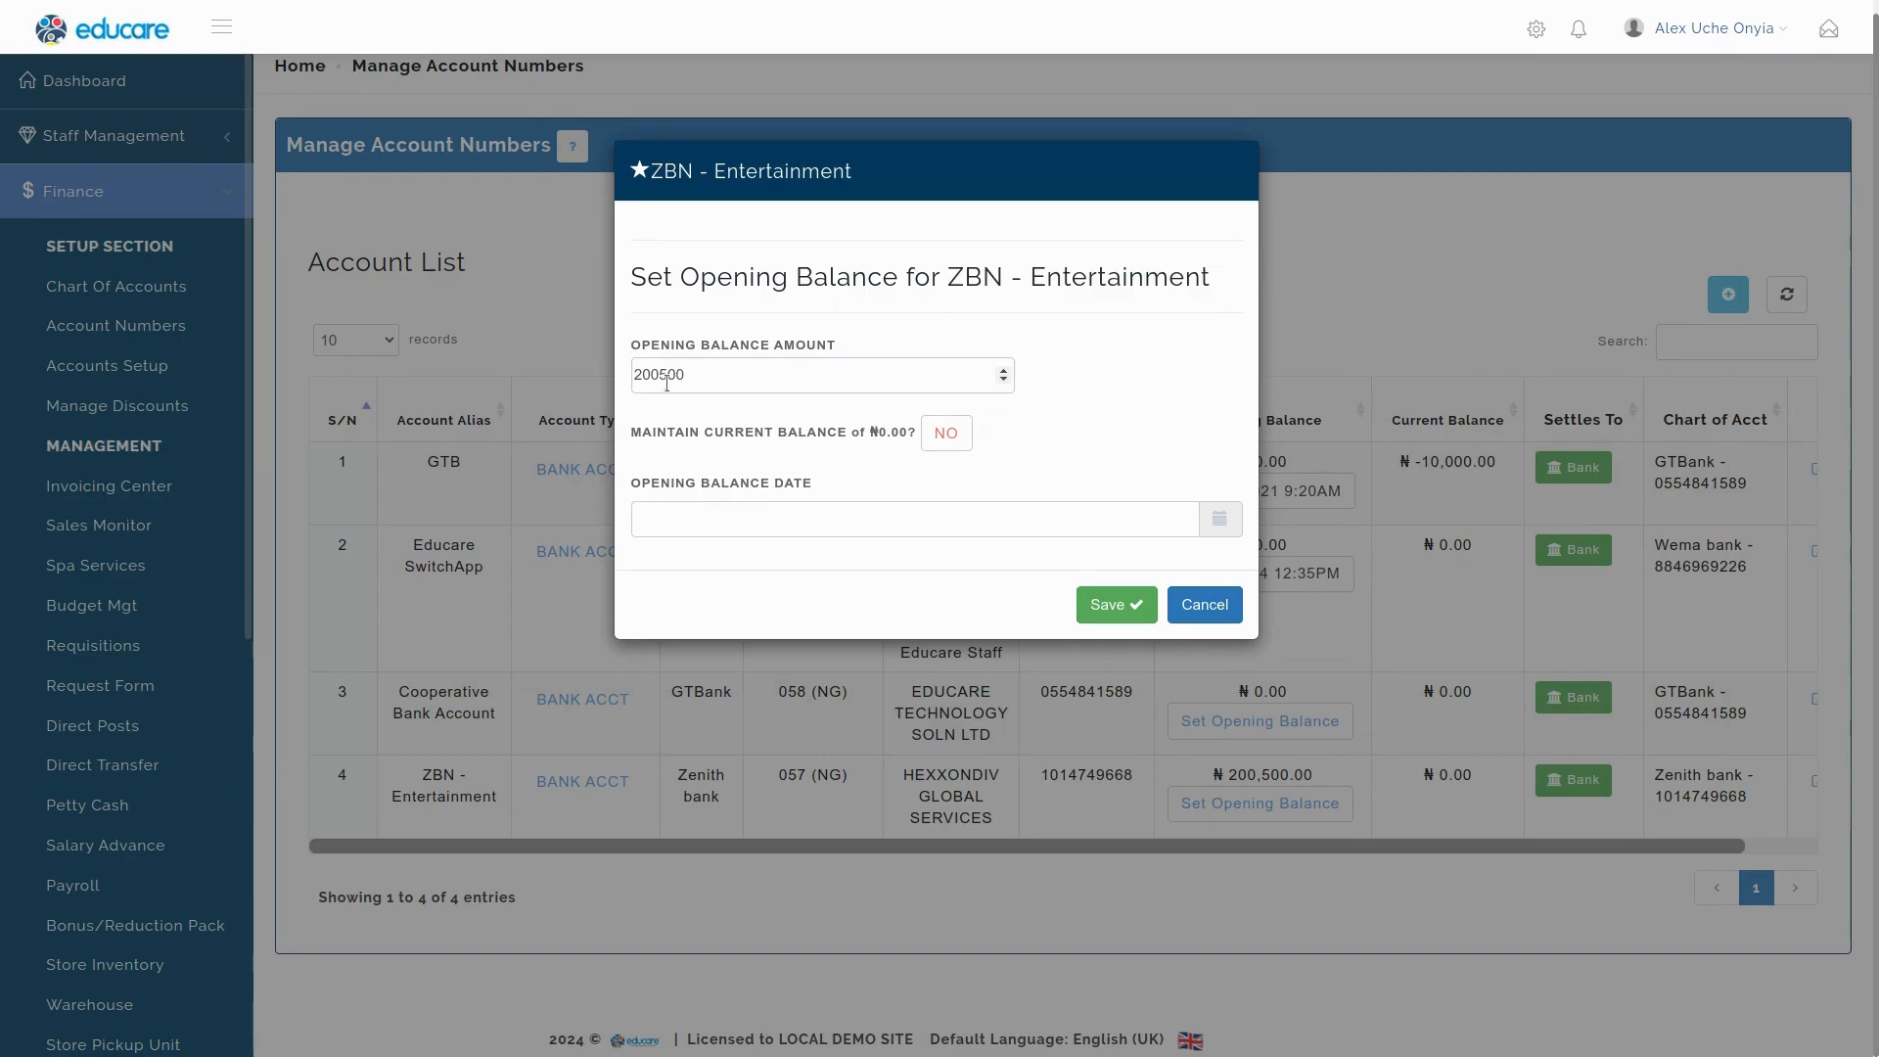
# Set Maintain Current Balance to No, keeping the 200500 amount.
pyautogui.click(945, 437)
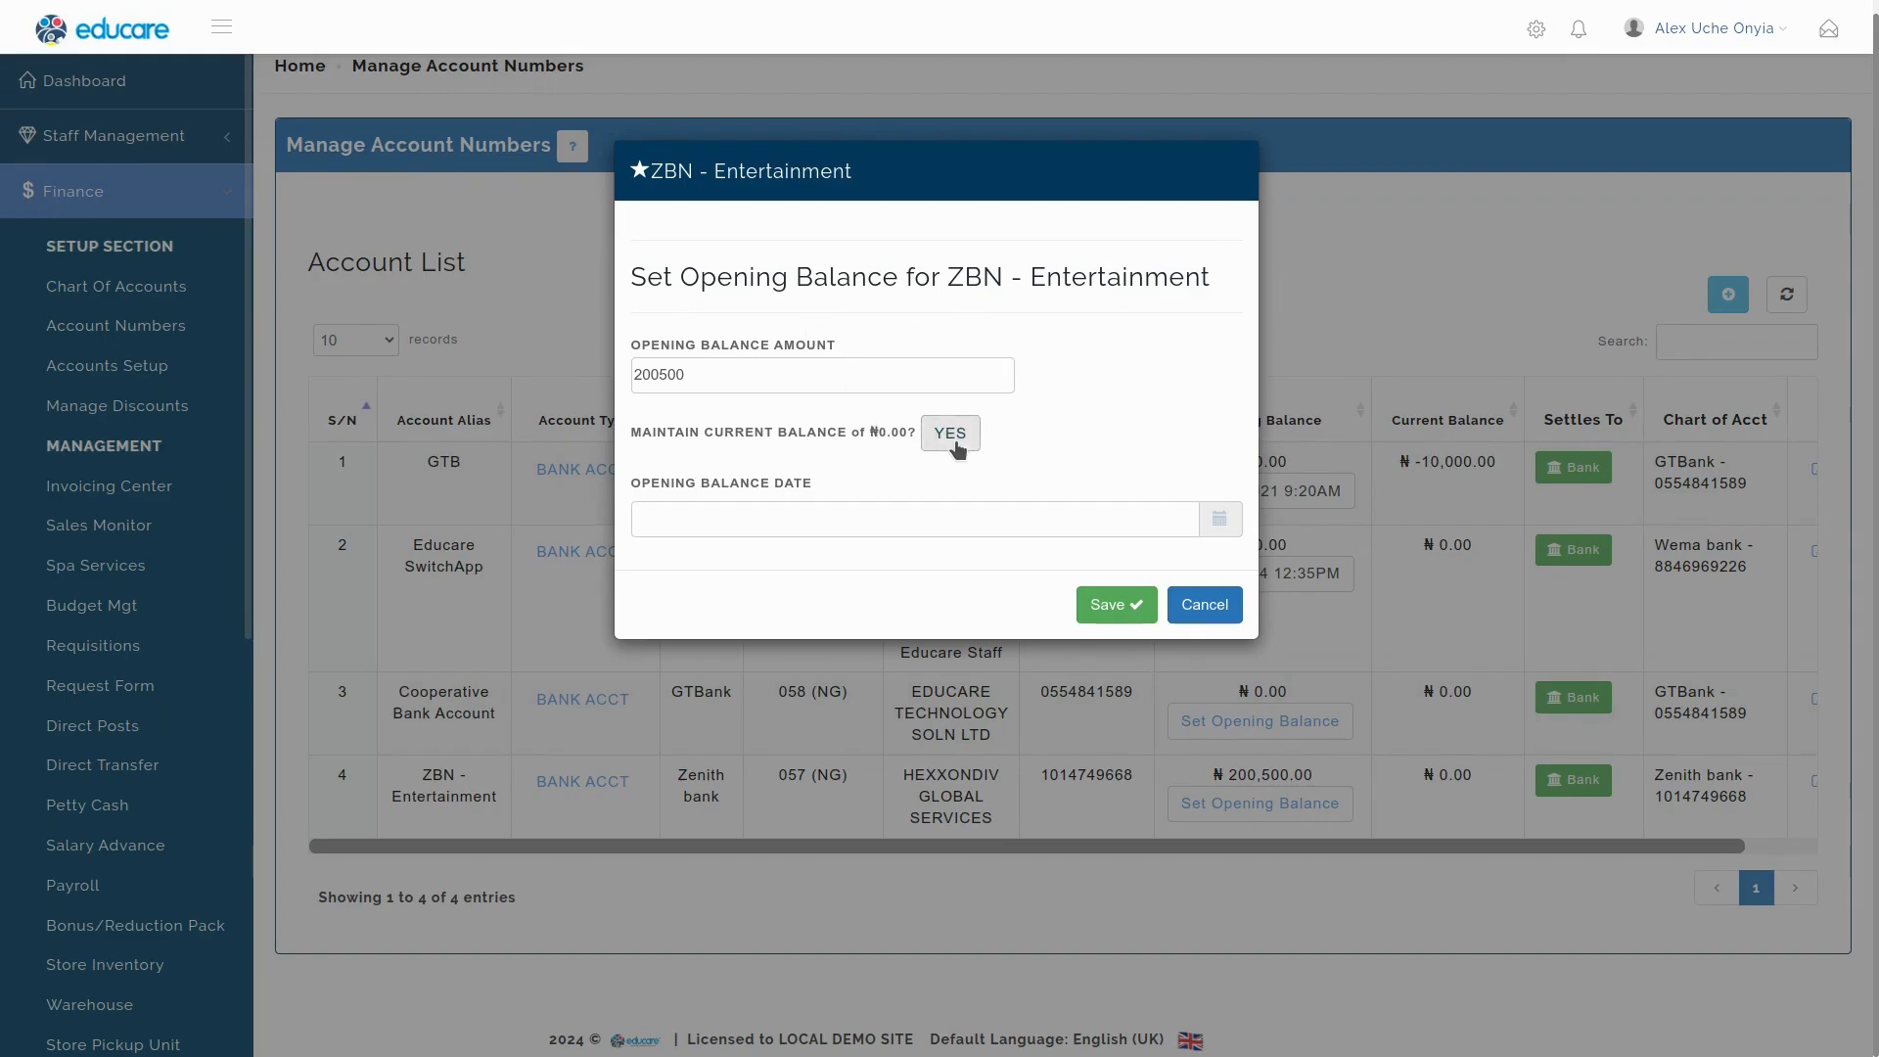
pyautogui.click(957, 446)
pyautogui.moveTo(633, 437); pyautogui.dragTo(861, 444)
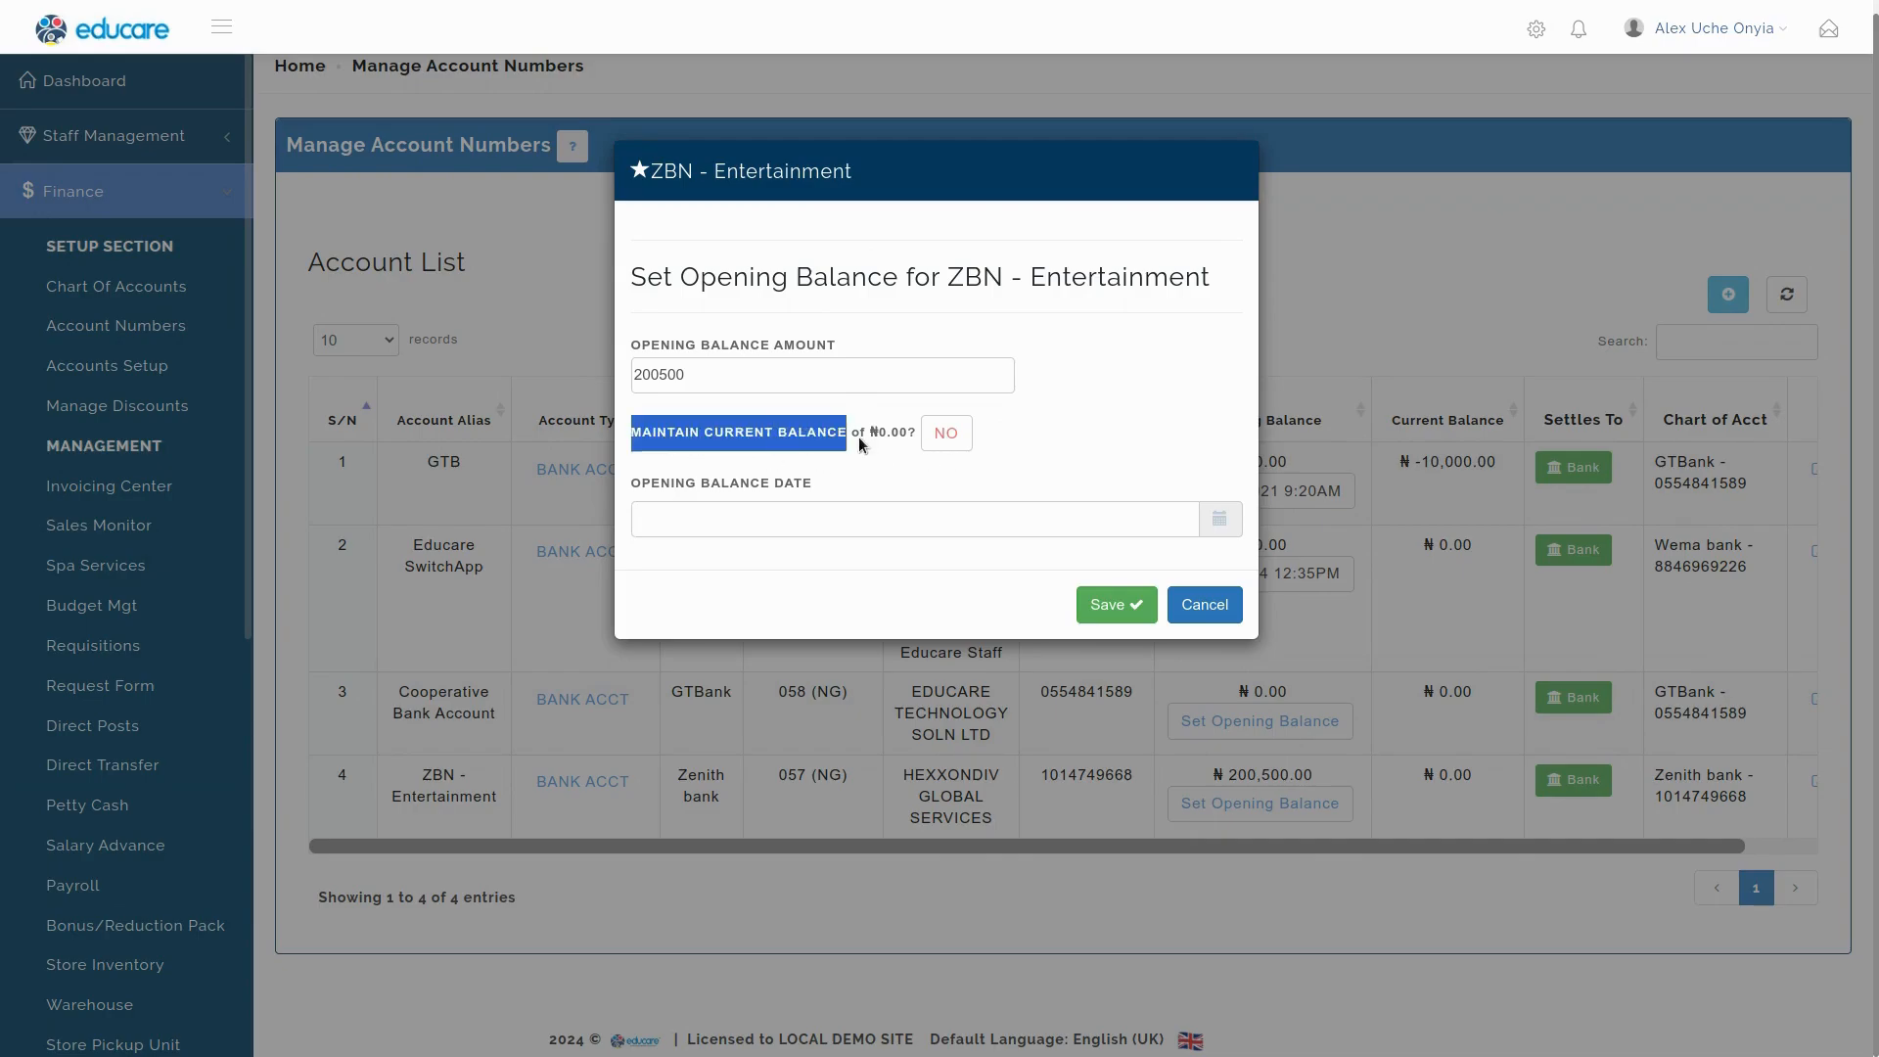
pyautogui.click(962, 456)
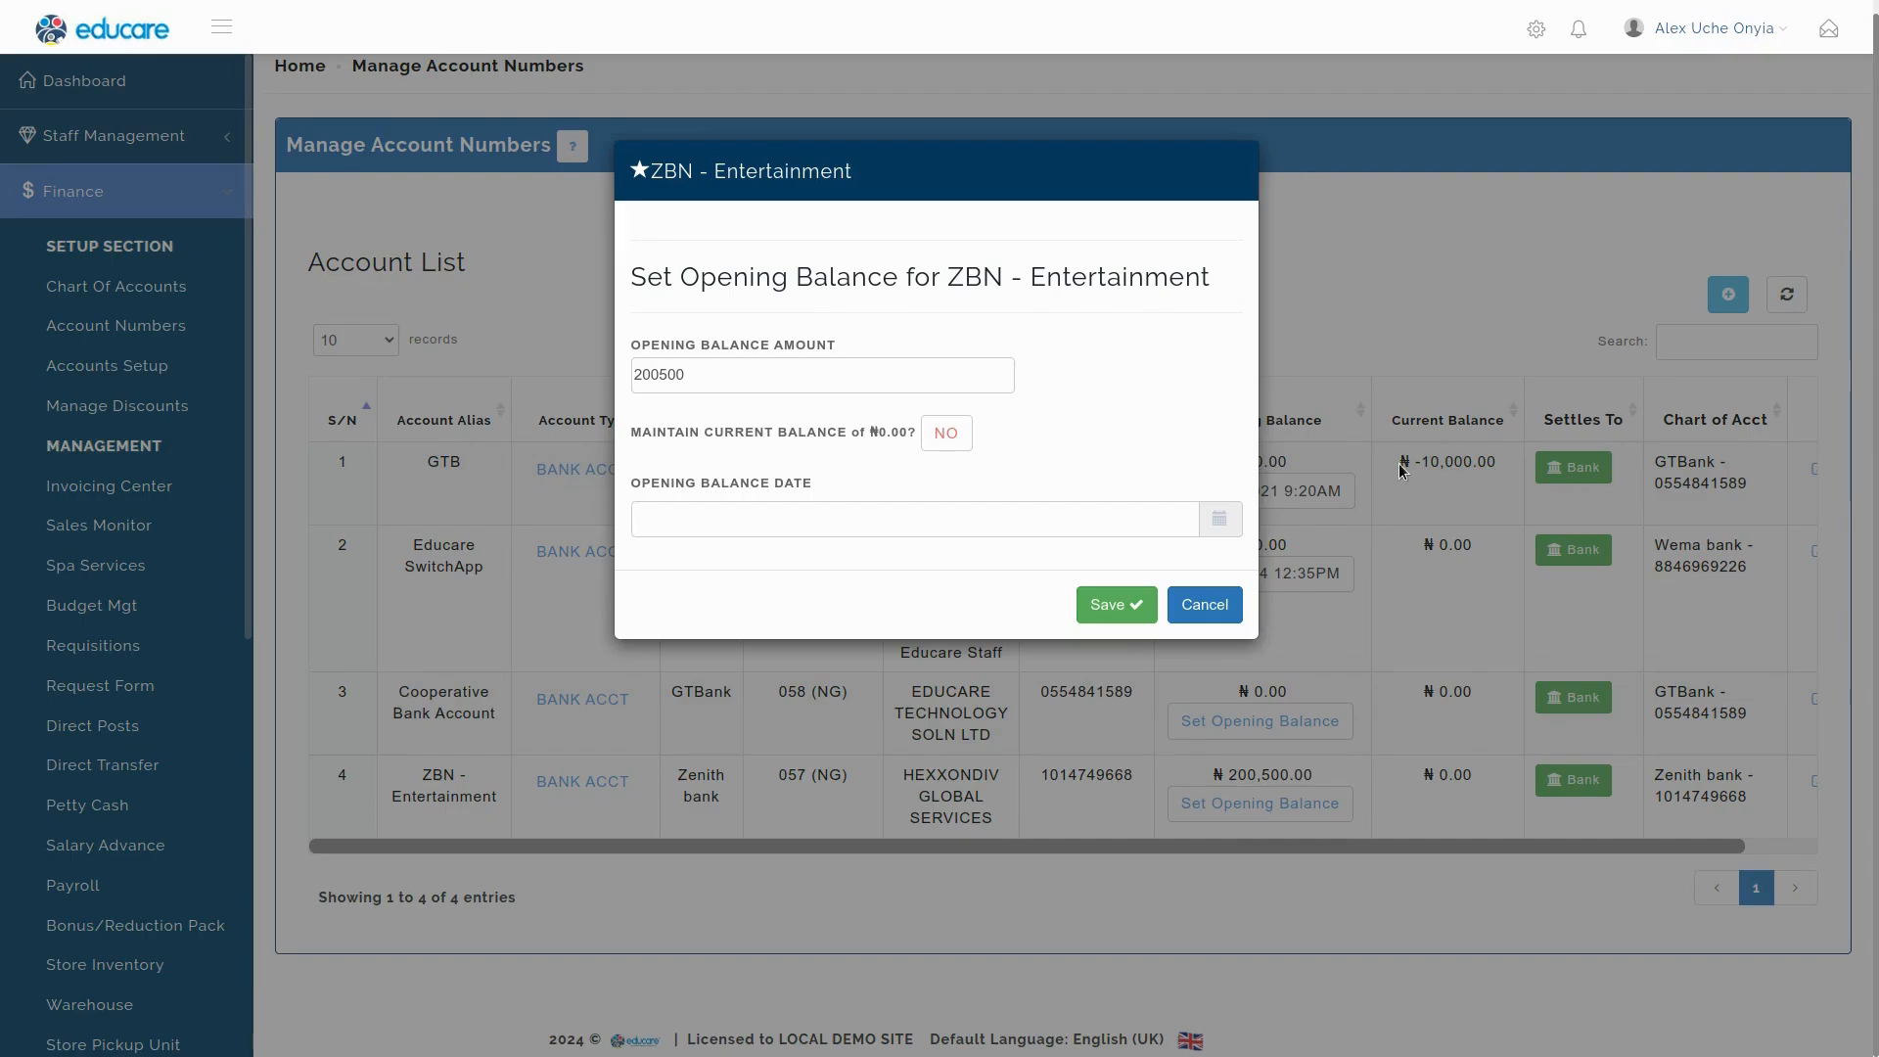
pyautogui.click(945, 434)
pyautogui.click(654, 370)
pyautogui.doubleClick(654, 370)
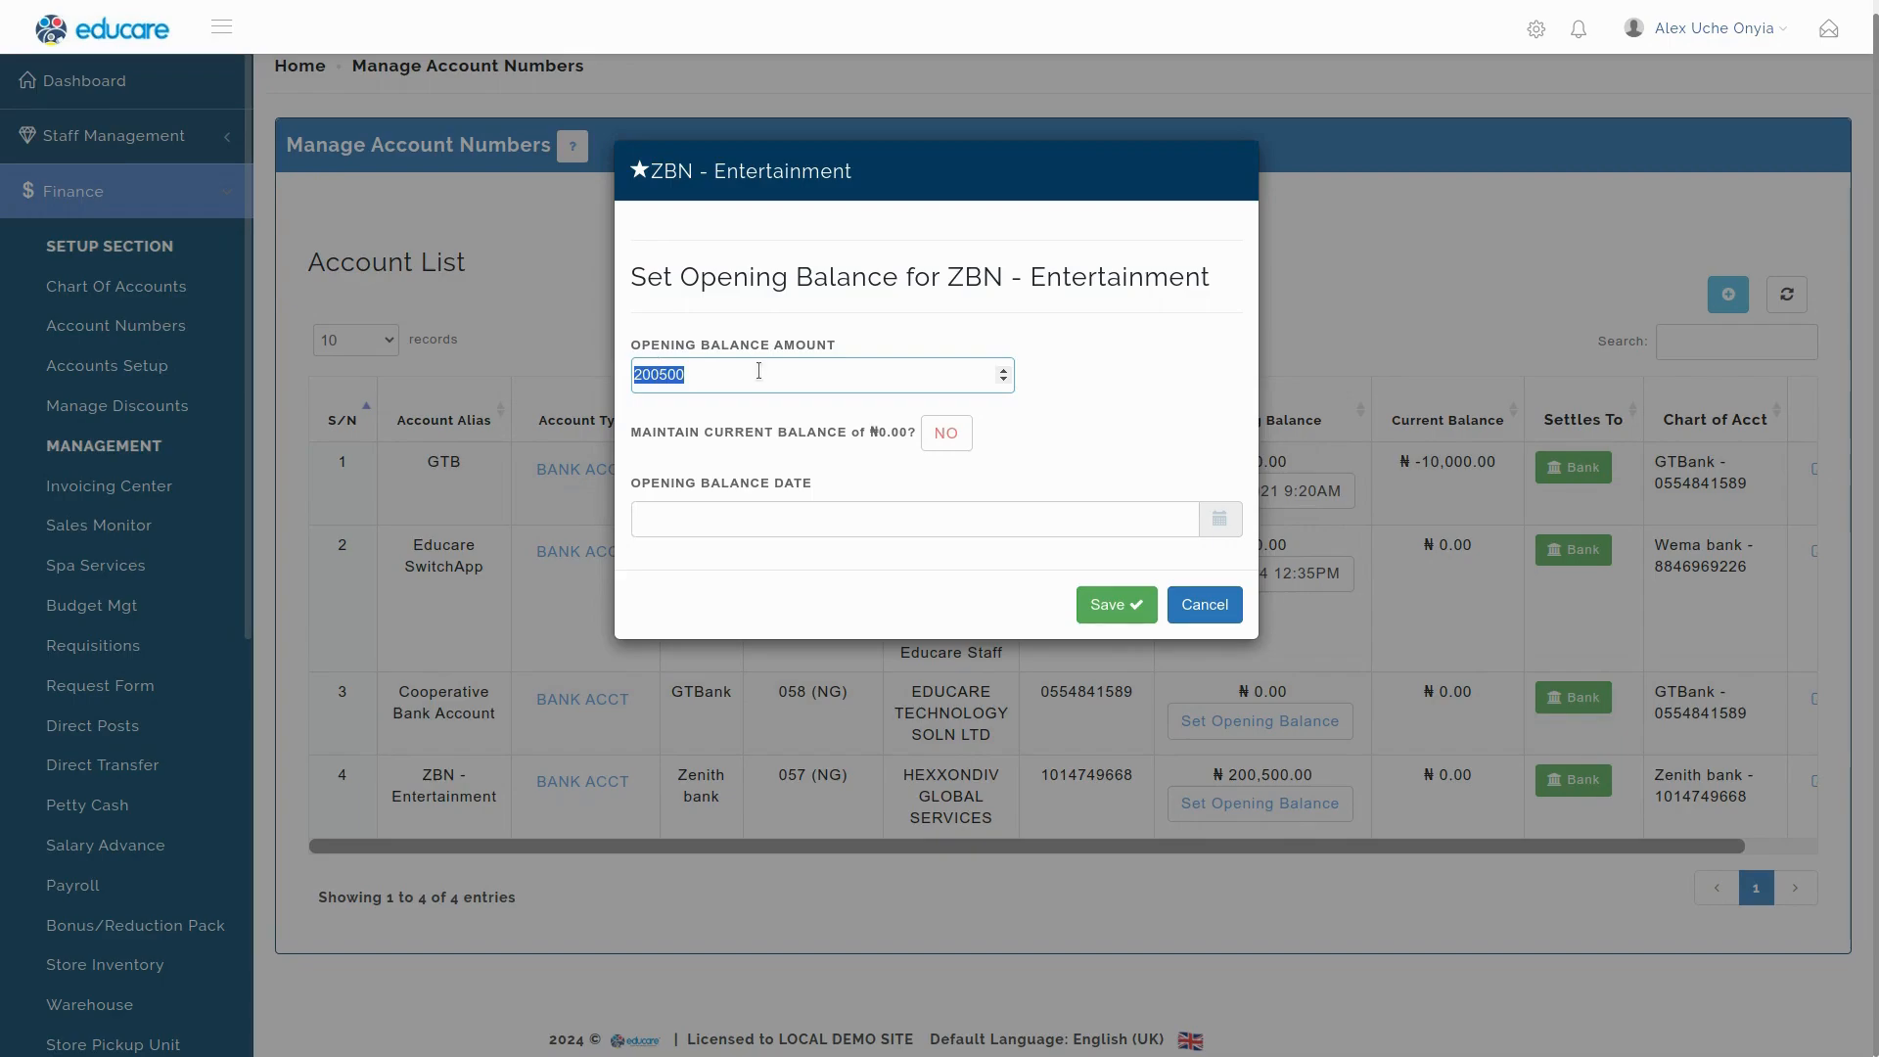
pyautogui.click(1107, 407)
# Date the opening balance 30 Nov 2024, 8:20 AM and save it.
pyautogui.click(1236, 523)
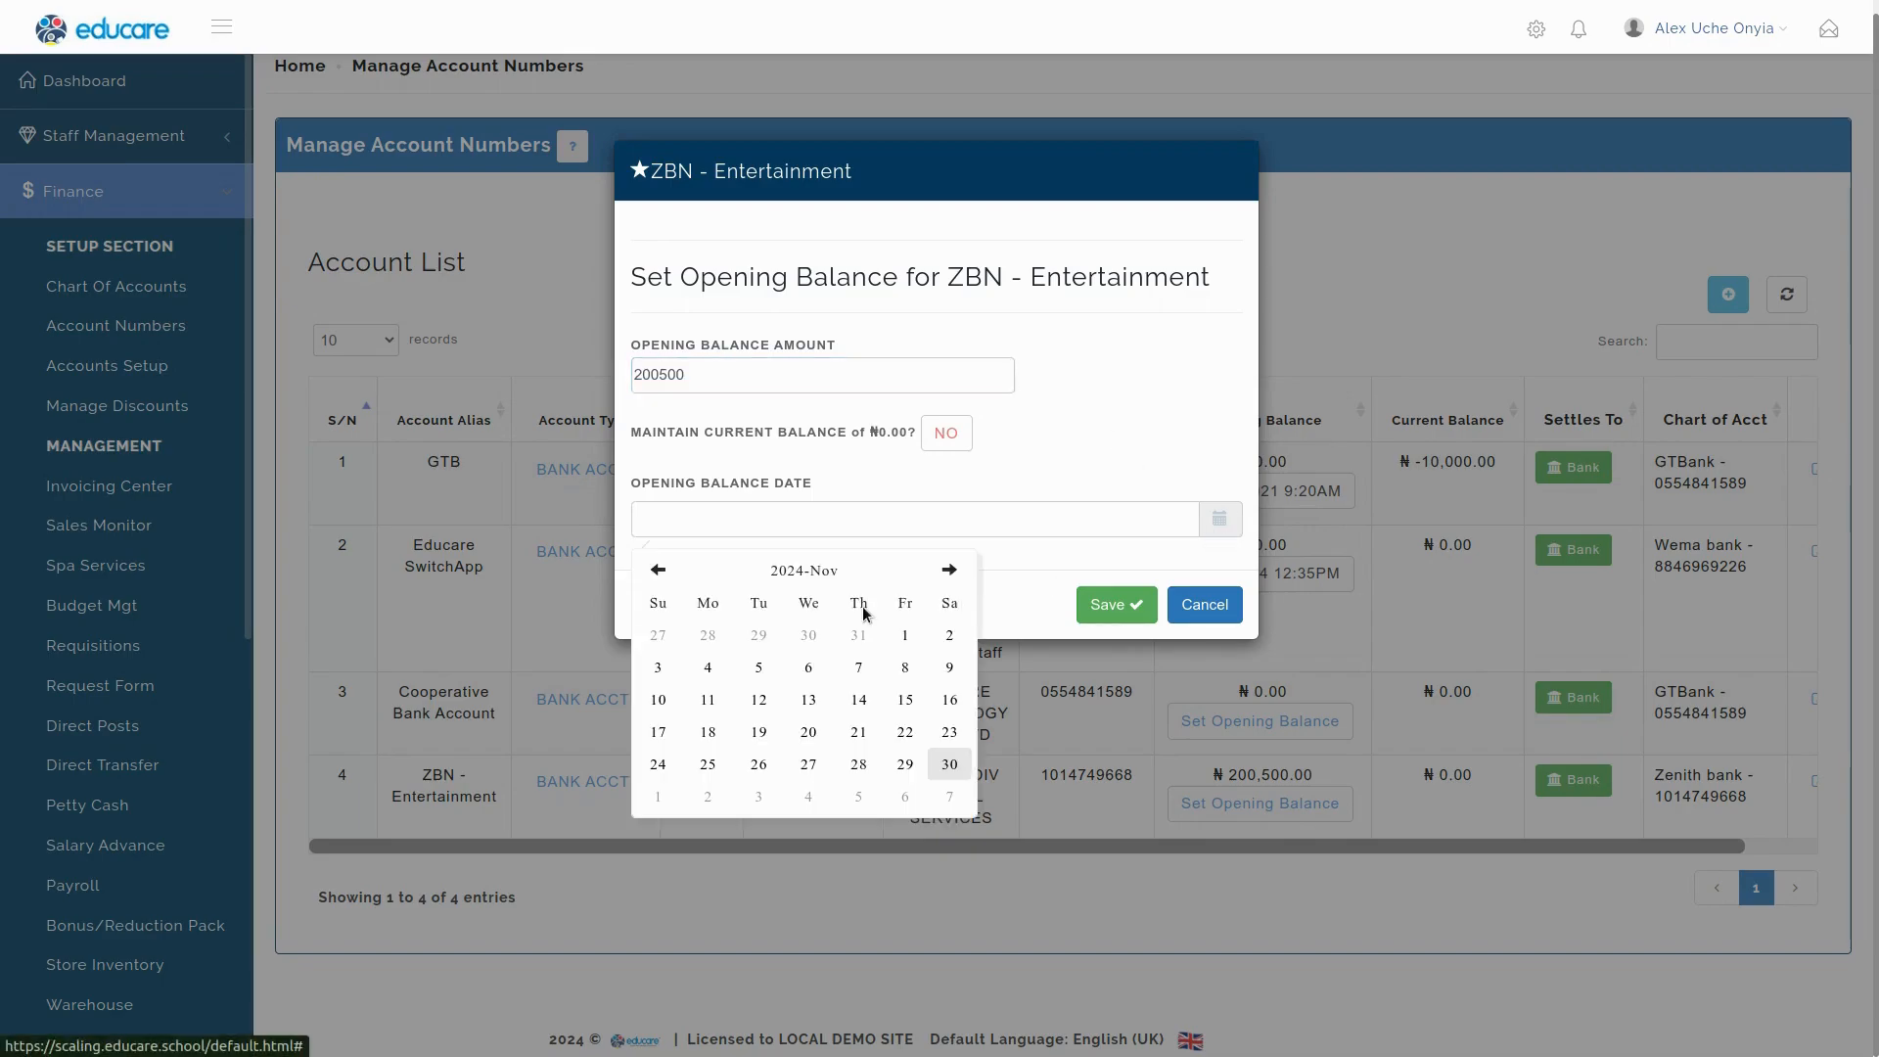
pyautogui.click(948, 761)
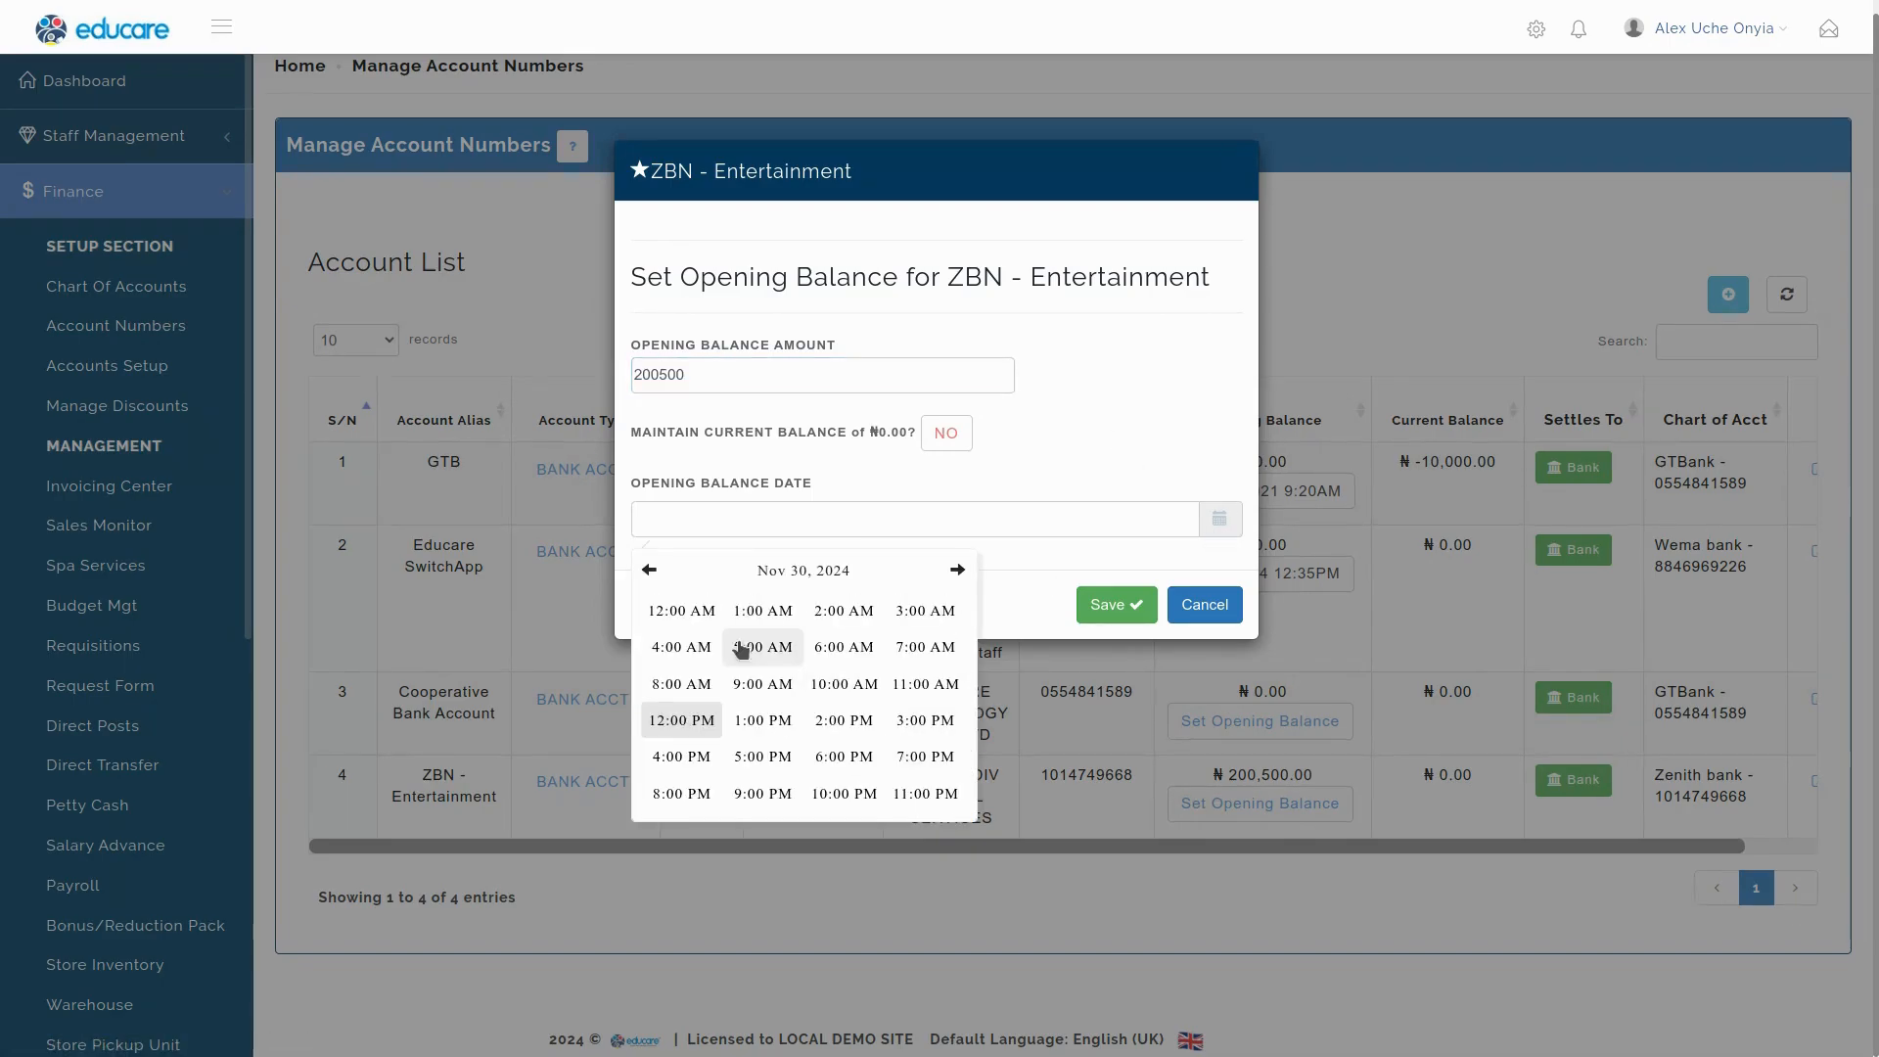
pyautogui.click(682, 684)
pyautogui.click(690, 647)
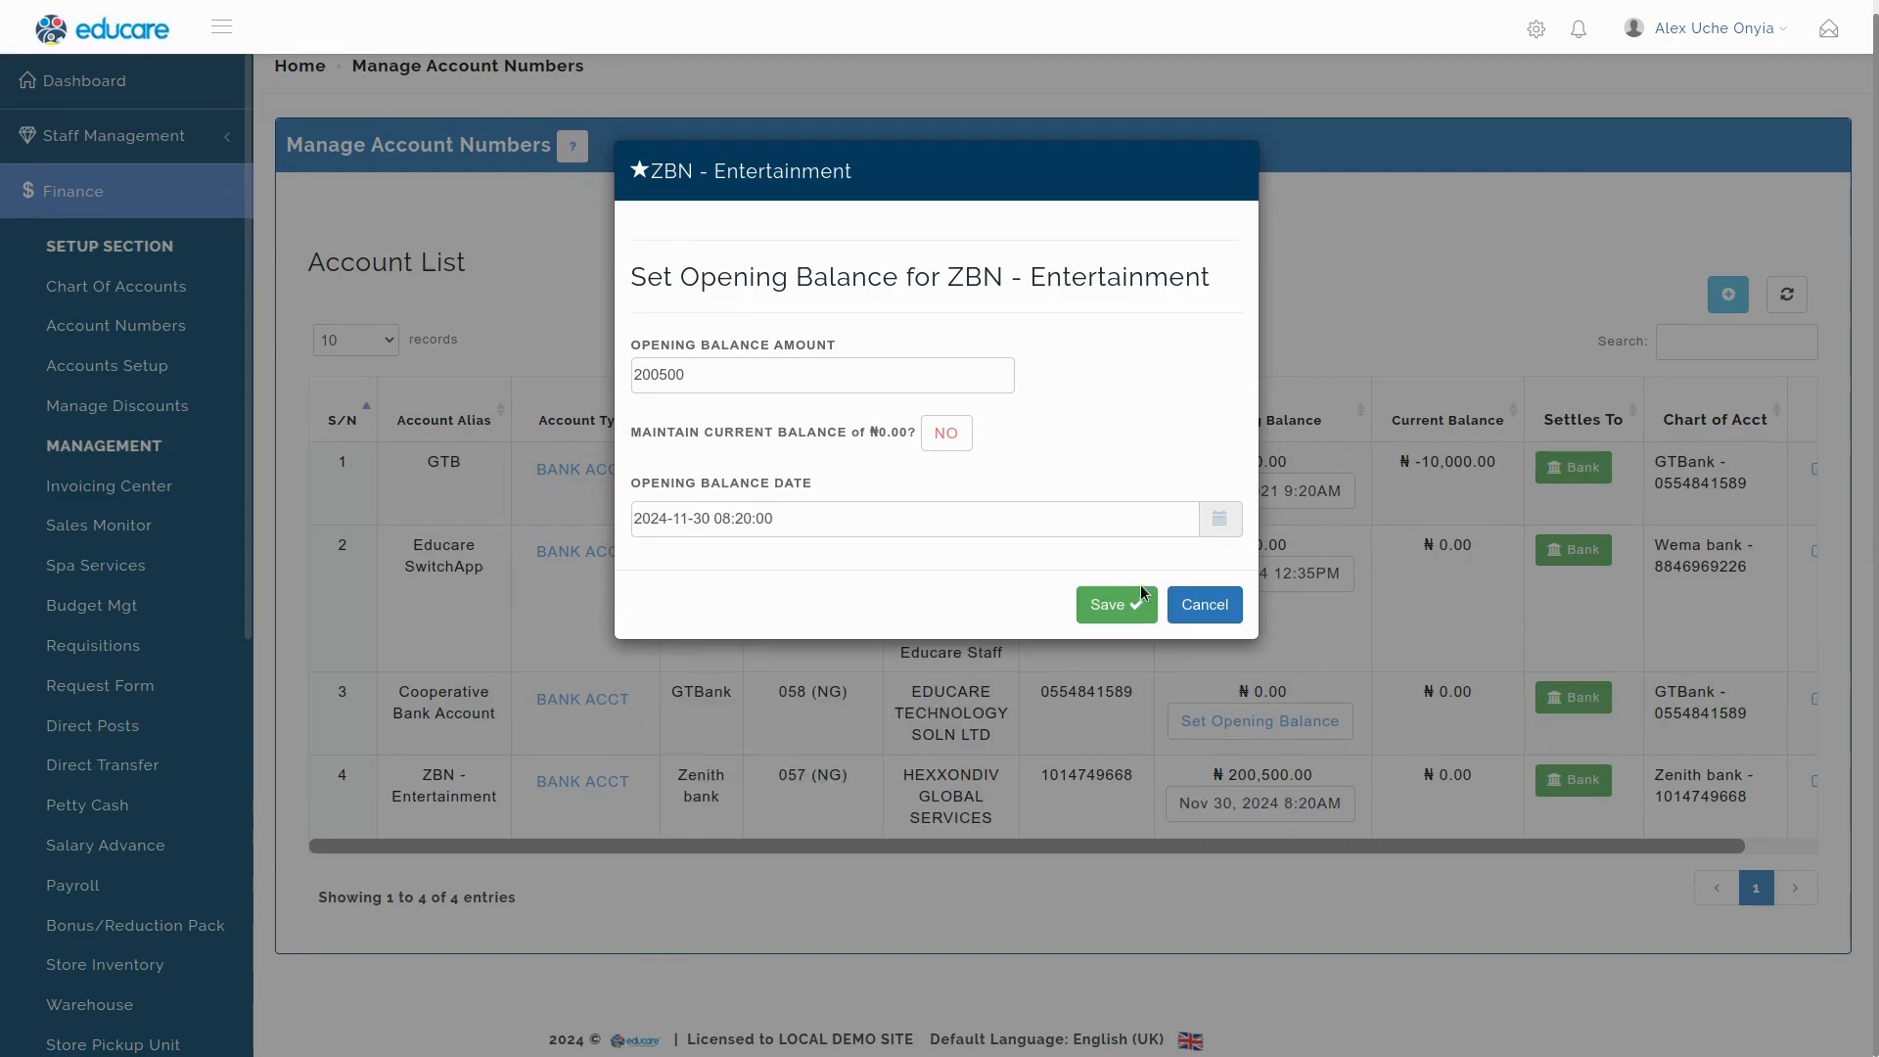
pyautogui.click(1104, 624)
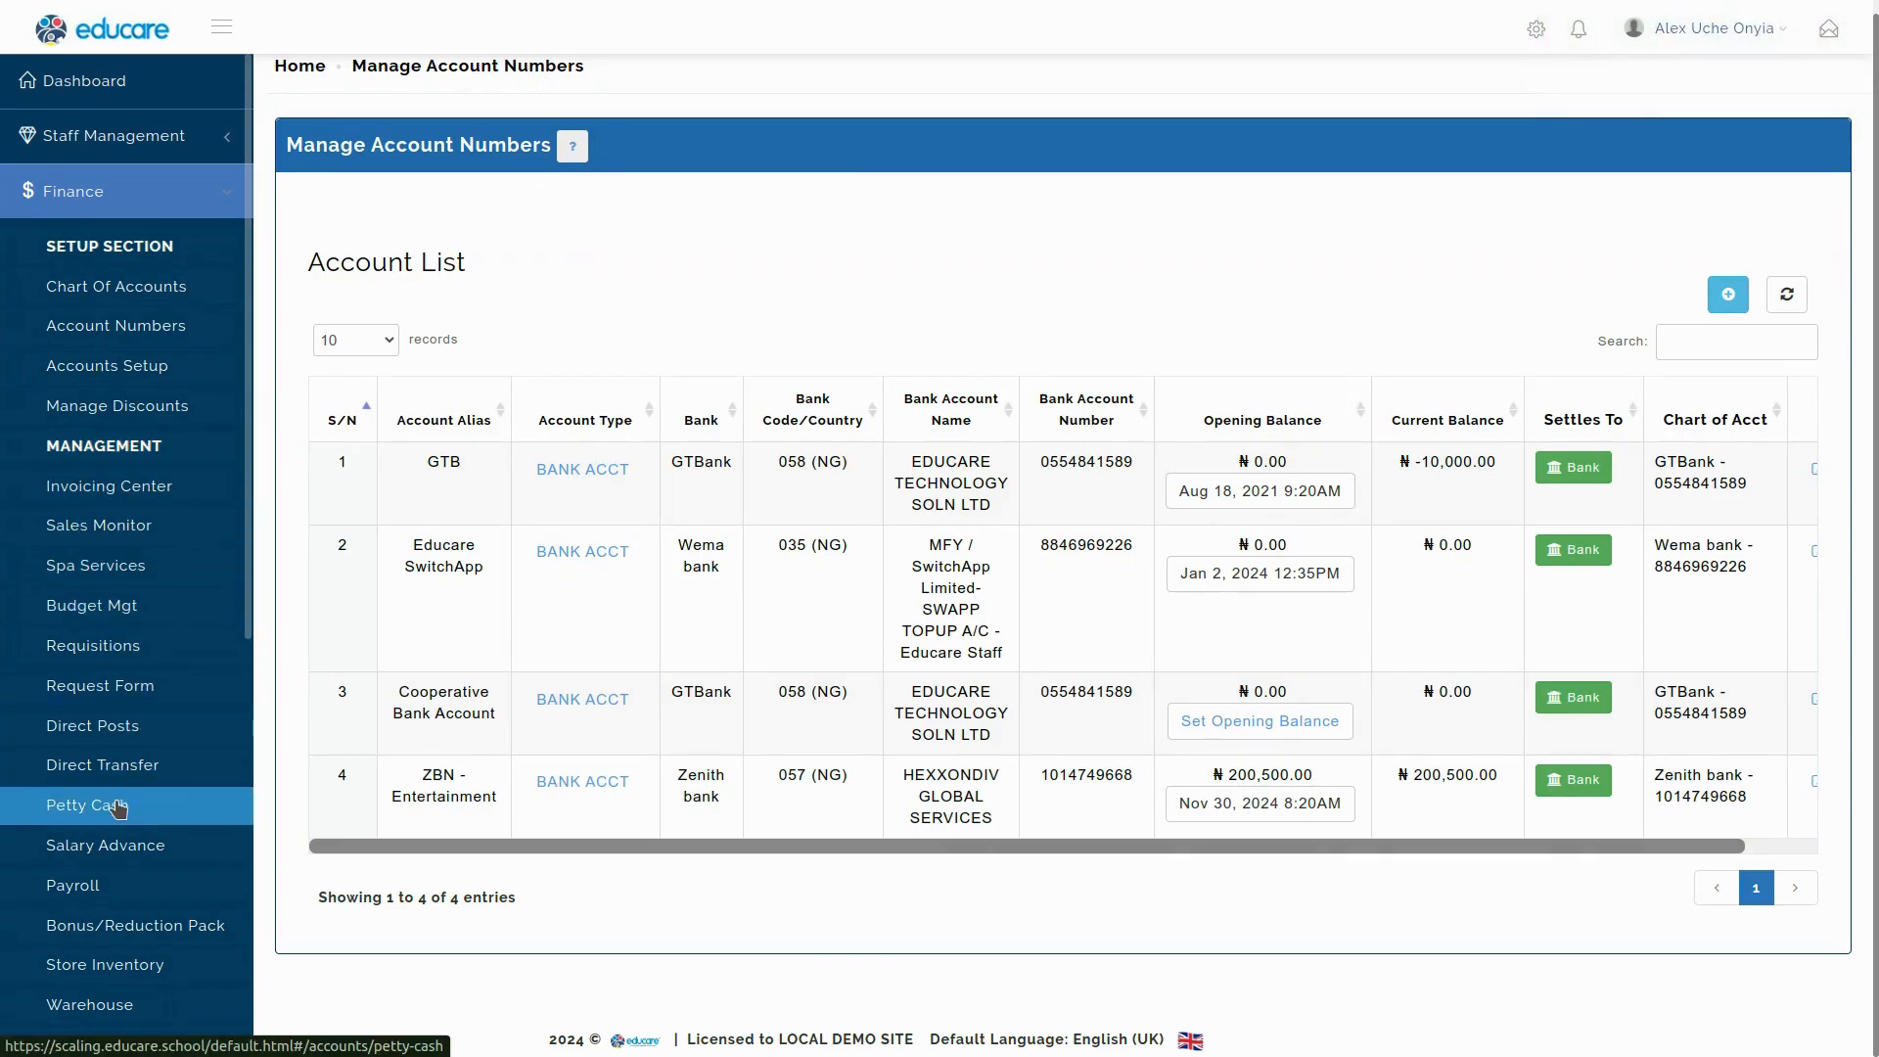
pyautogui.scroll(-2, 117, 793)
pyautogui.scroll(-5, 116, 901)
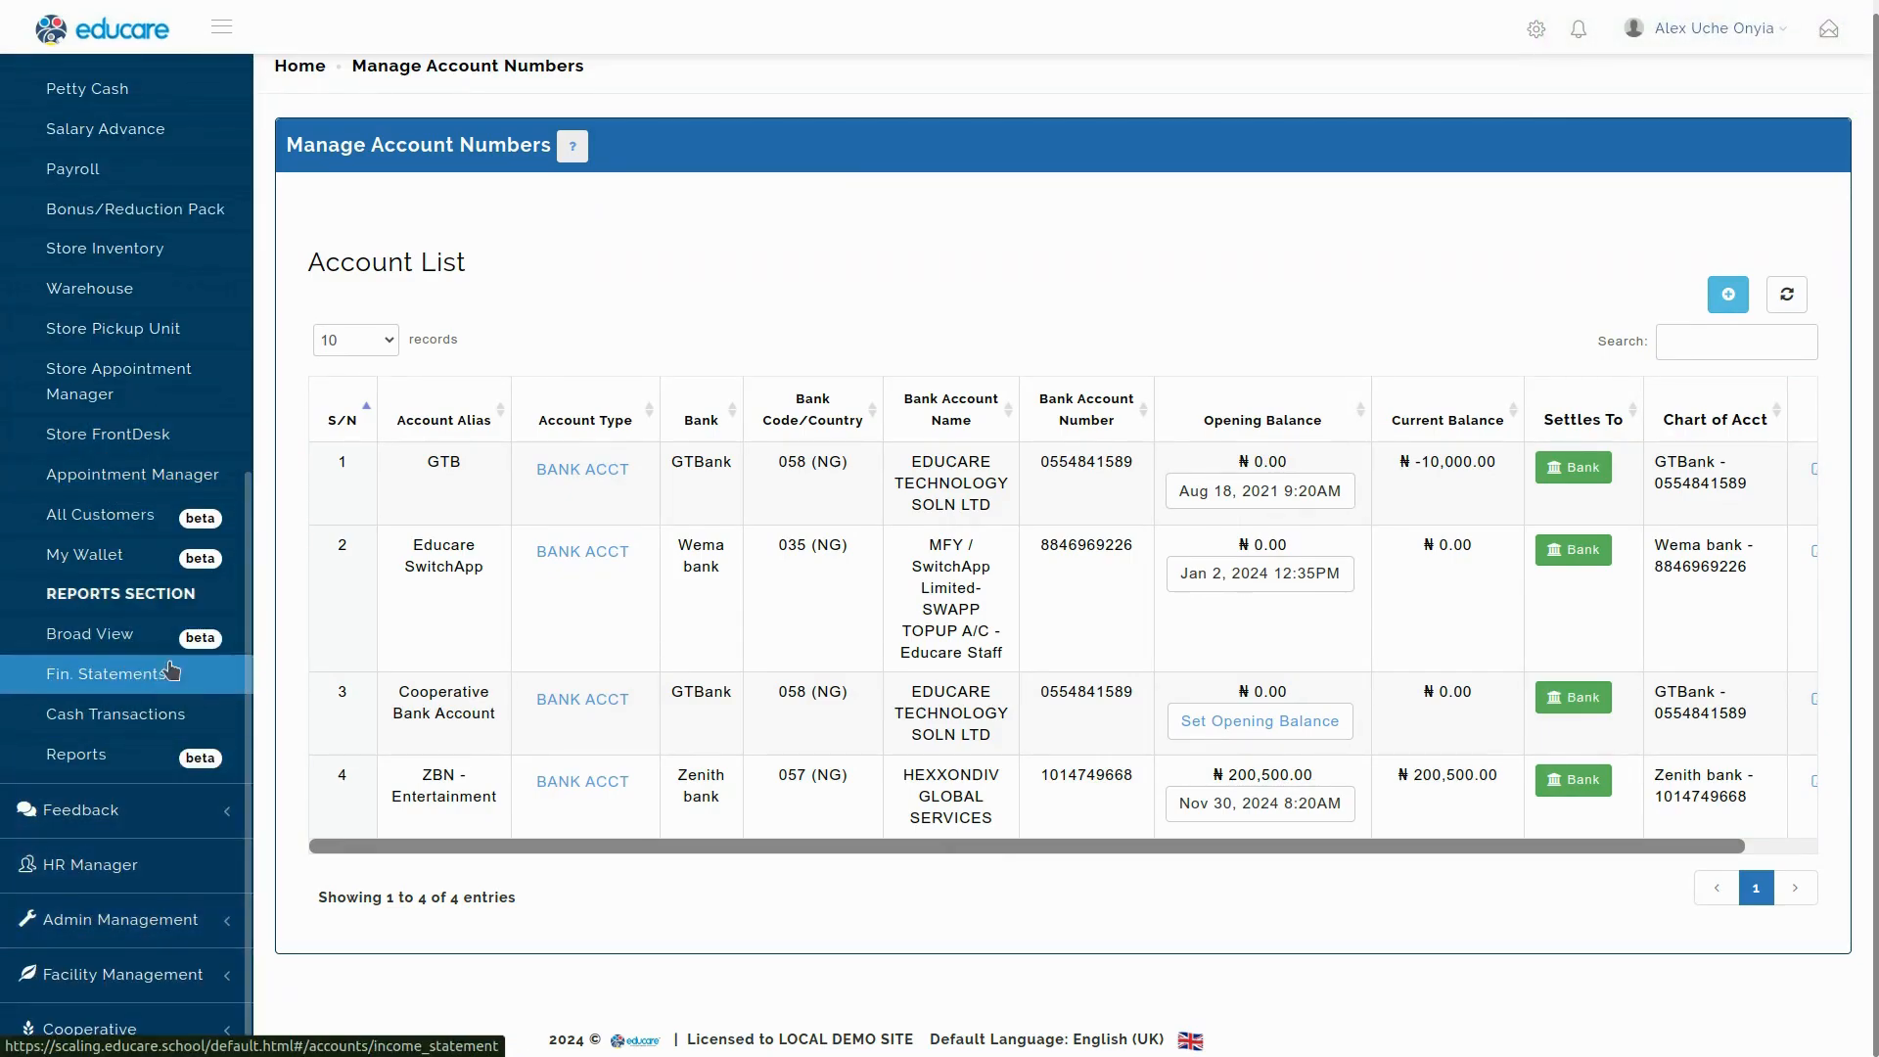
pyautogui.scroll(1, 1124, 611)
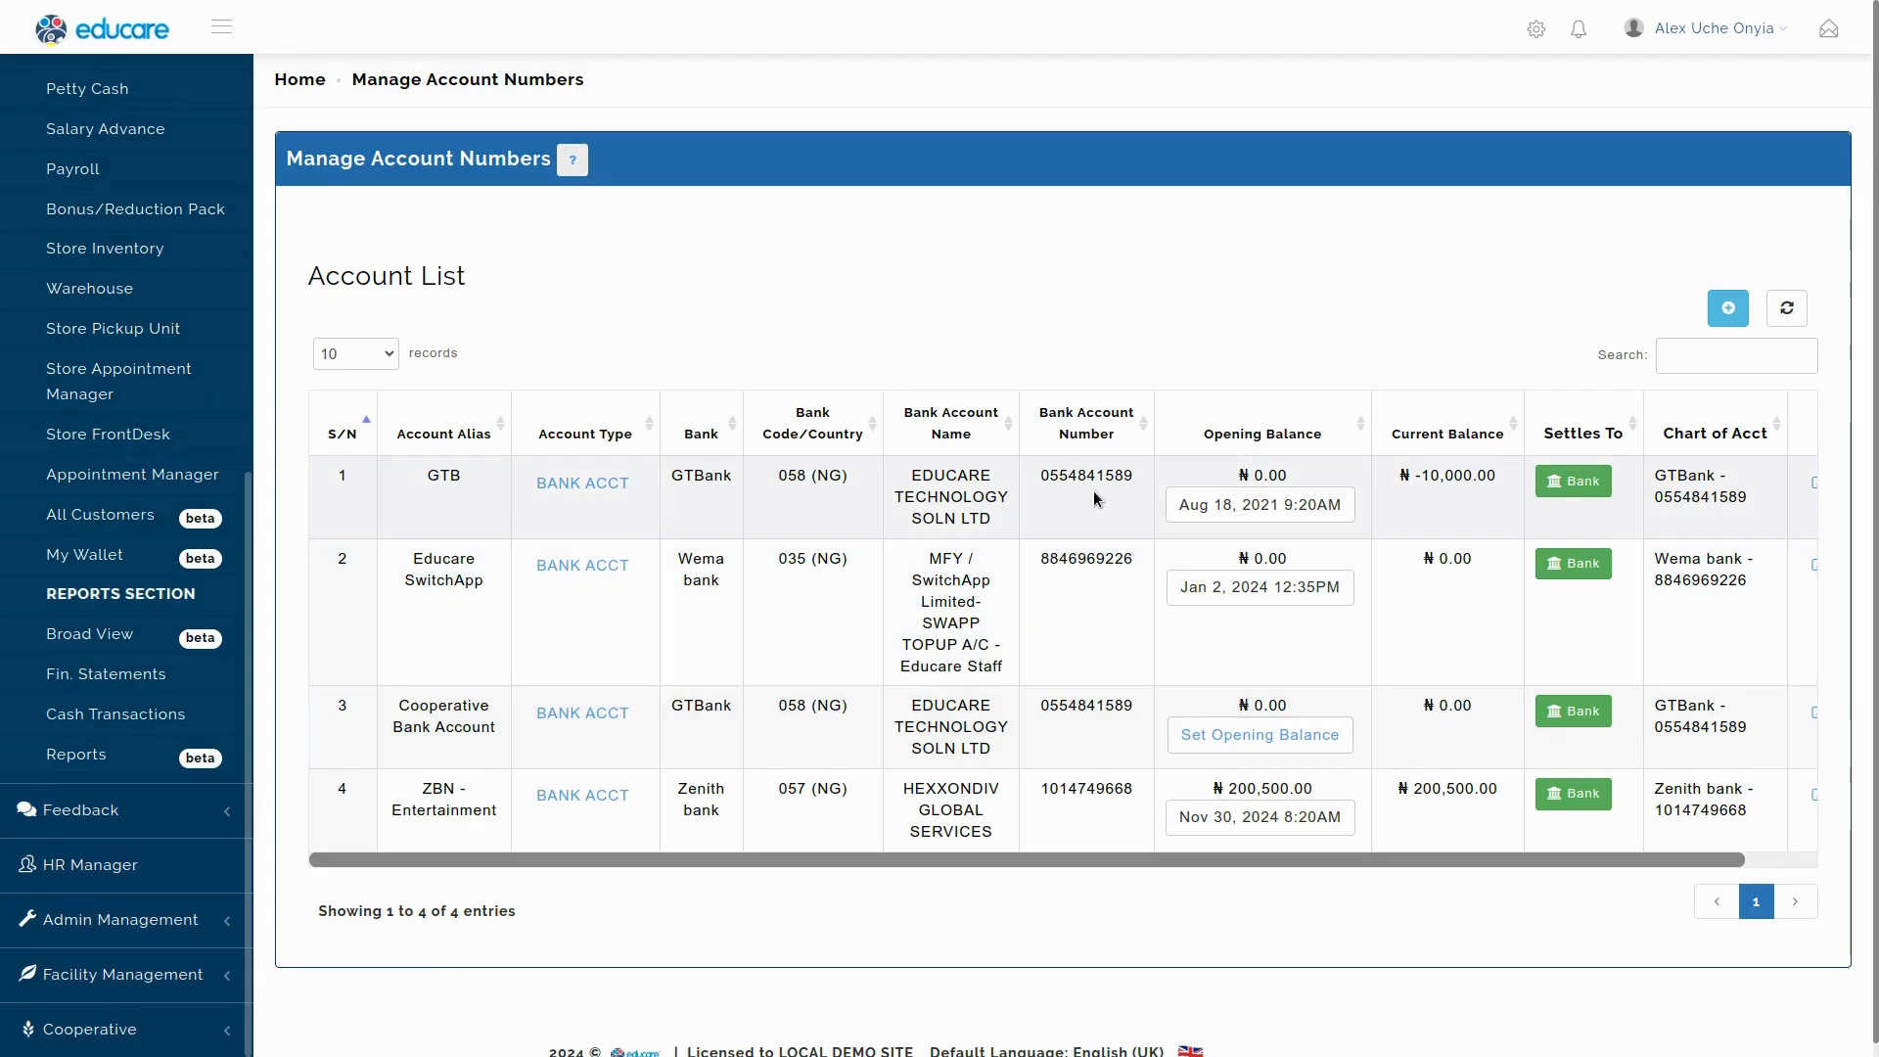
pyautogui.tripleClick(431, 805)
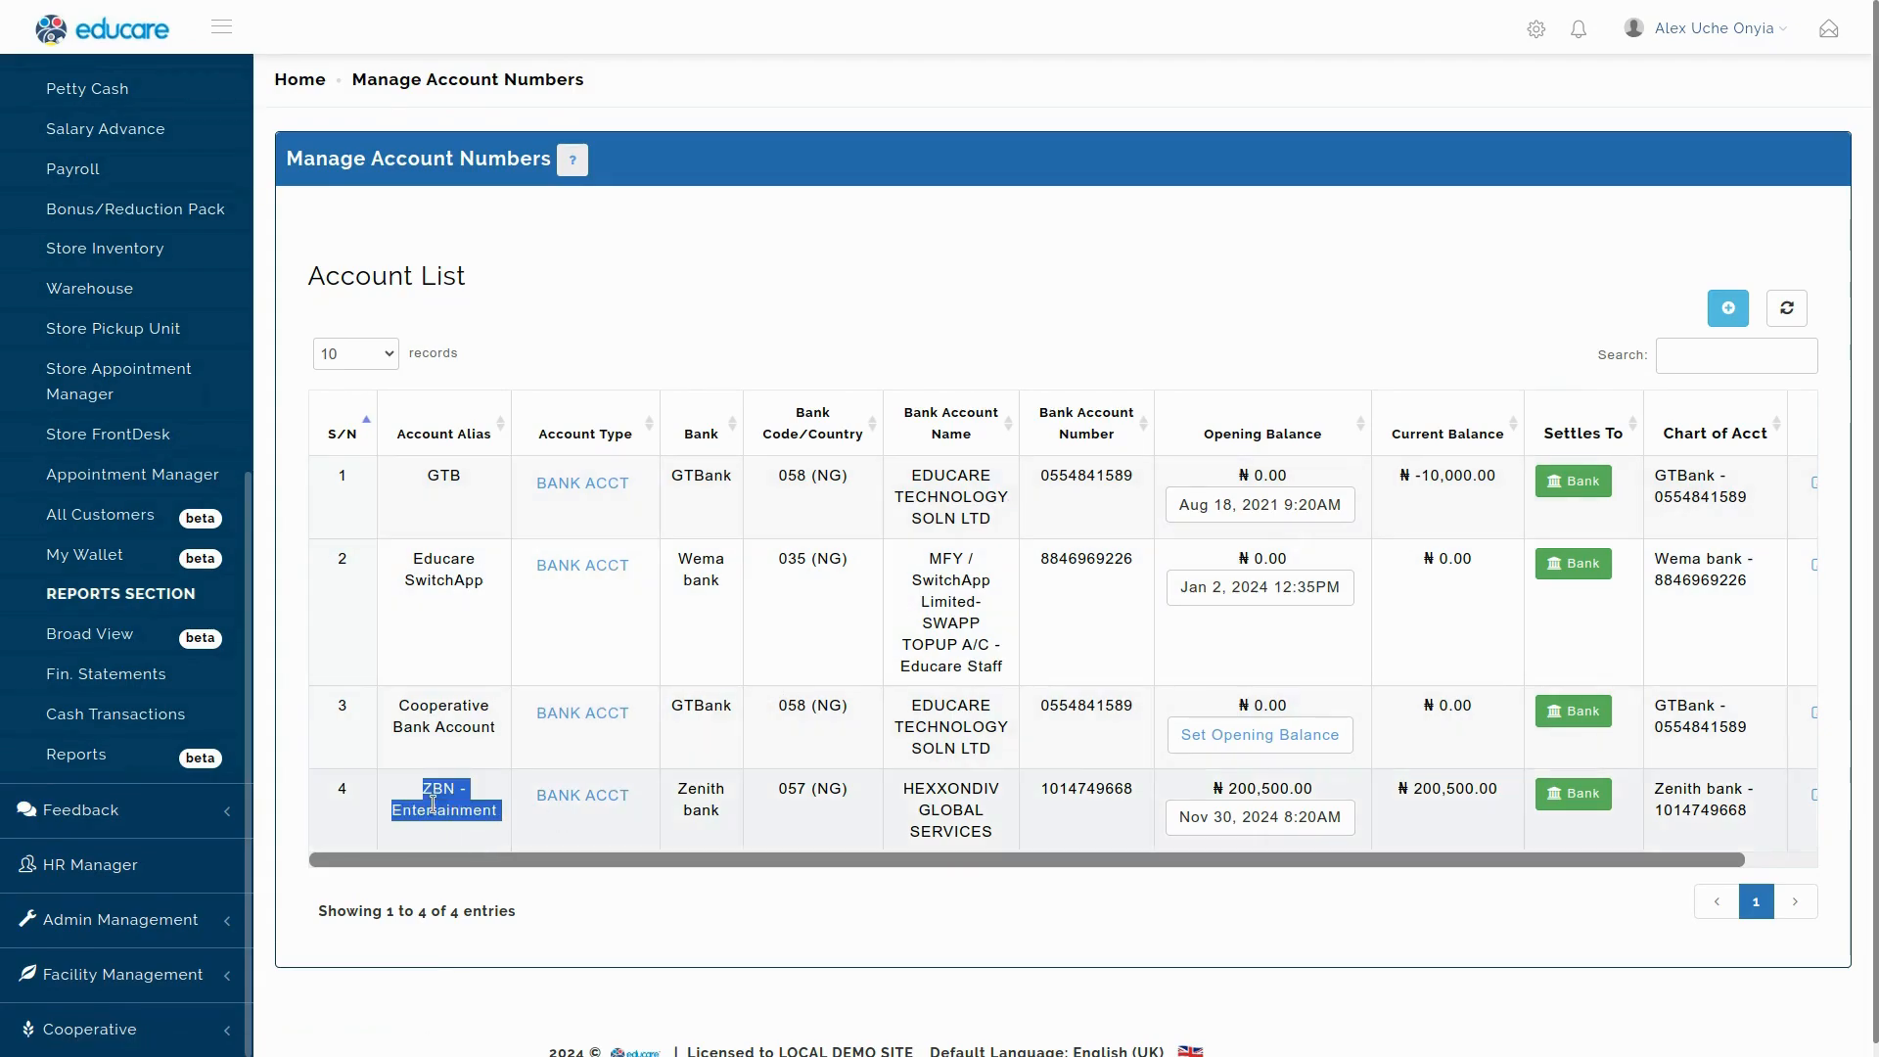
pyautogui.doubleClick(1253, 787)
pyautogui.click(1253, 786)
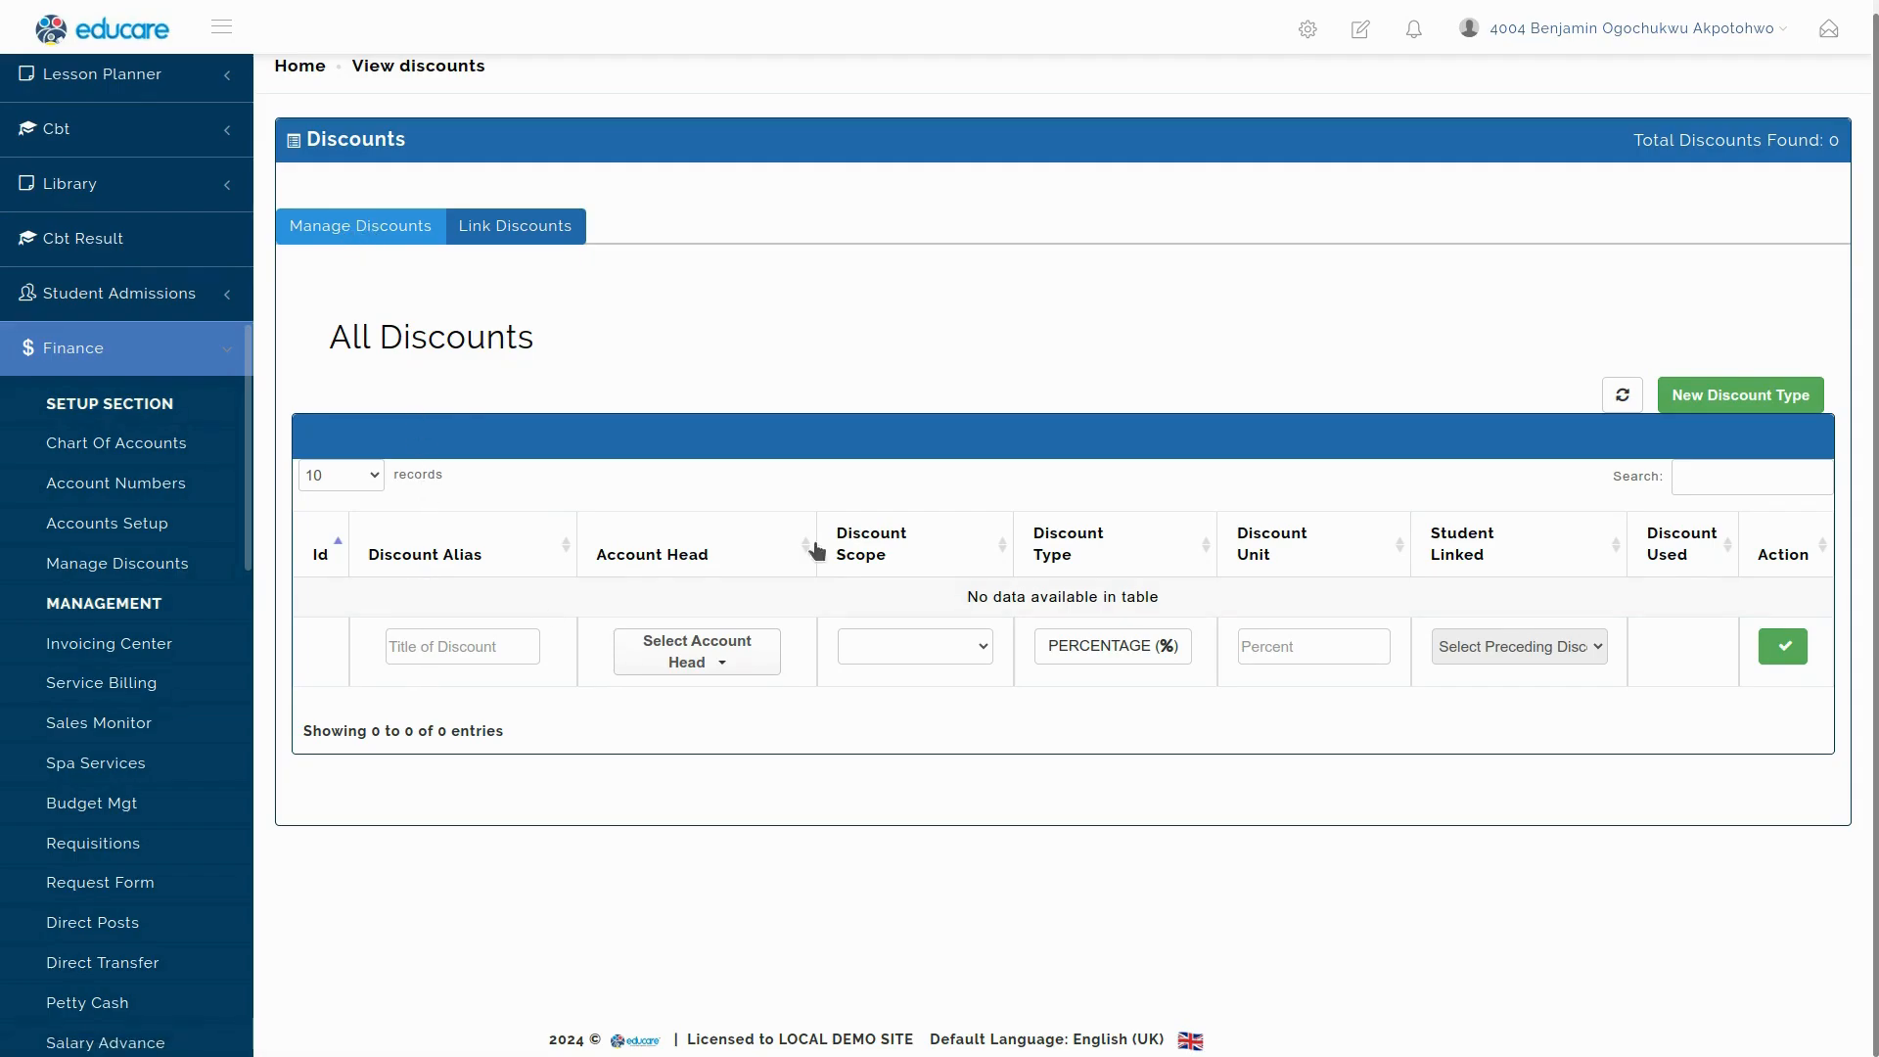
# Add a new discount type titled '30% Discount on Tuition' and list its account head choices.
pyautogui.click(1746, 398)
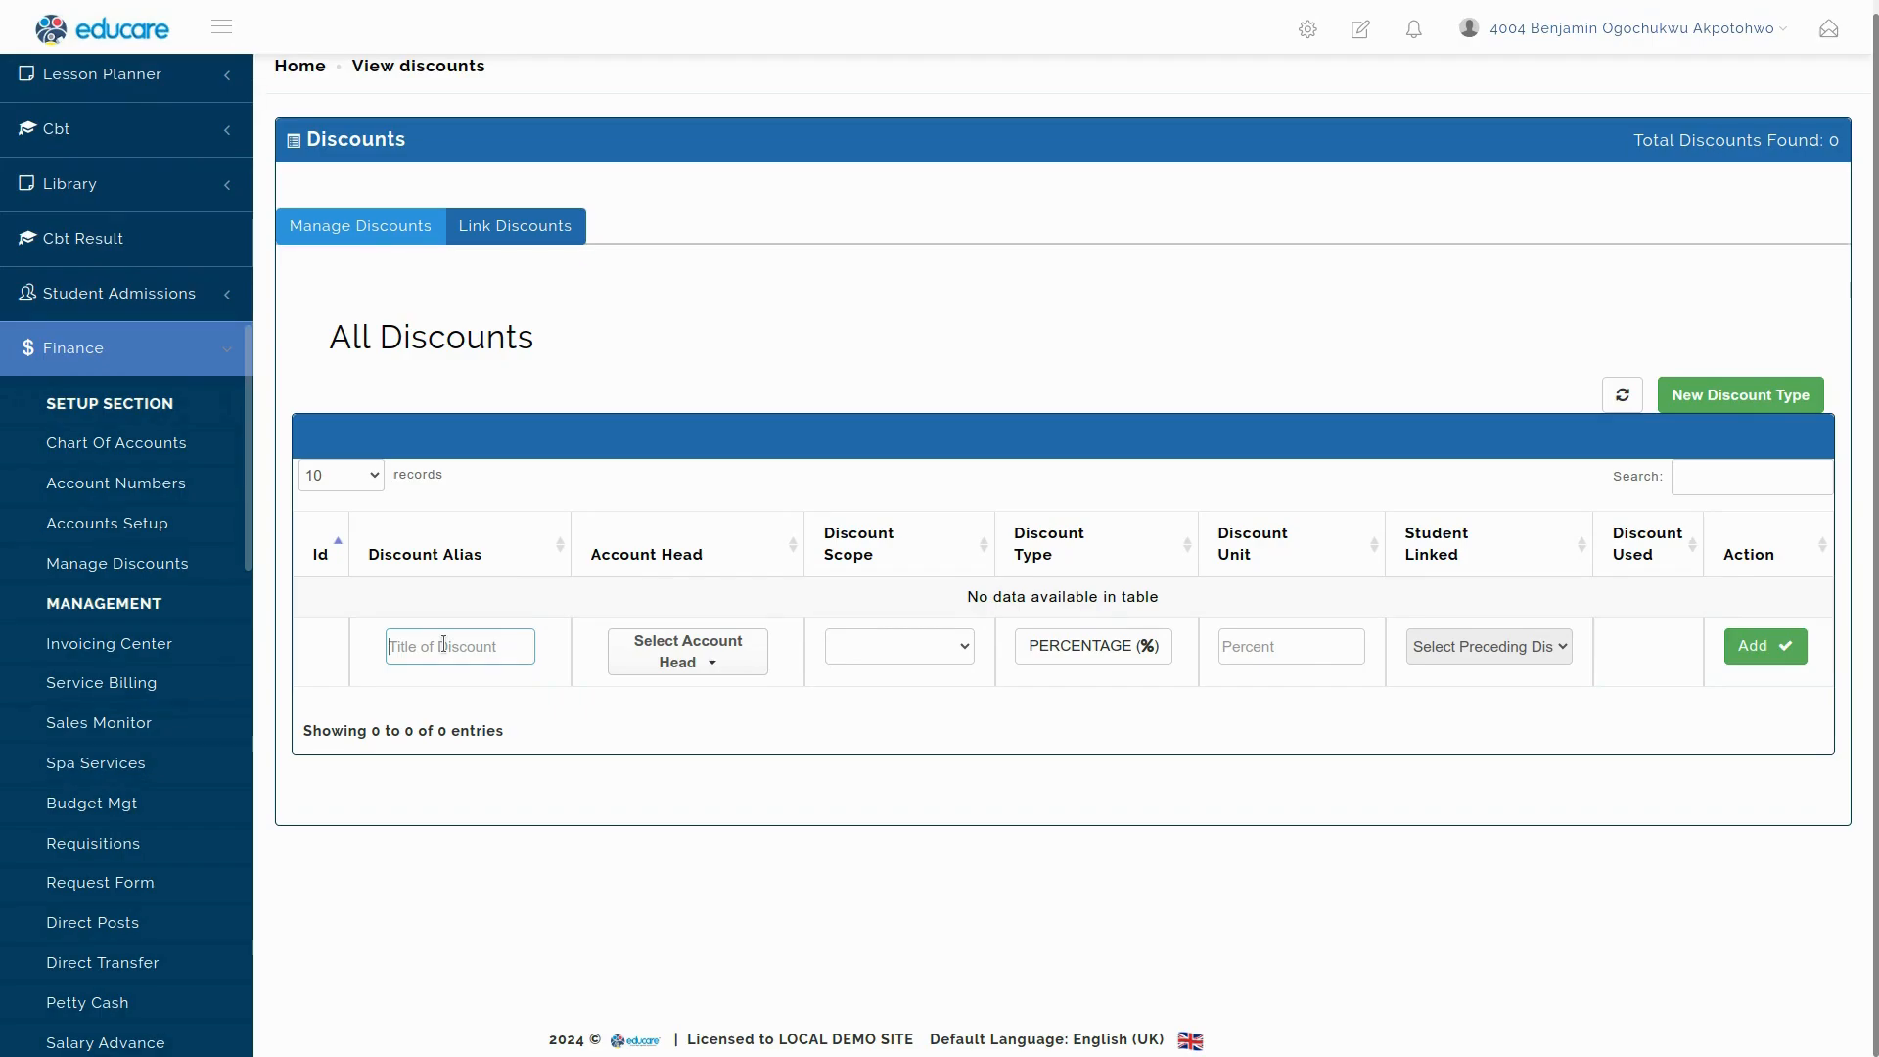
pyautogui.write('30% Discount on Tuition')
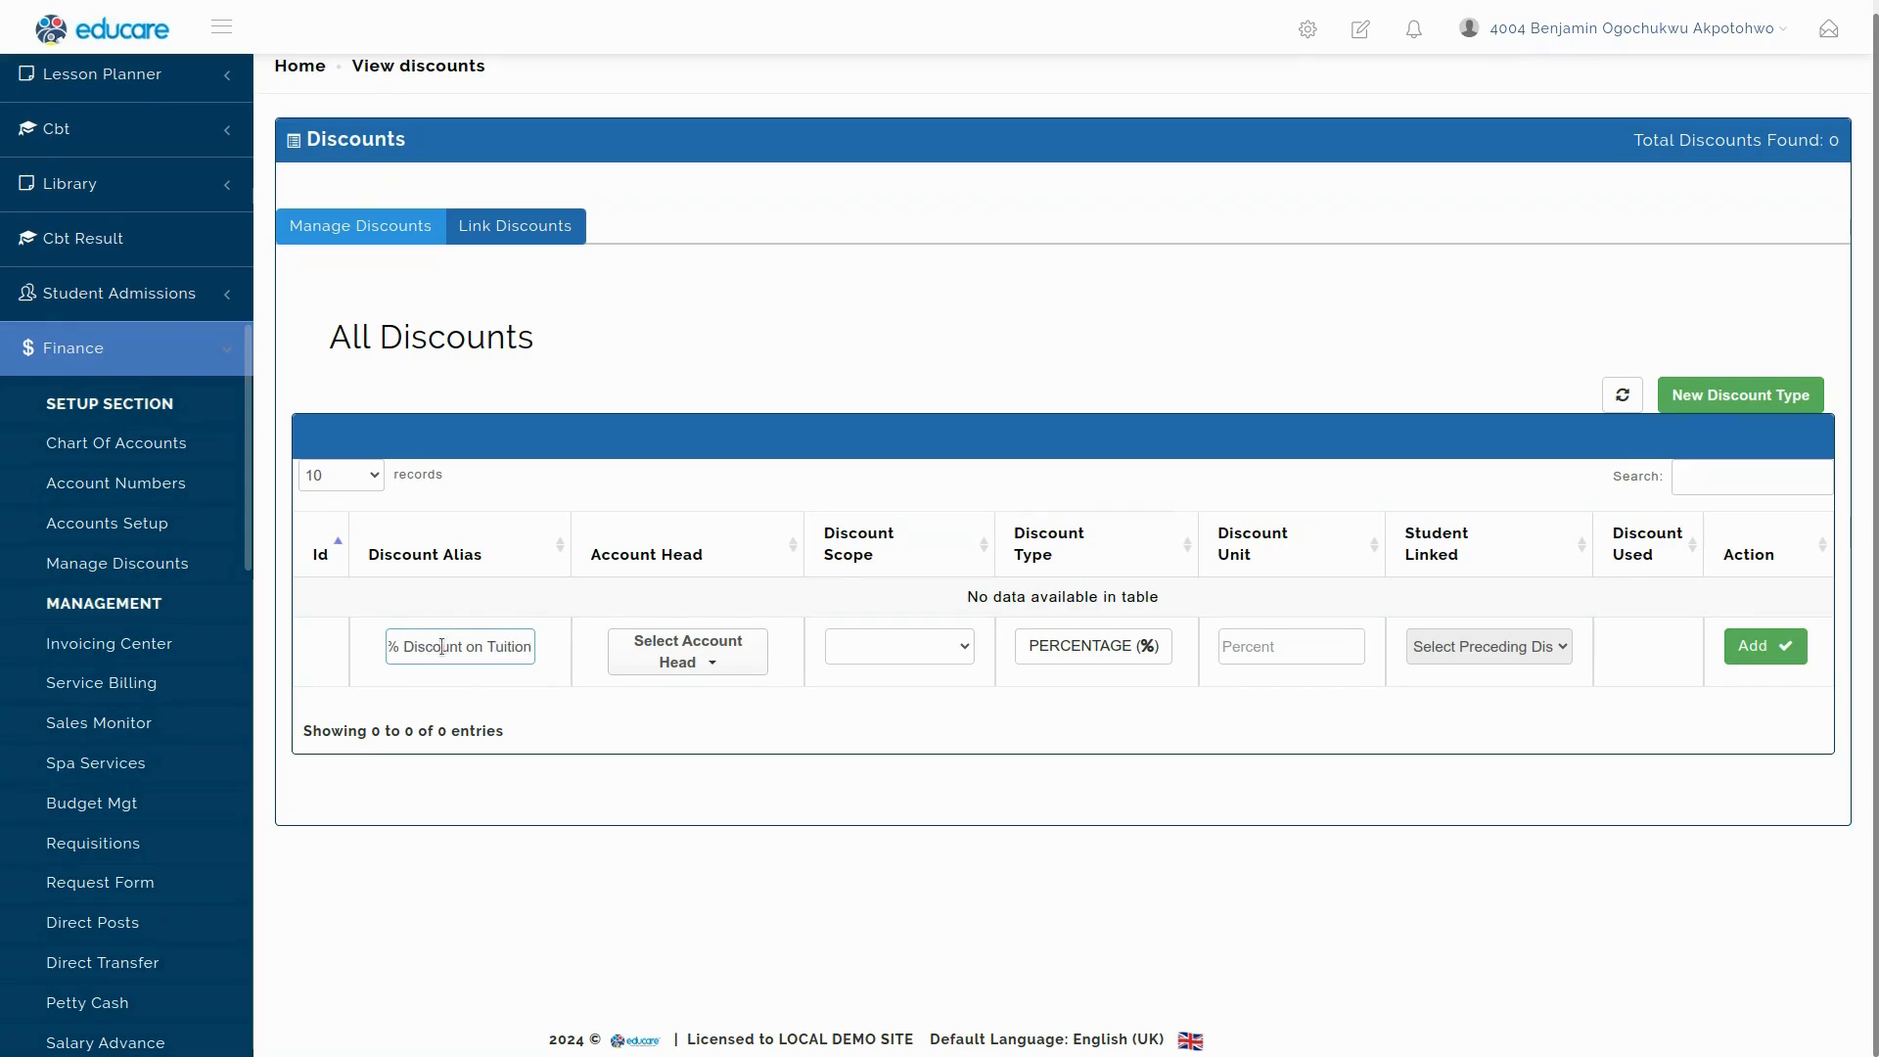
pyautogui.click(691, 658)
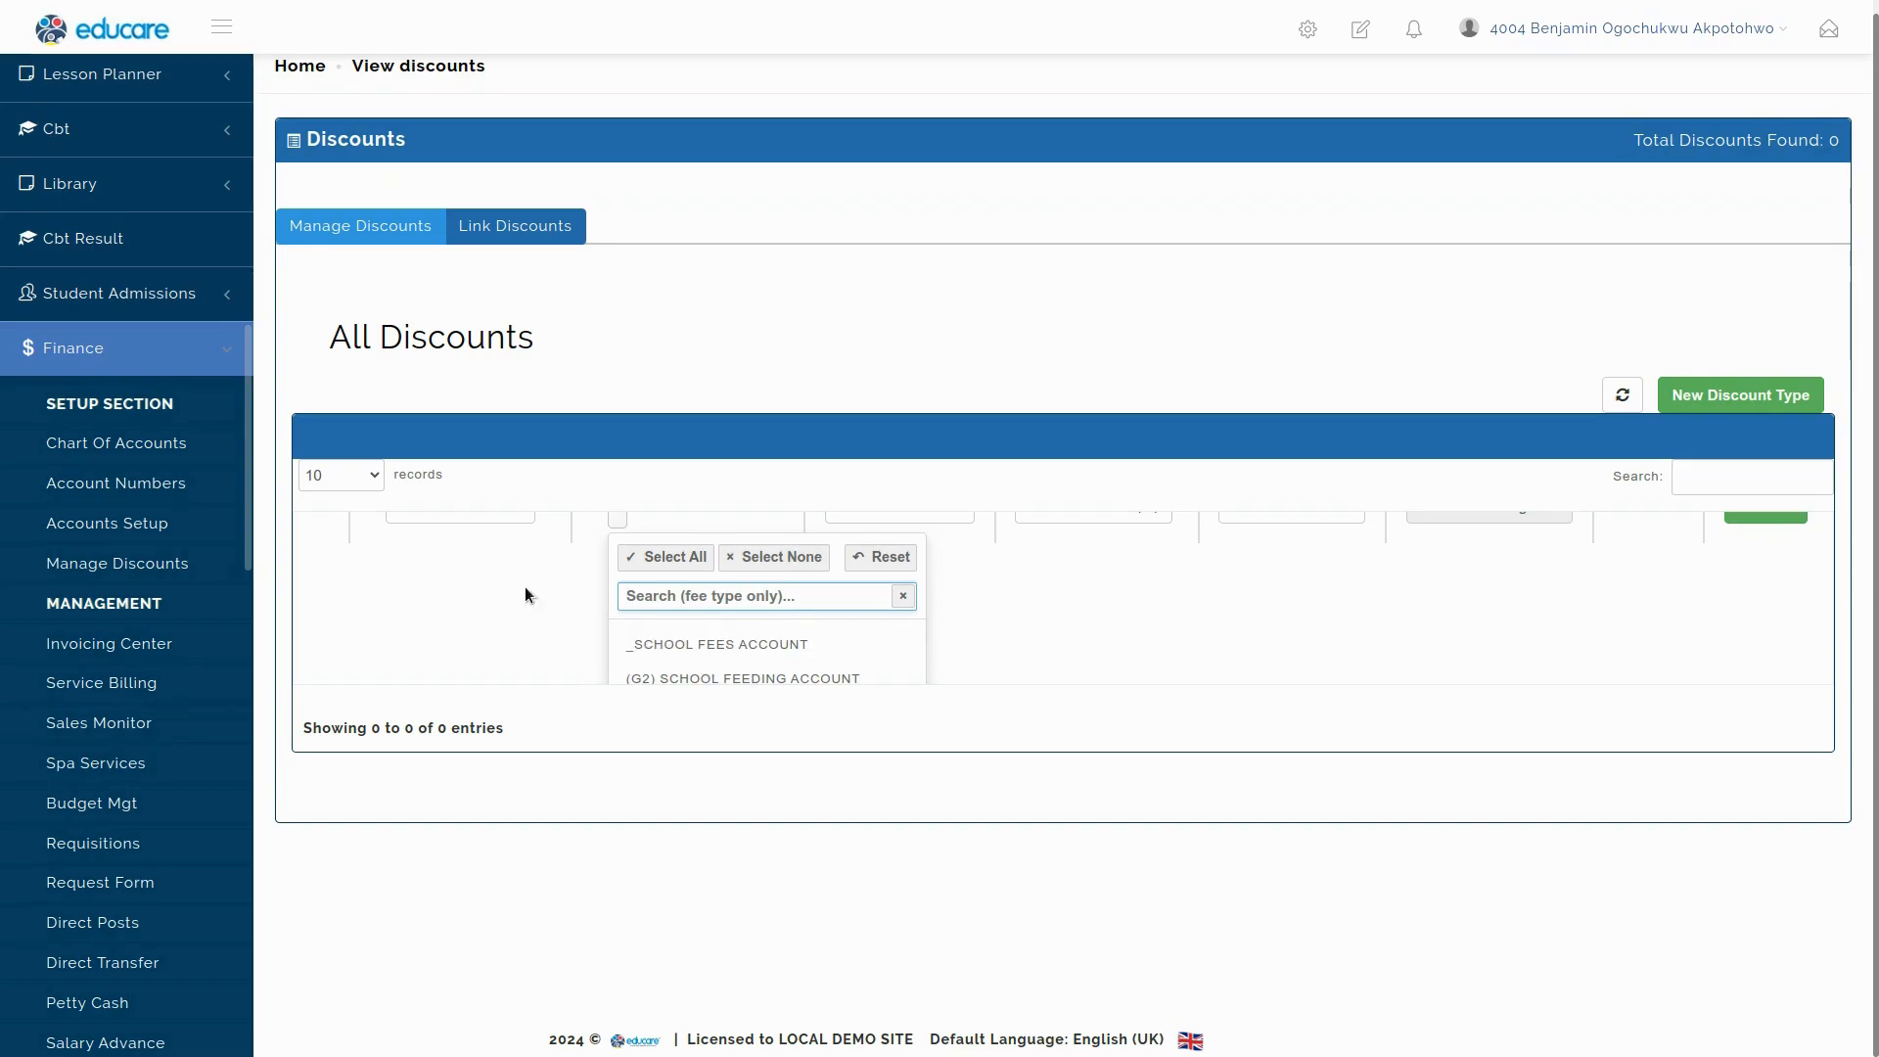
# Review the account heads table in Accounts Setup, then reload back to the discounts page.
pyautogui.click(144, 528)
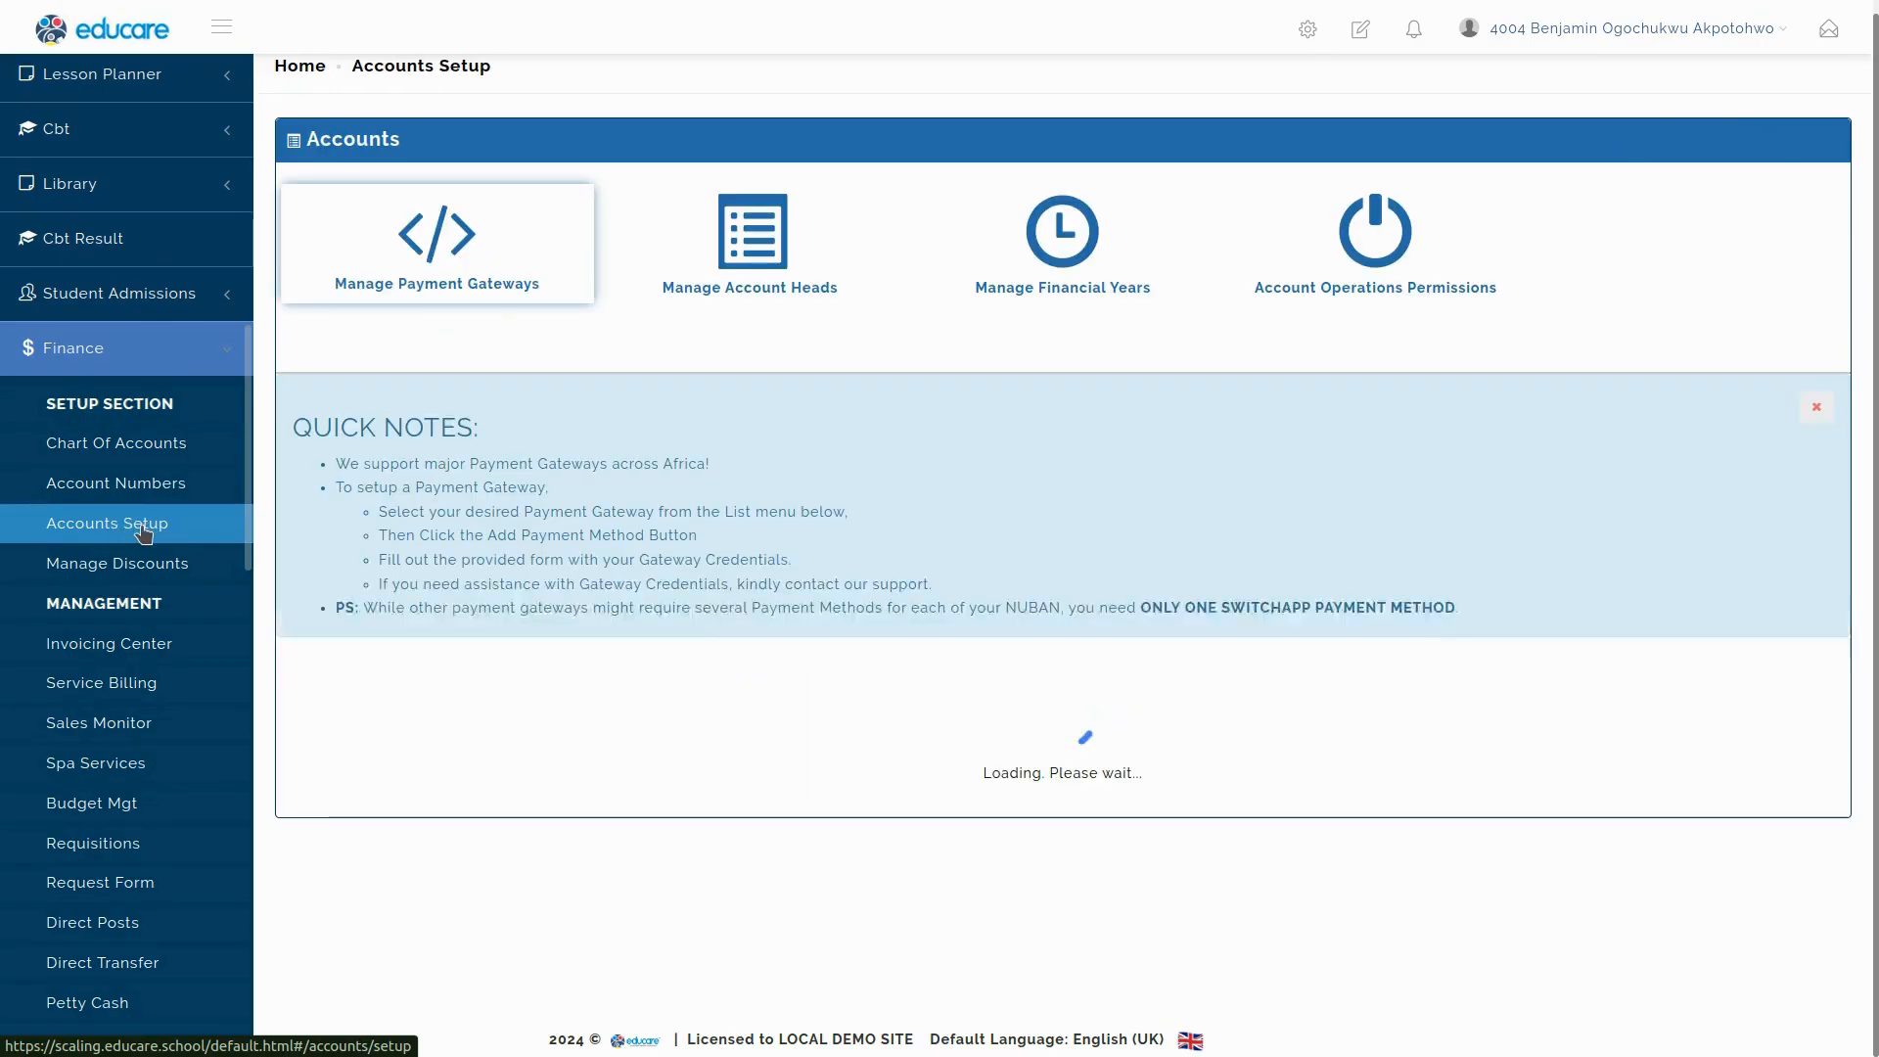
pyautogui.click(780, 244)
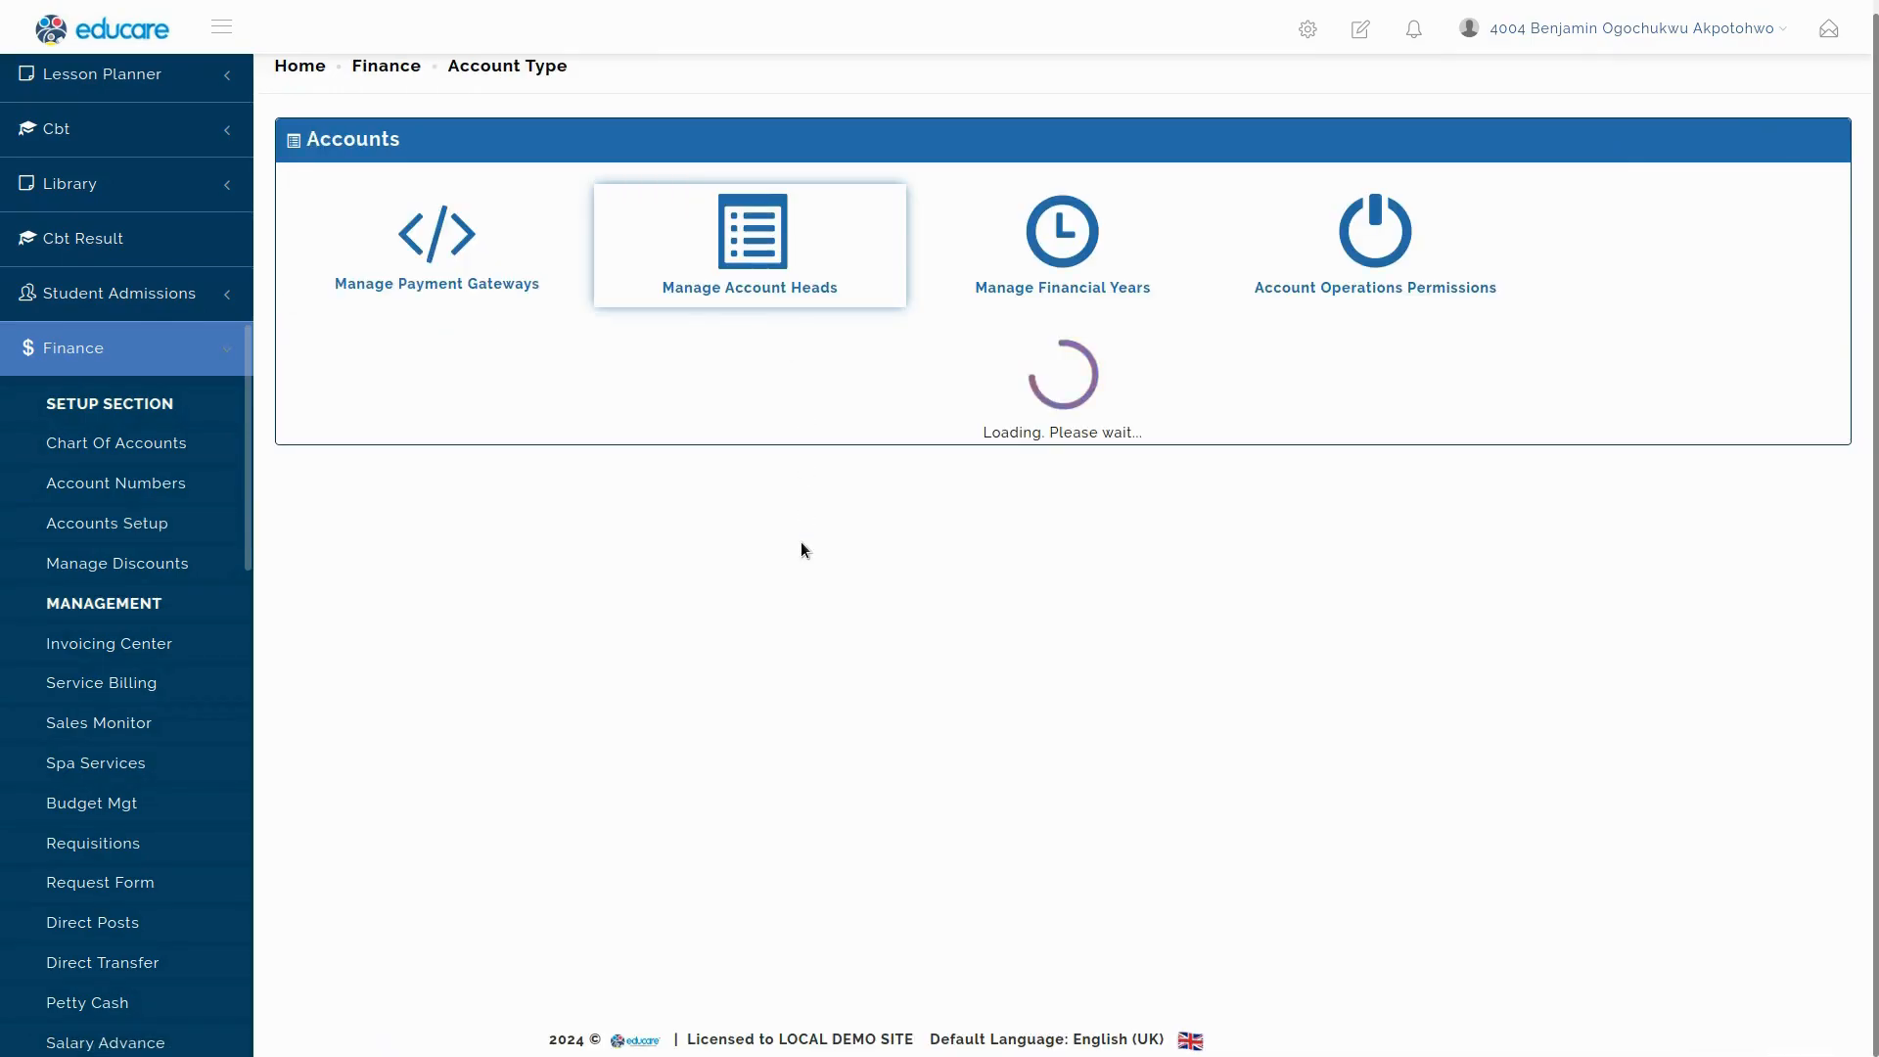
pyautogui.scroll(-10, 666, 464)
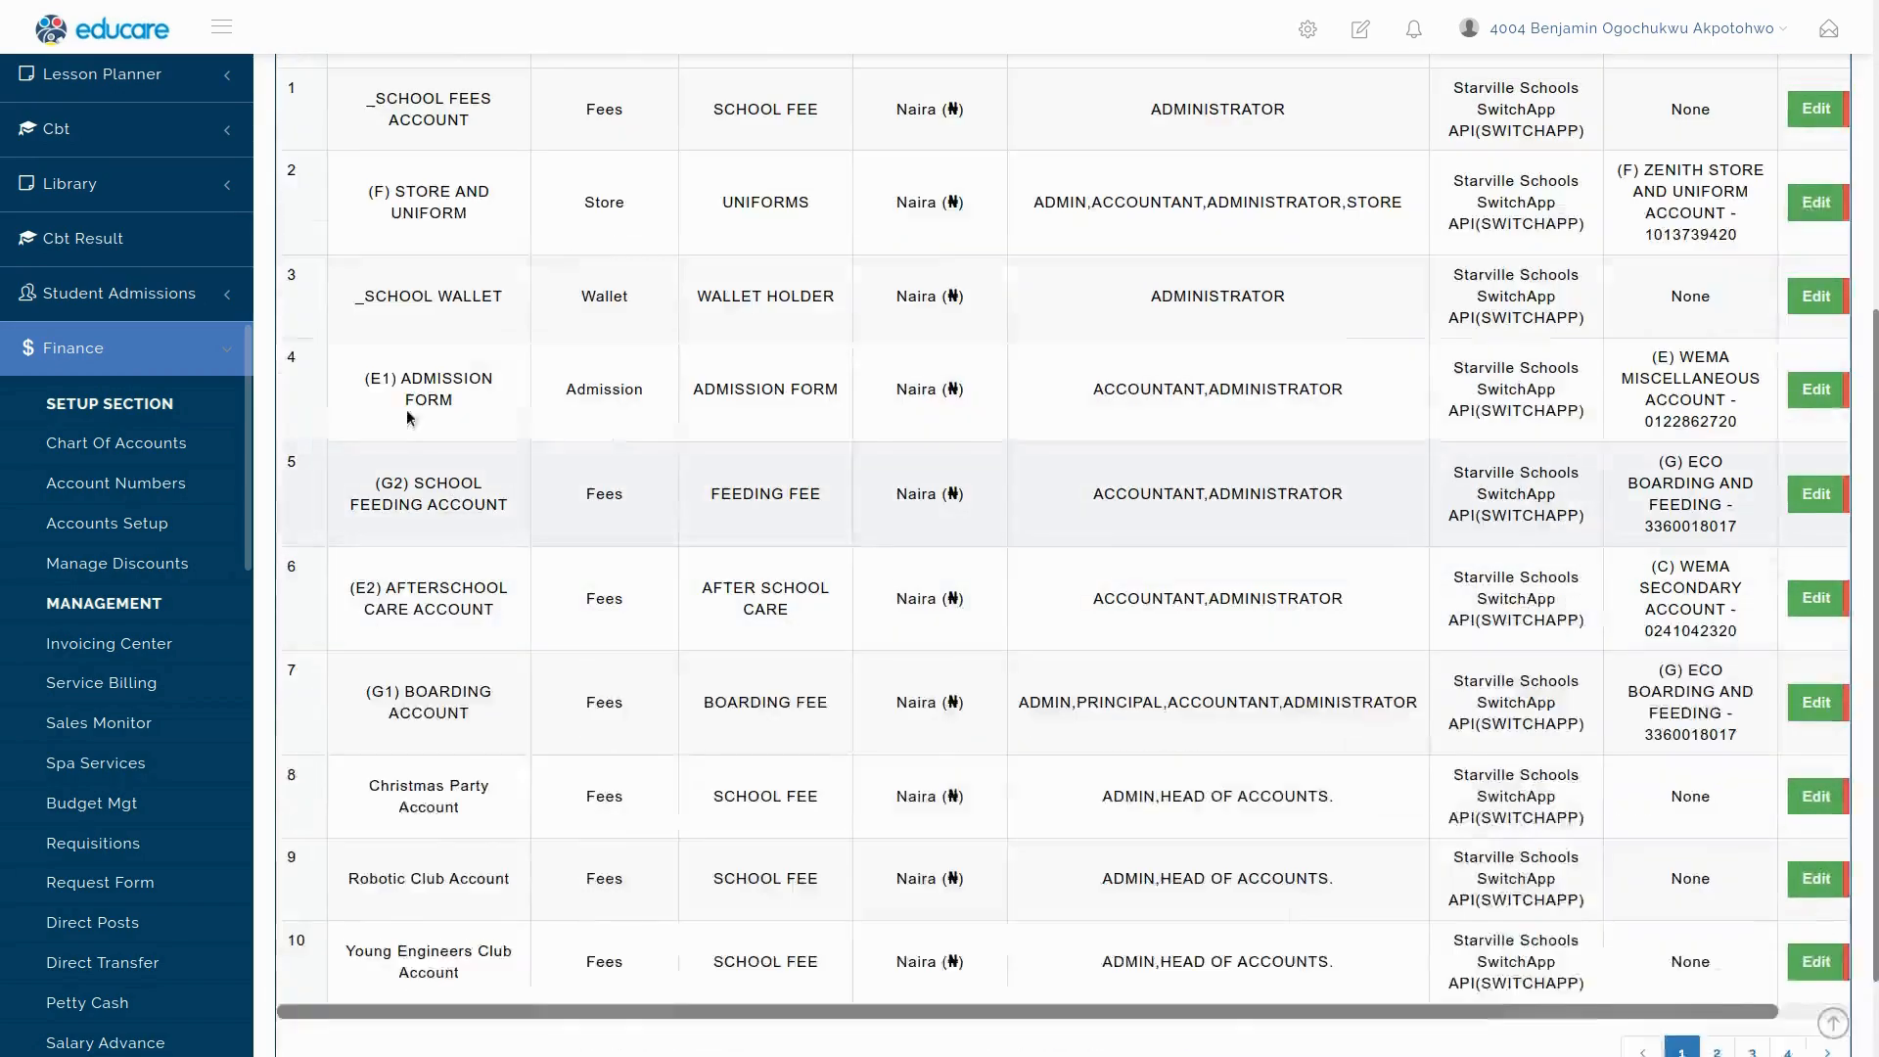
pyautogui.scroll(3, 457, 386)
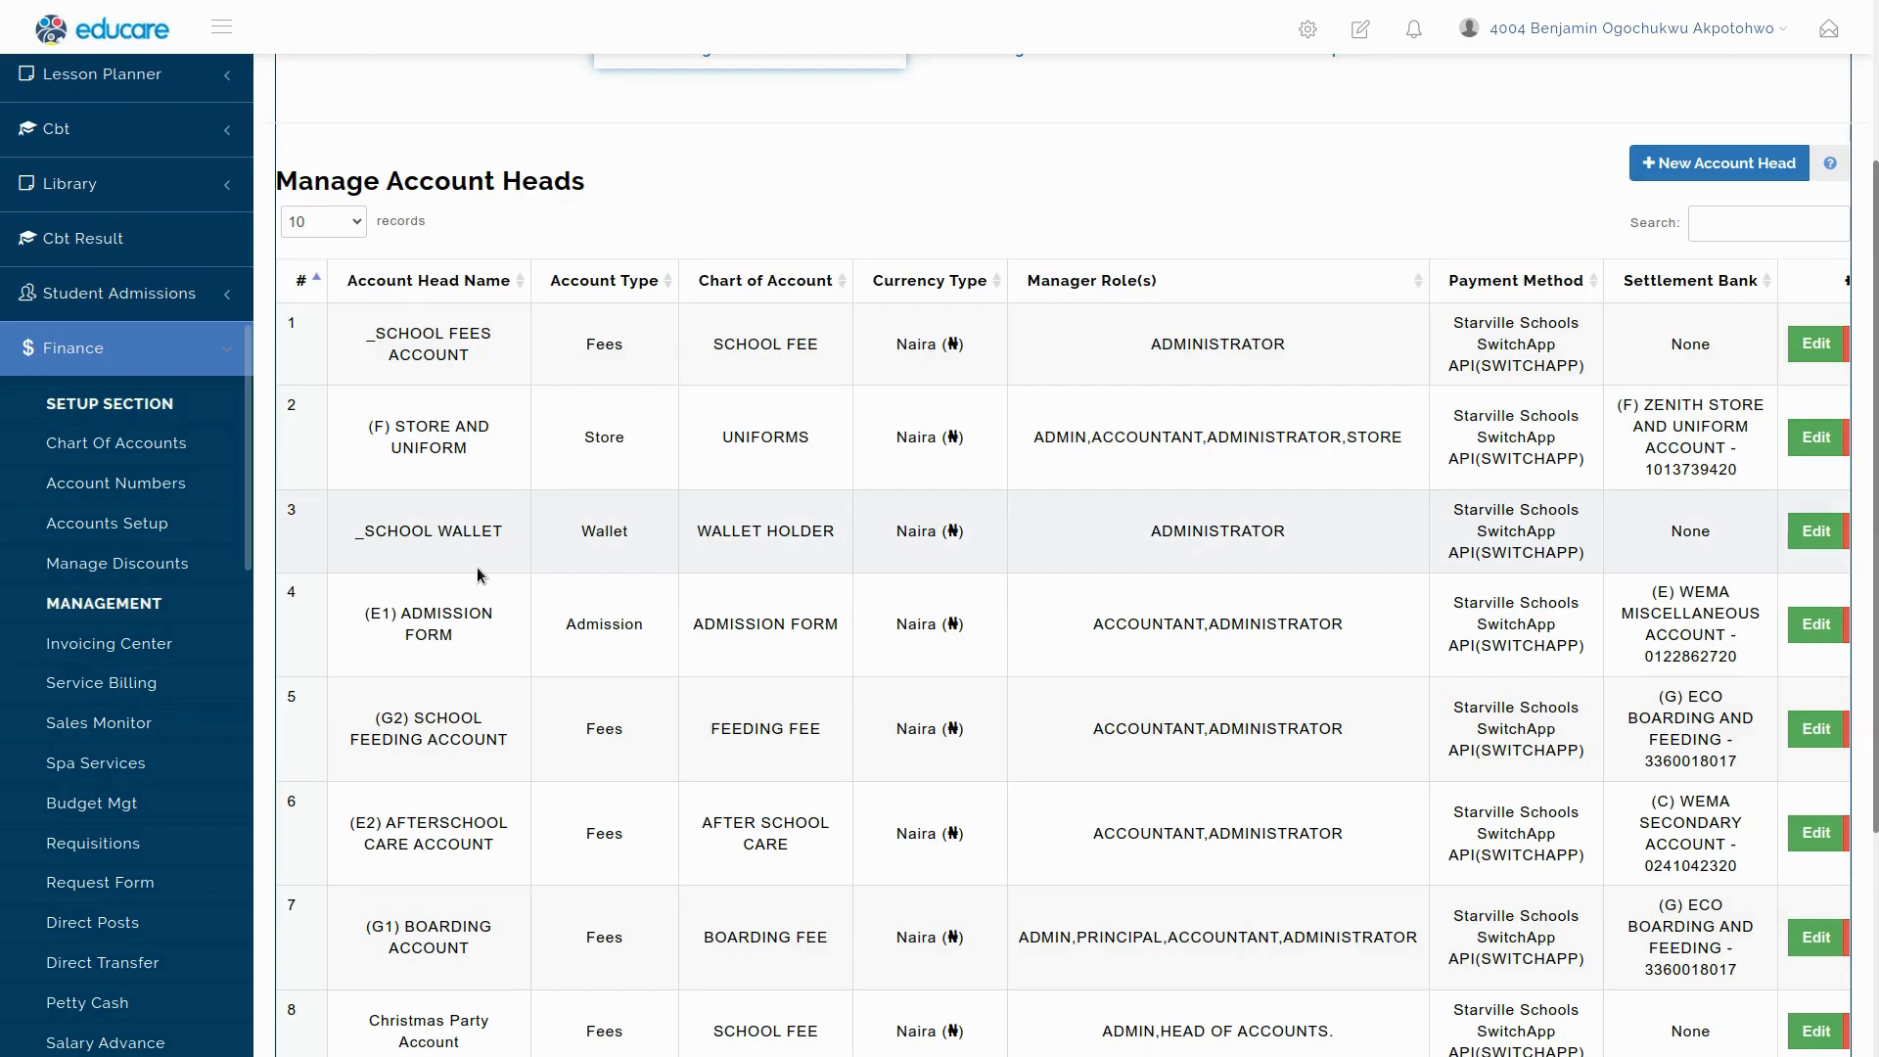
pyautogui.press('F5')
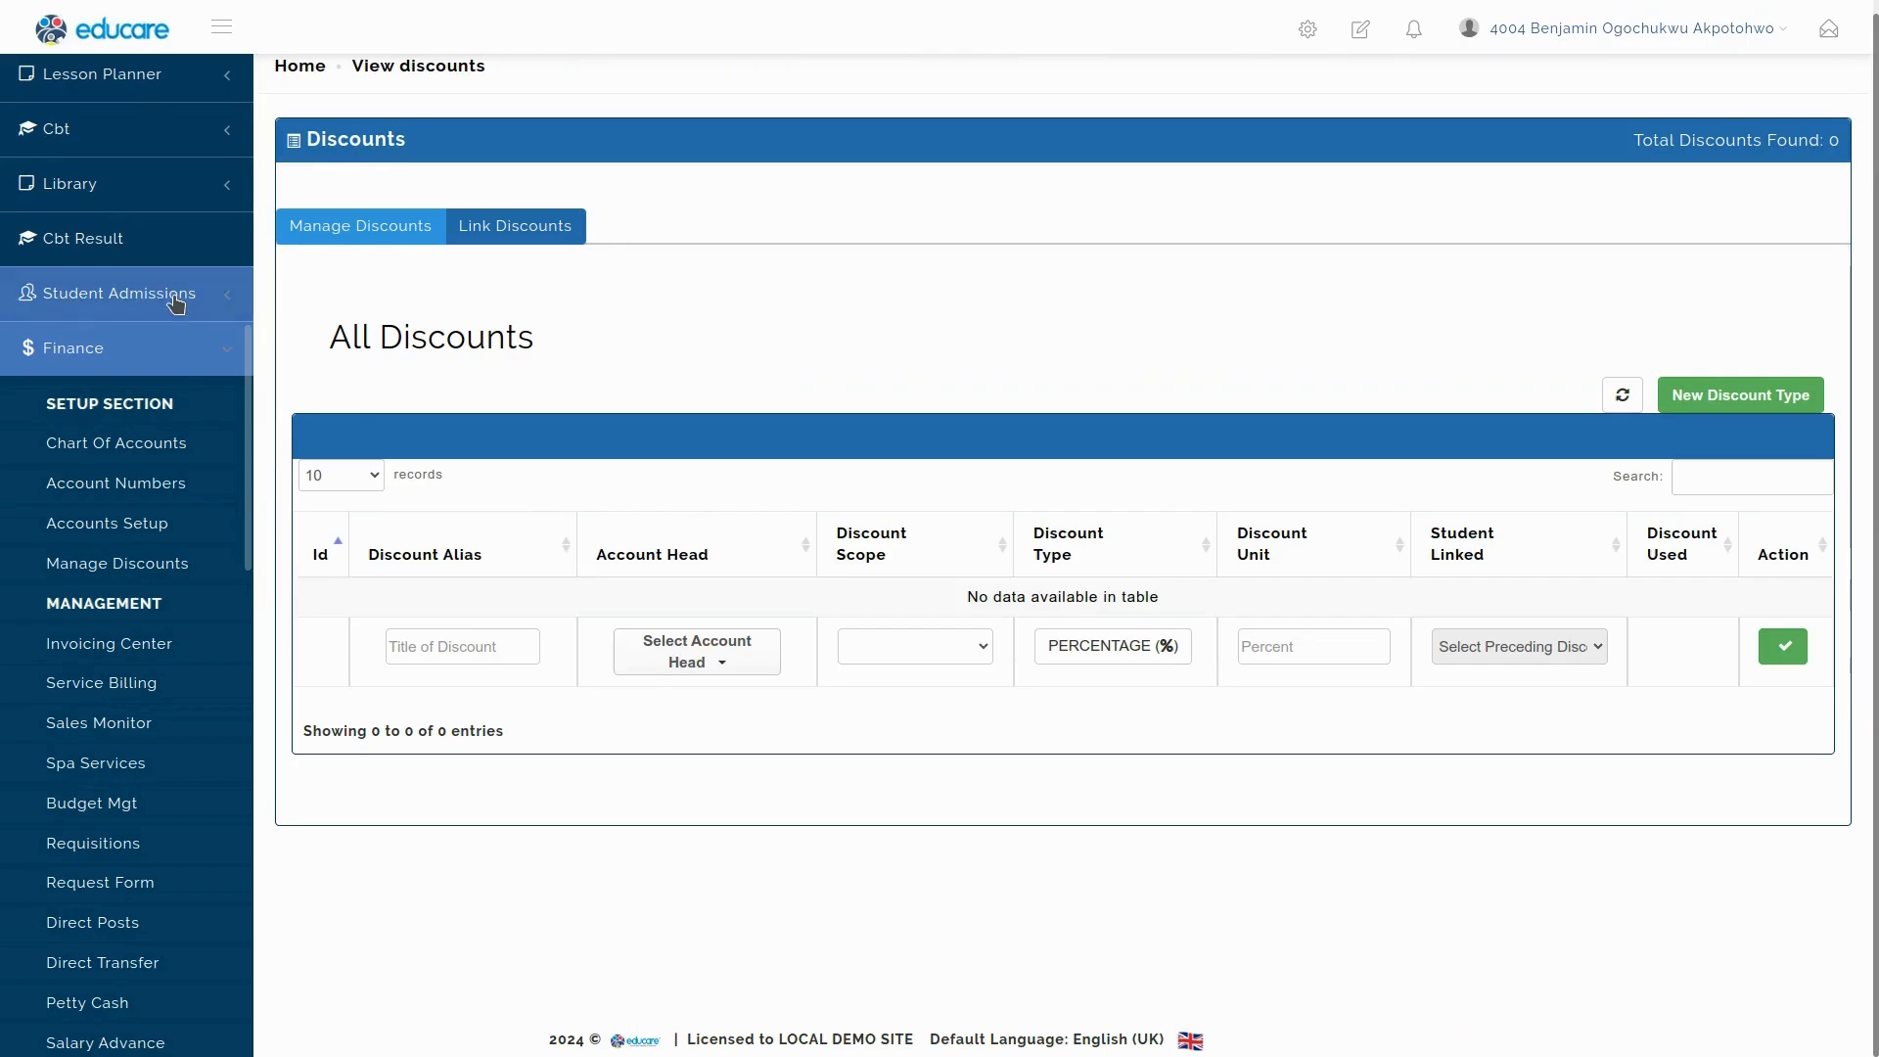
# Refill the '30% Discount on Tuition' title and search 'pri' to assign the (B) PRIMARY FEES account head.
pyautogui.click(487, 644)
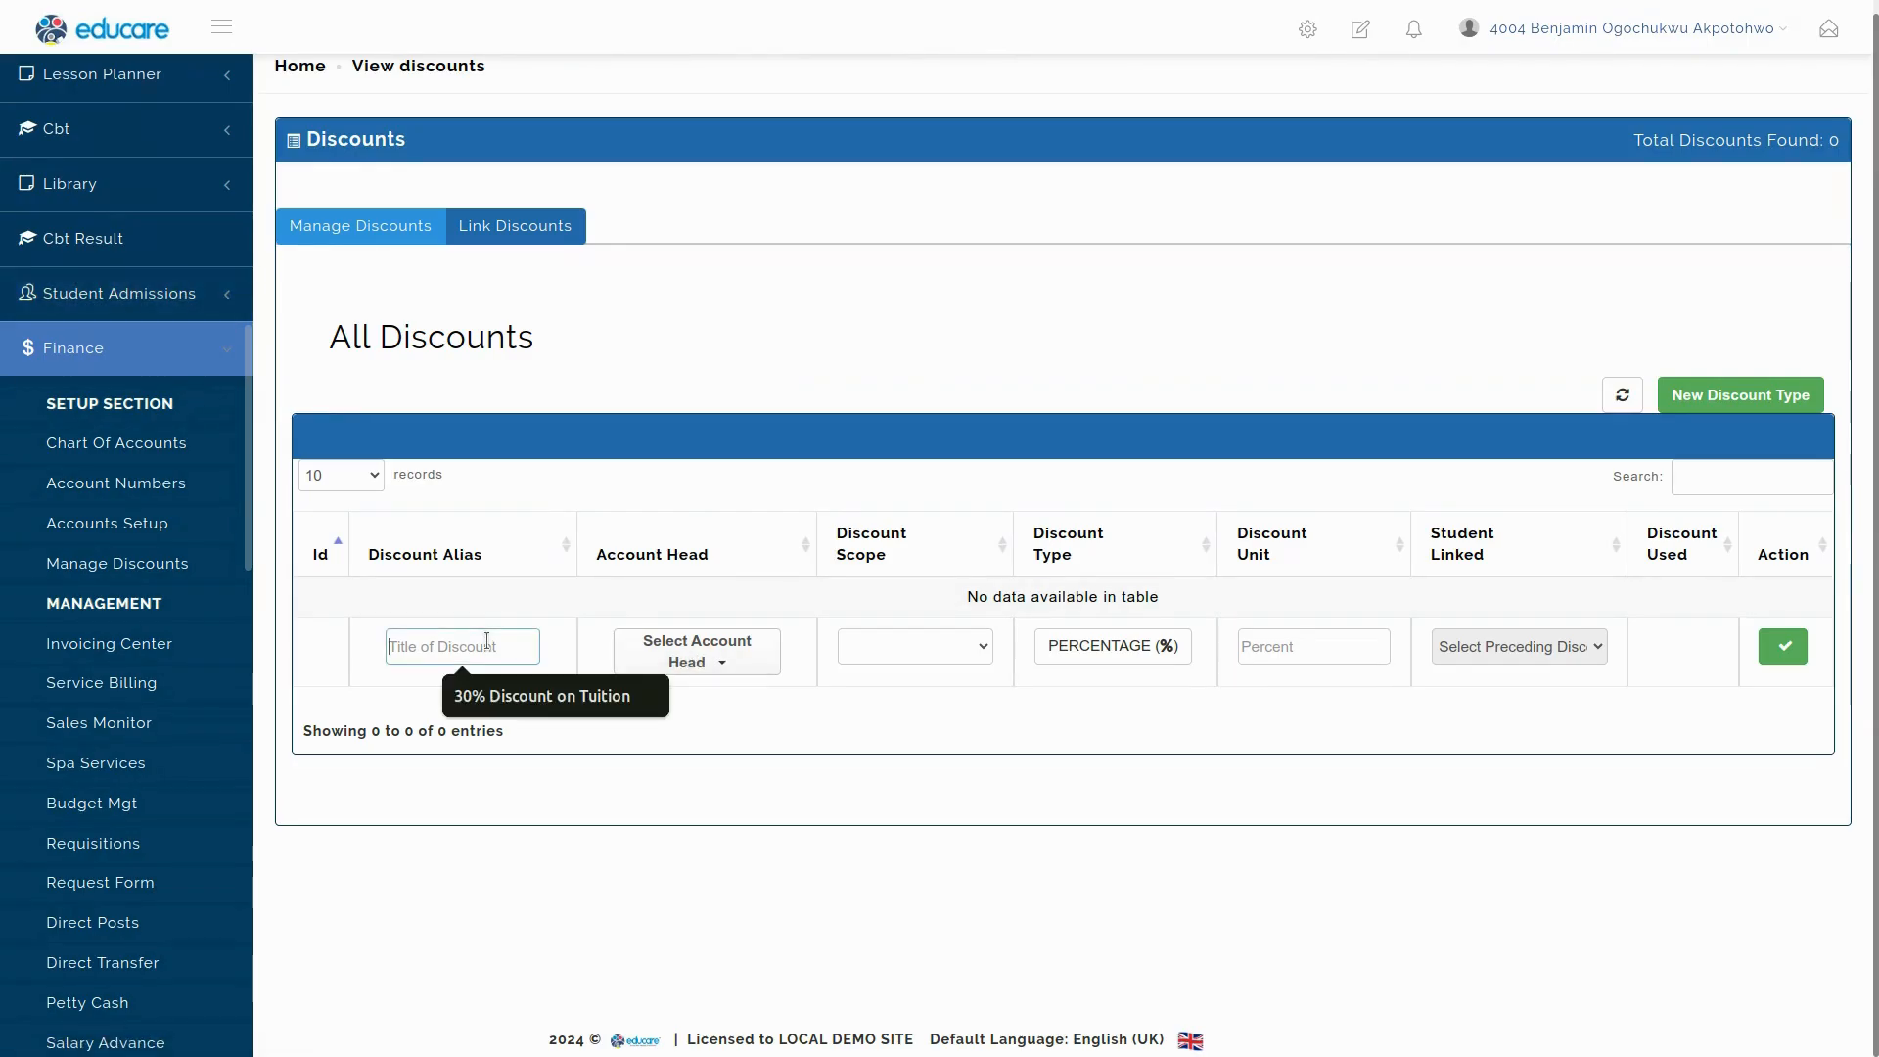
pyautogui.click(507, 697)
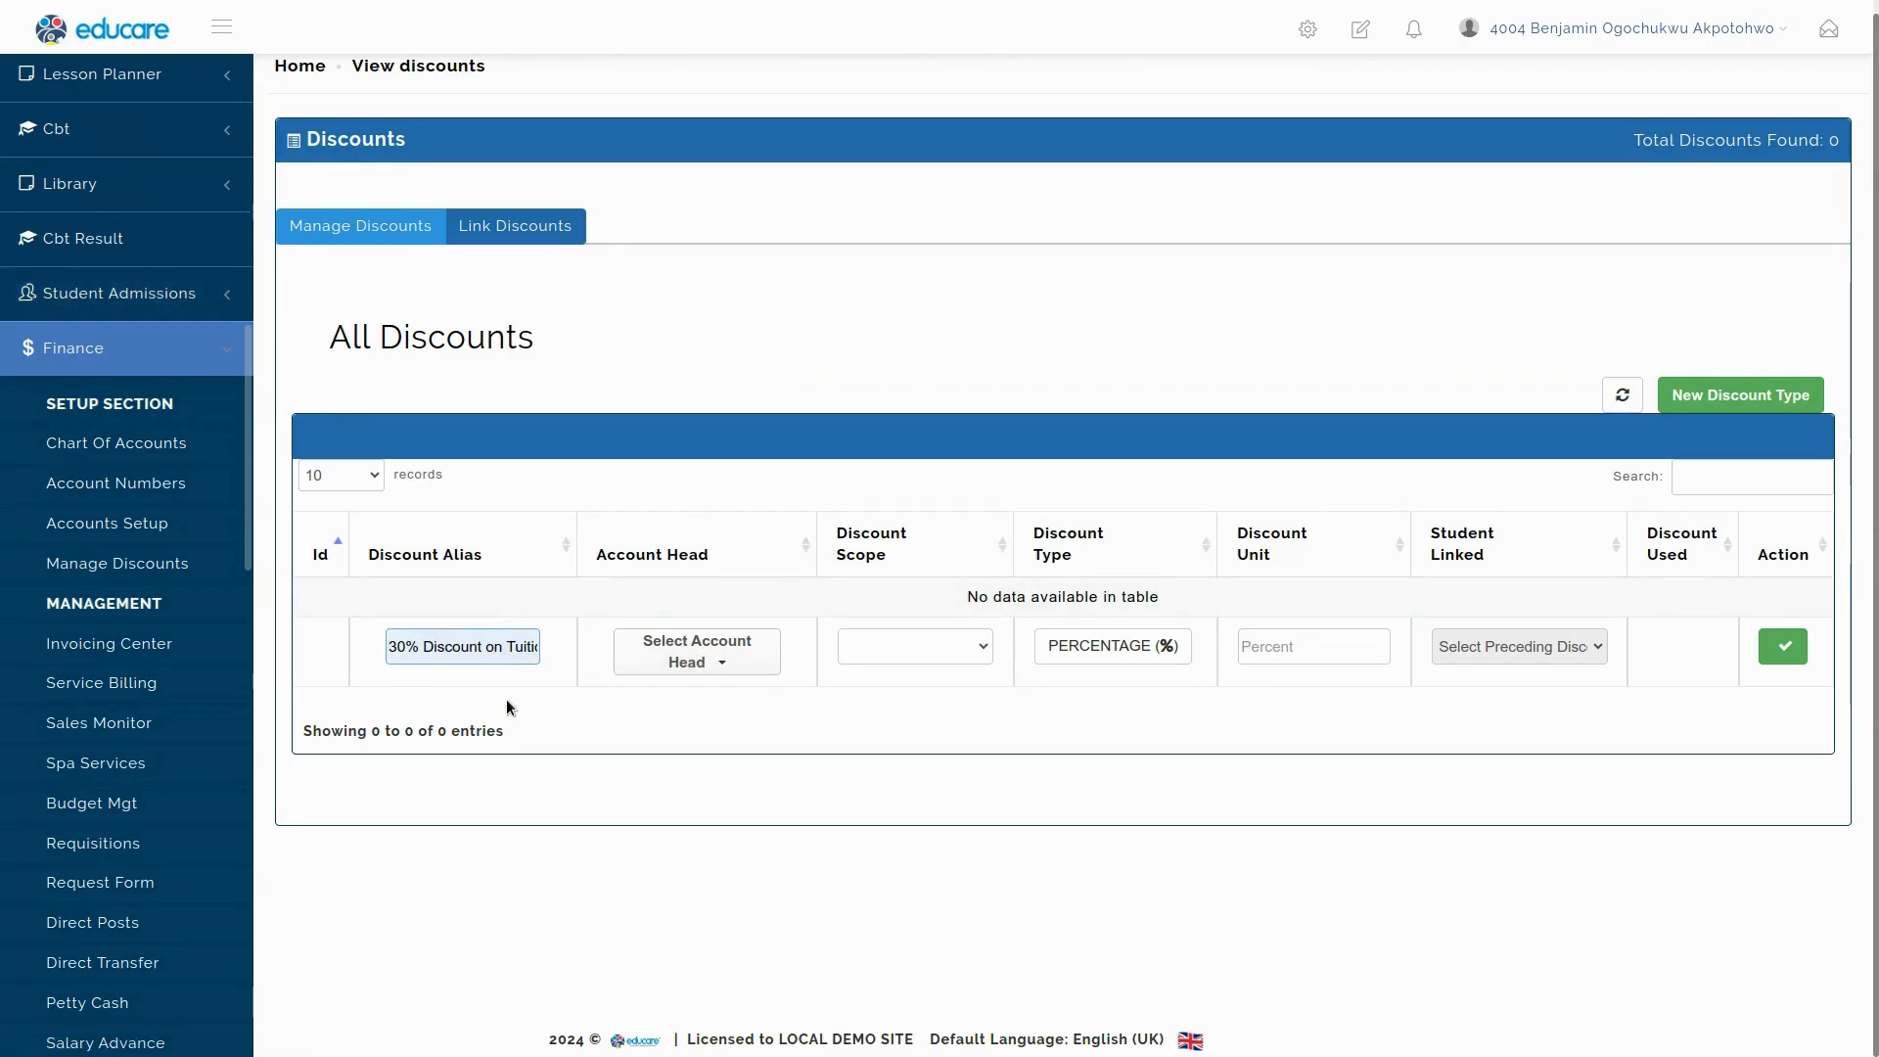
pyautogui.click(738, 654)
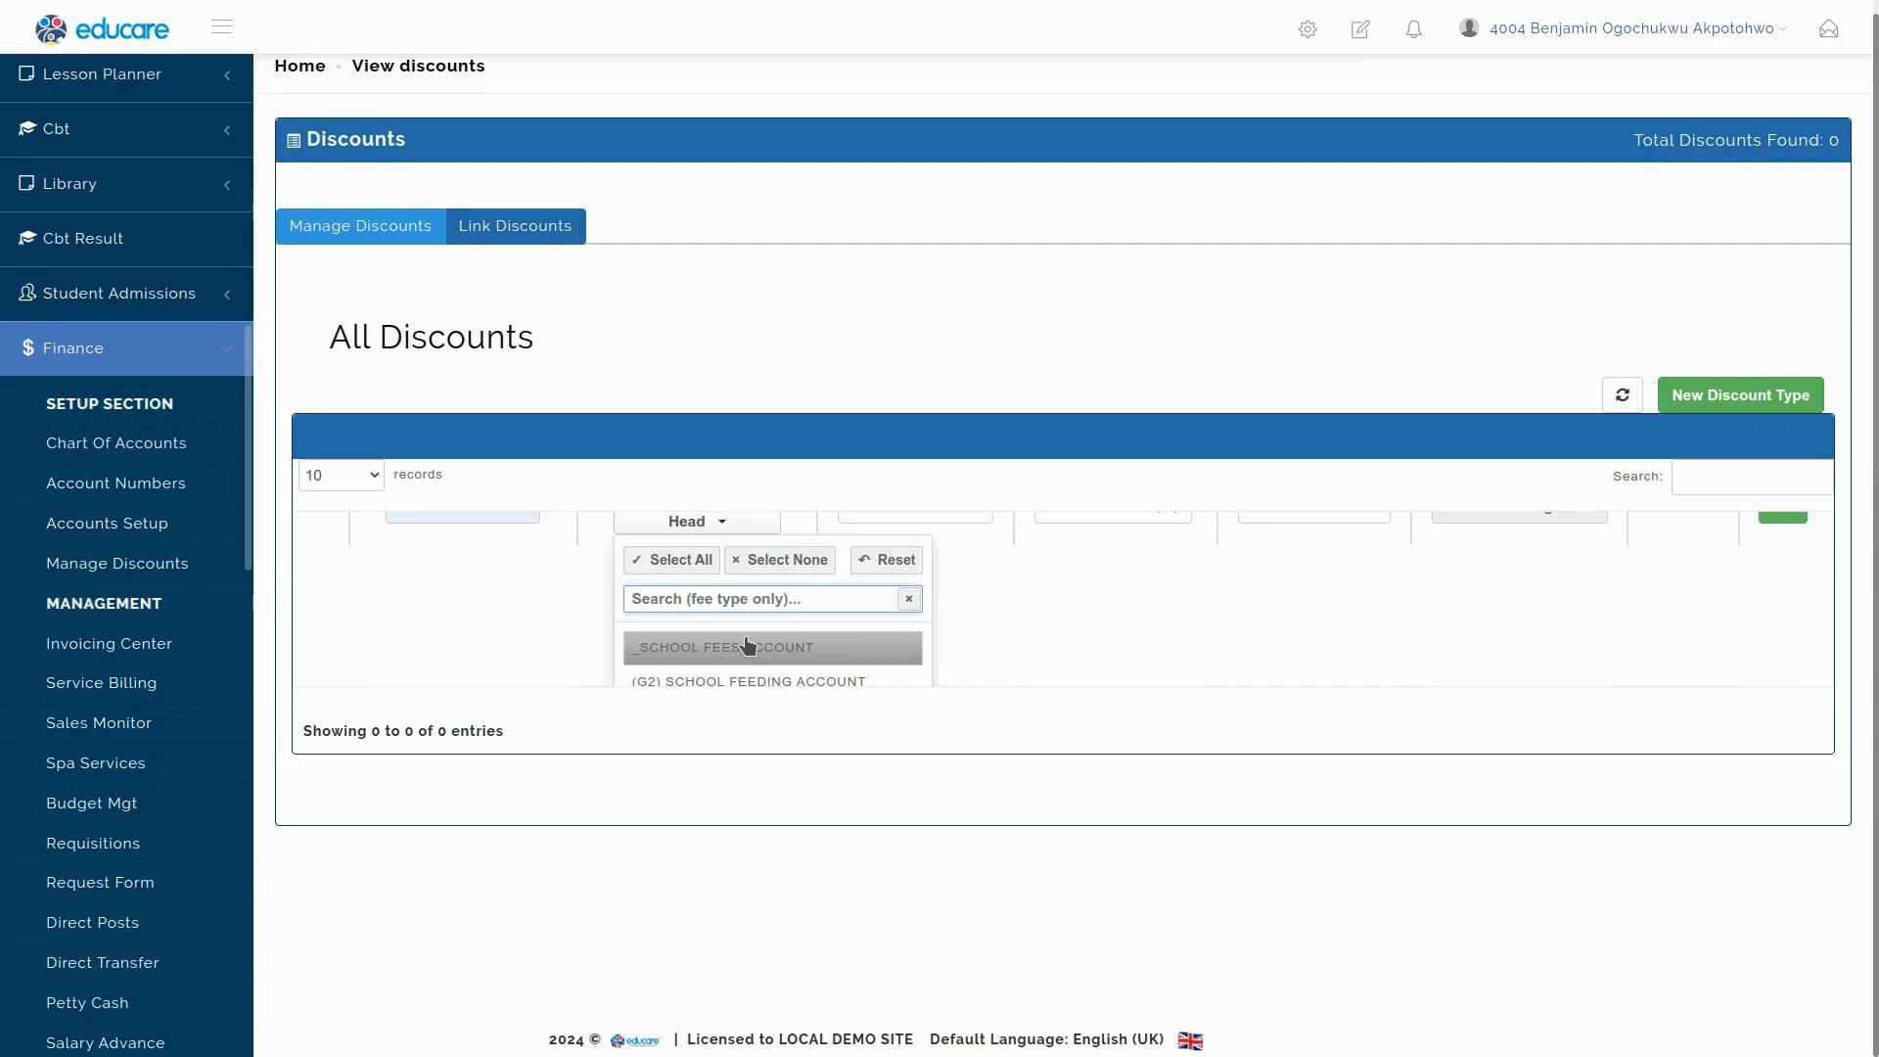
pyautogui.click(746, 648)
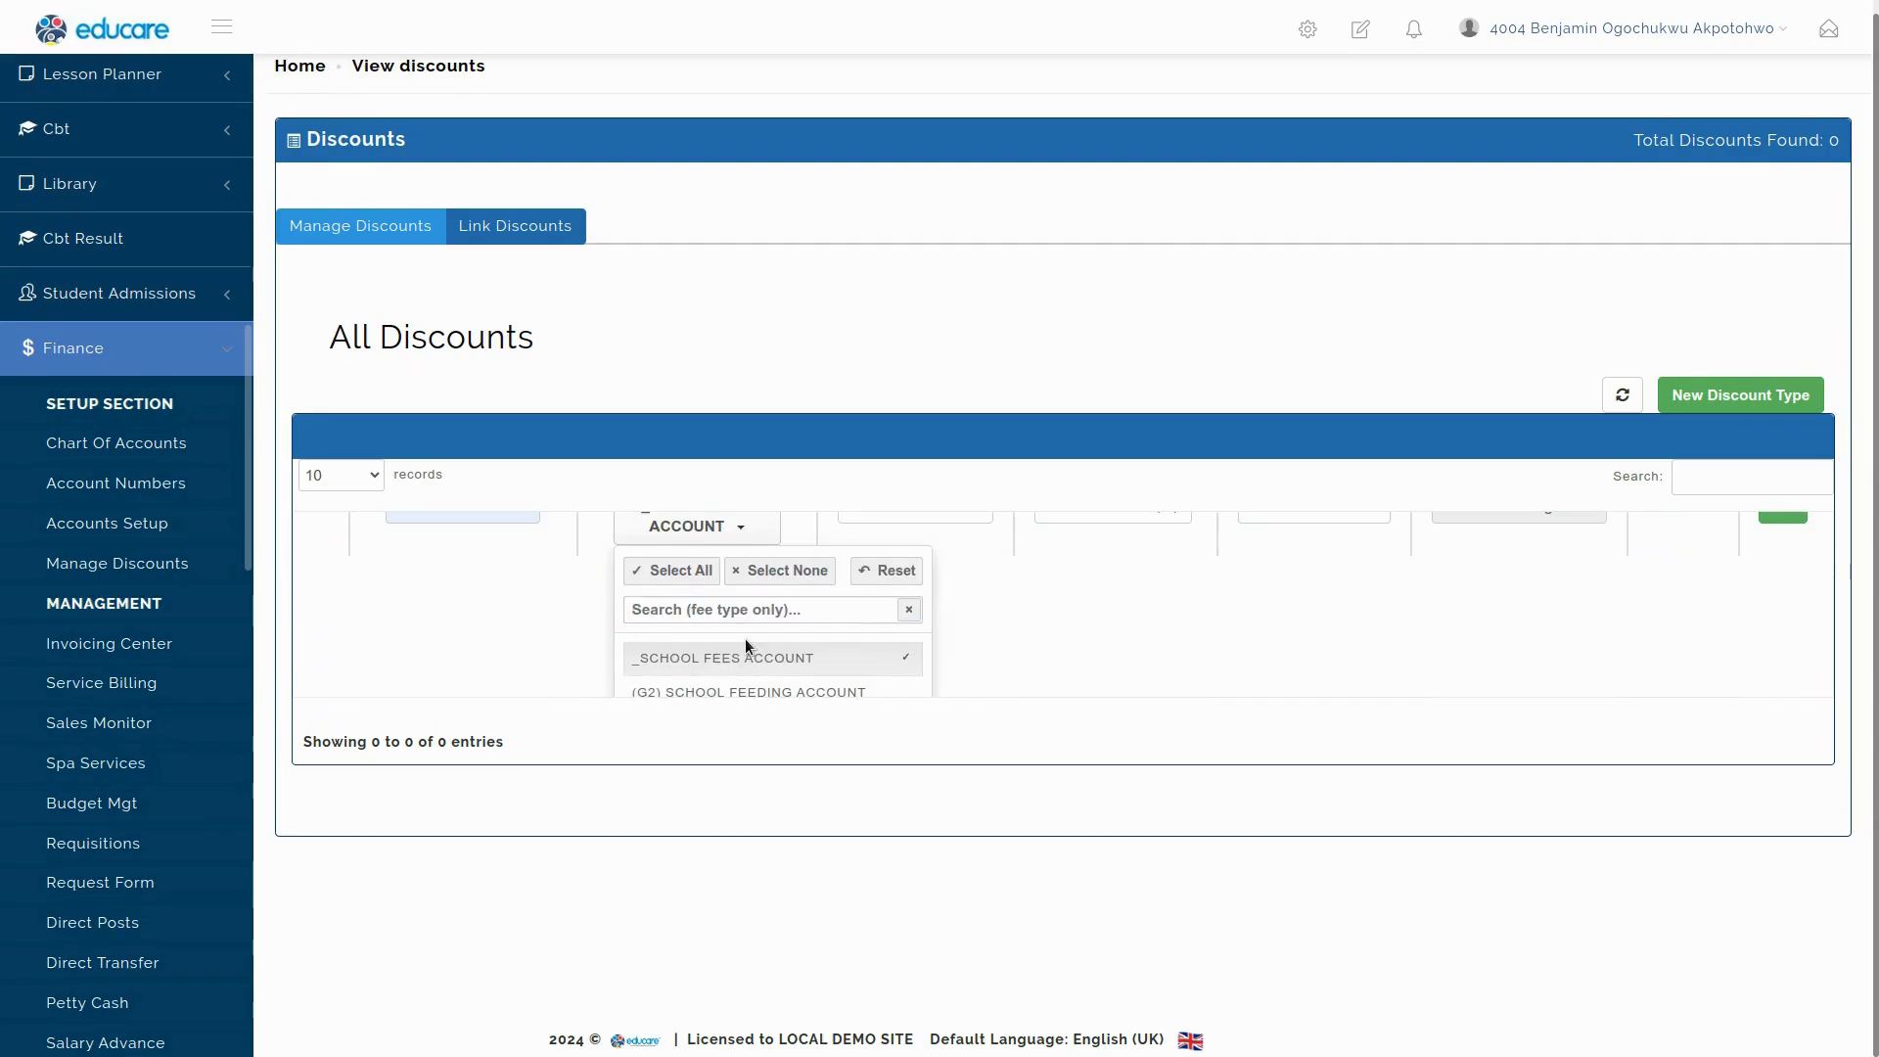
pyautogui.click(766, 609)
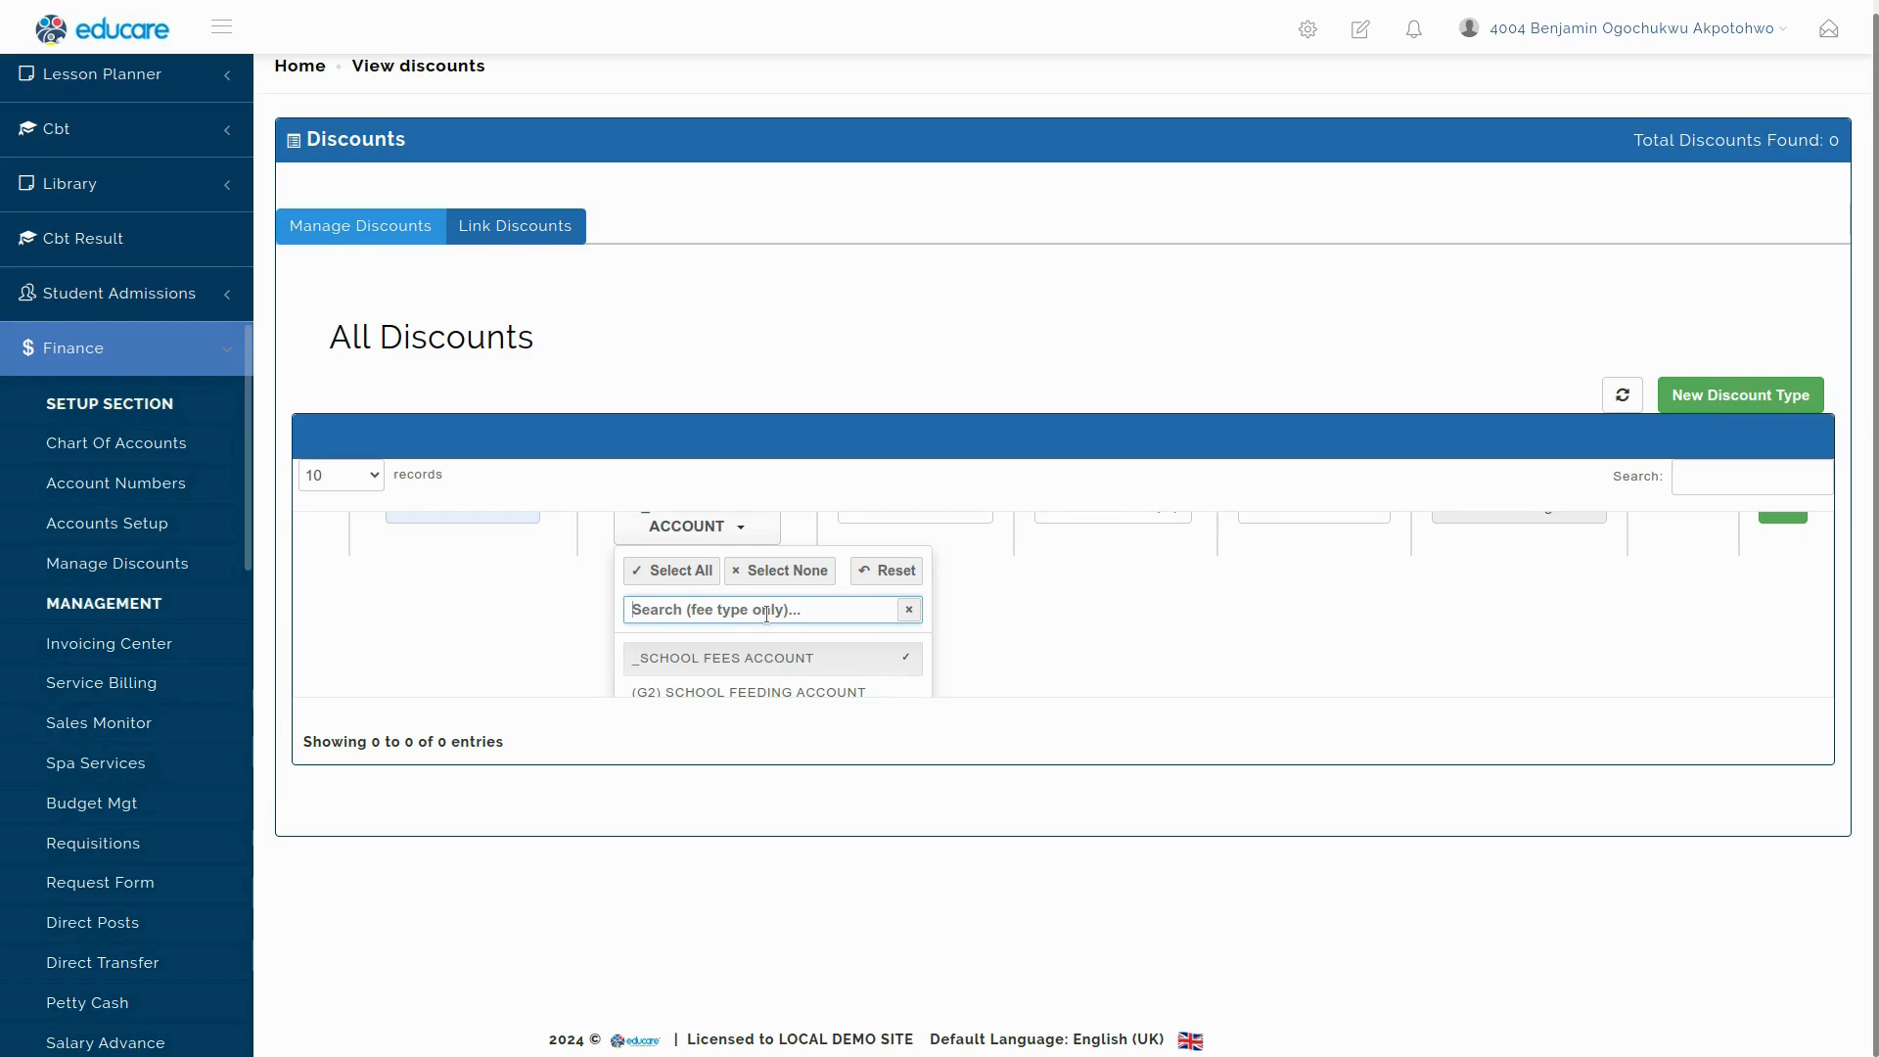
pyautogui.write('pri')
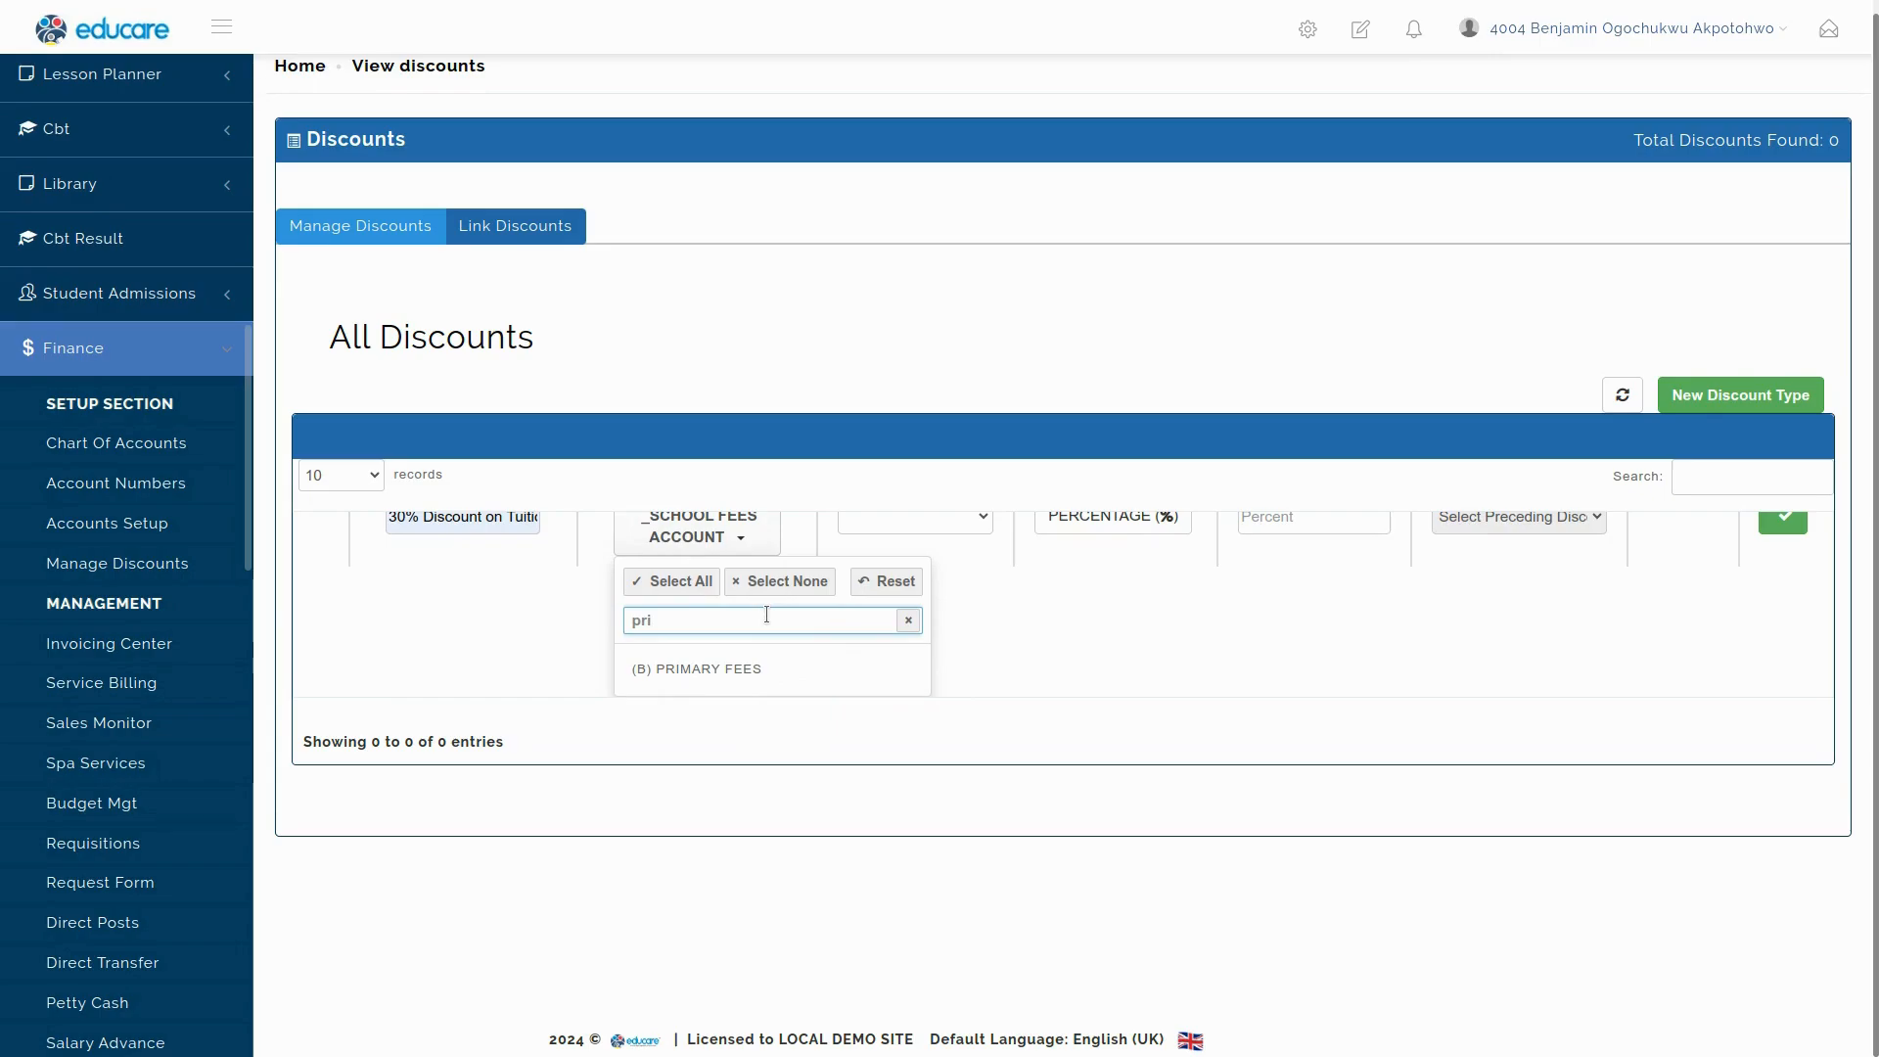
pyautogui.click(755, 669)
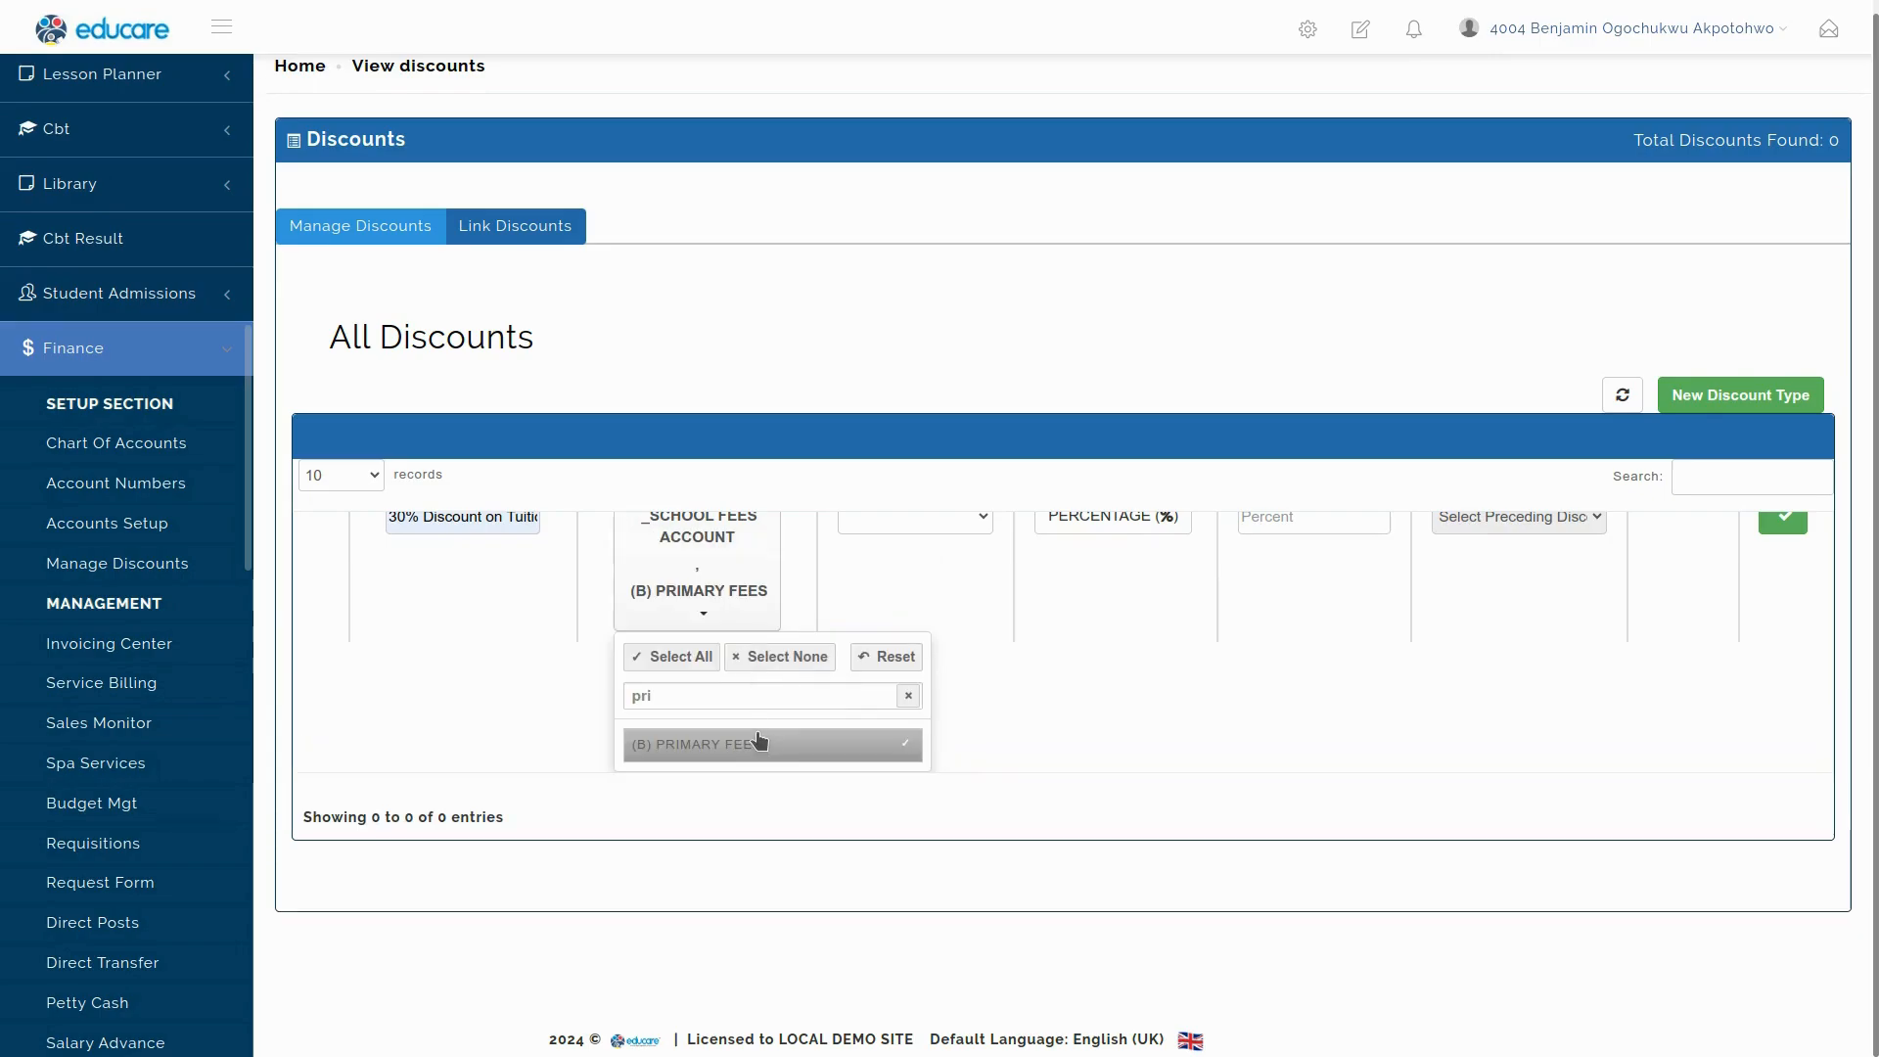
pyautogui.click(721, 583)
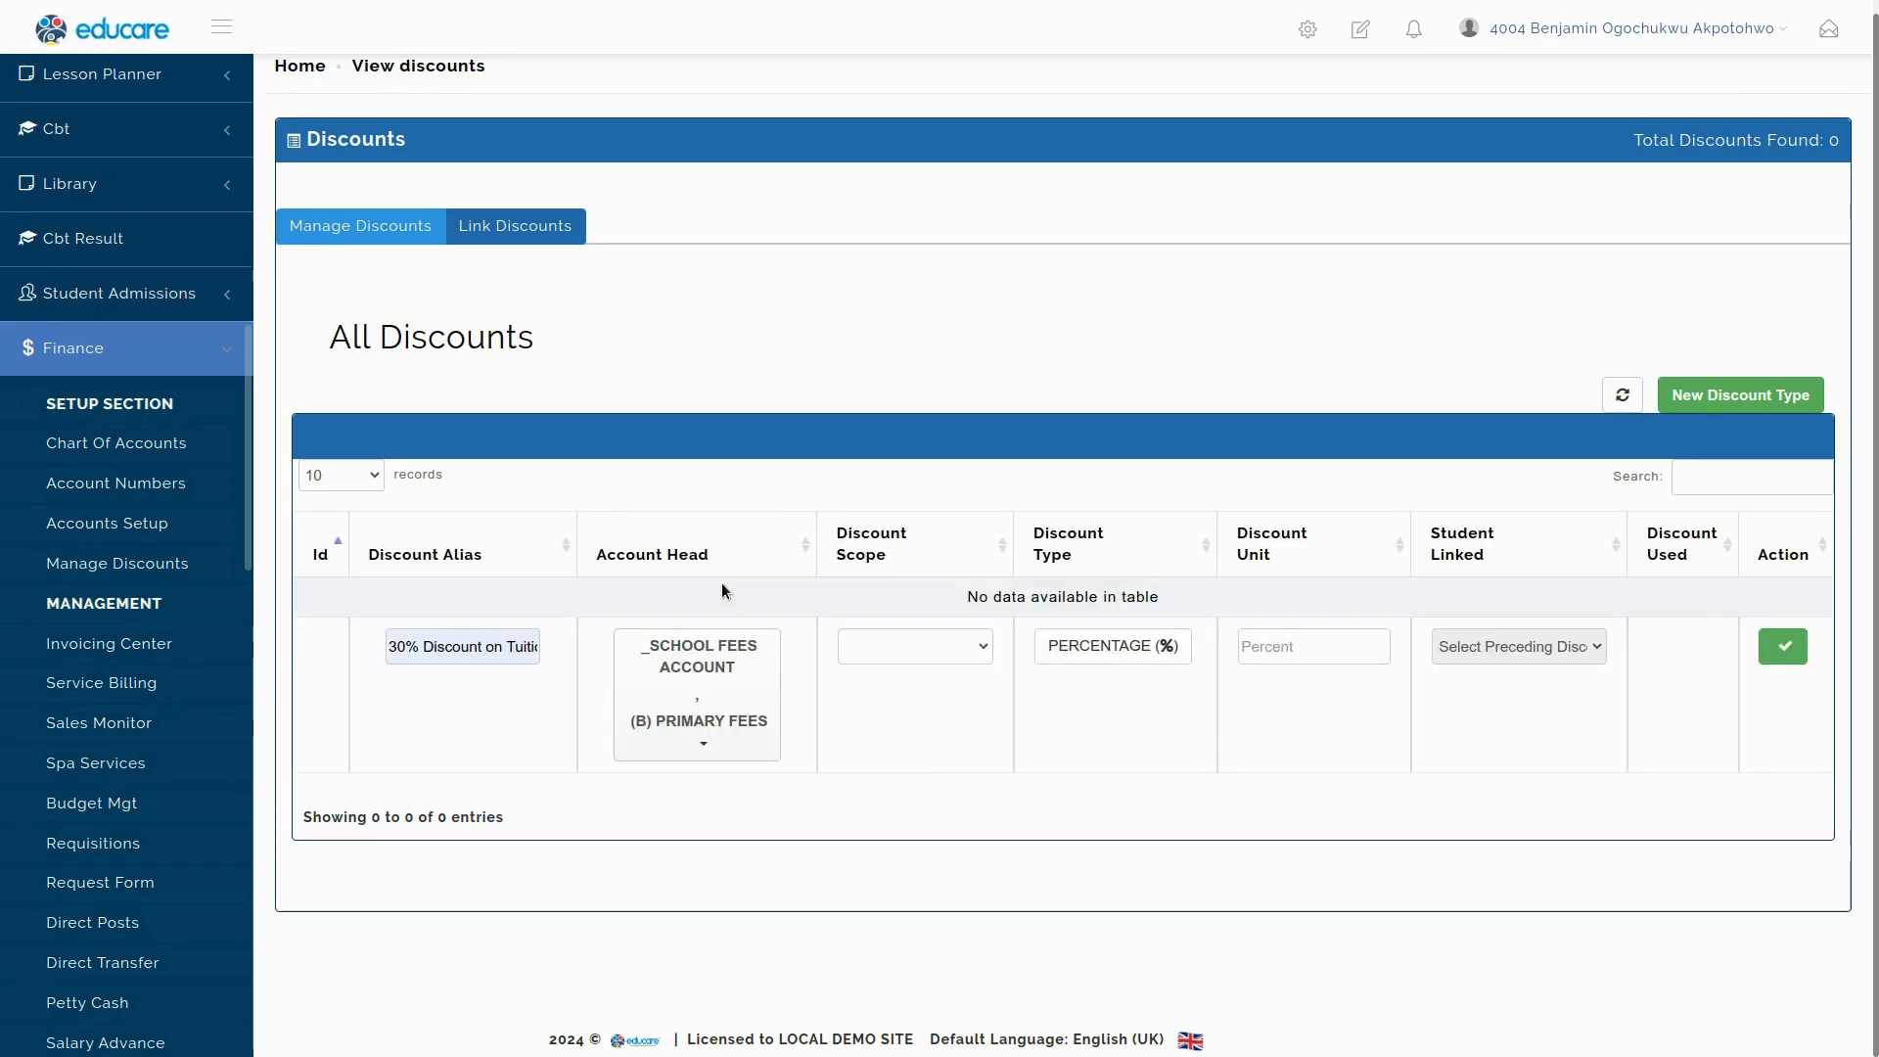
pyautogui.click(722, 655)
pyautogui.scroll(-2, 774, 713)
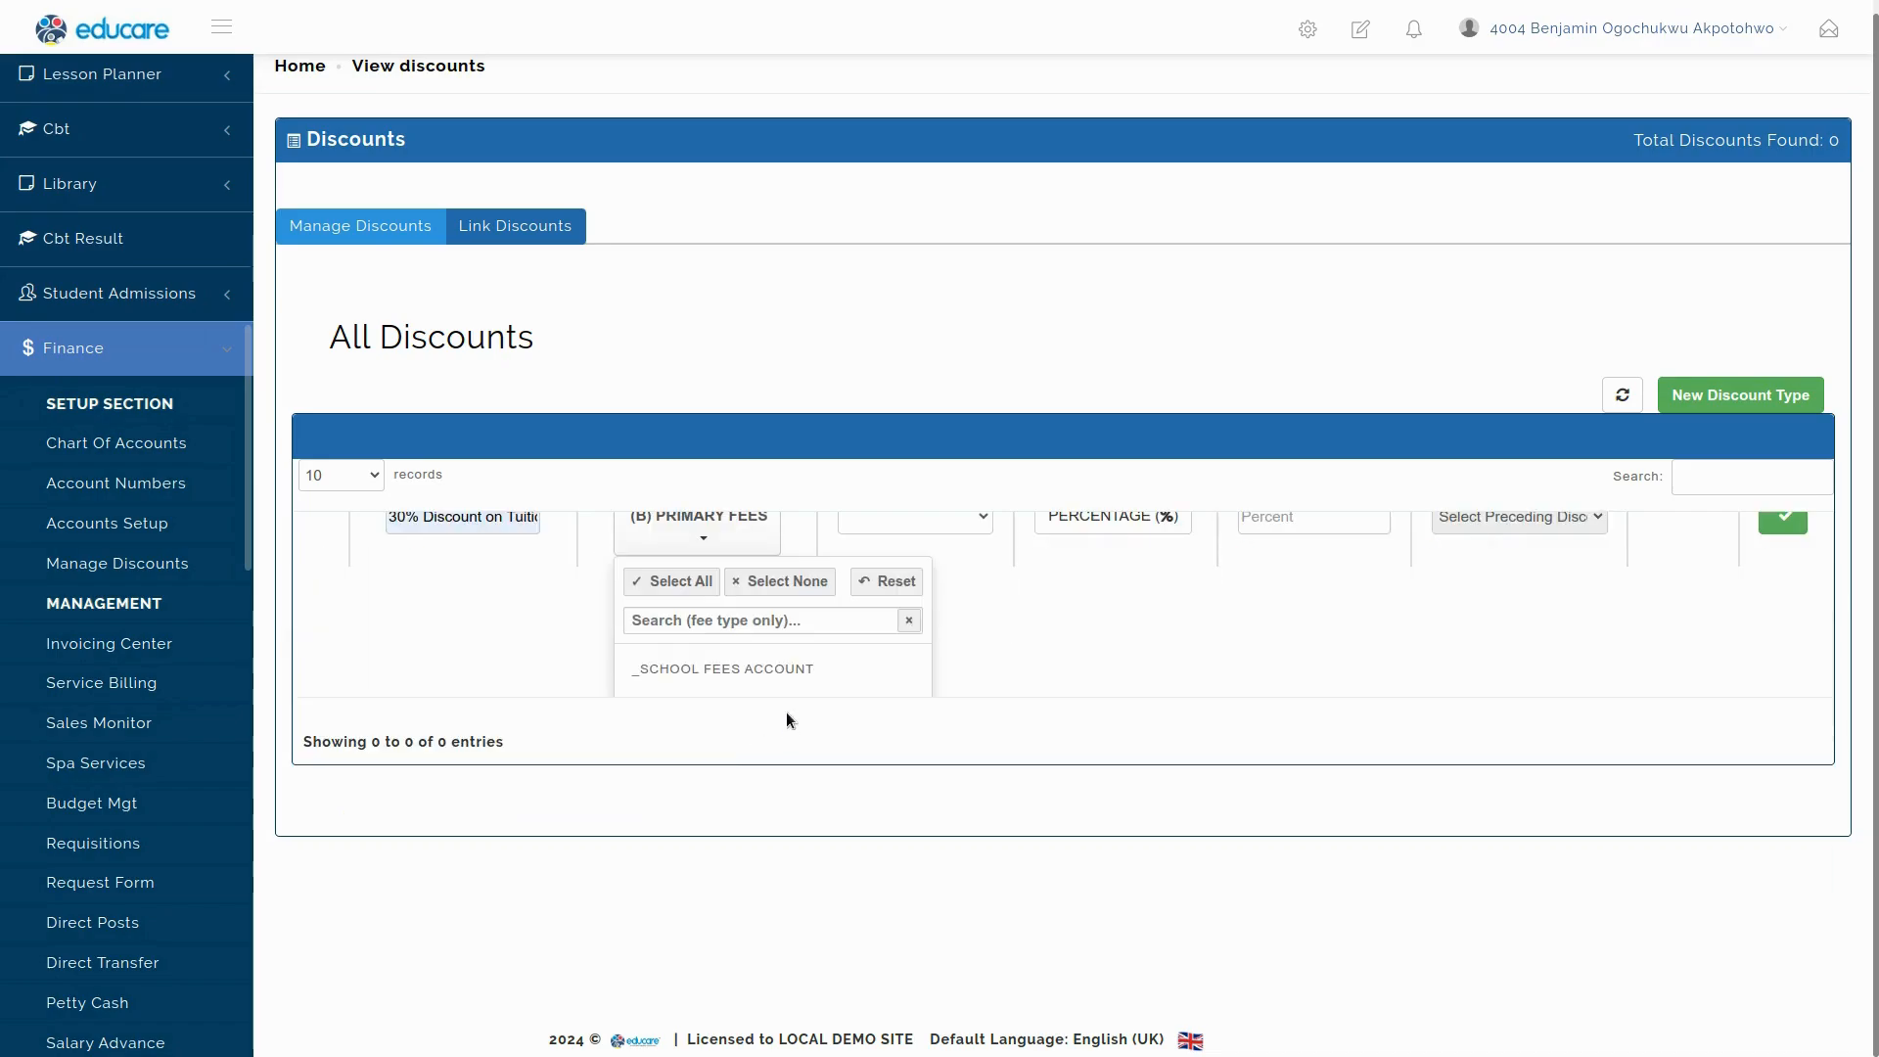
pyautogui.click(1047, 609)
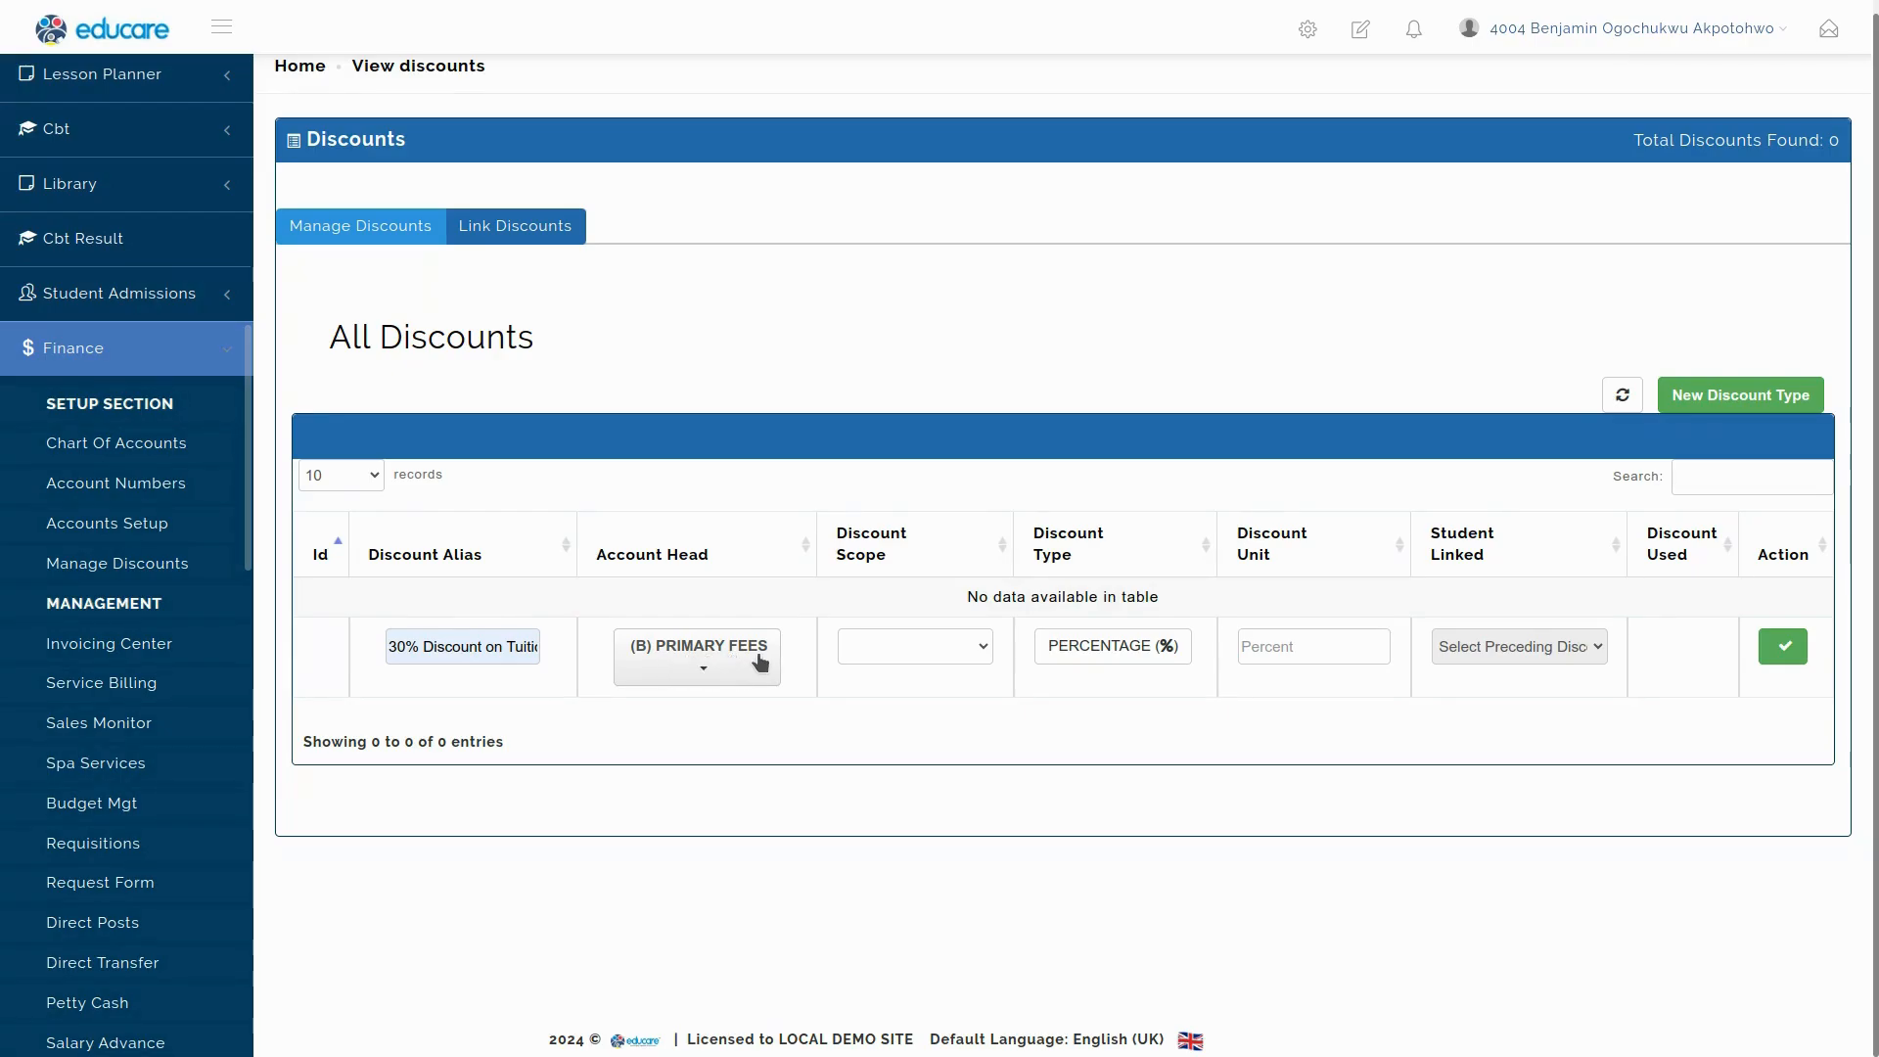
# Set the discount scope to Item Scope.
pyautogui.tripleClick(443, 649)
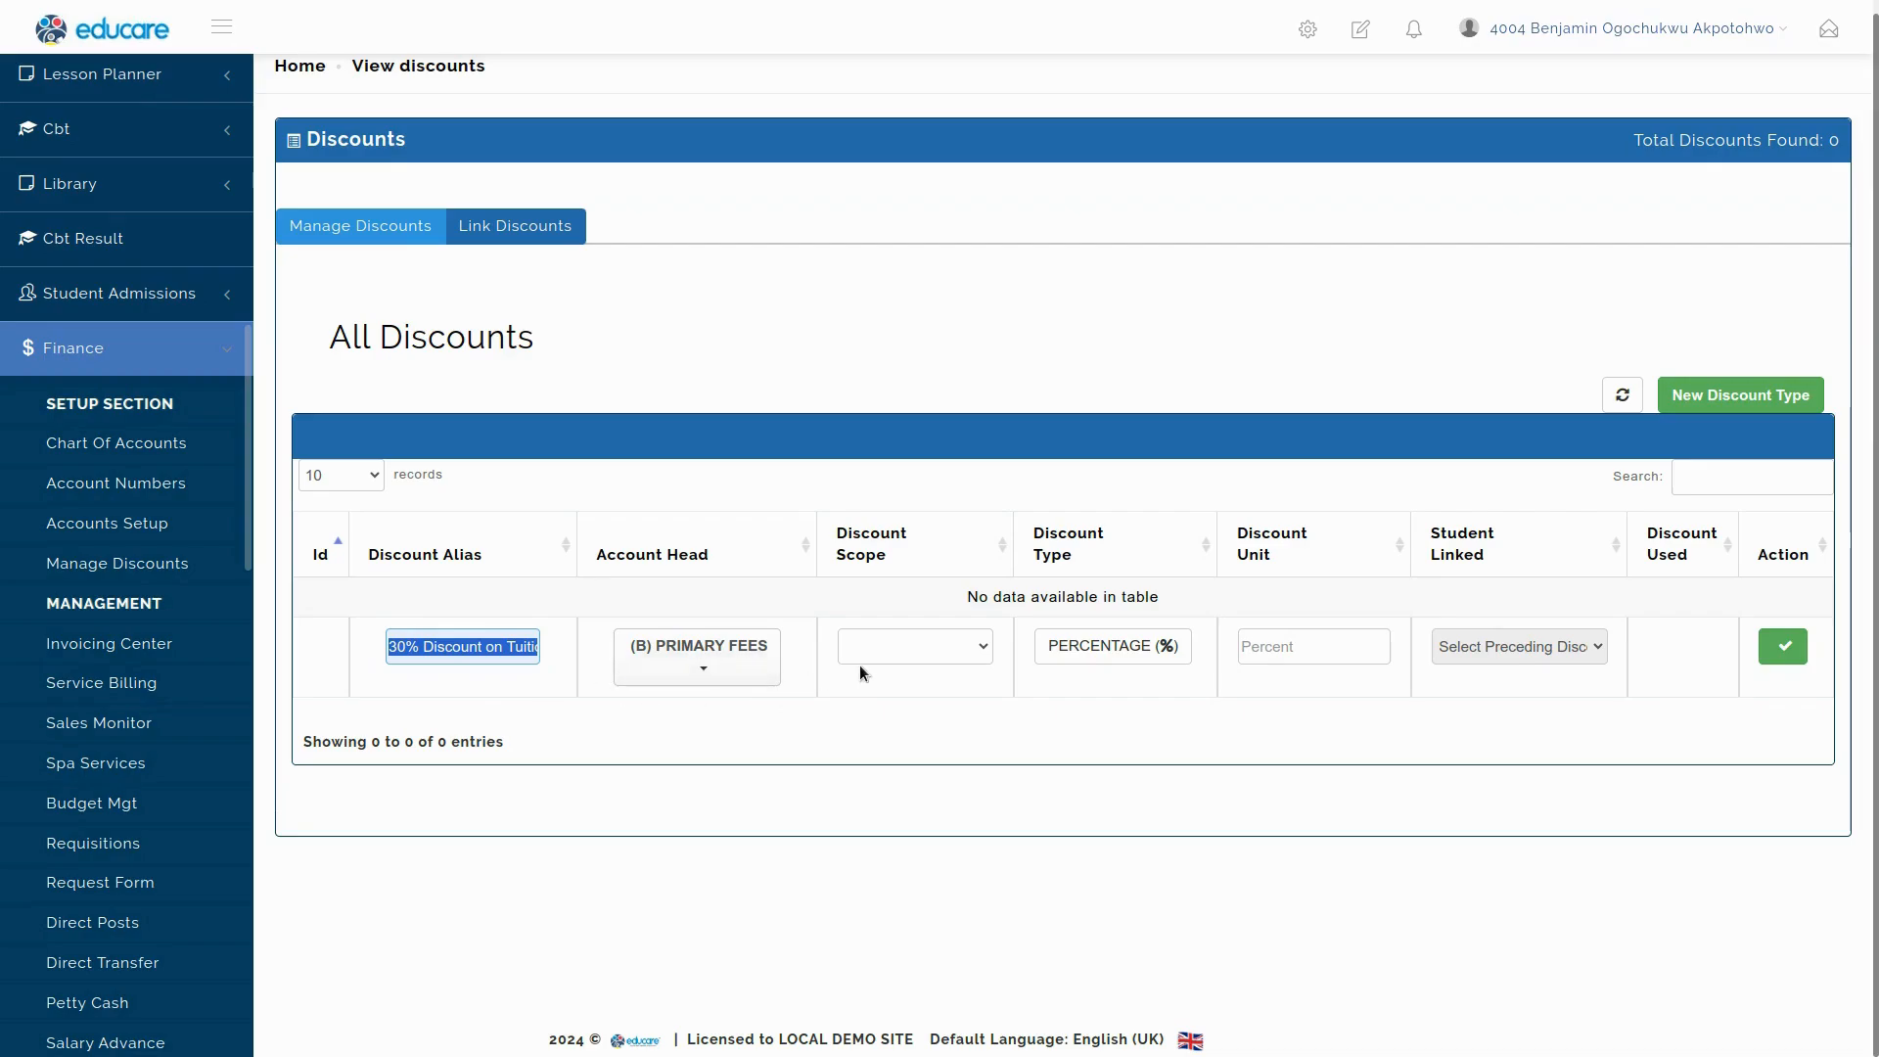
pyautogui.click(959, 643)
pyautogui.click(899, 729)
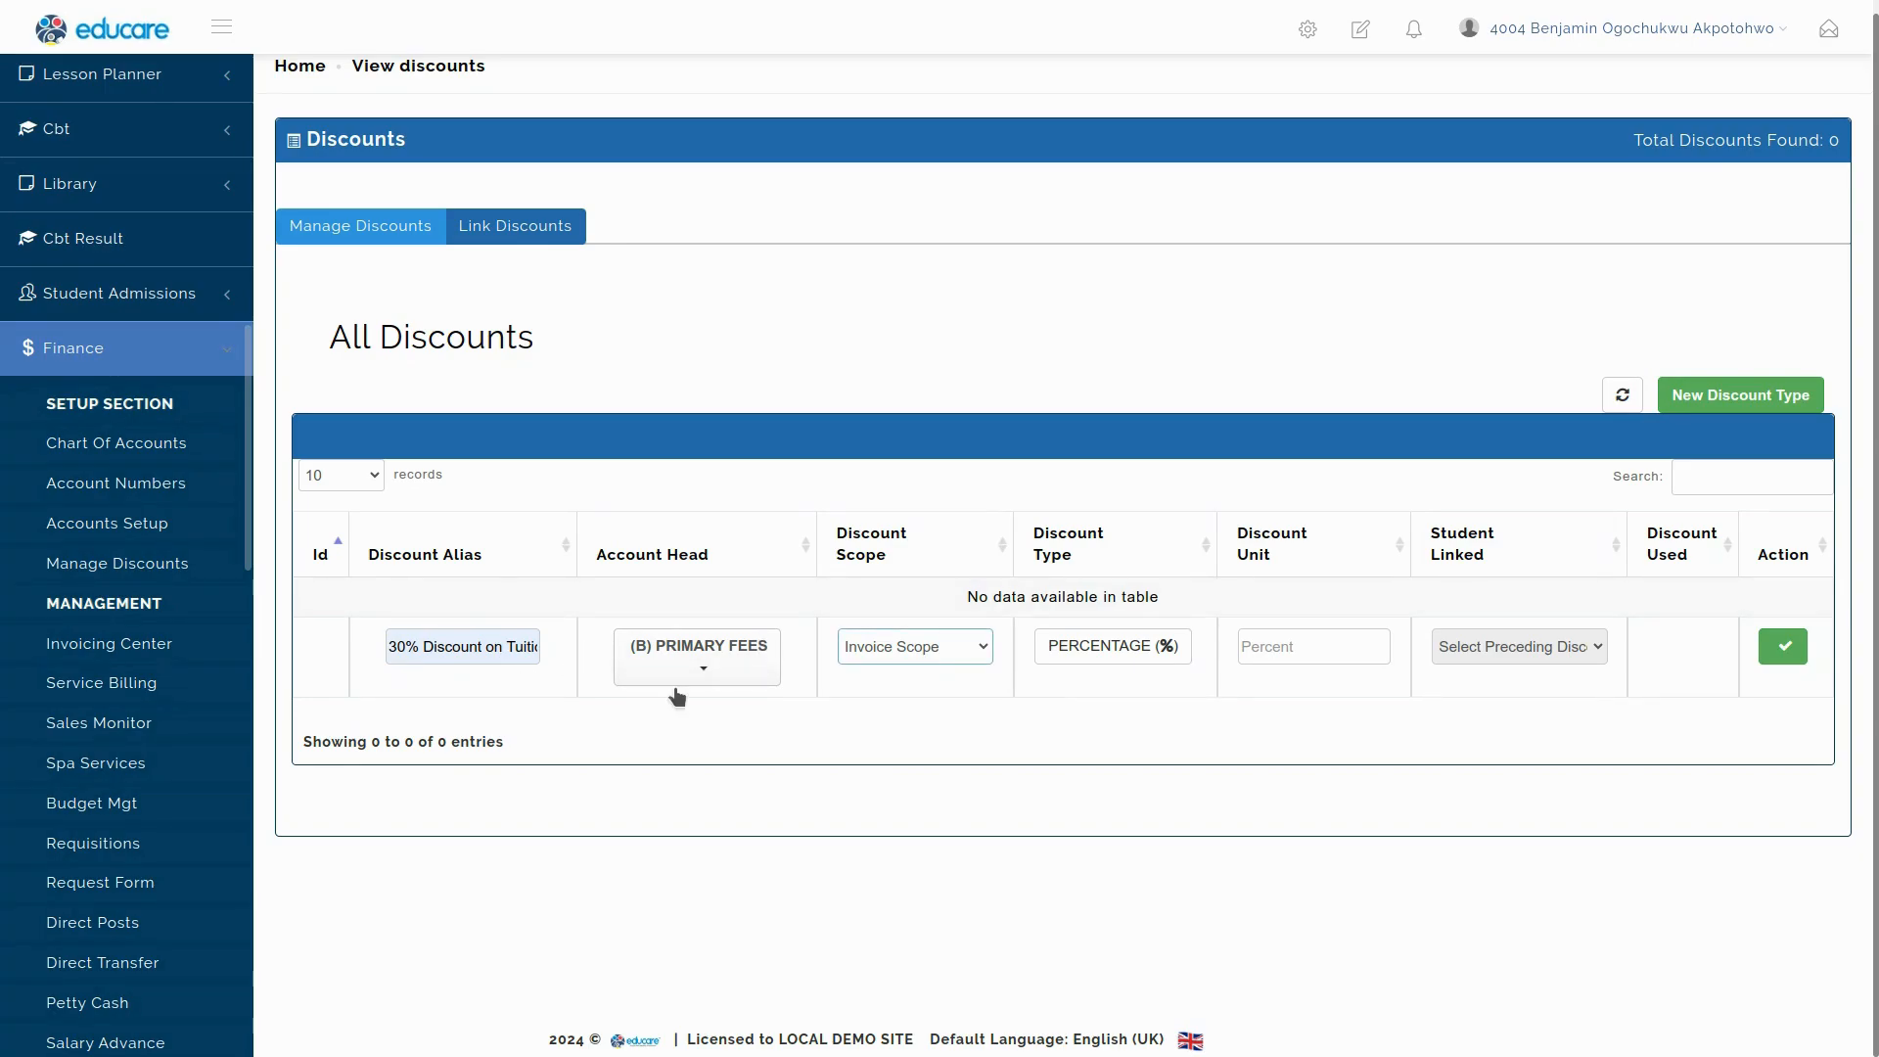
pyautogui.click(971, 649)
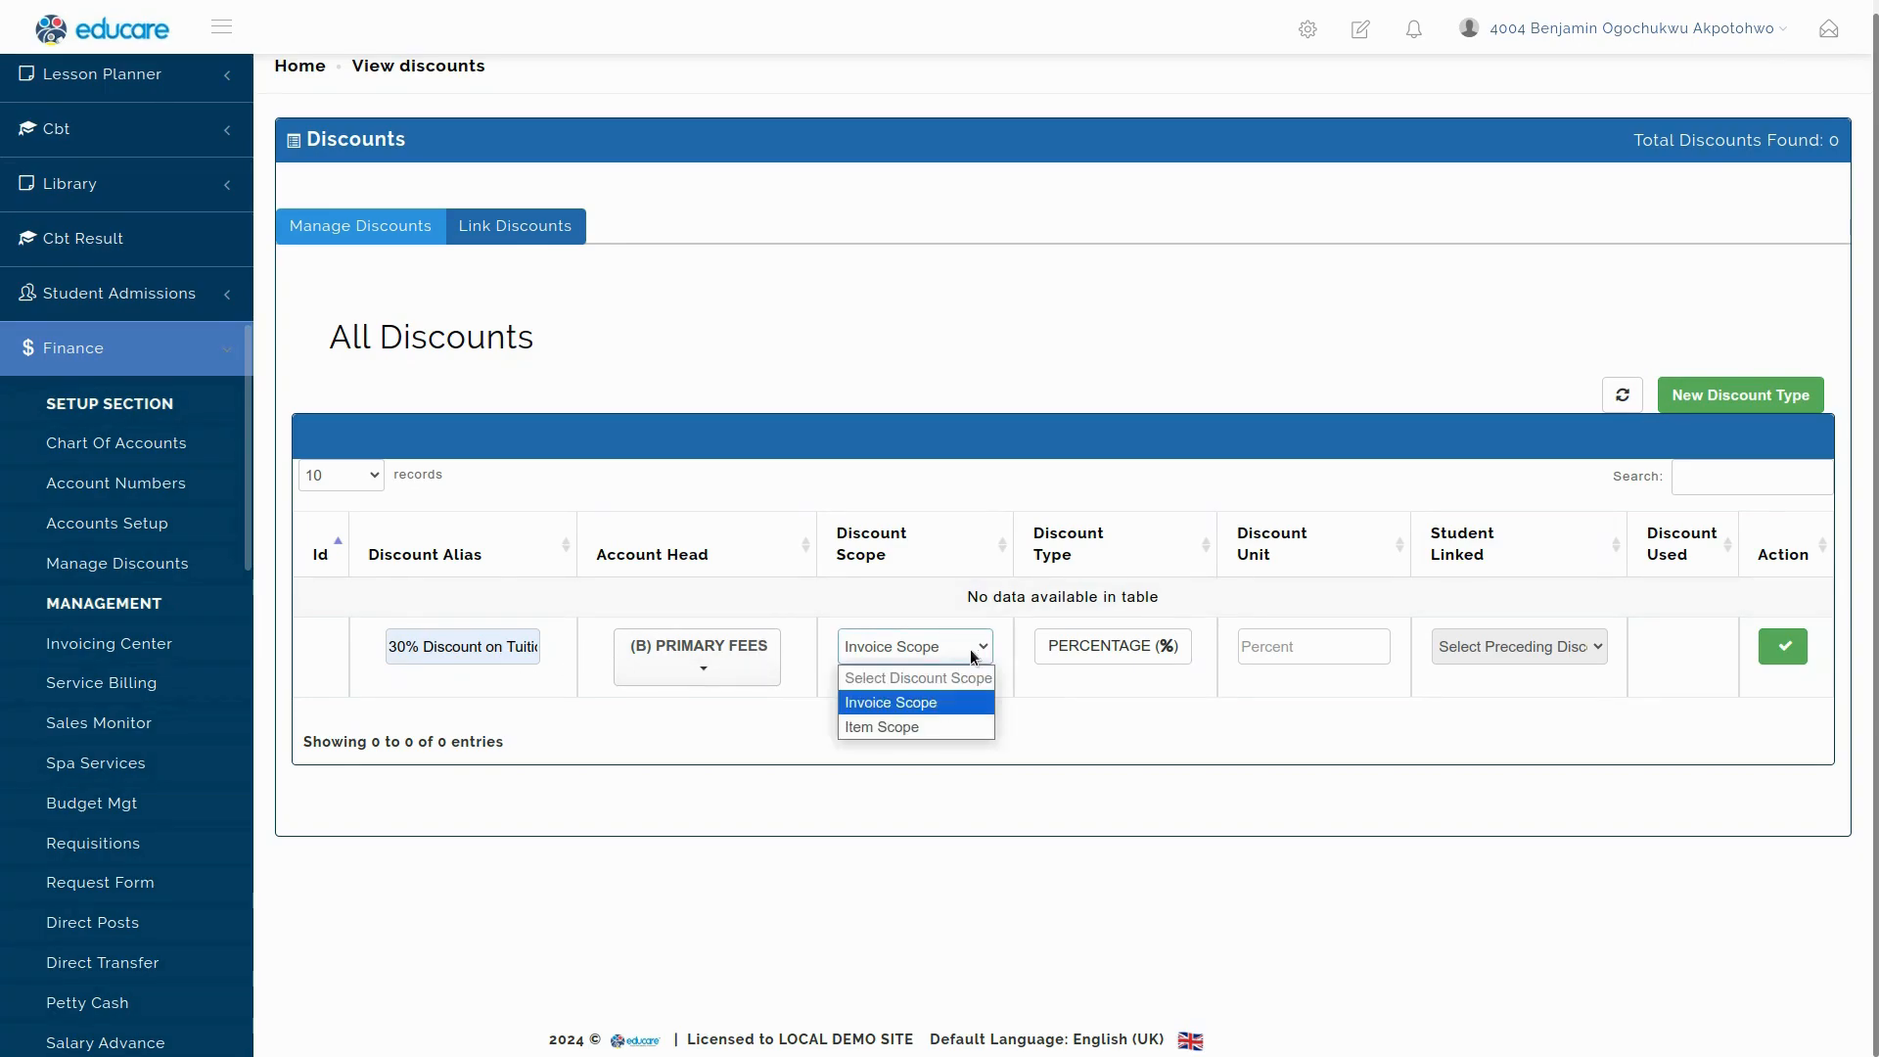
pyautogui.click(912, 728)
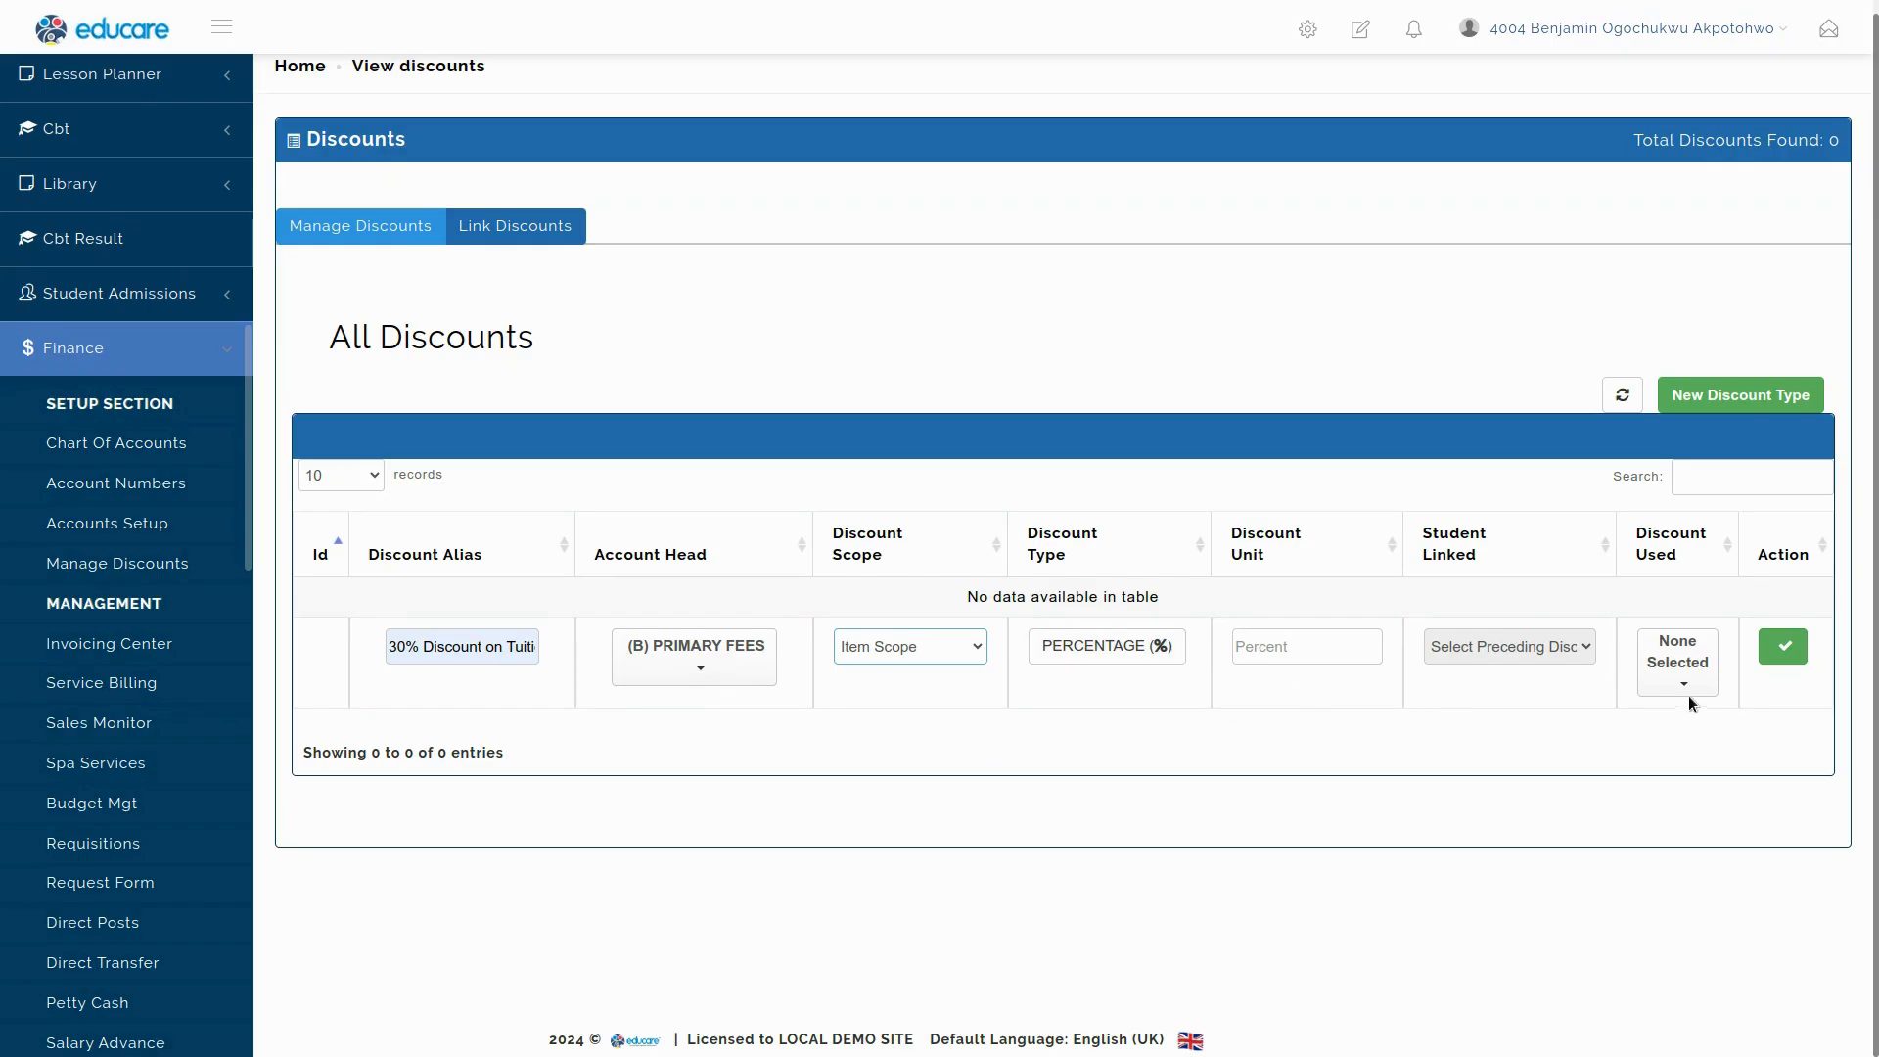
# Choose SCHOOL FEES as the fee the discount is used on.
pyautogui.click(1691, 669)
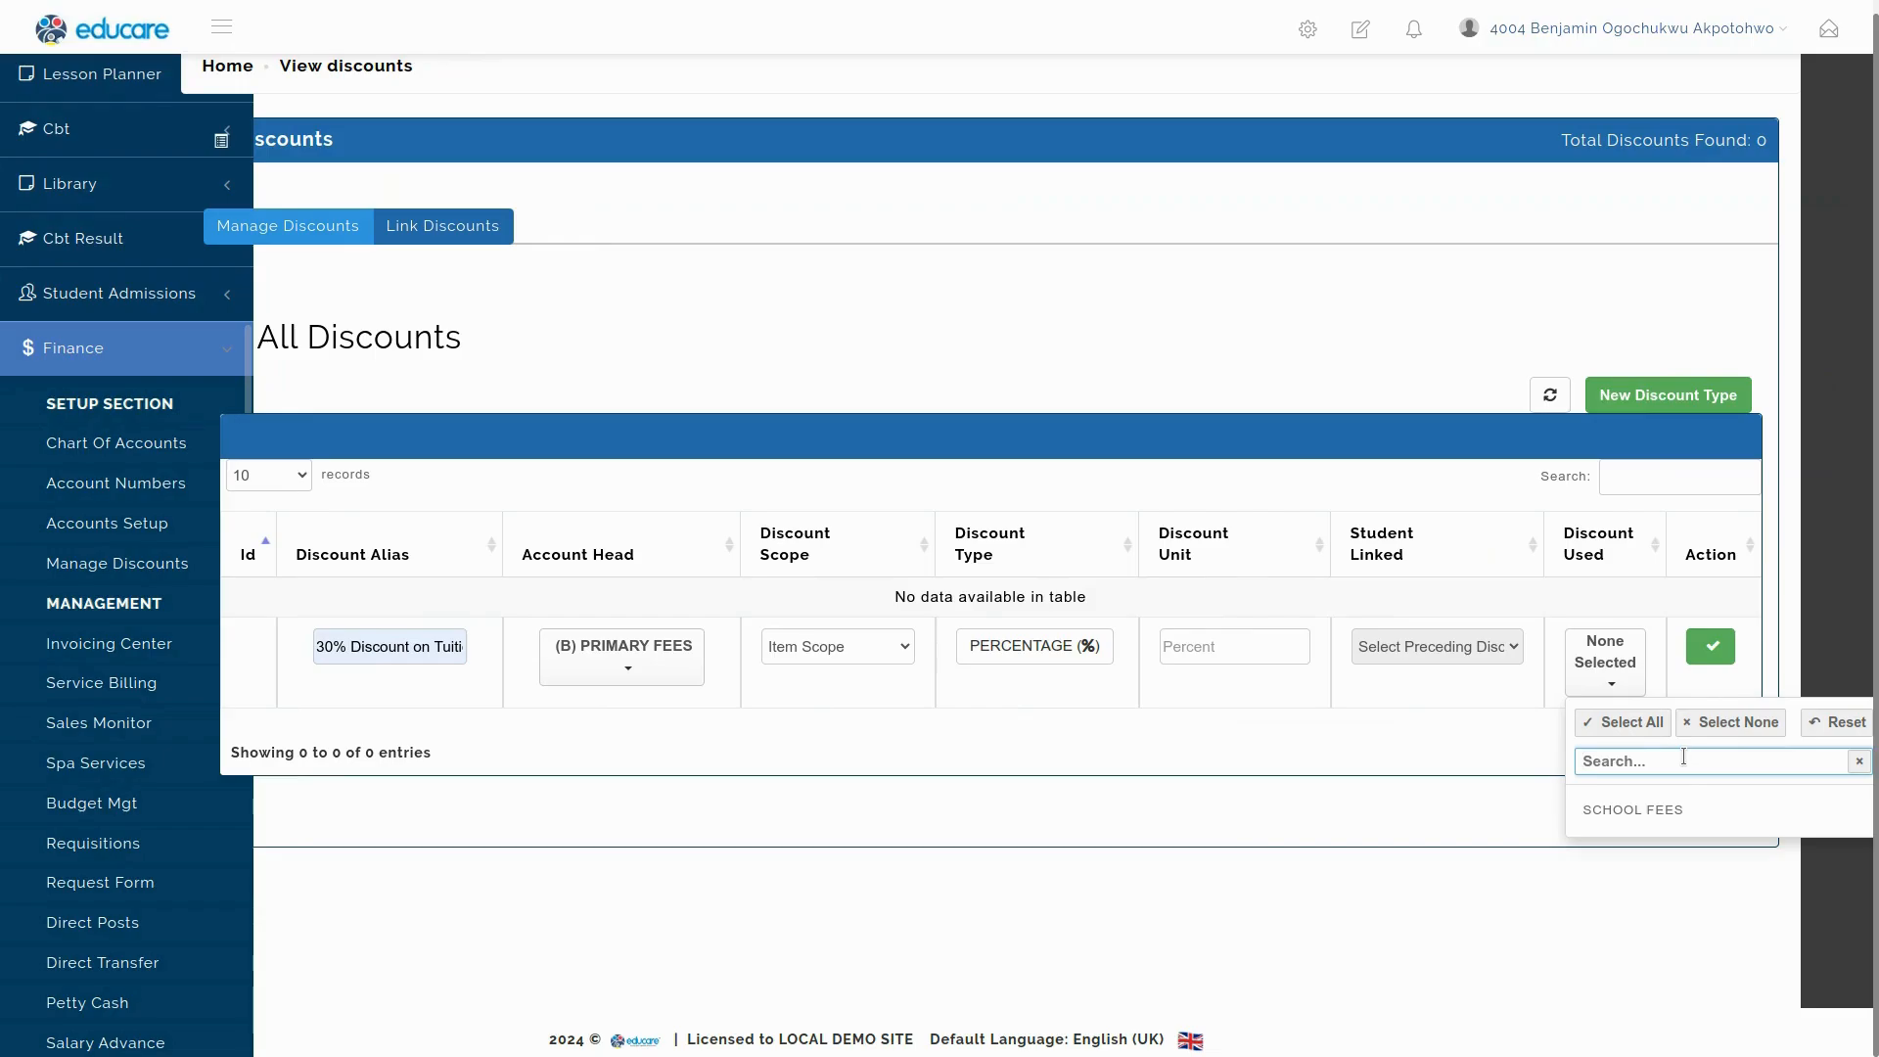
pyautogui.press('Tab')
pyautogui.press('Tab')
pyautogui.press('Tab')
pyautogui.press('Tab')
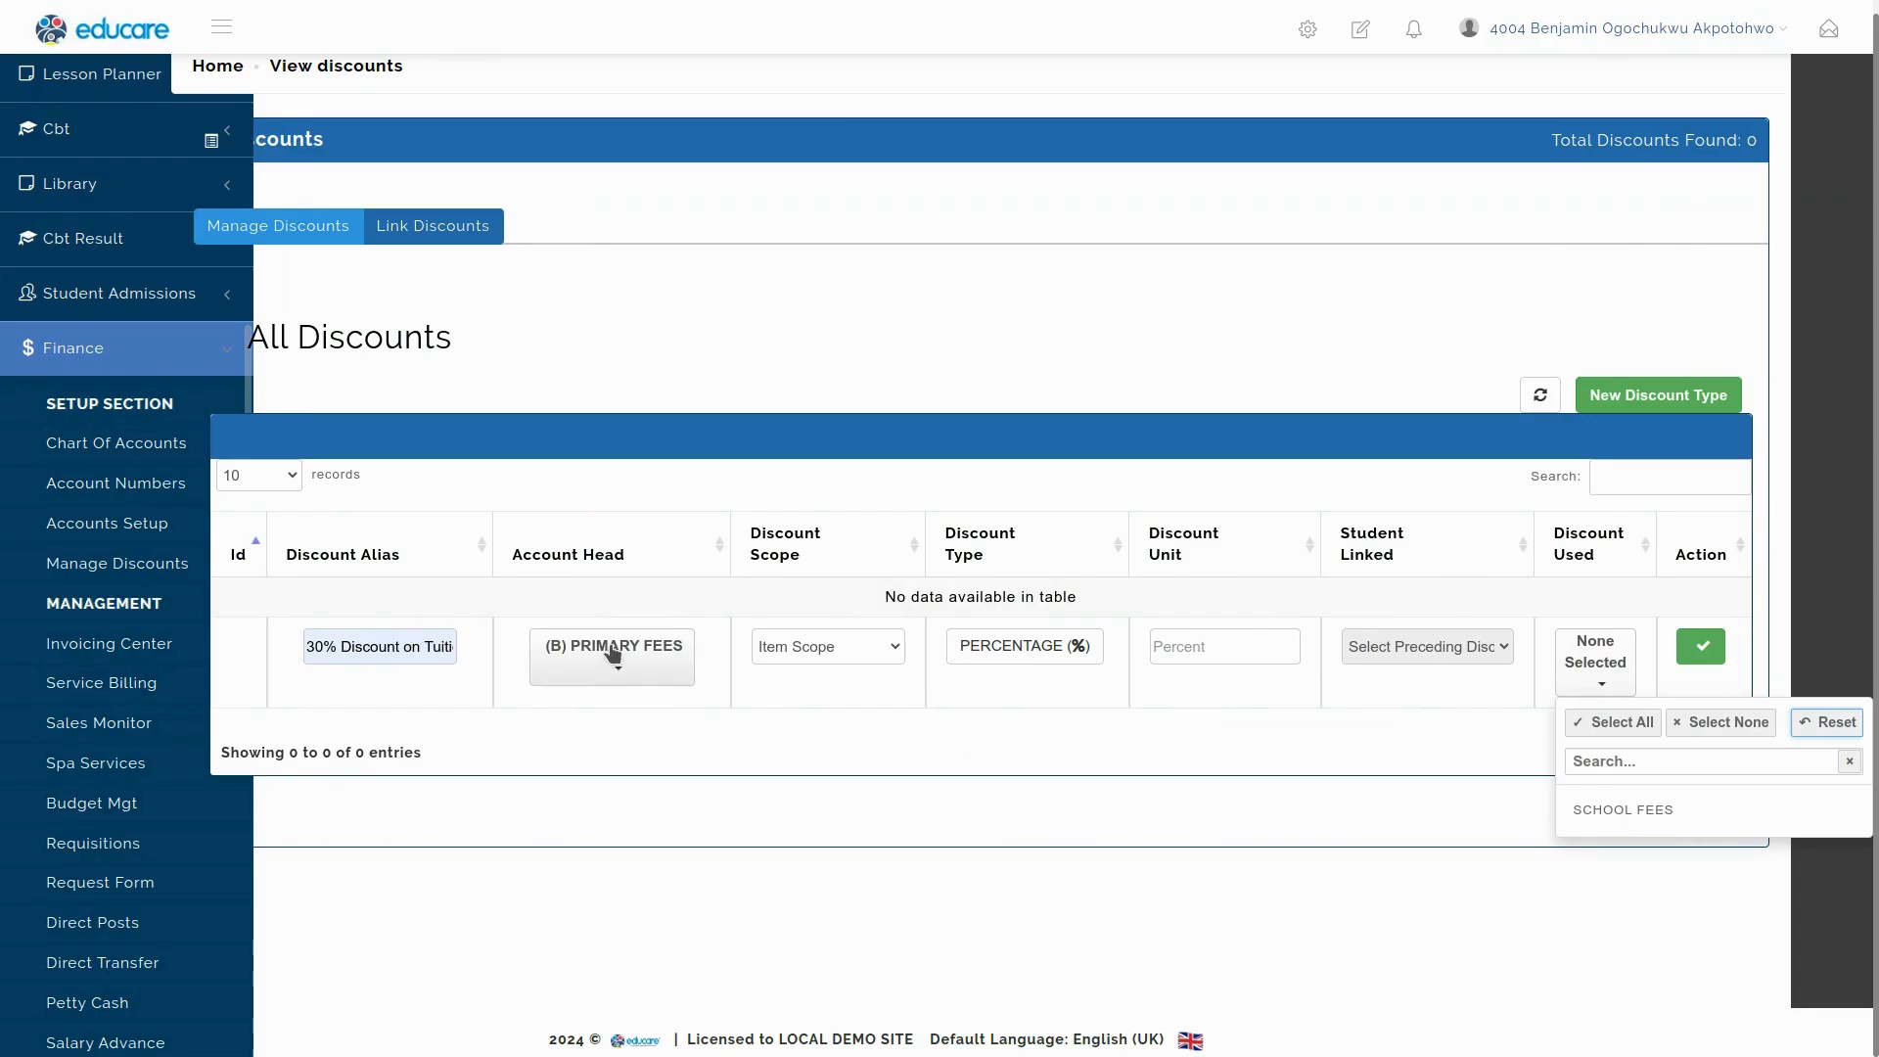
pyautogui.click(1606, 823)
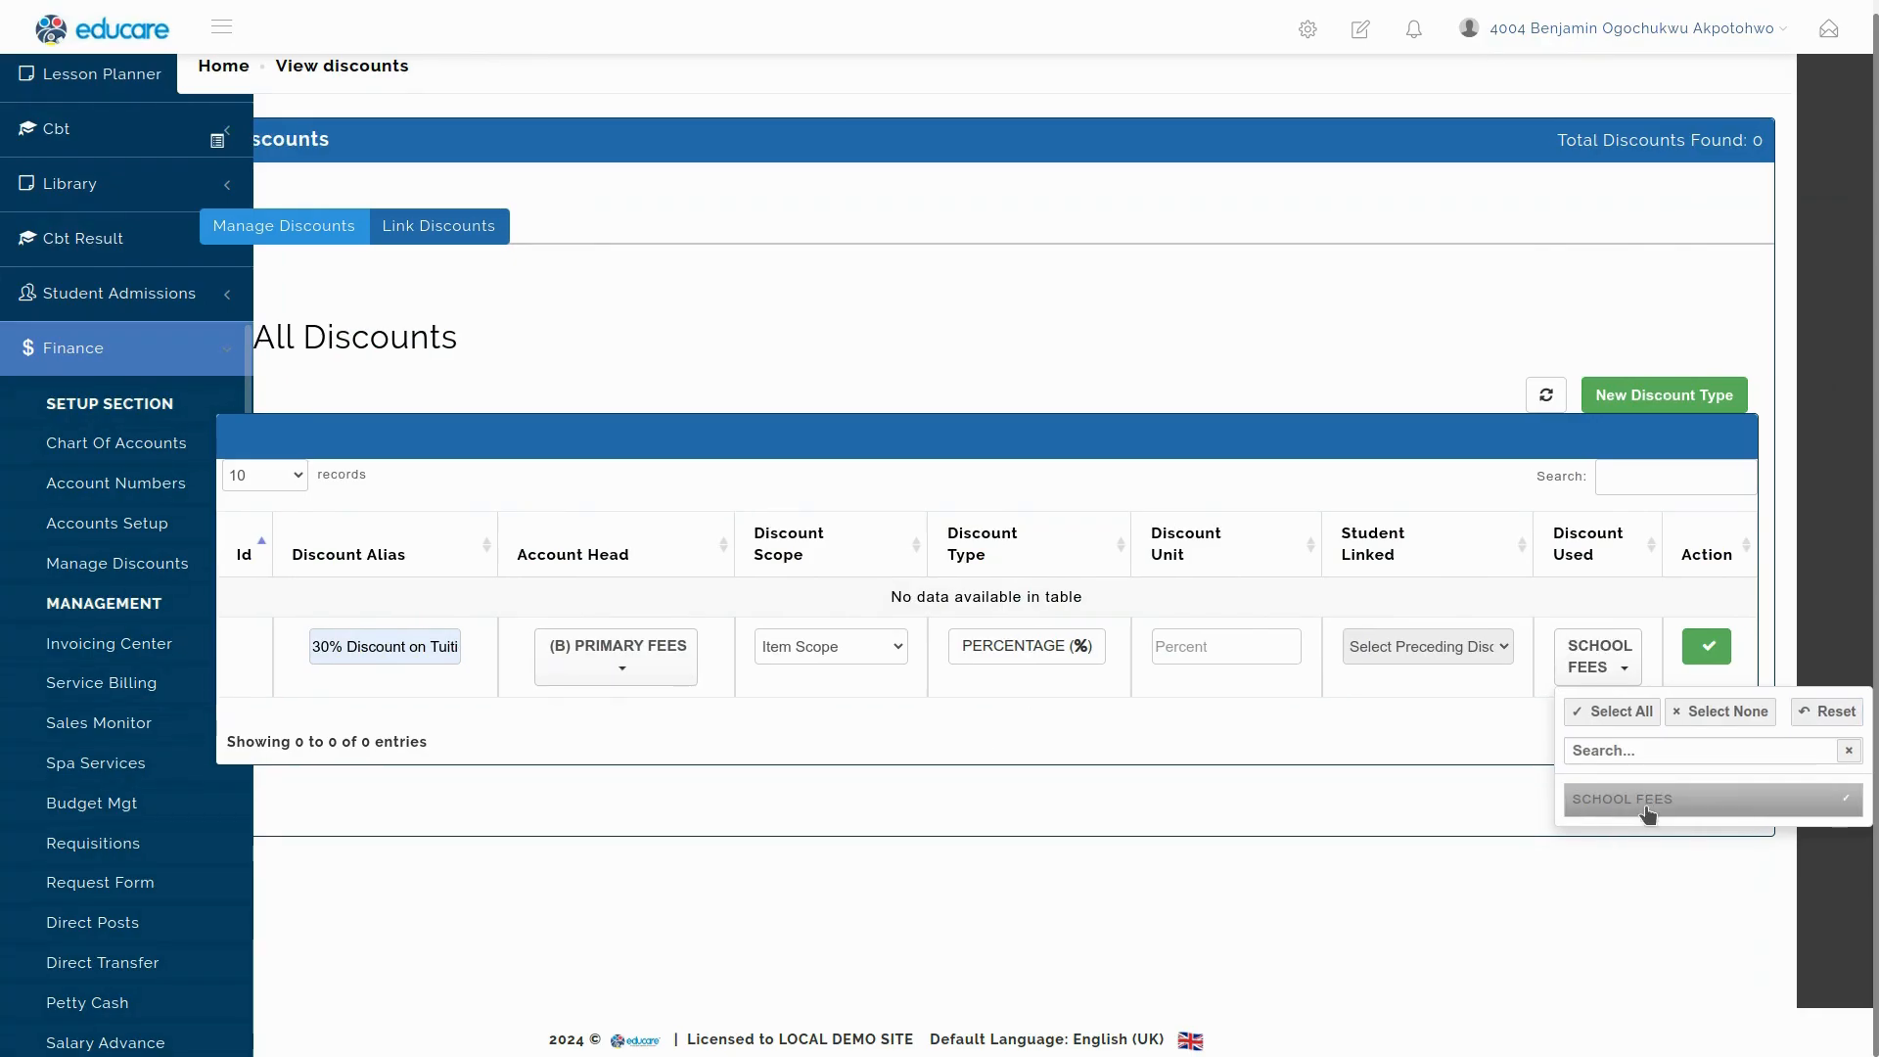
pyautogui.click(1512, 729)
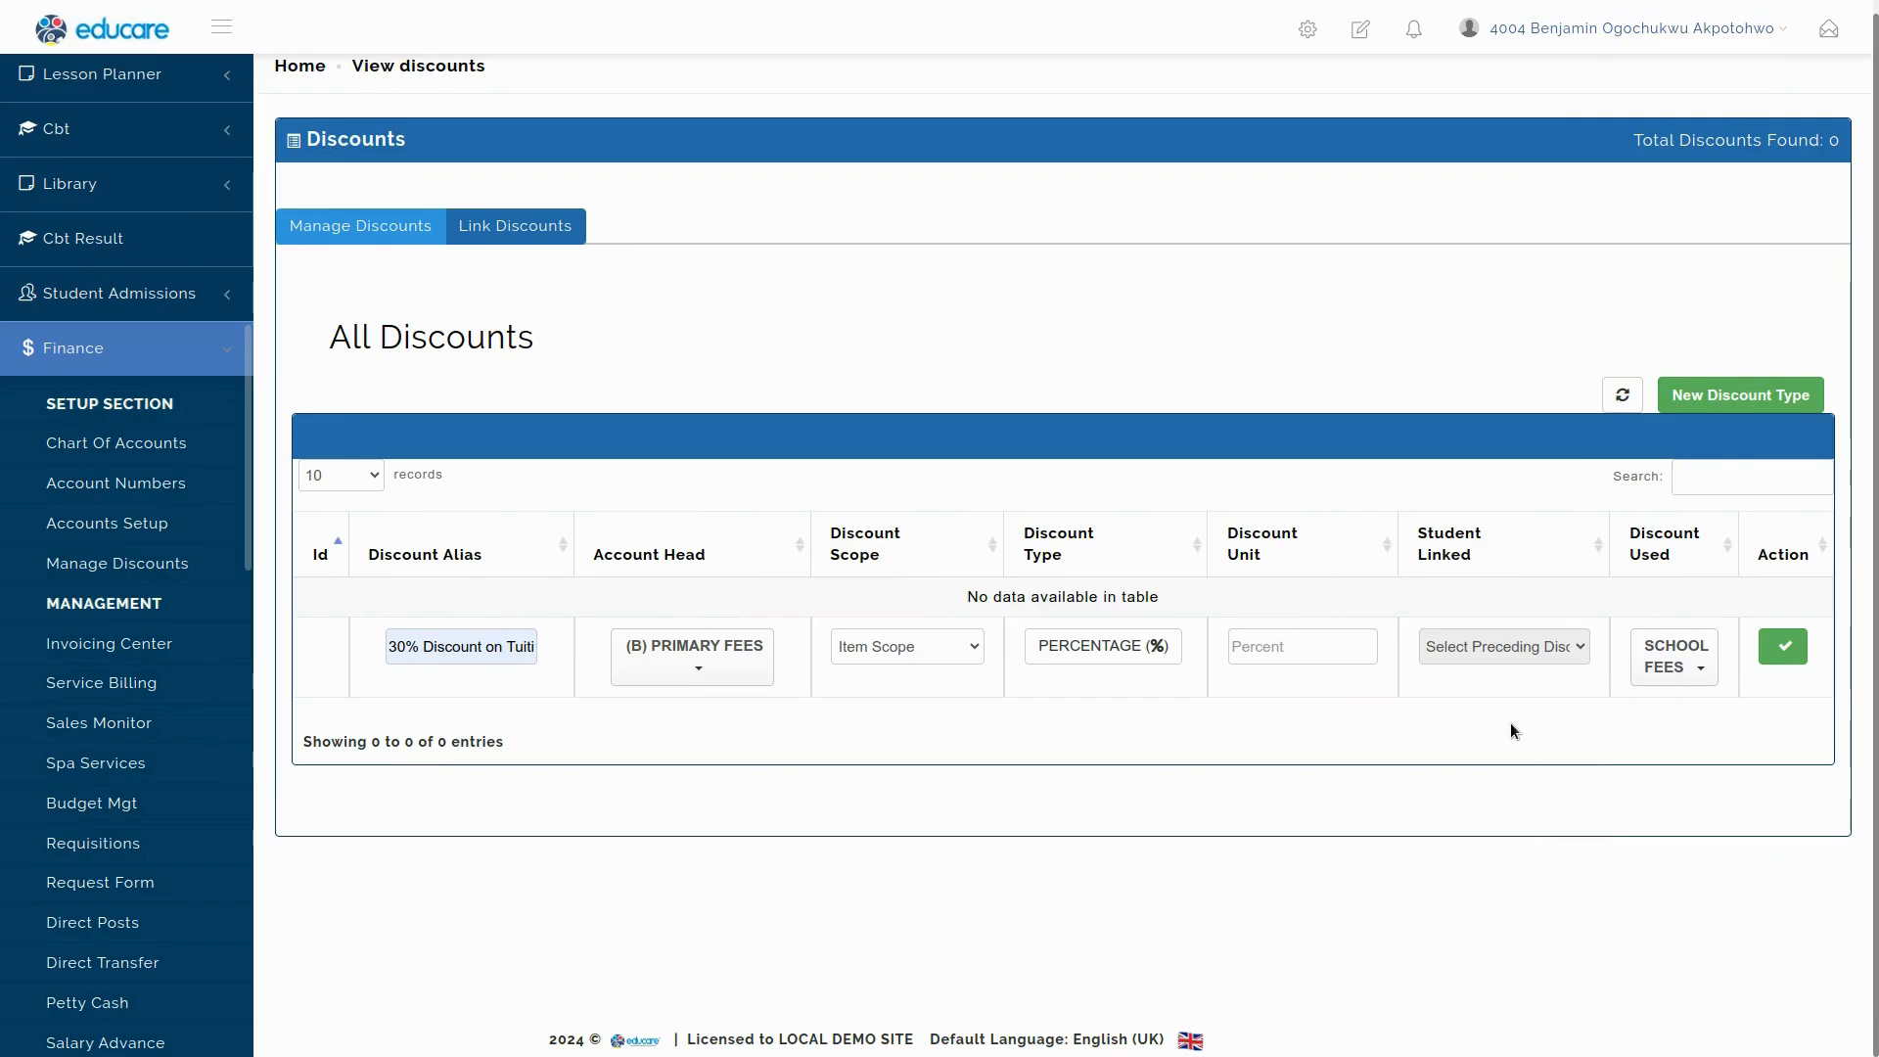
# Keep the discount type as Percentage with a discount unit of 30.
pyautogui.click(1114, 648)
pyautogui.click(1114, 651)
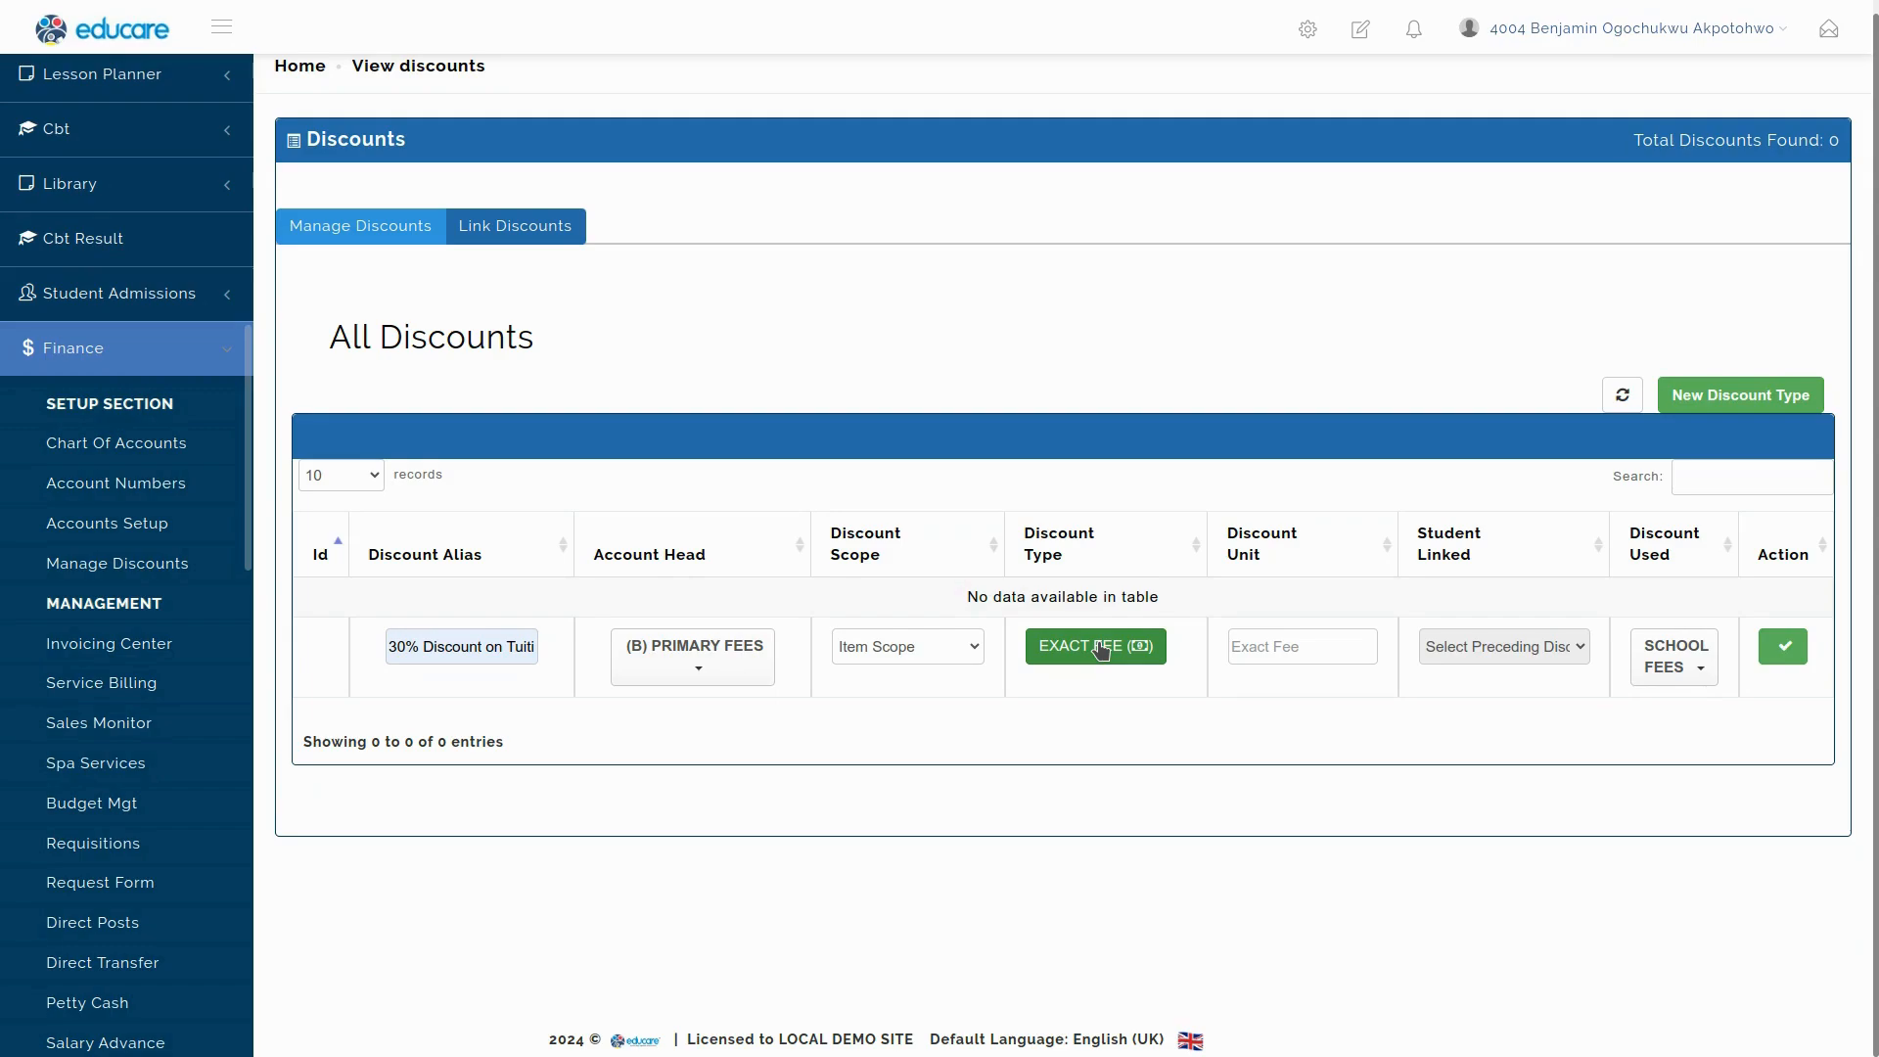
pyautogui.click(1101, 650)
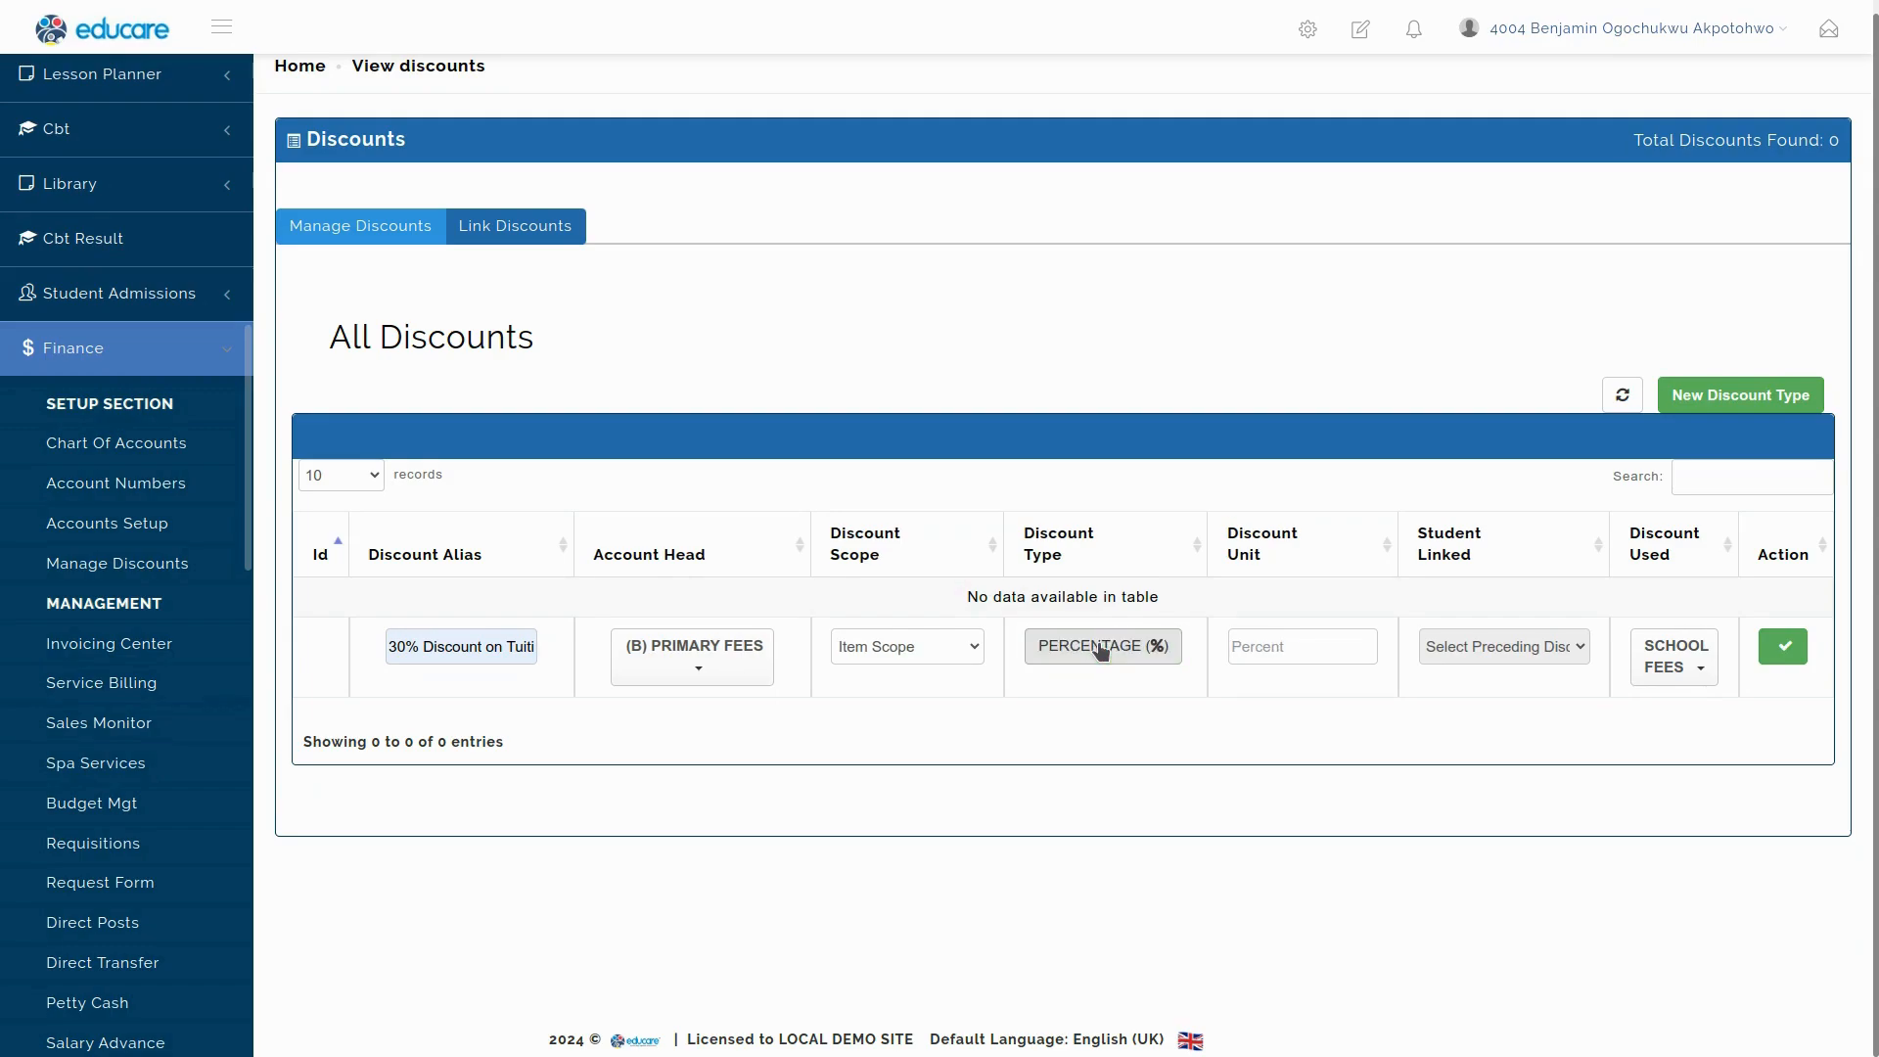
pyautogui.click(1102, 651)
pyautogui.click(1101, 651)
pyautogui.click(1094, 652)
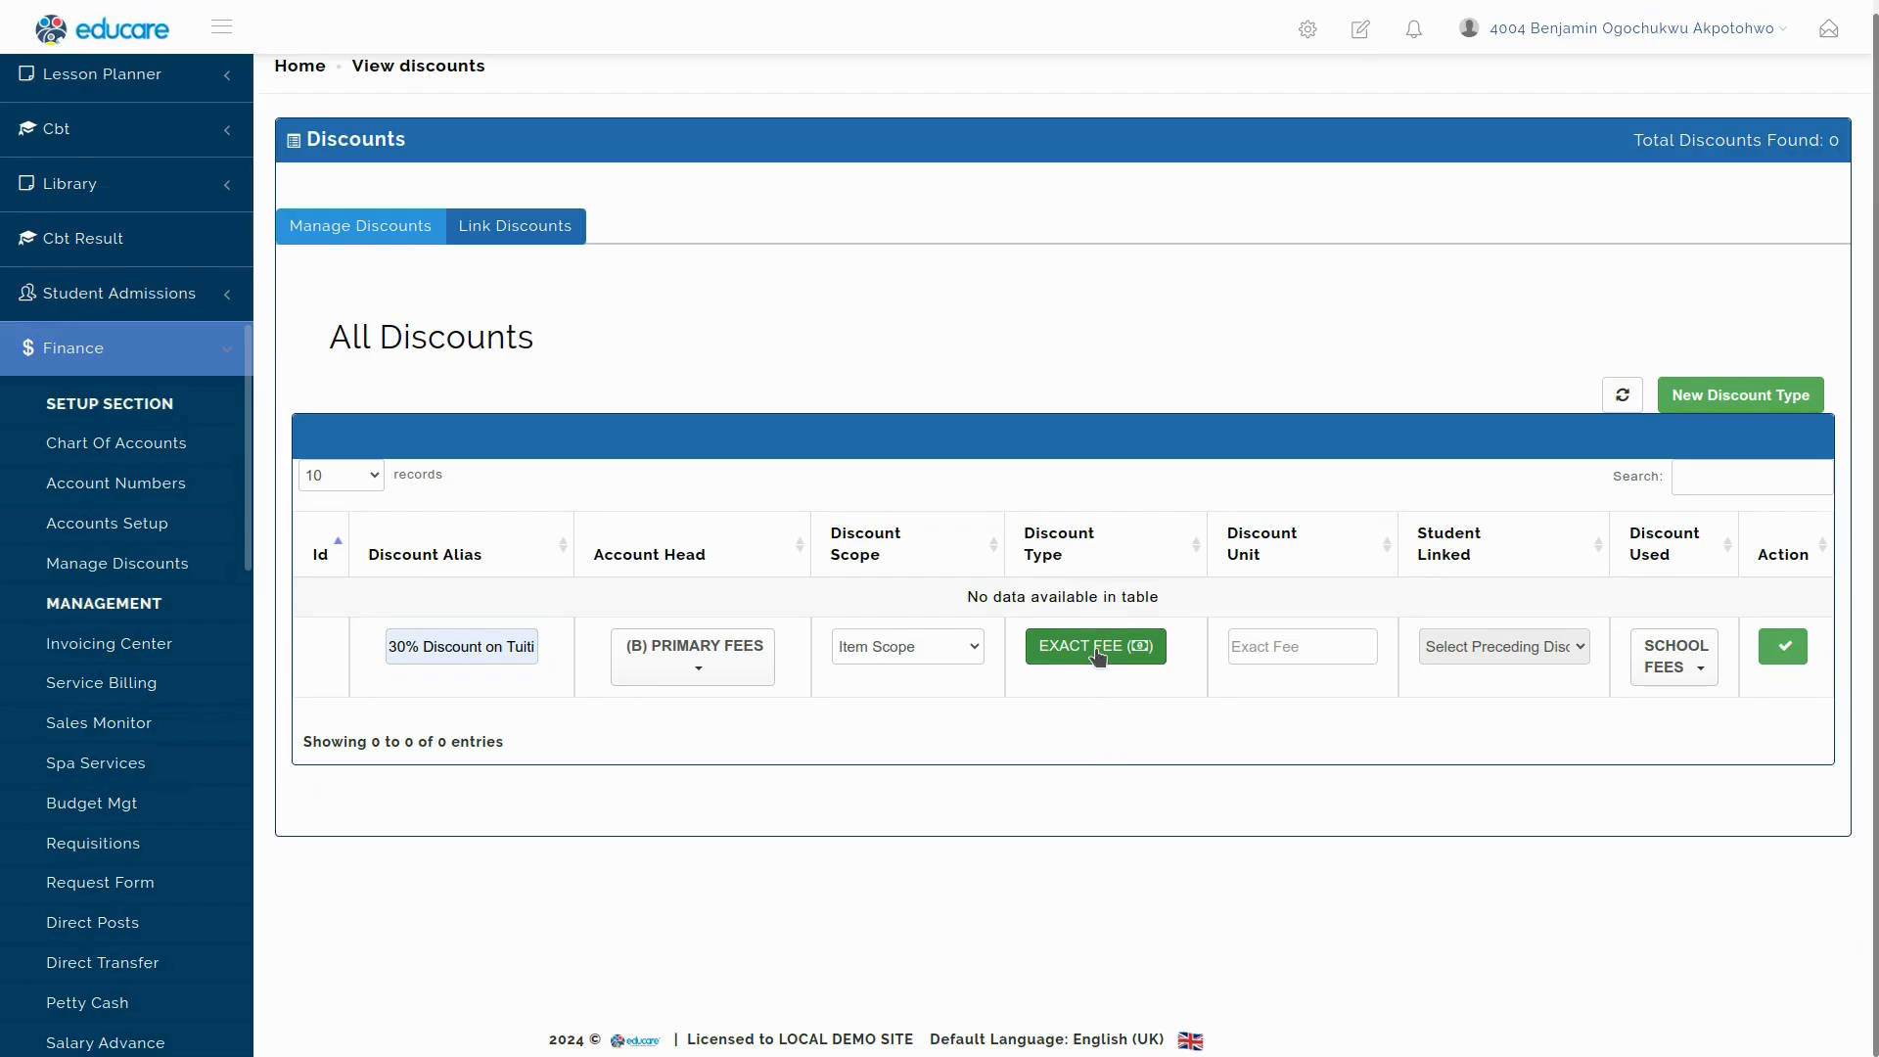
pyautogui.click(1273, 645)
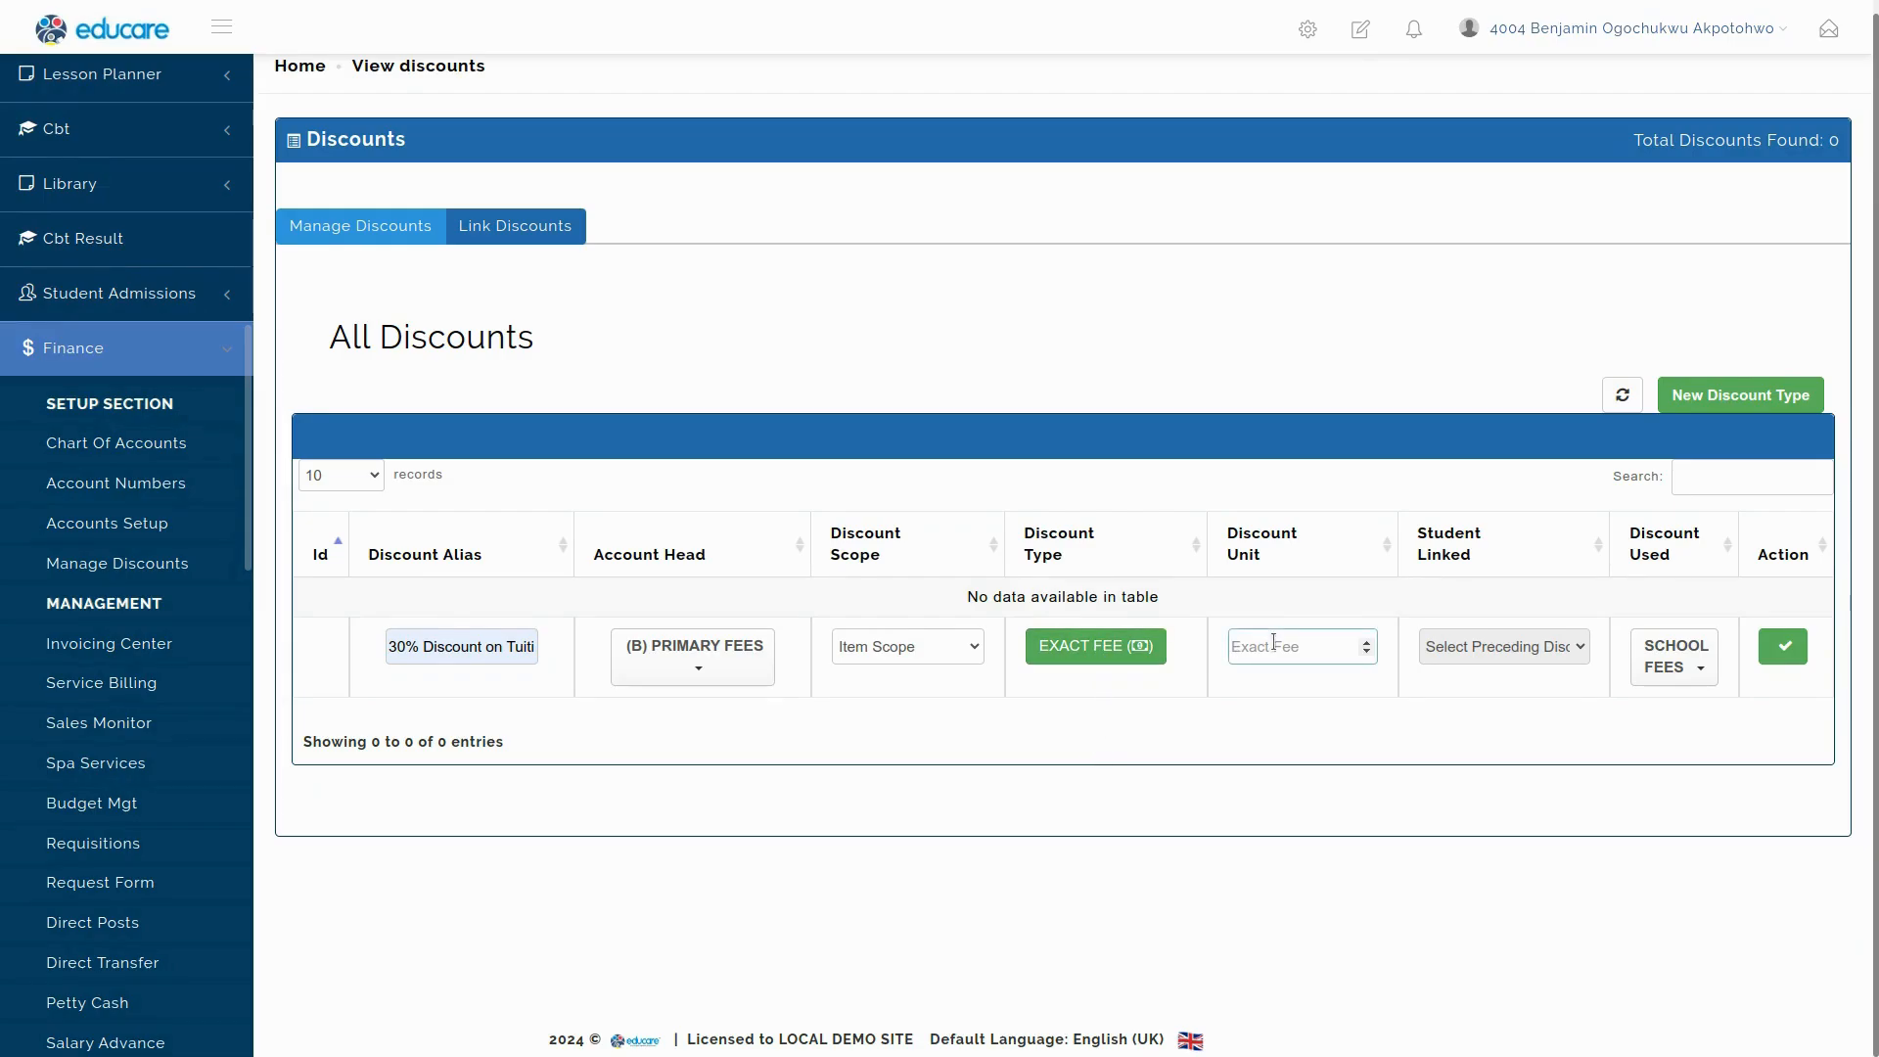
pyautogui.write('20000')
pyautogui.click(1083, 643)
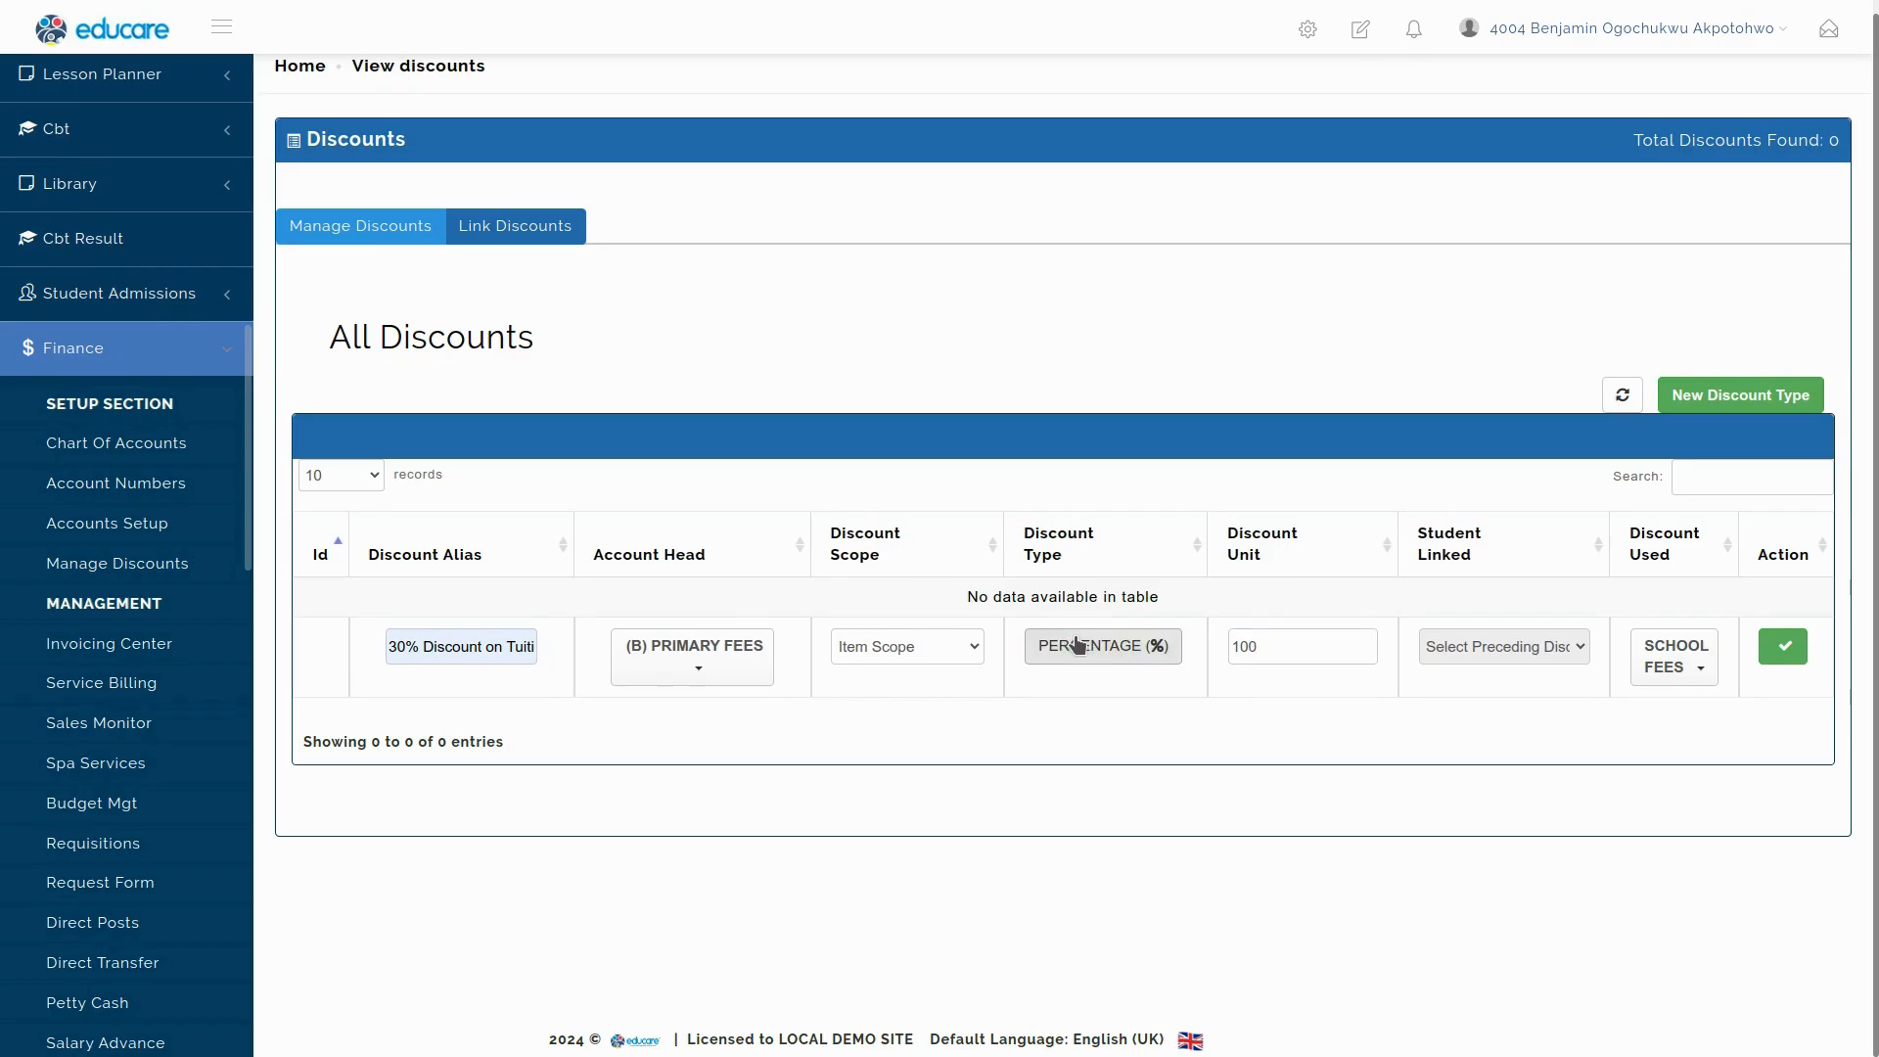
pyautogui.doubleClick(1281, 650)
pyautogui.write('30')
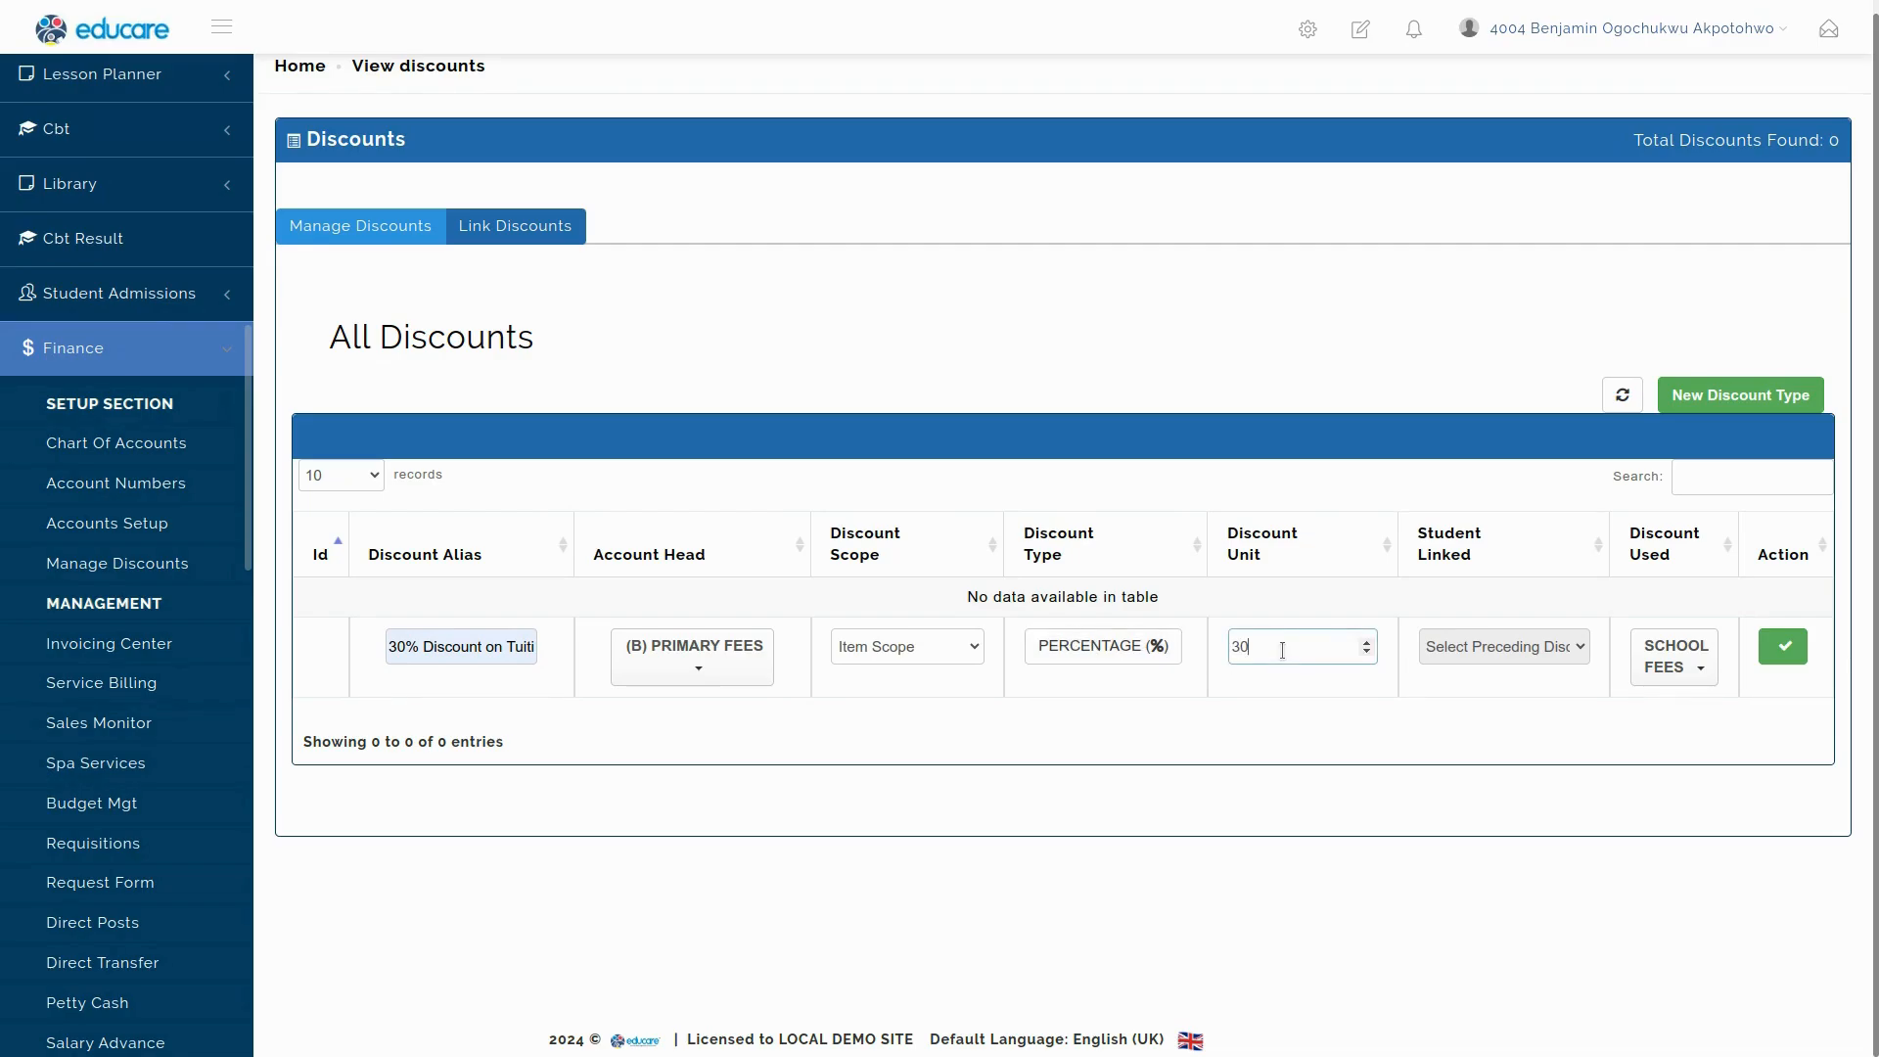
# Save the 30% Discount on Tuition and refresh the discounts table.
pyautogui.moveTo(418, 652); pyautogui.dragTo(387, 652)
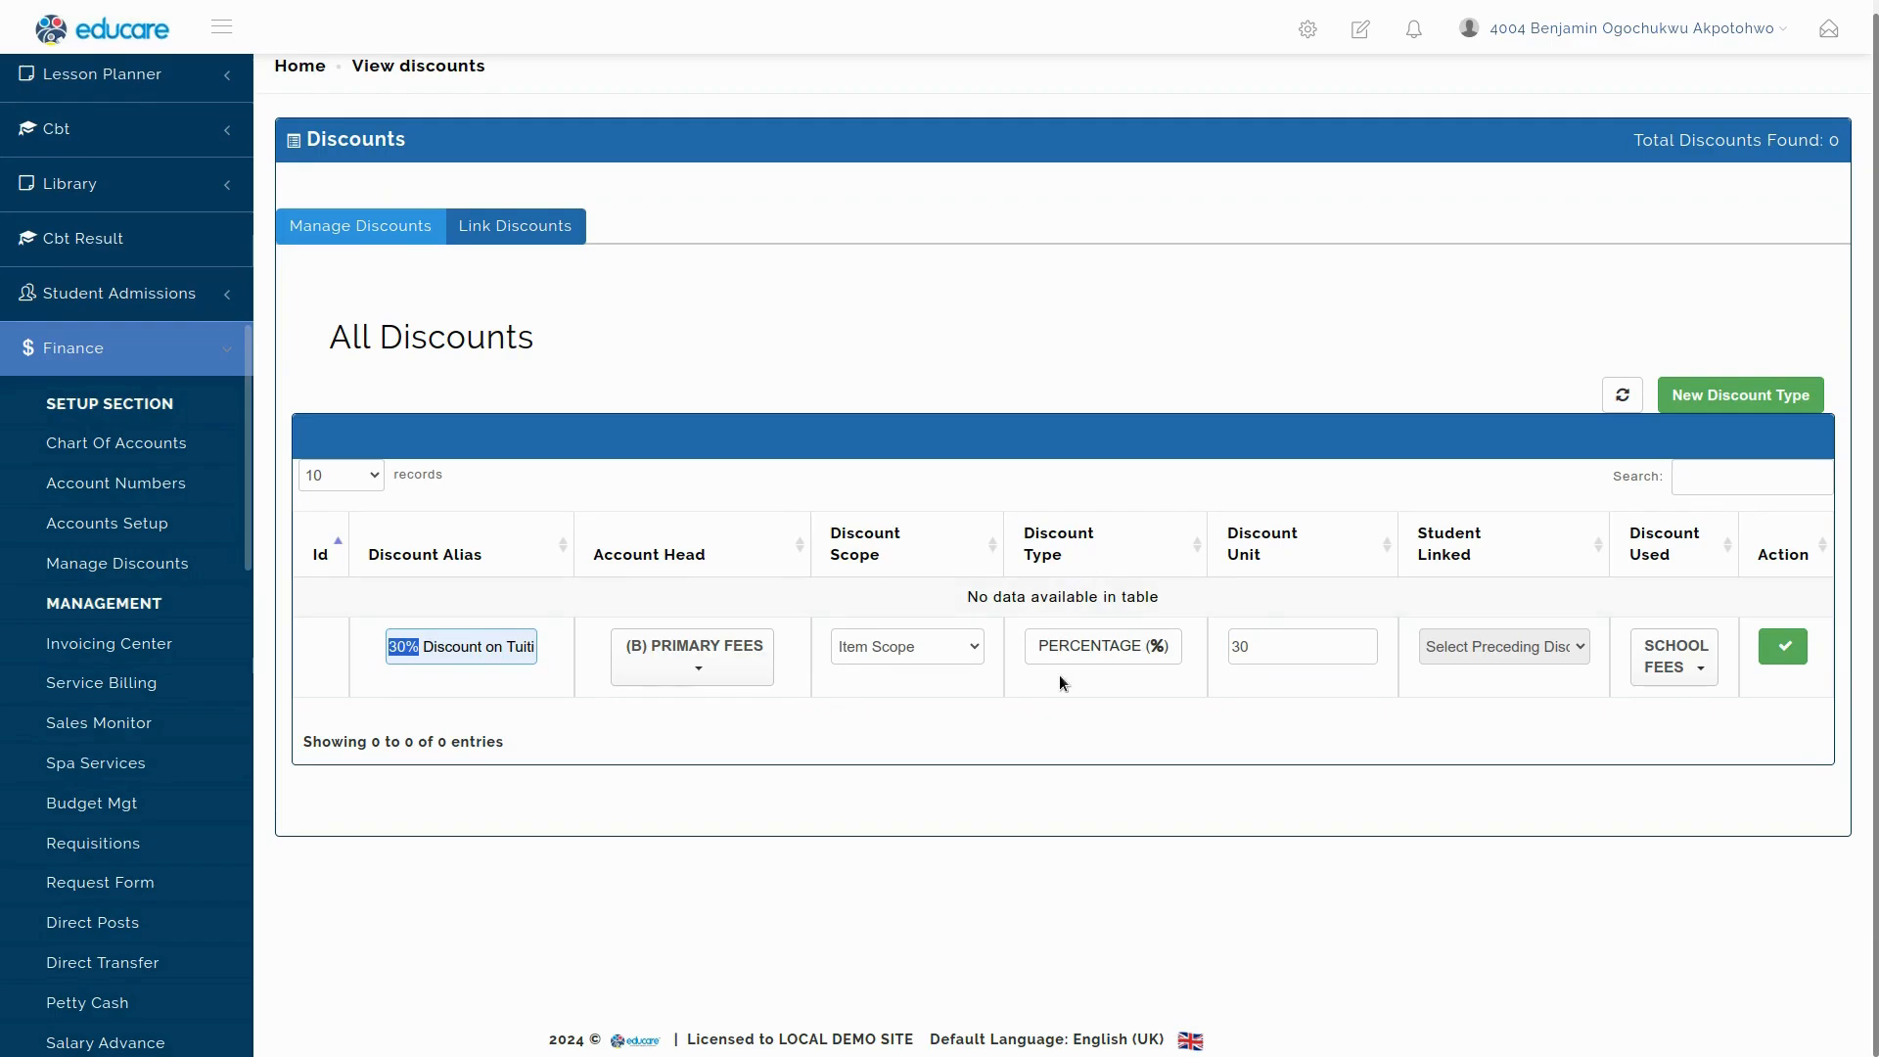
pyautogui.click(1280, 647)
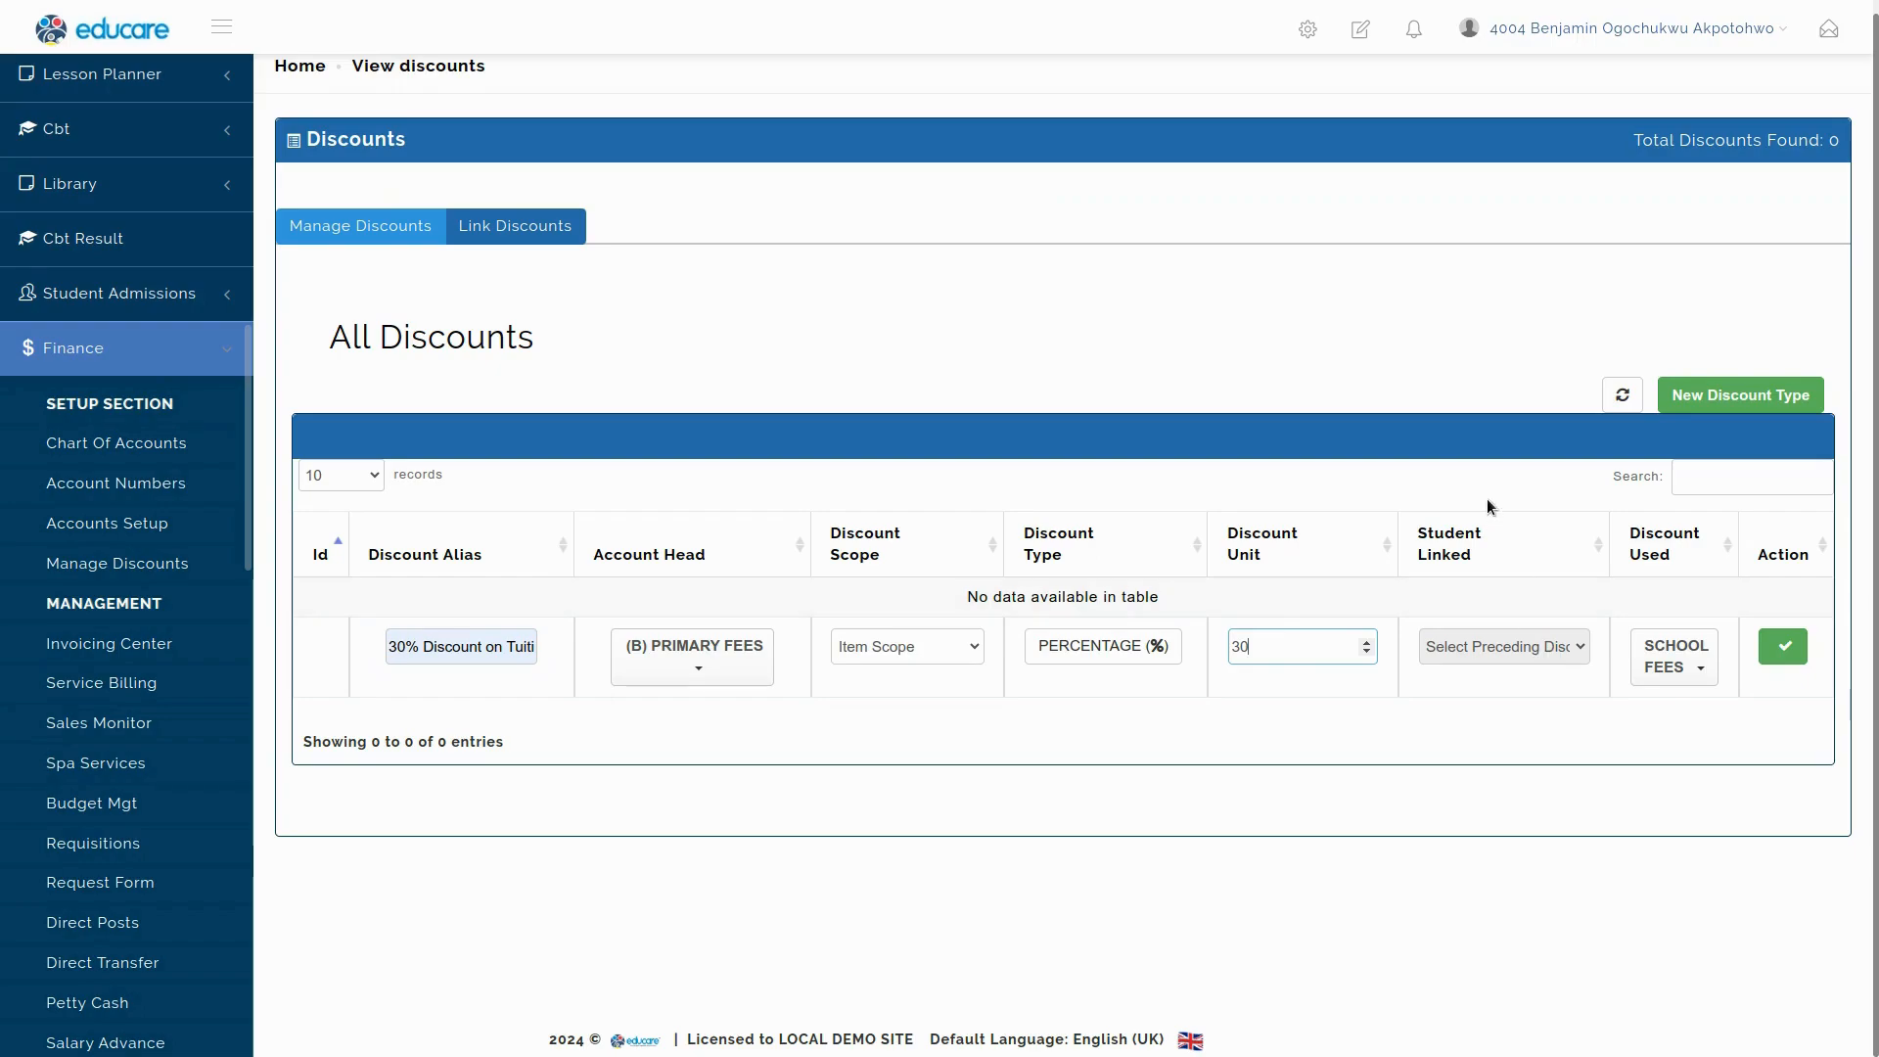
pyautogui.click(1781, 650)
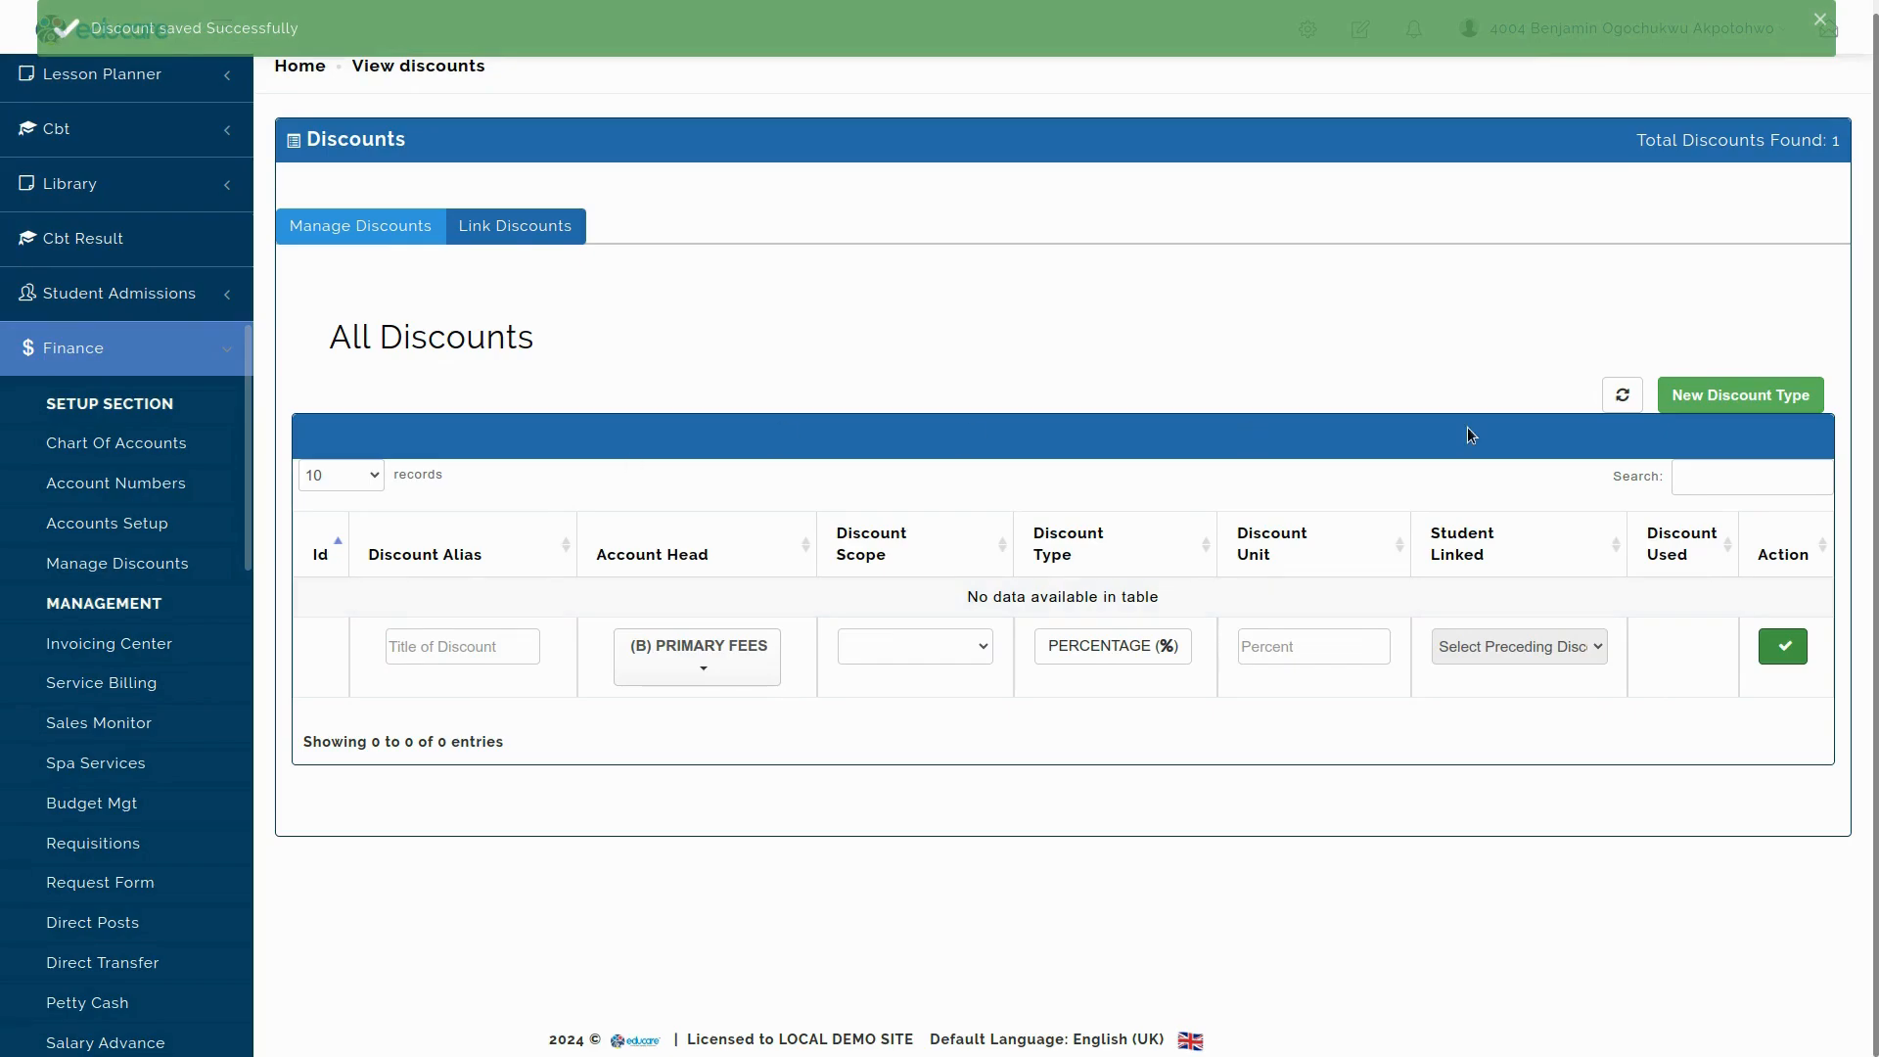
pyautogui.click(1622, 397)
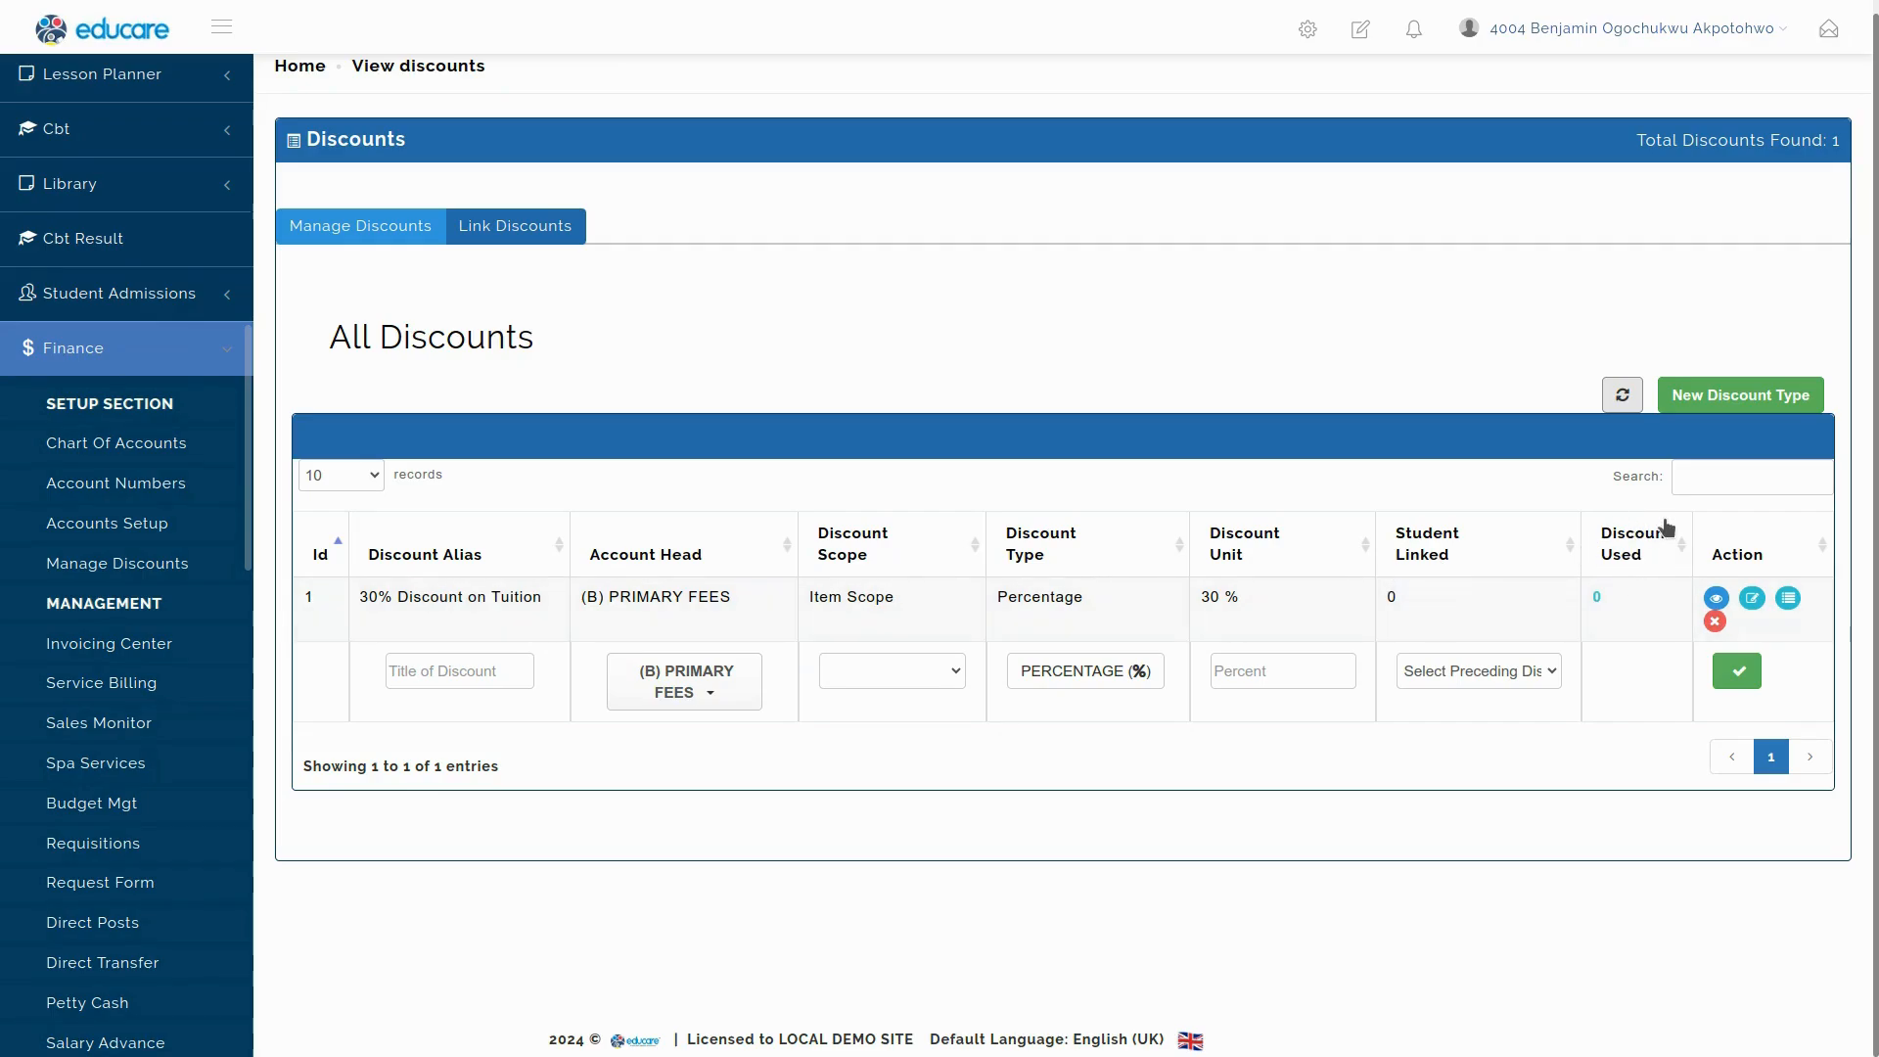
pyautogui.click(1718, 598)
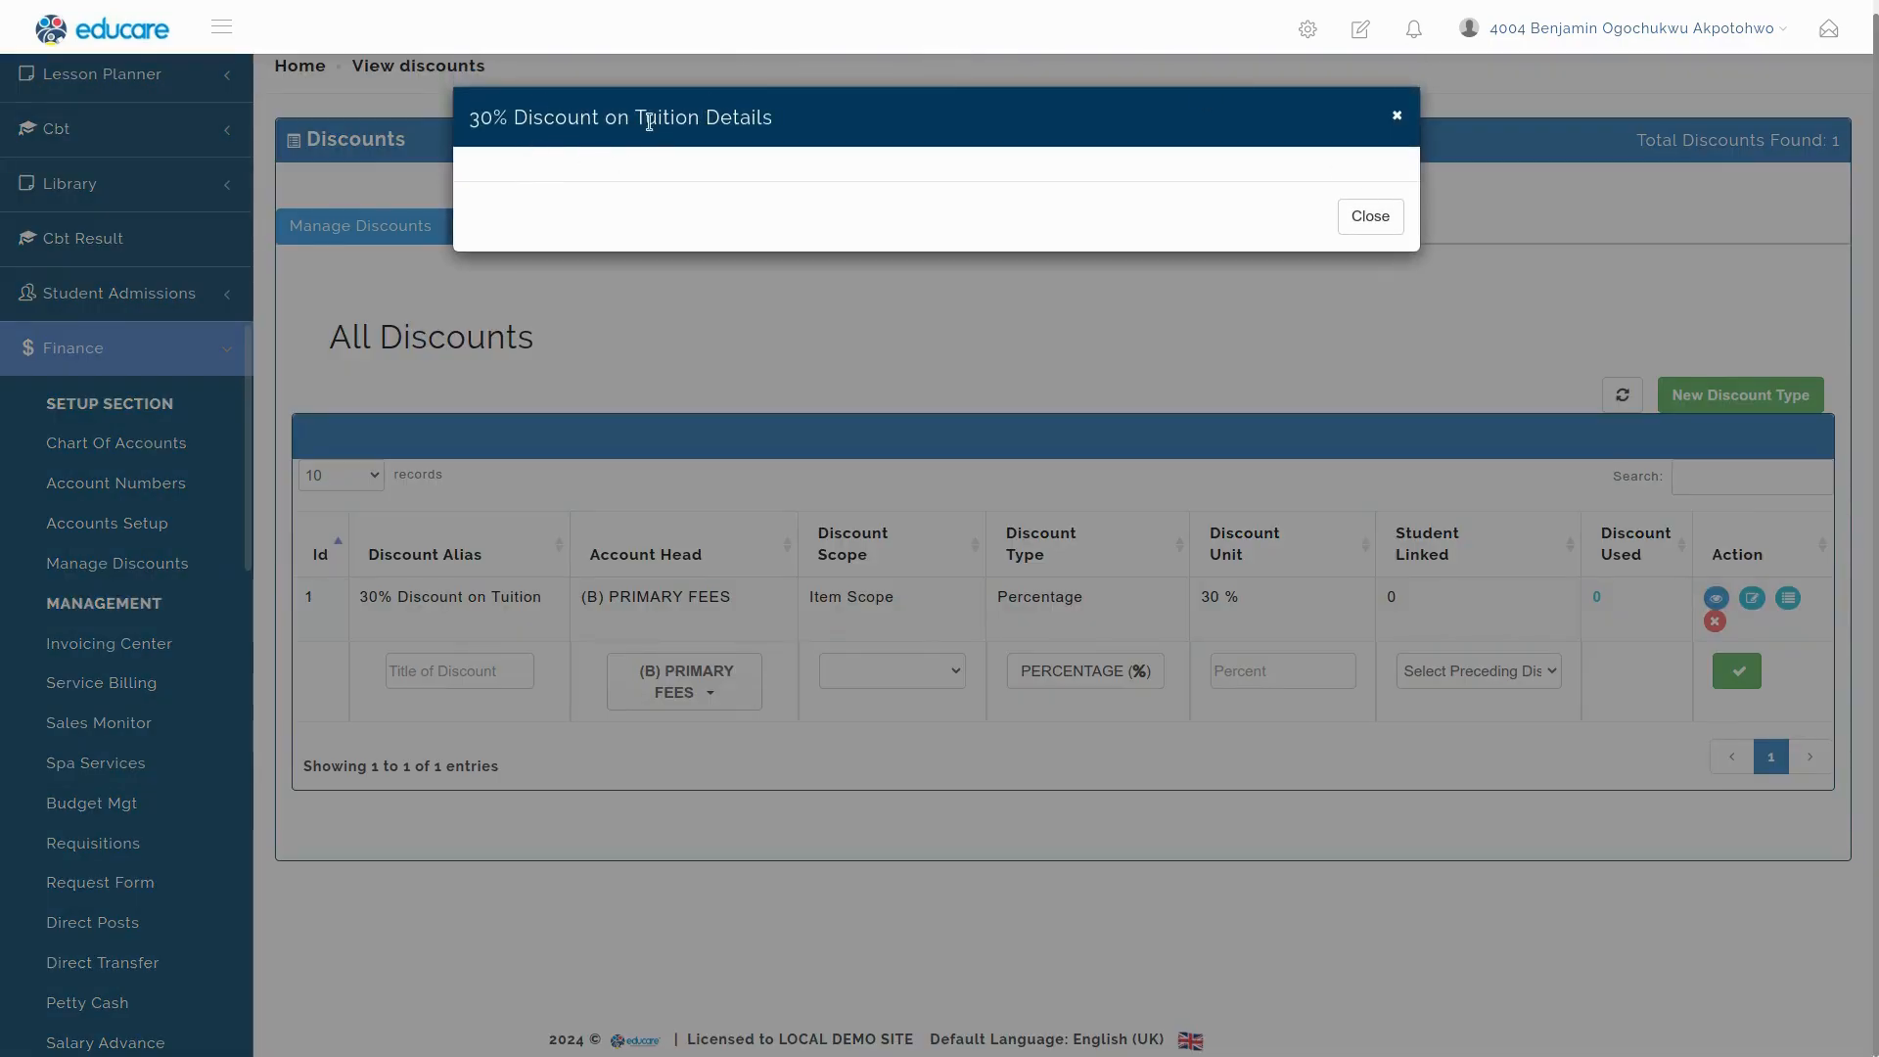
pyautogui.click(1380, 219)
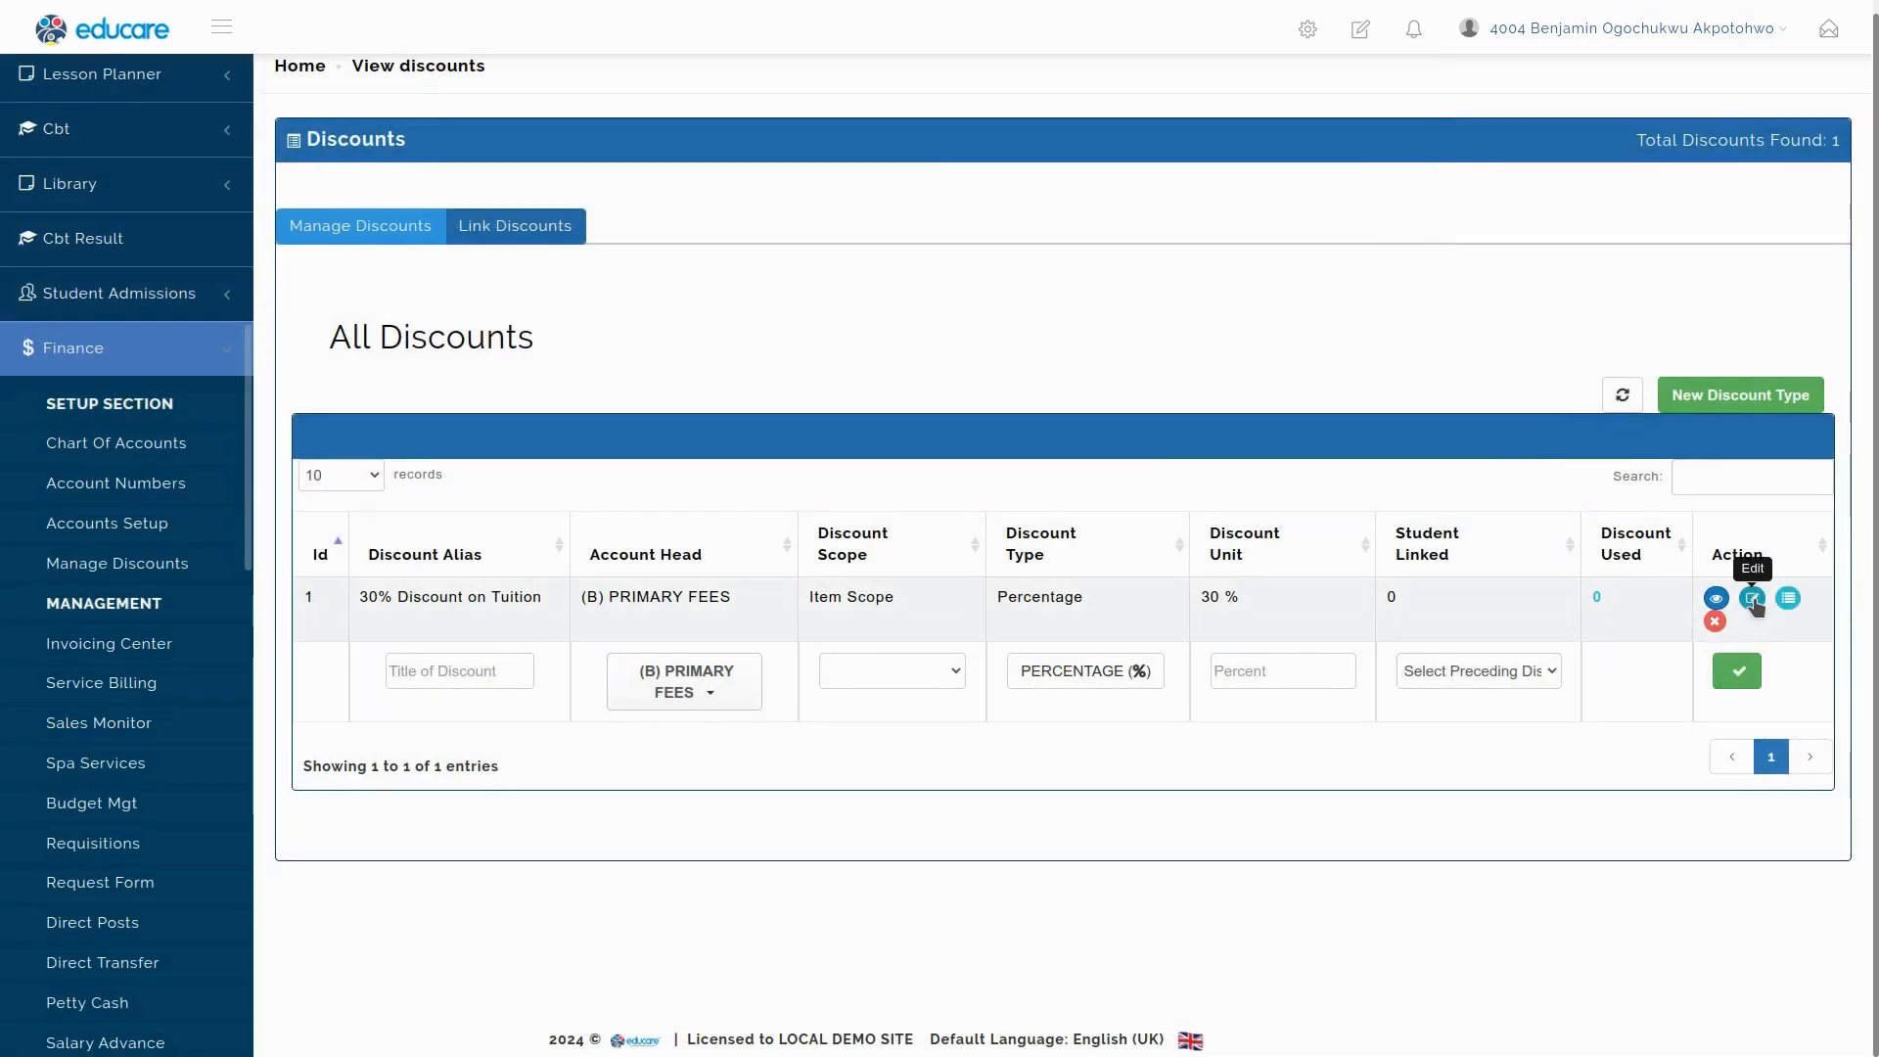
pyautogui.click(1789, 598)
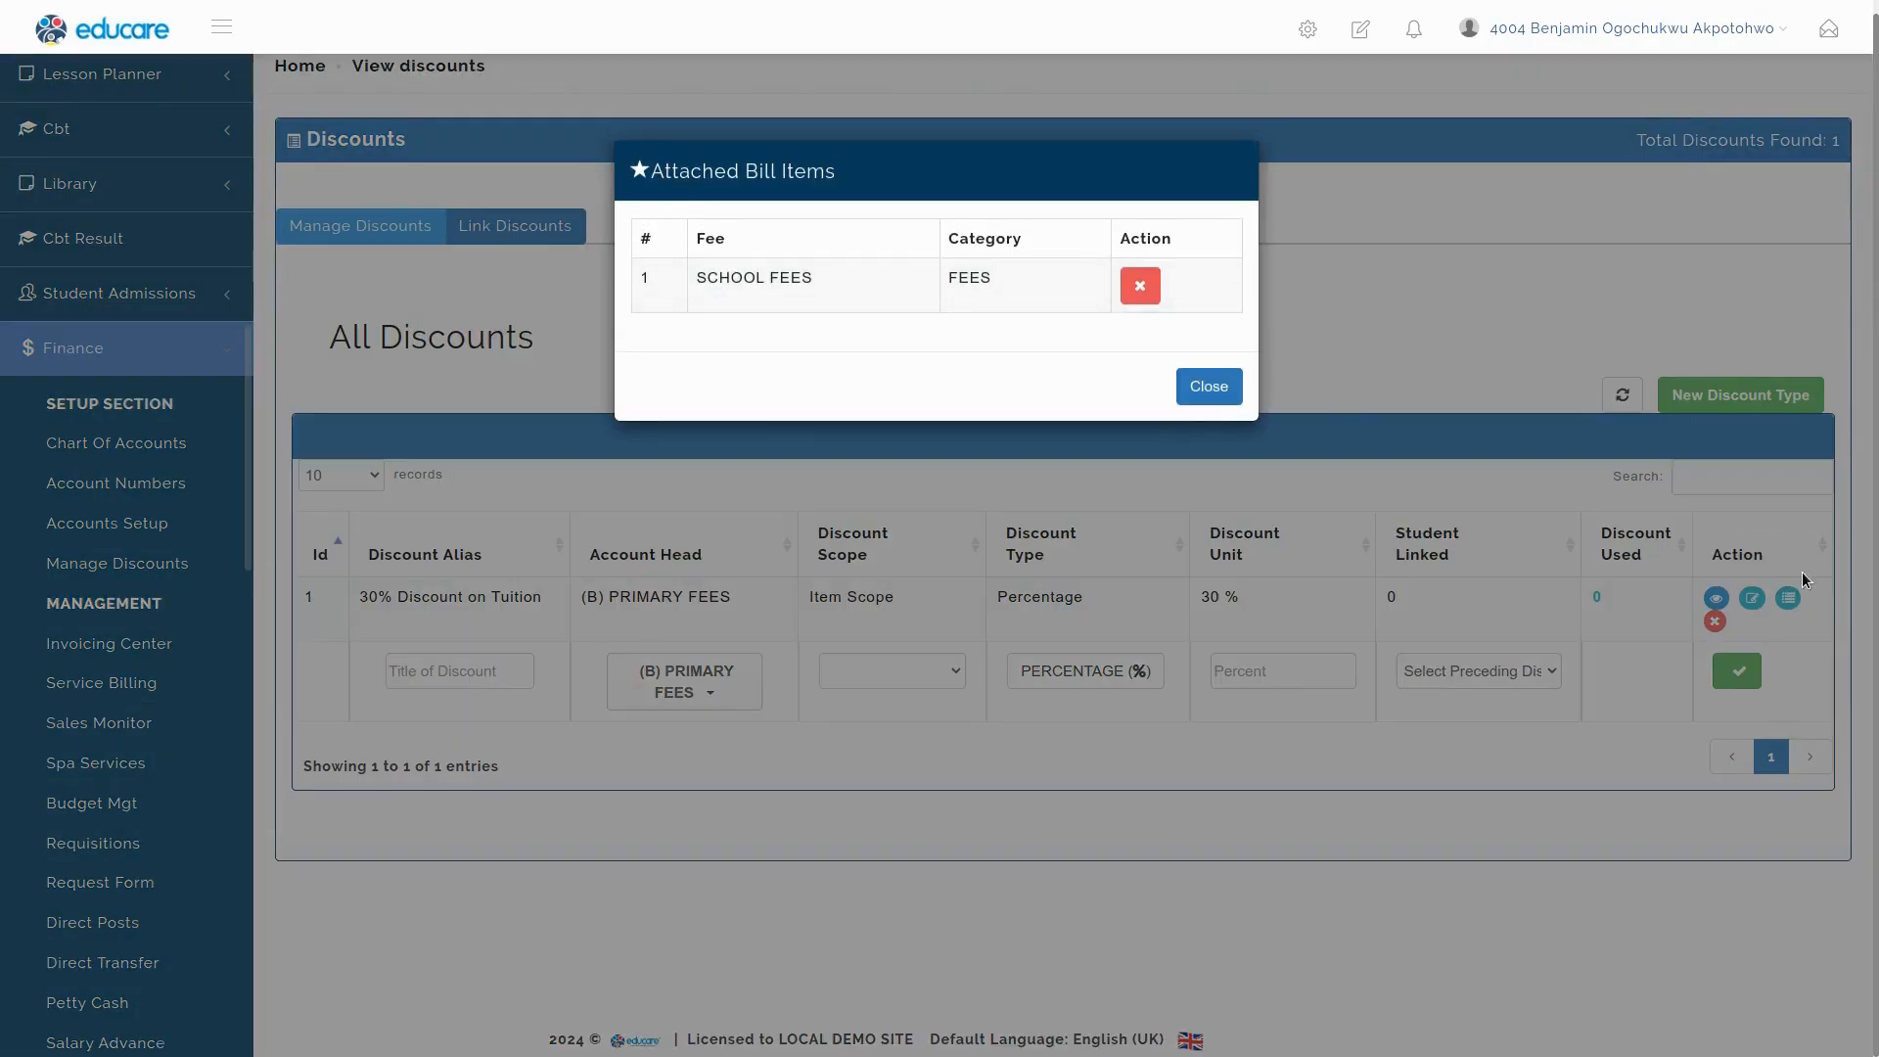
pyautogui.click(1209, 386)
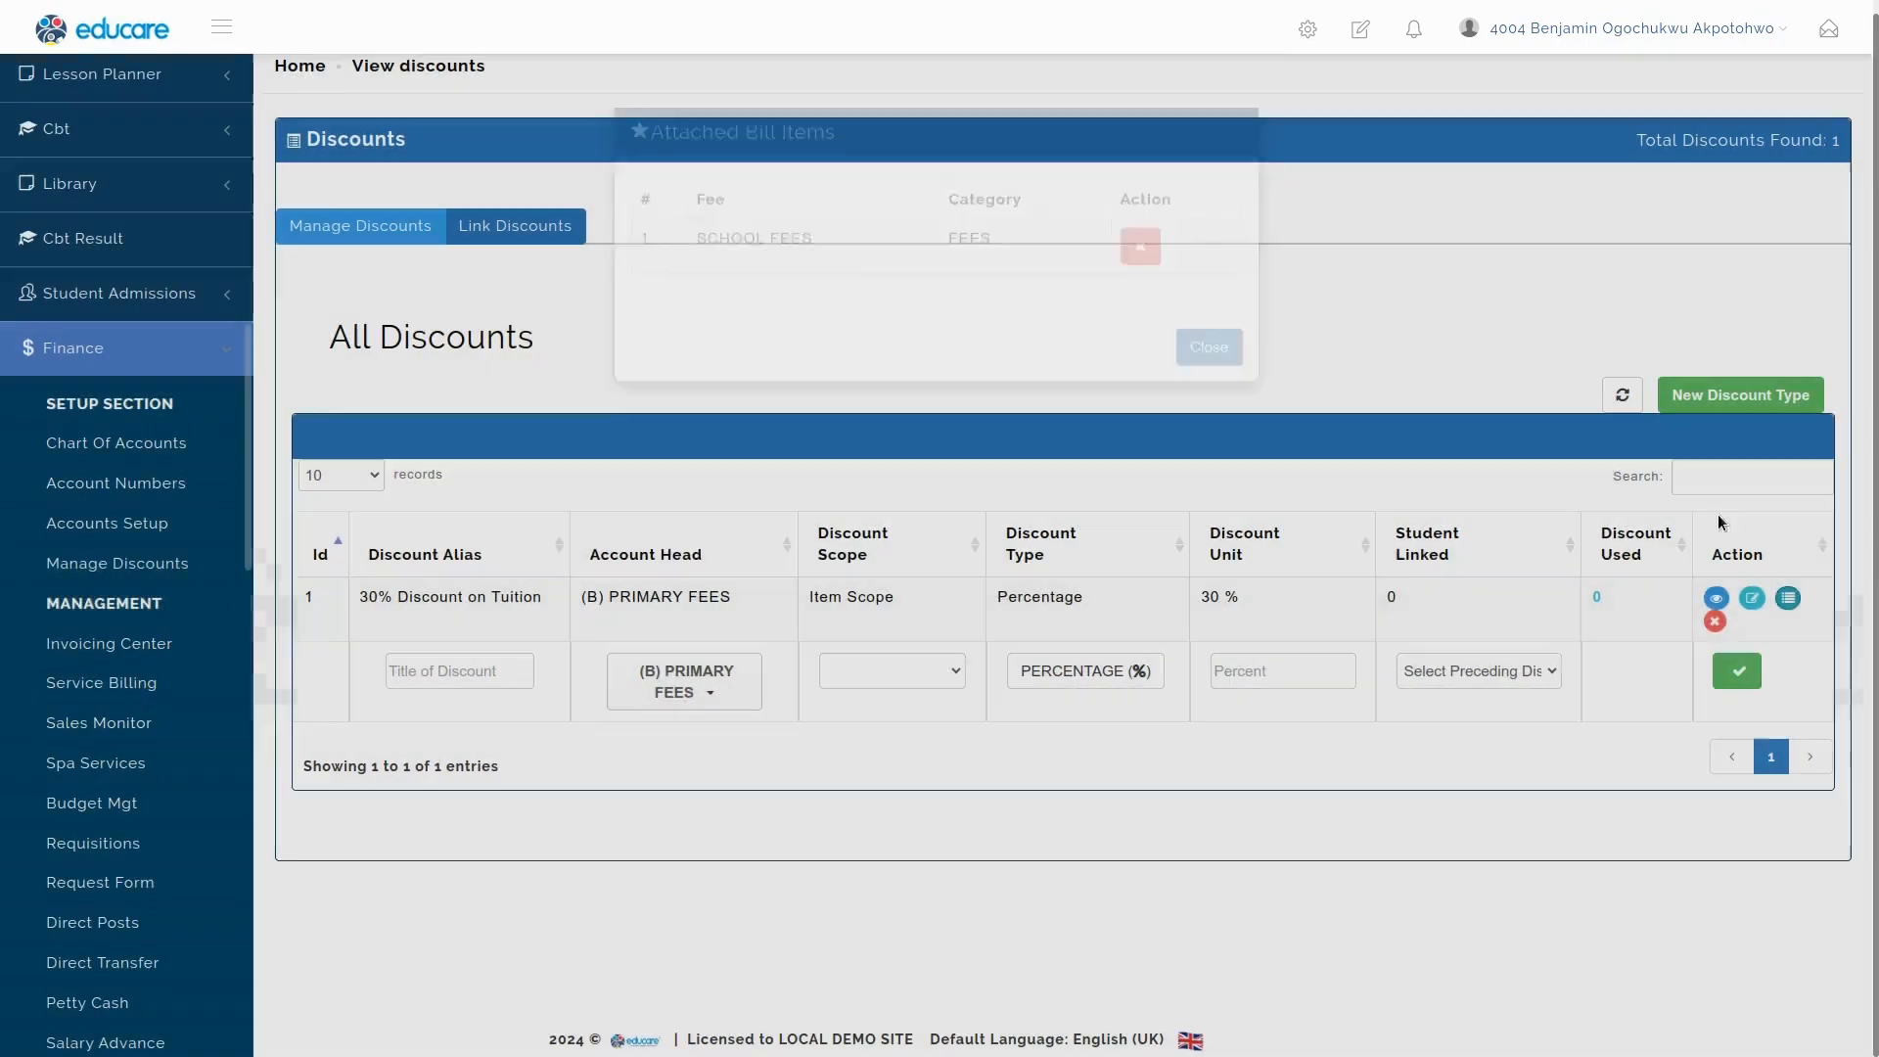
pyautogui.click(1789, 600)
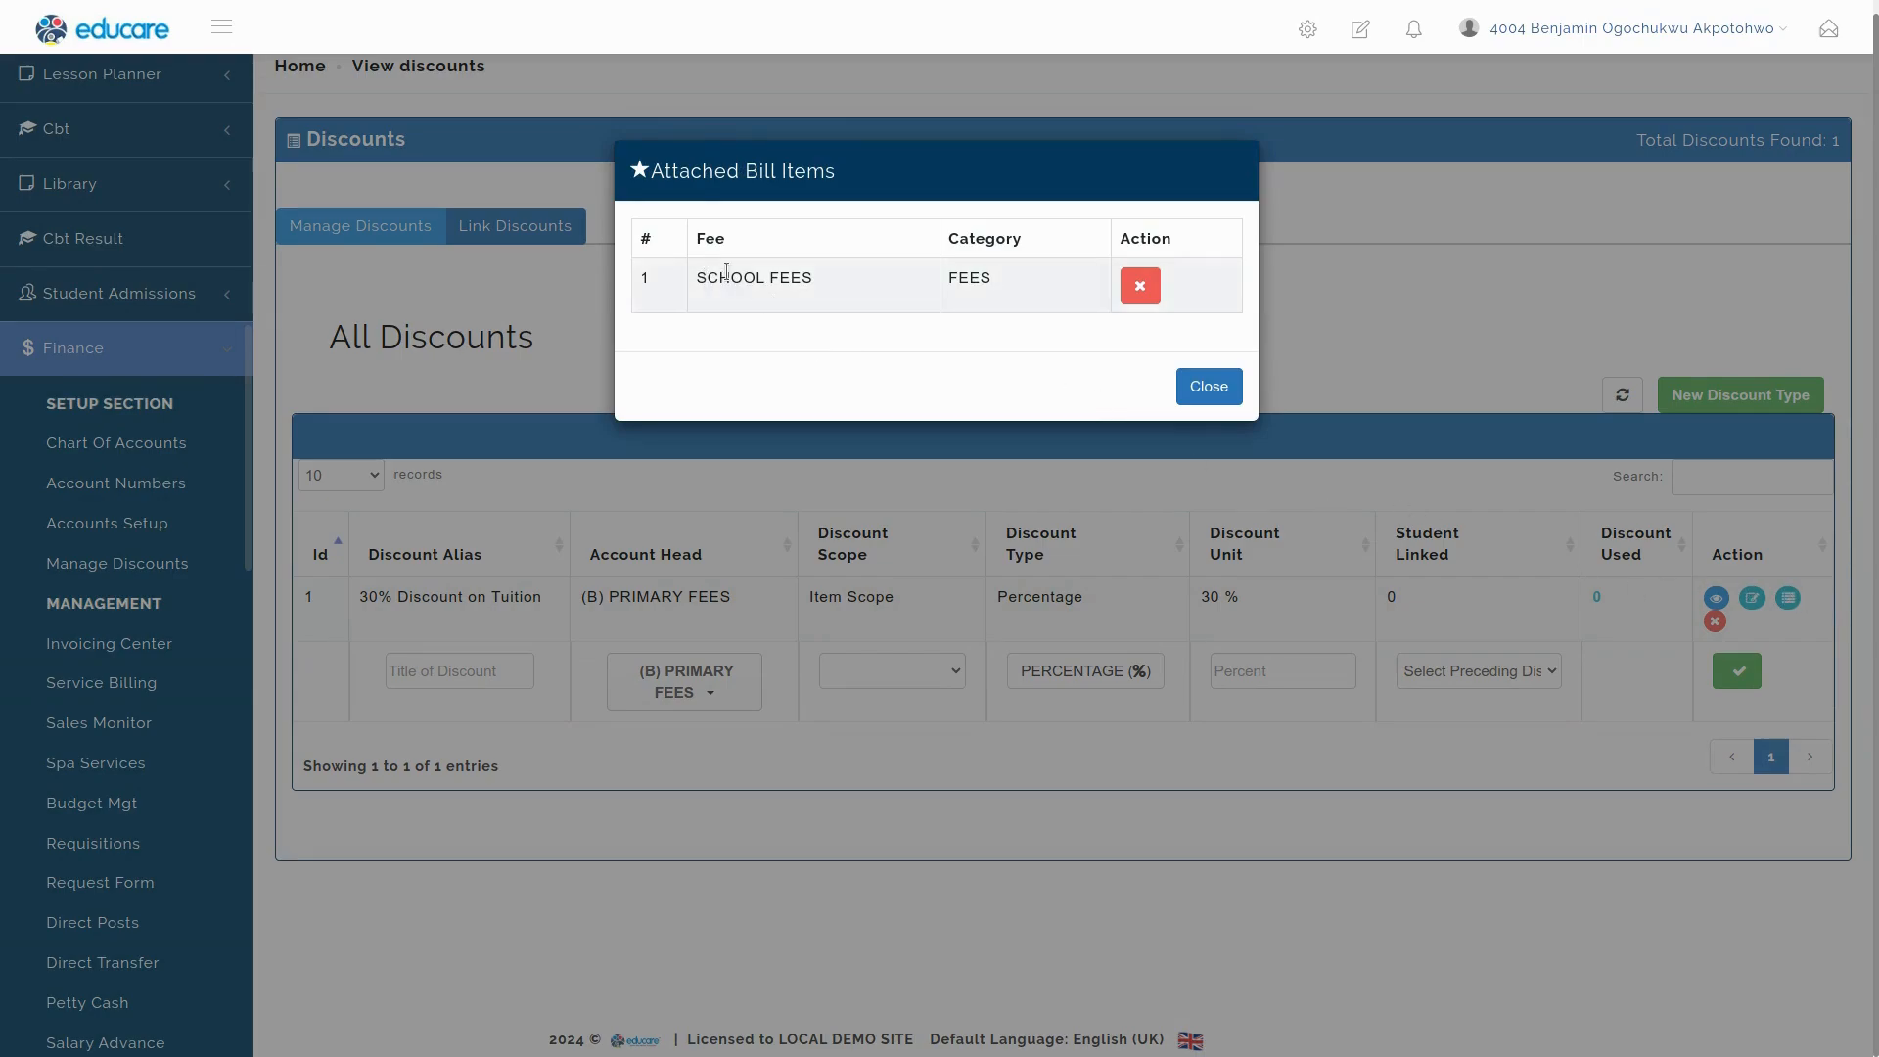
pyautogui.moveTo(726, 271); pyautogui.dragTo(767, 284)
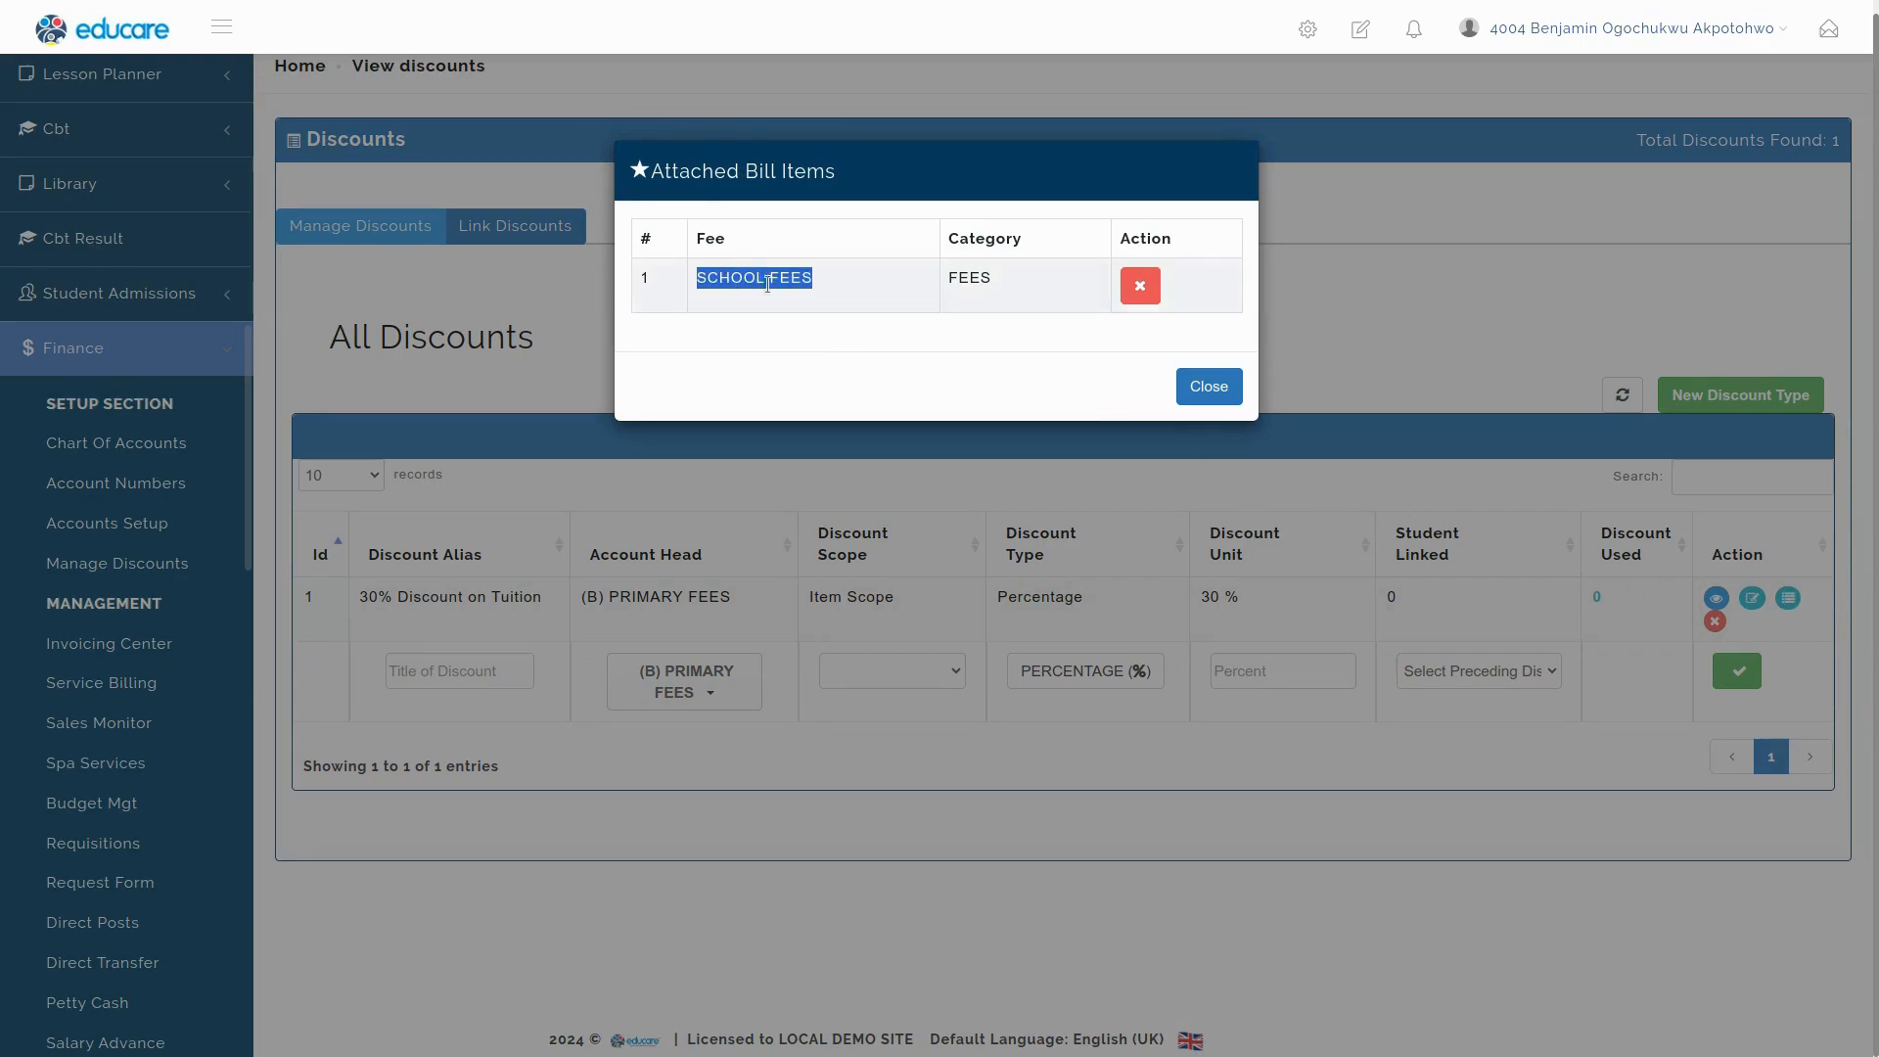
pyautogui.click(1210, 388)
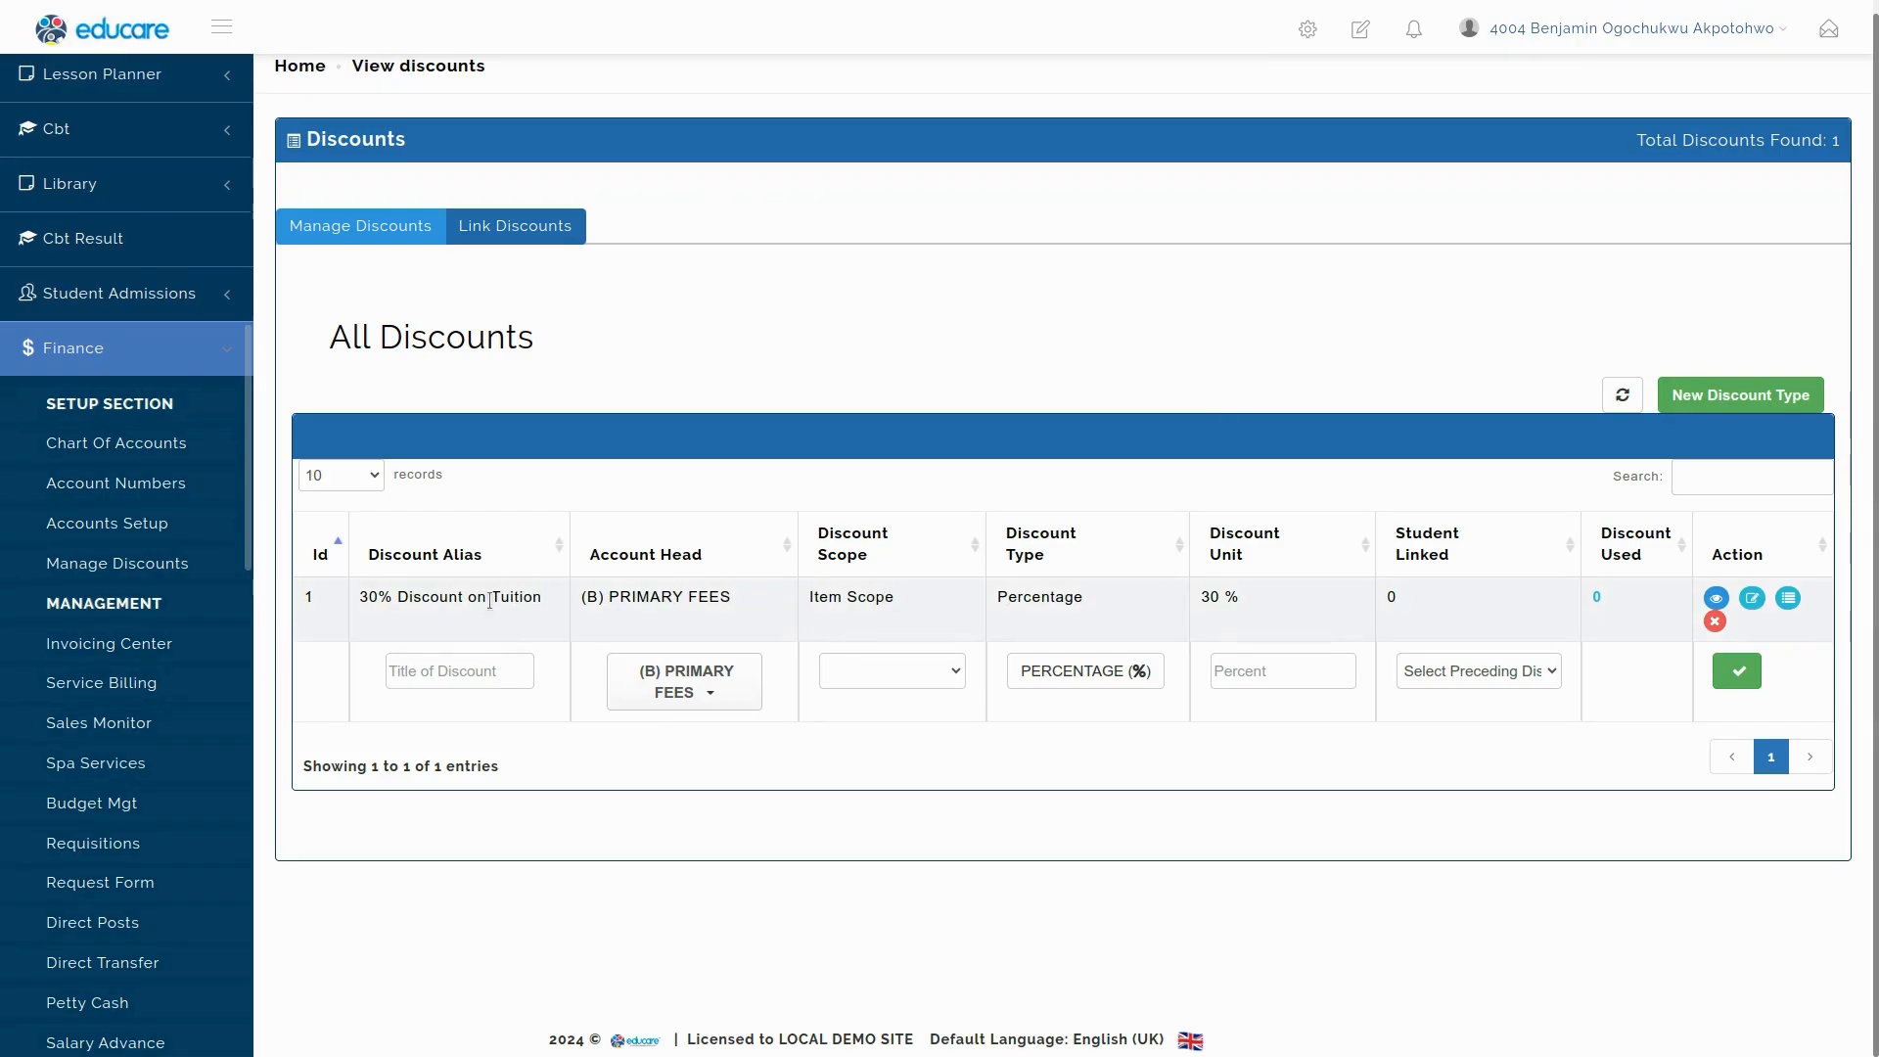
pyautogui.tripleClick(438, 602)
pyautogui.click(555, 604)
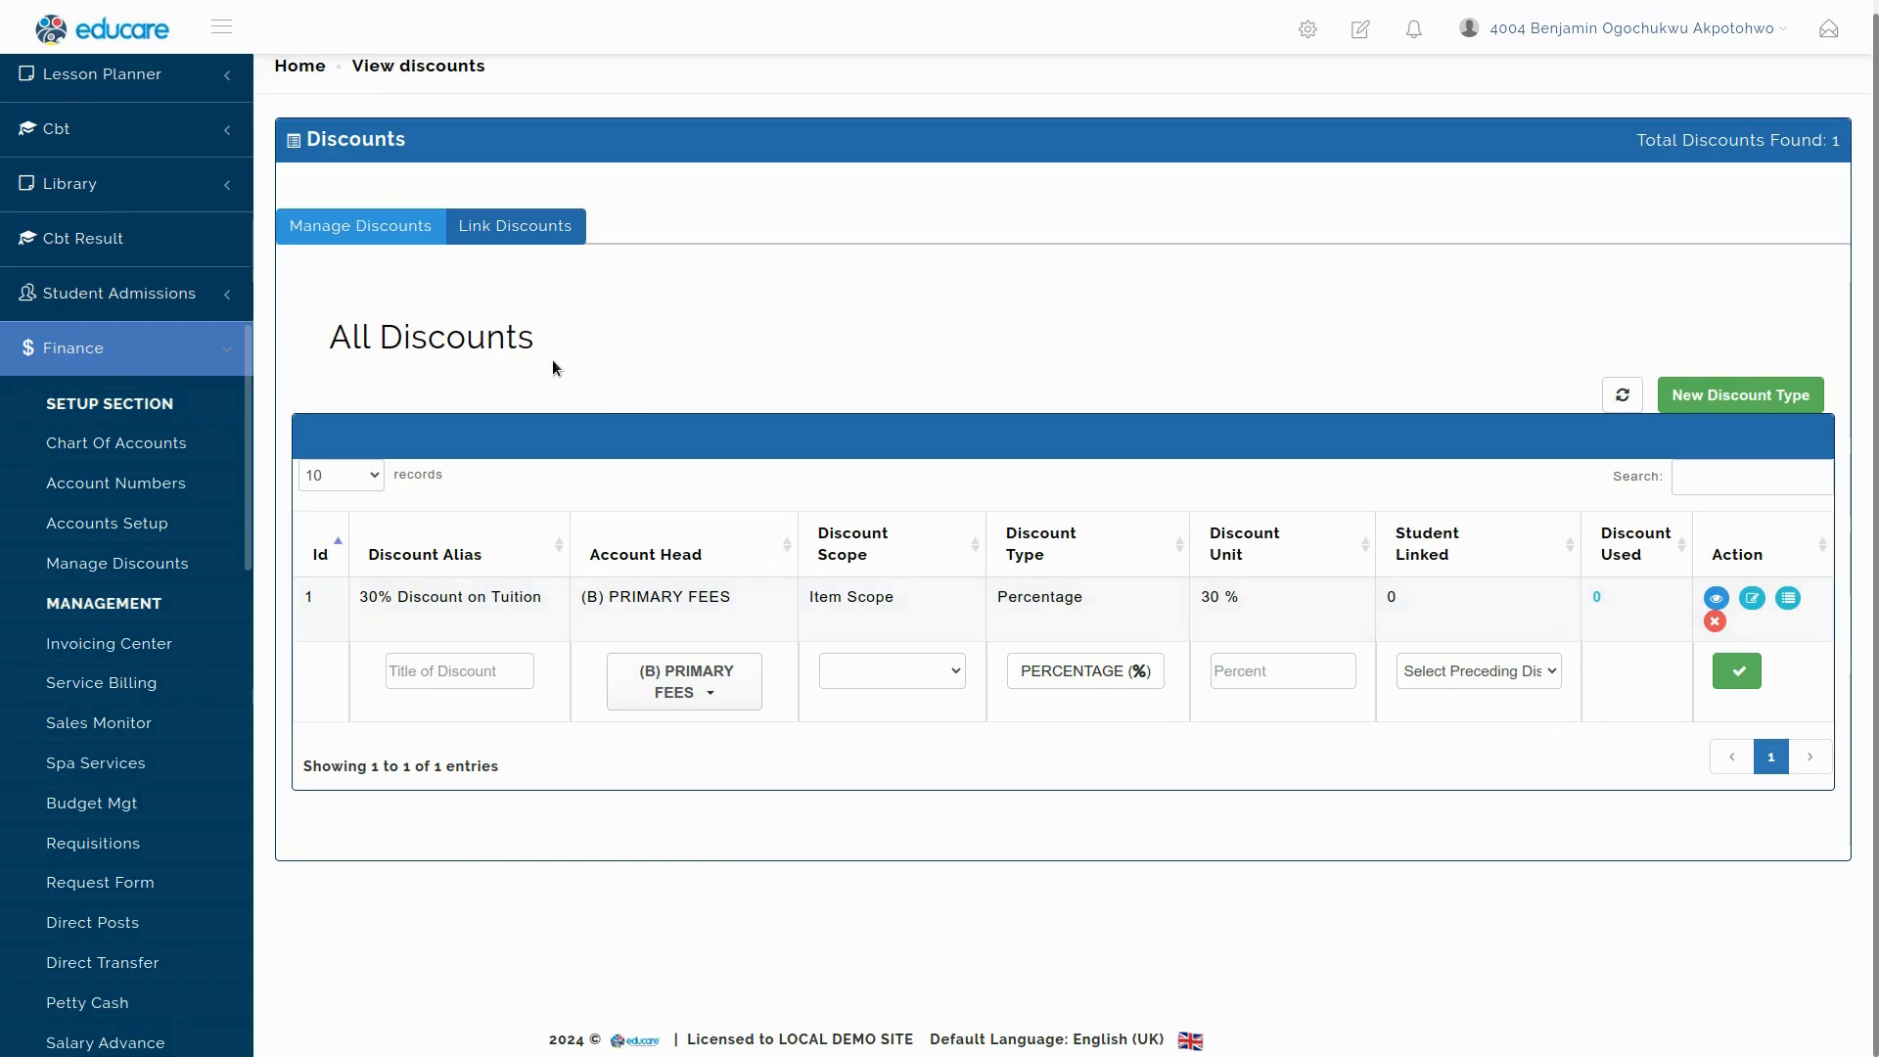
# On Link Discounts, select Starville Primary School and the 30% Discount on Tuition.
pyautogui.click(536, 235)
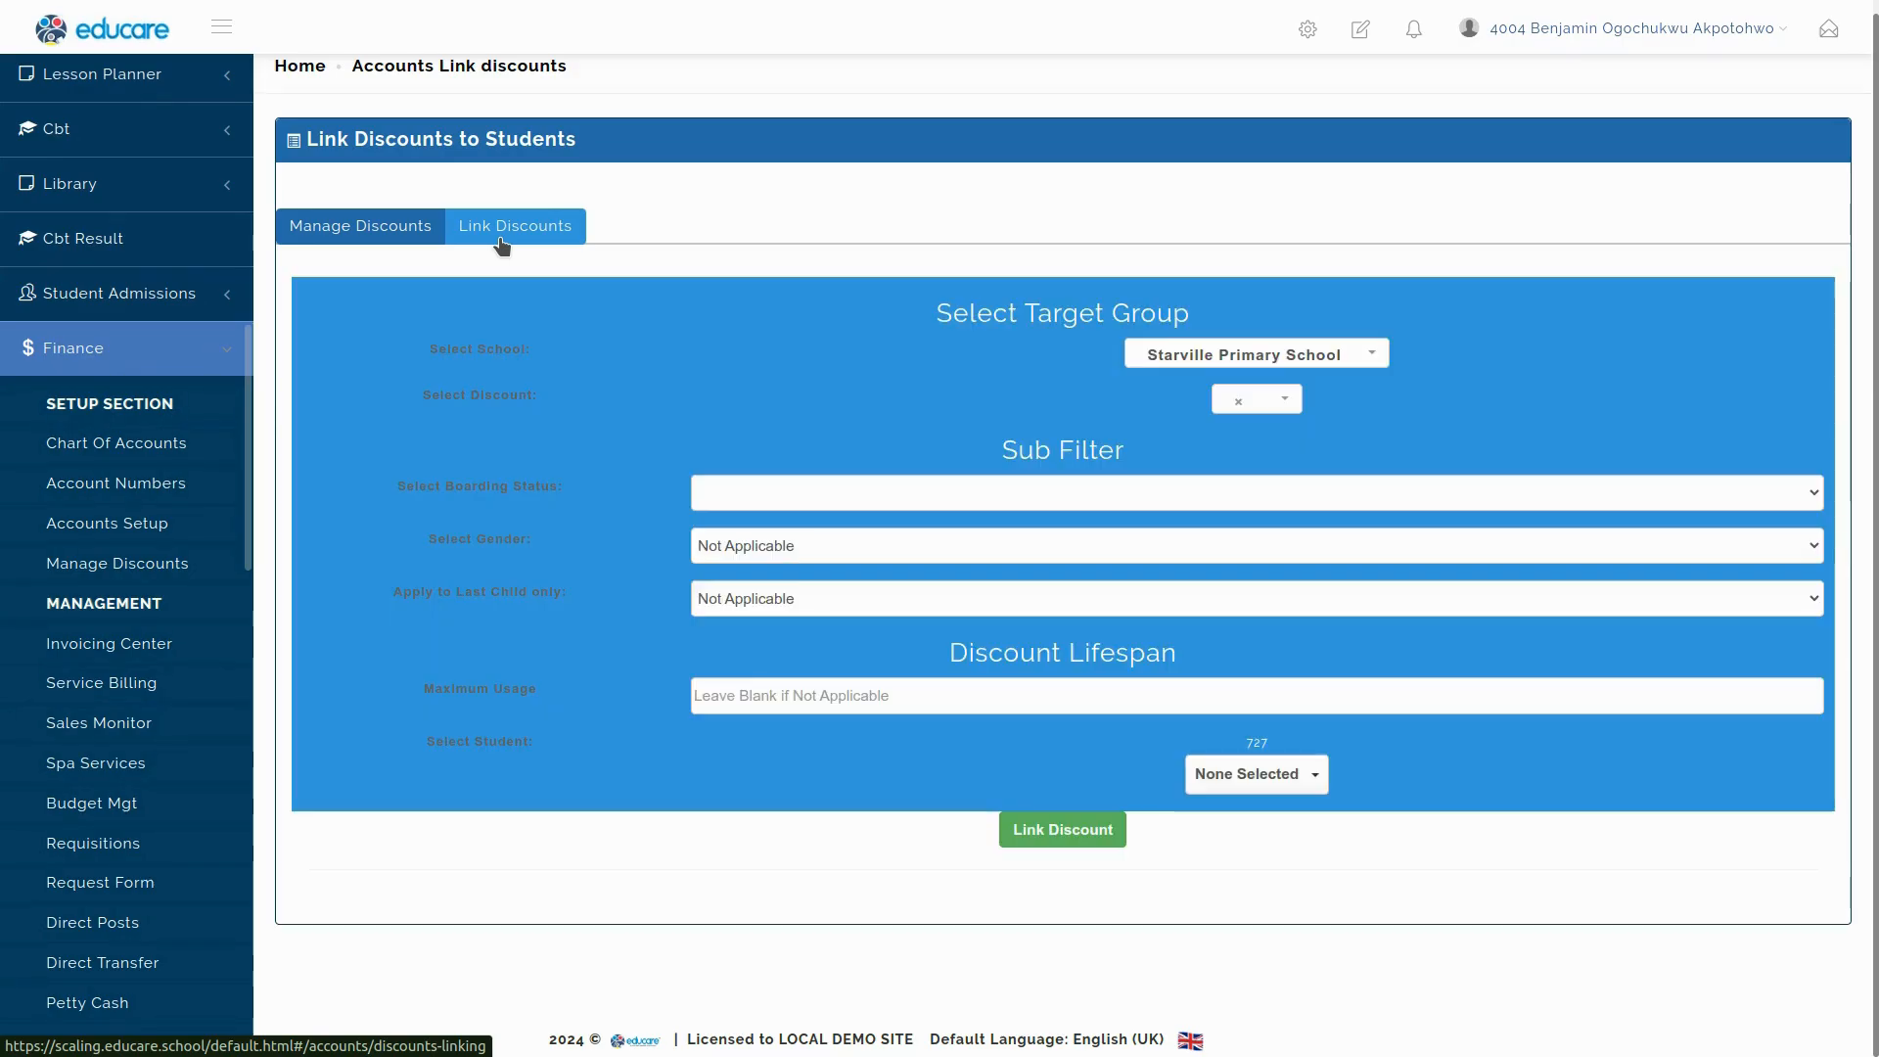
pyautogui.click(1302, 355)
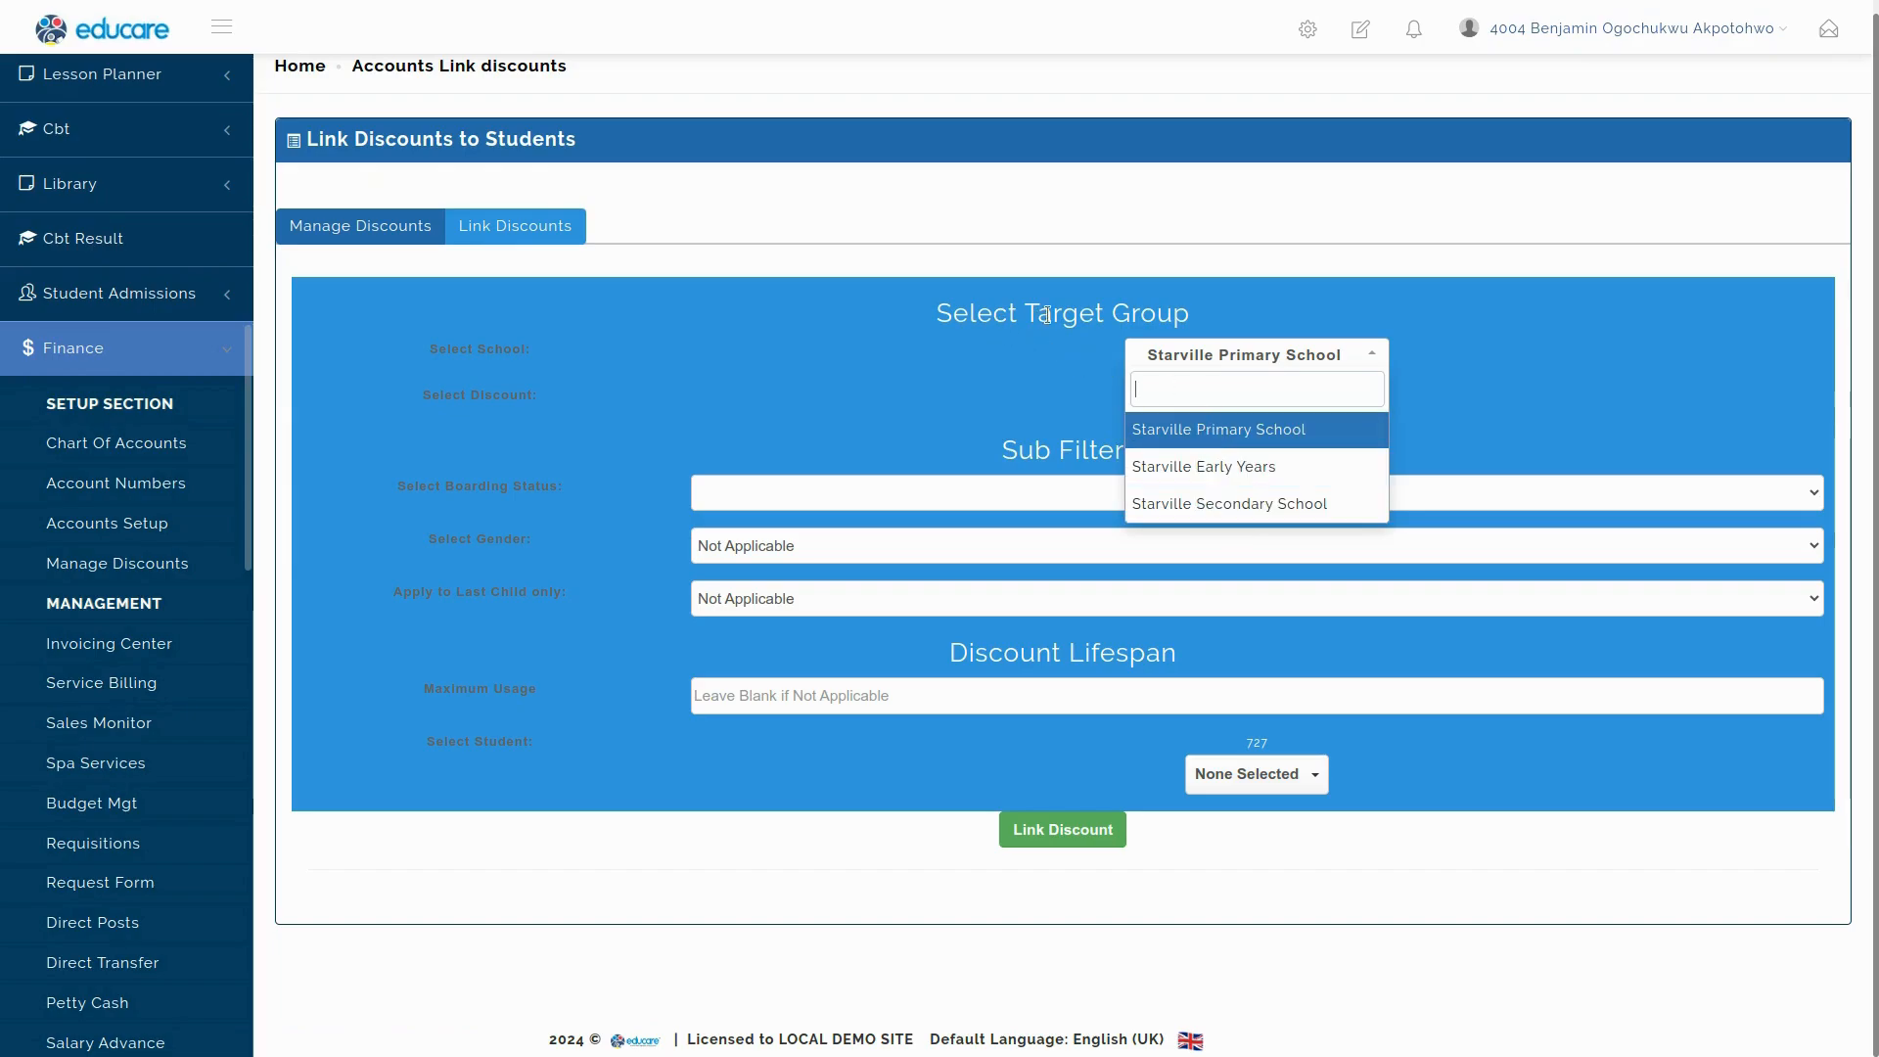
pyautogui.click(1243, 437)
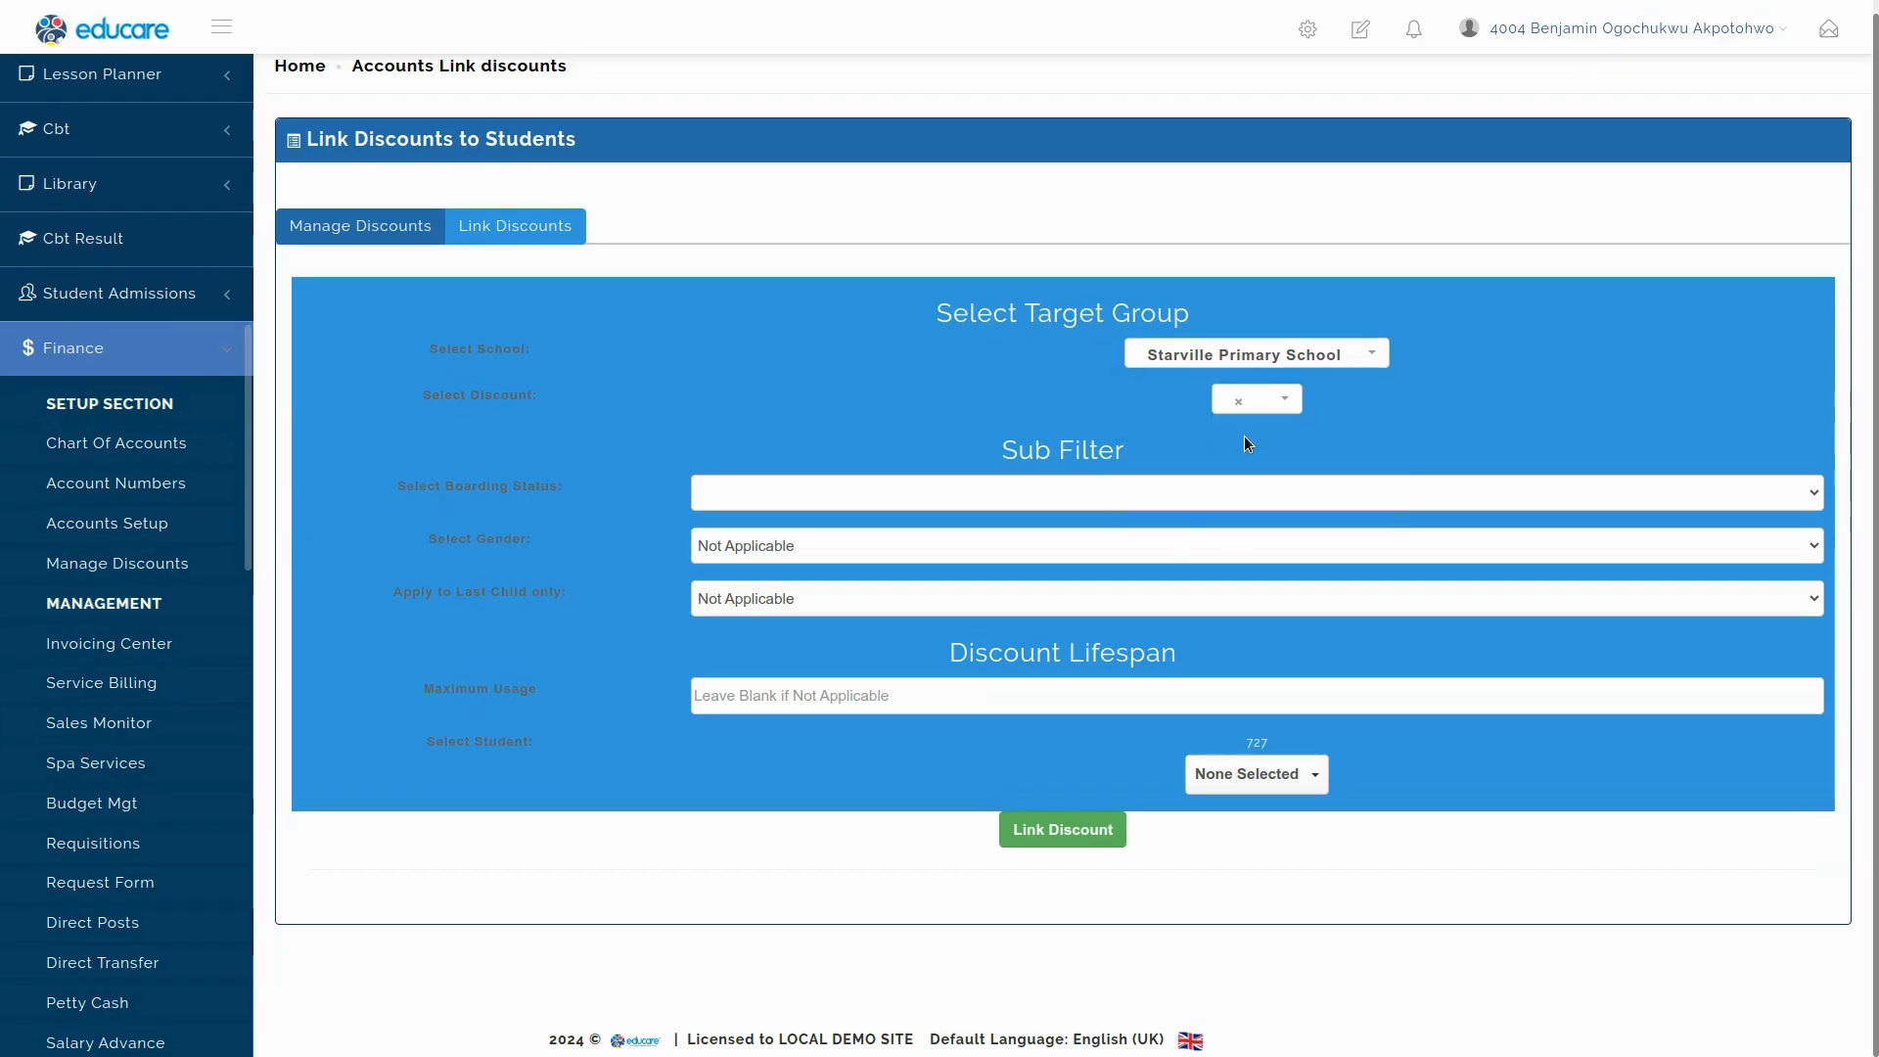
pyautogui.doubleClick(1255, 750)
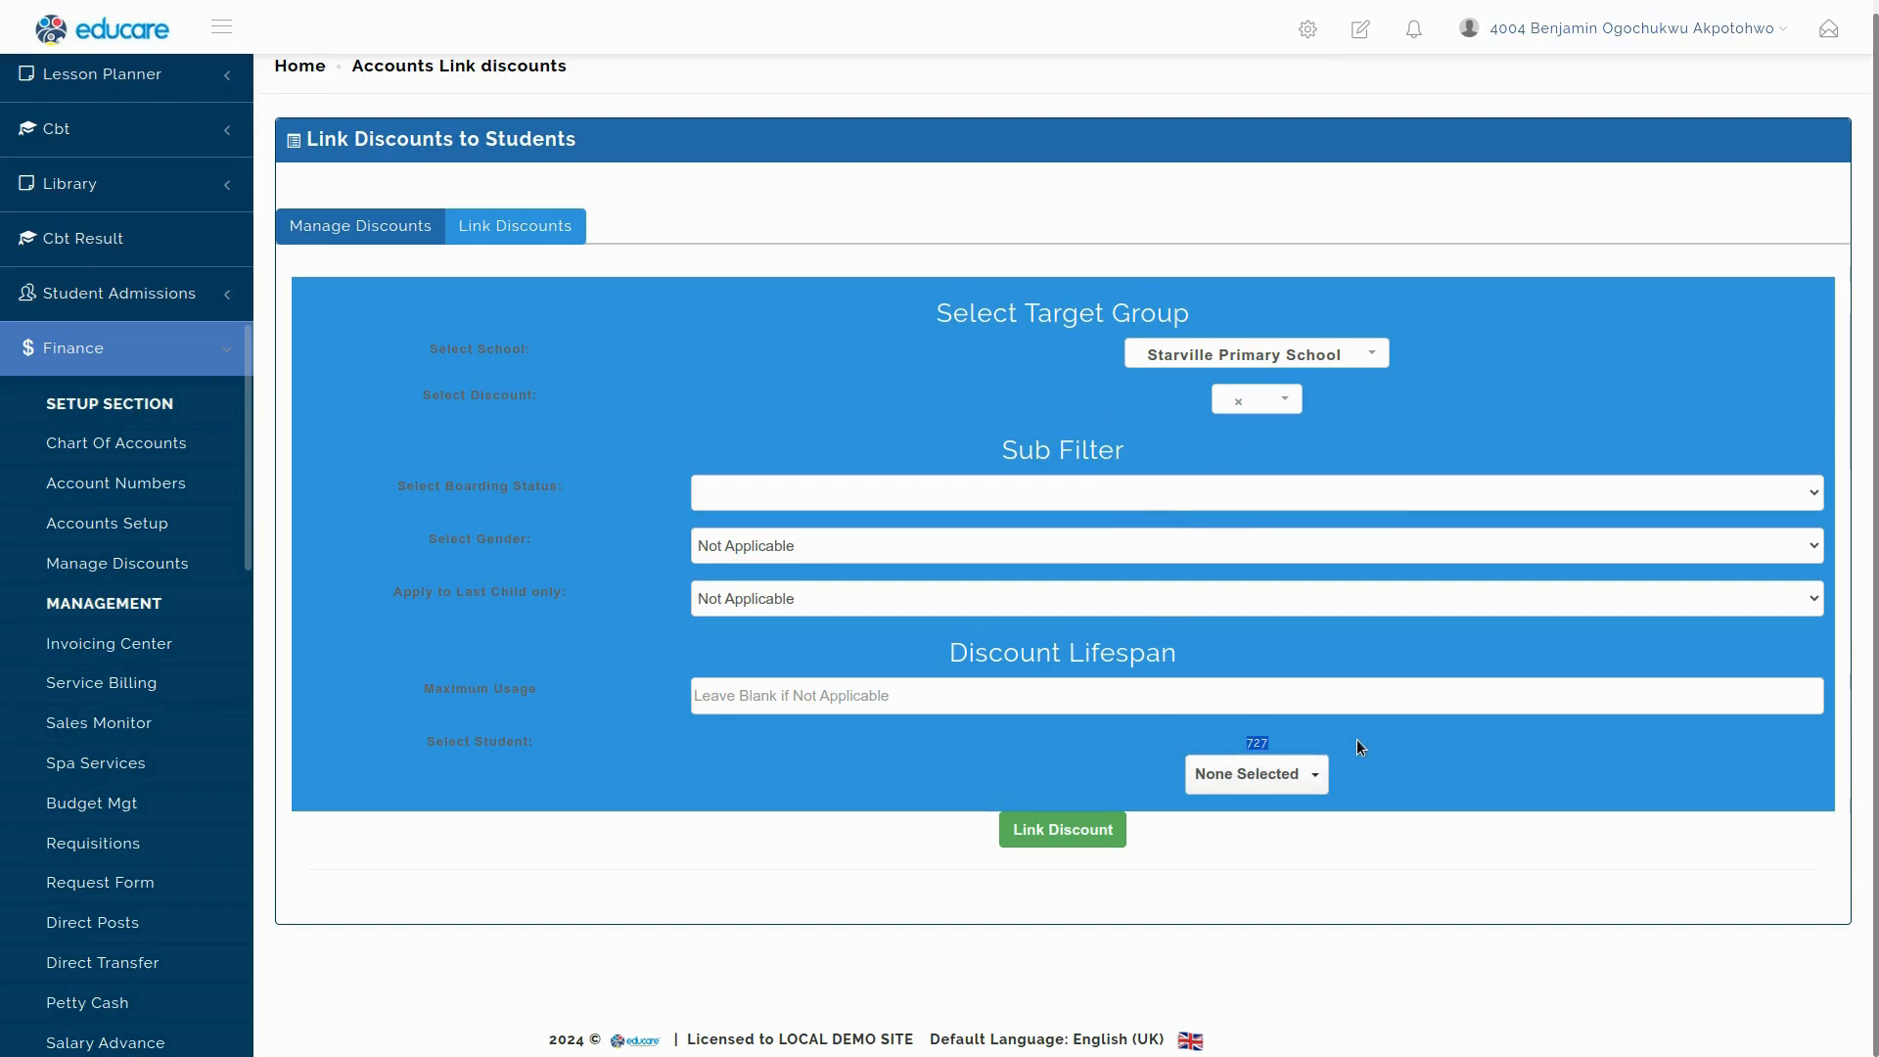
pyautogui.click(1286, 403)
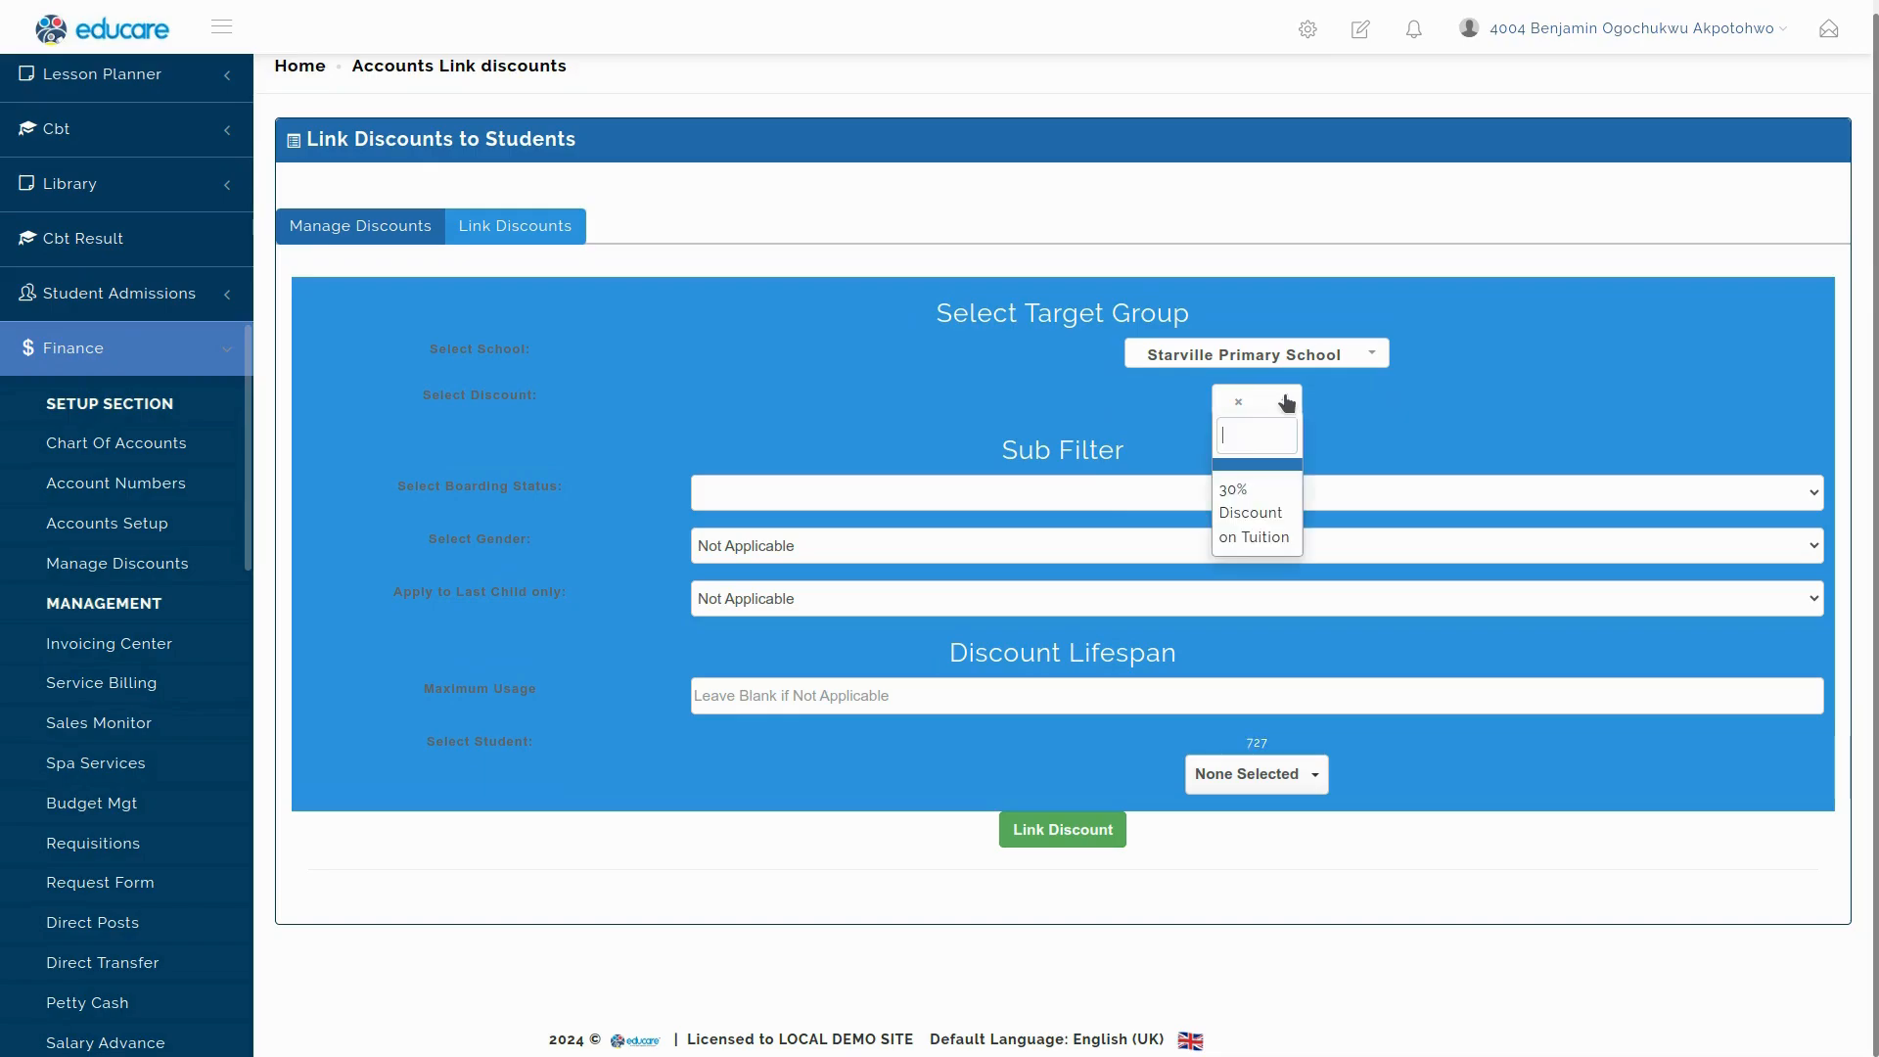
pyautogui.click(1254, 517)
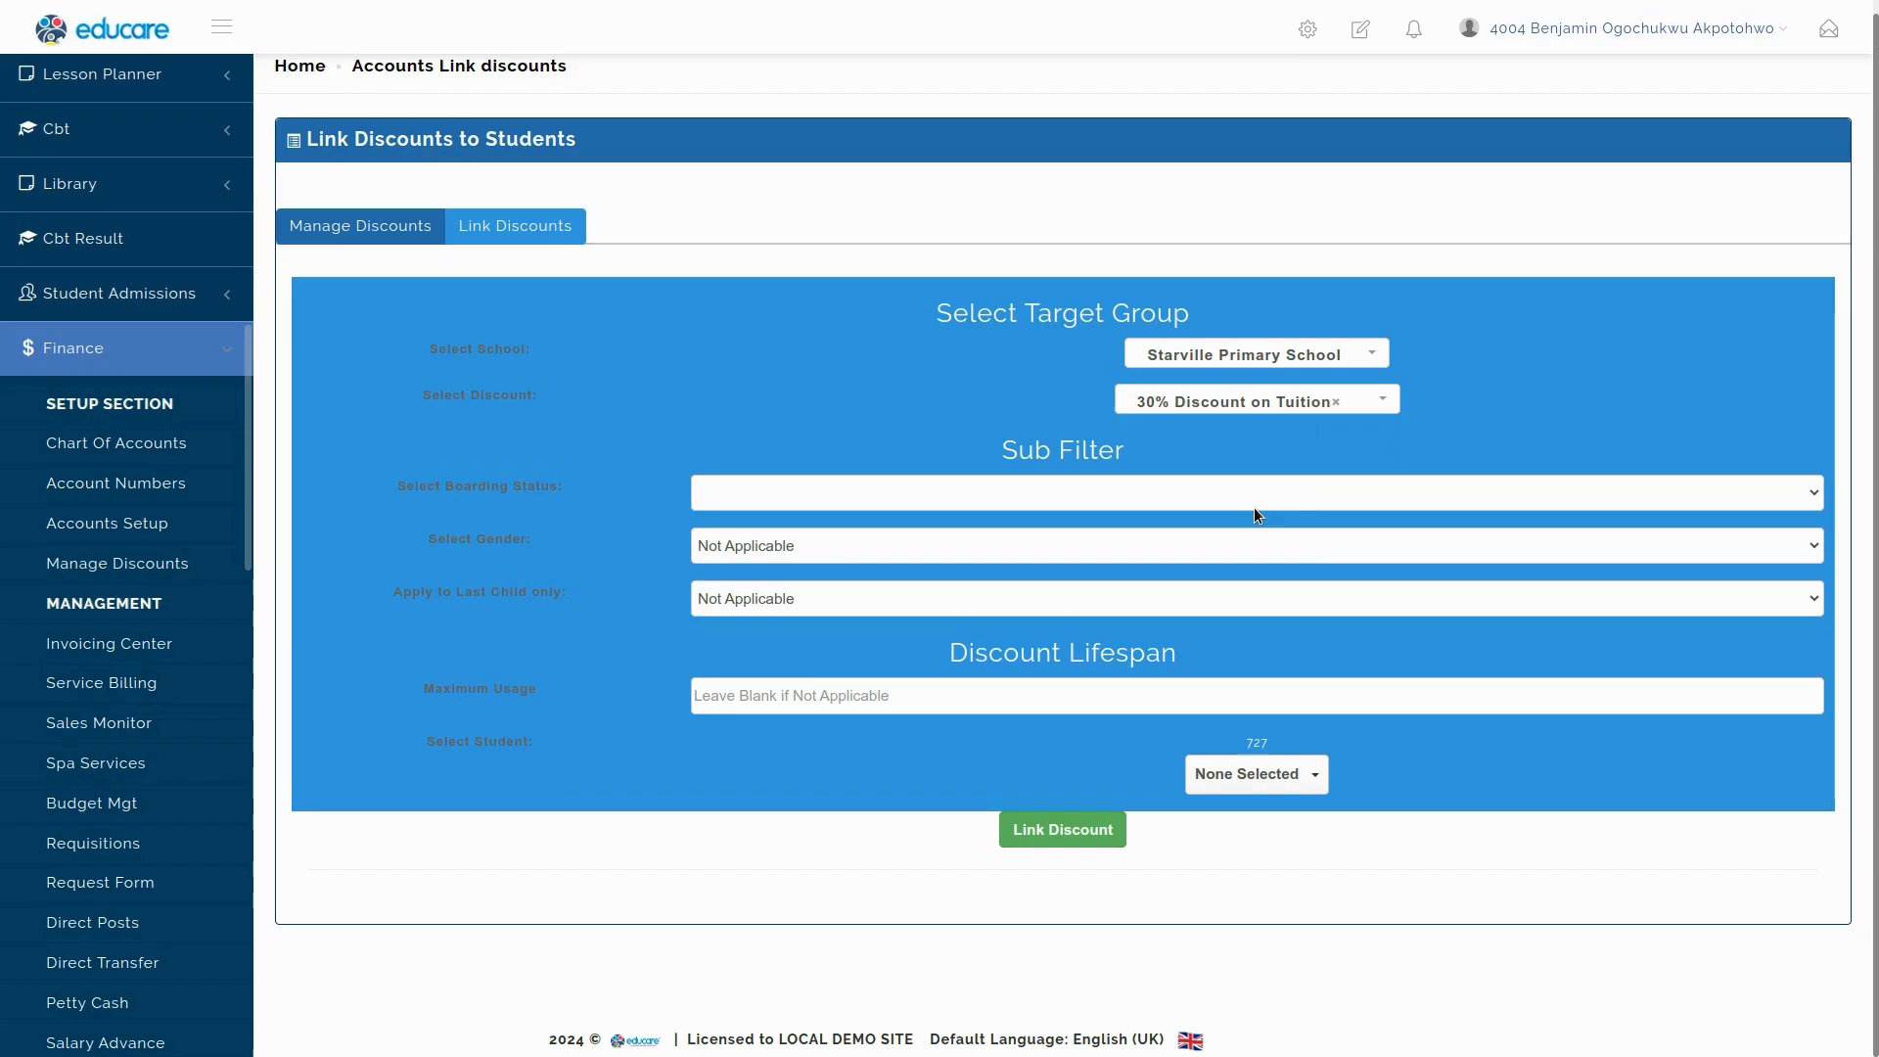
pyautogui.click(772, 491)
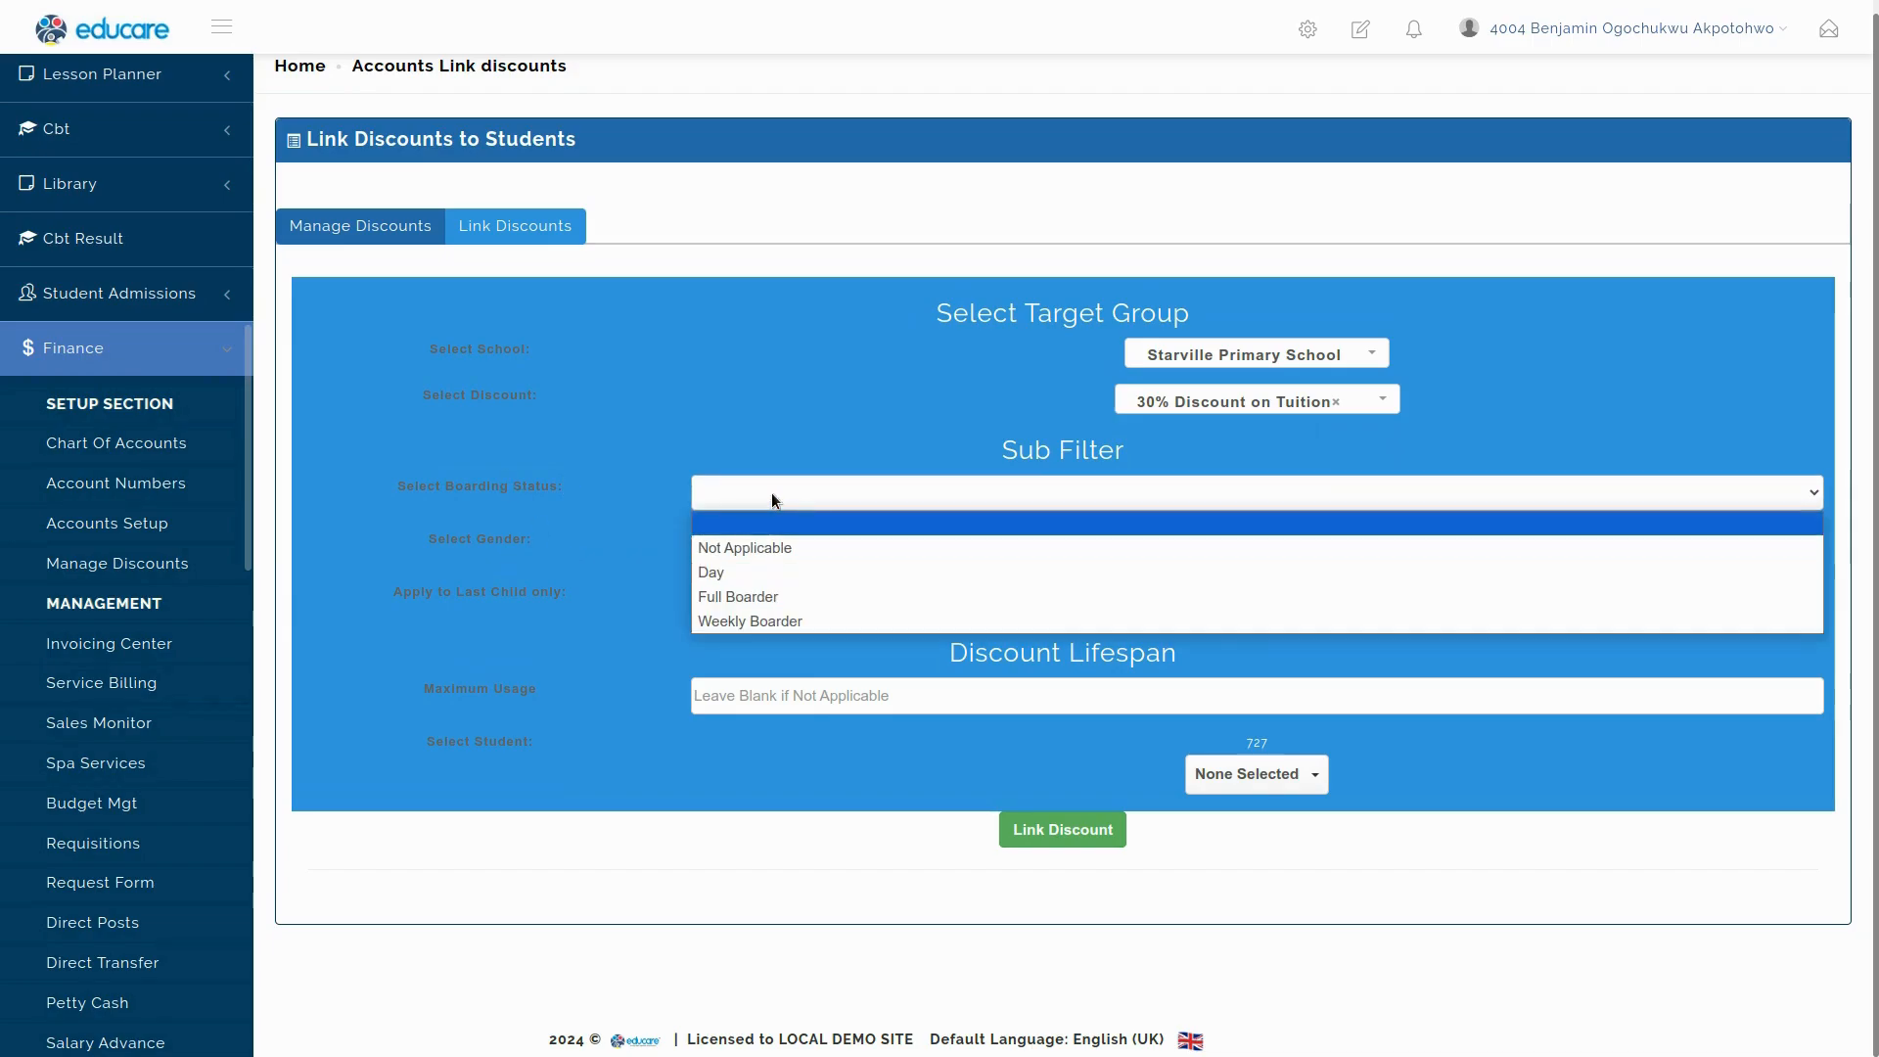
pyautogui.click(770, 545)
pyautogui.click(777, 496)
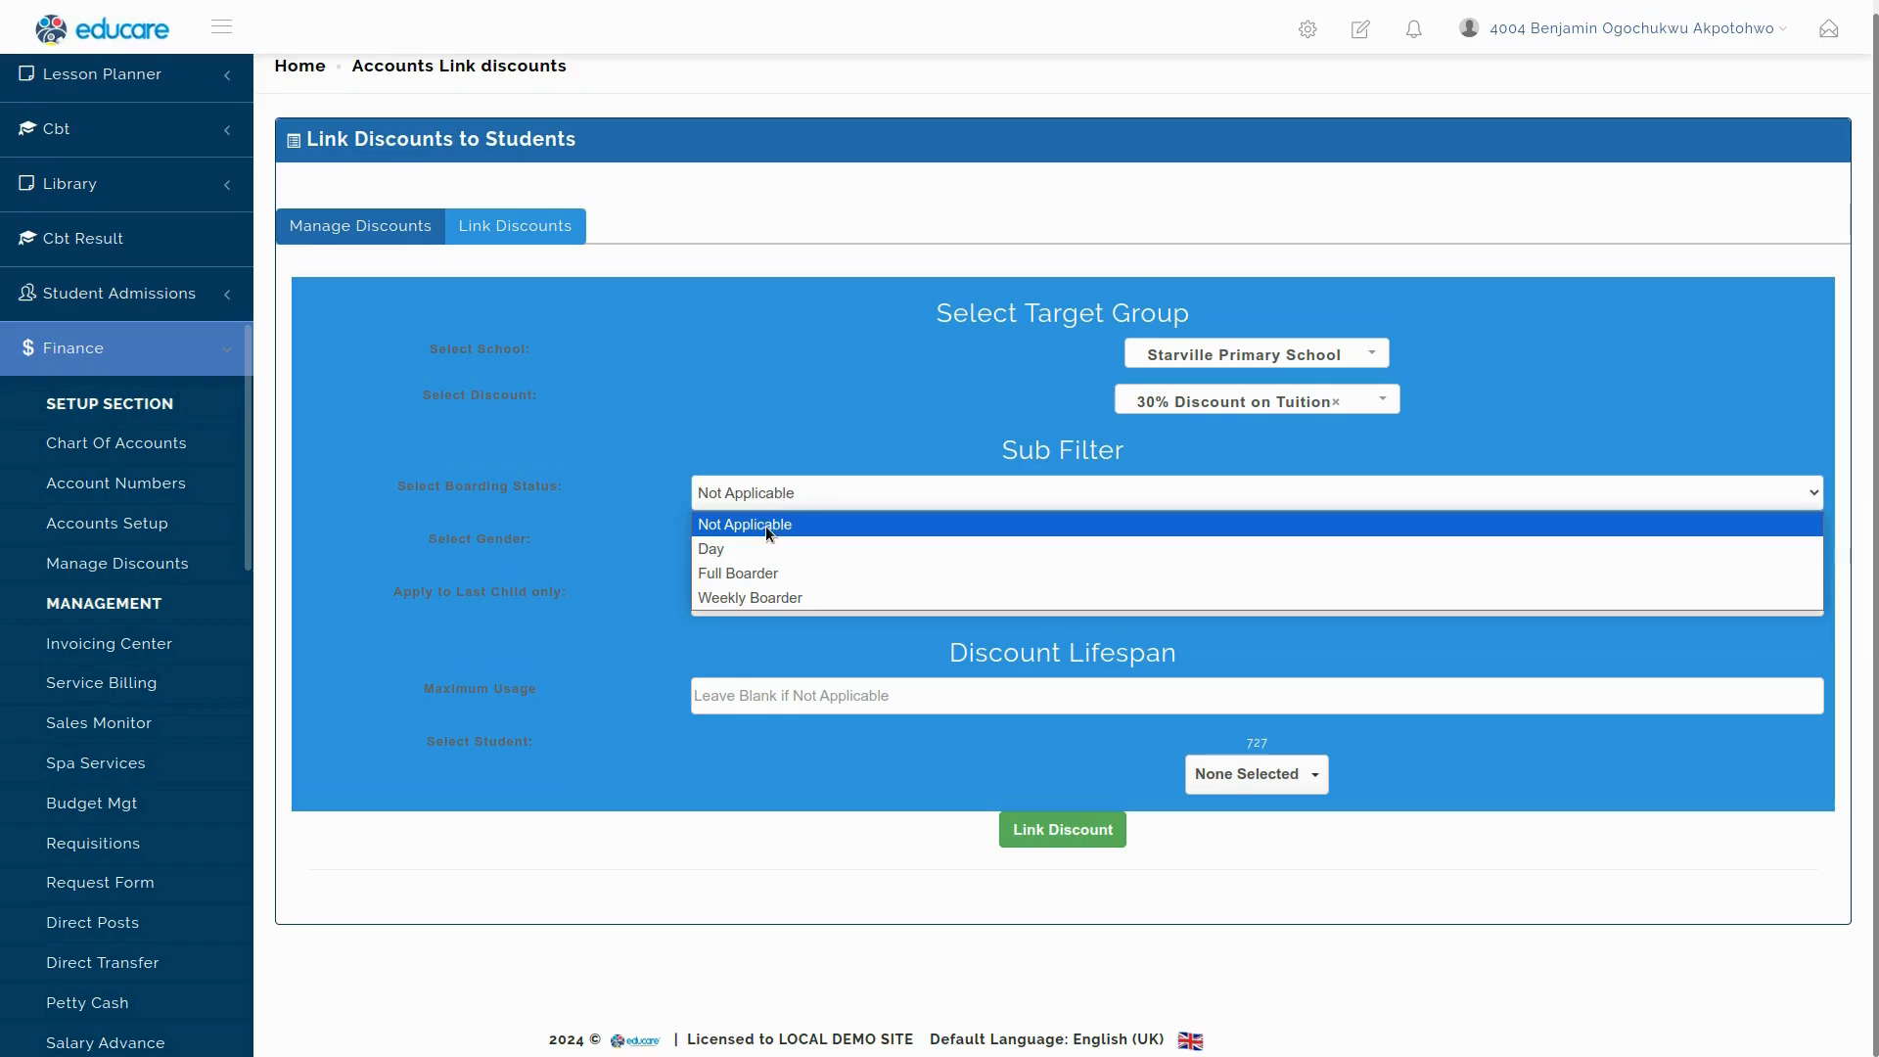
pyautogui.click(760, 541)
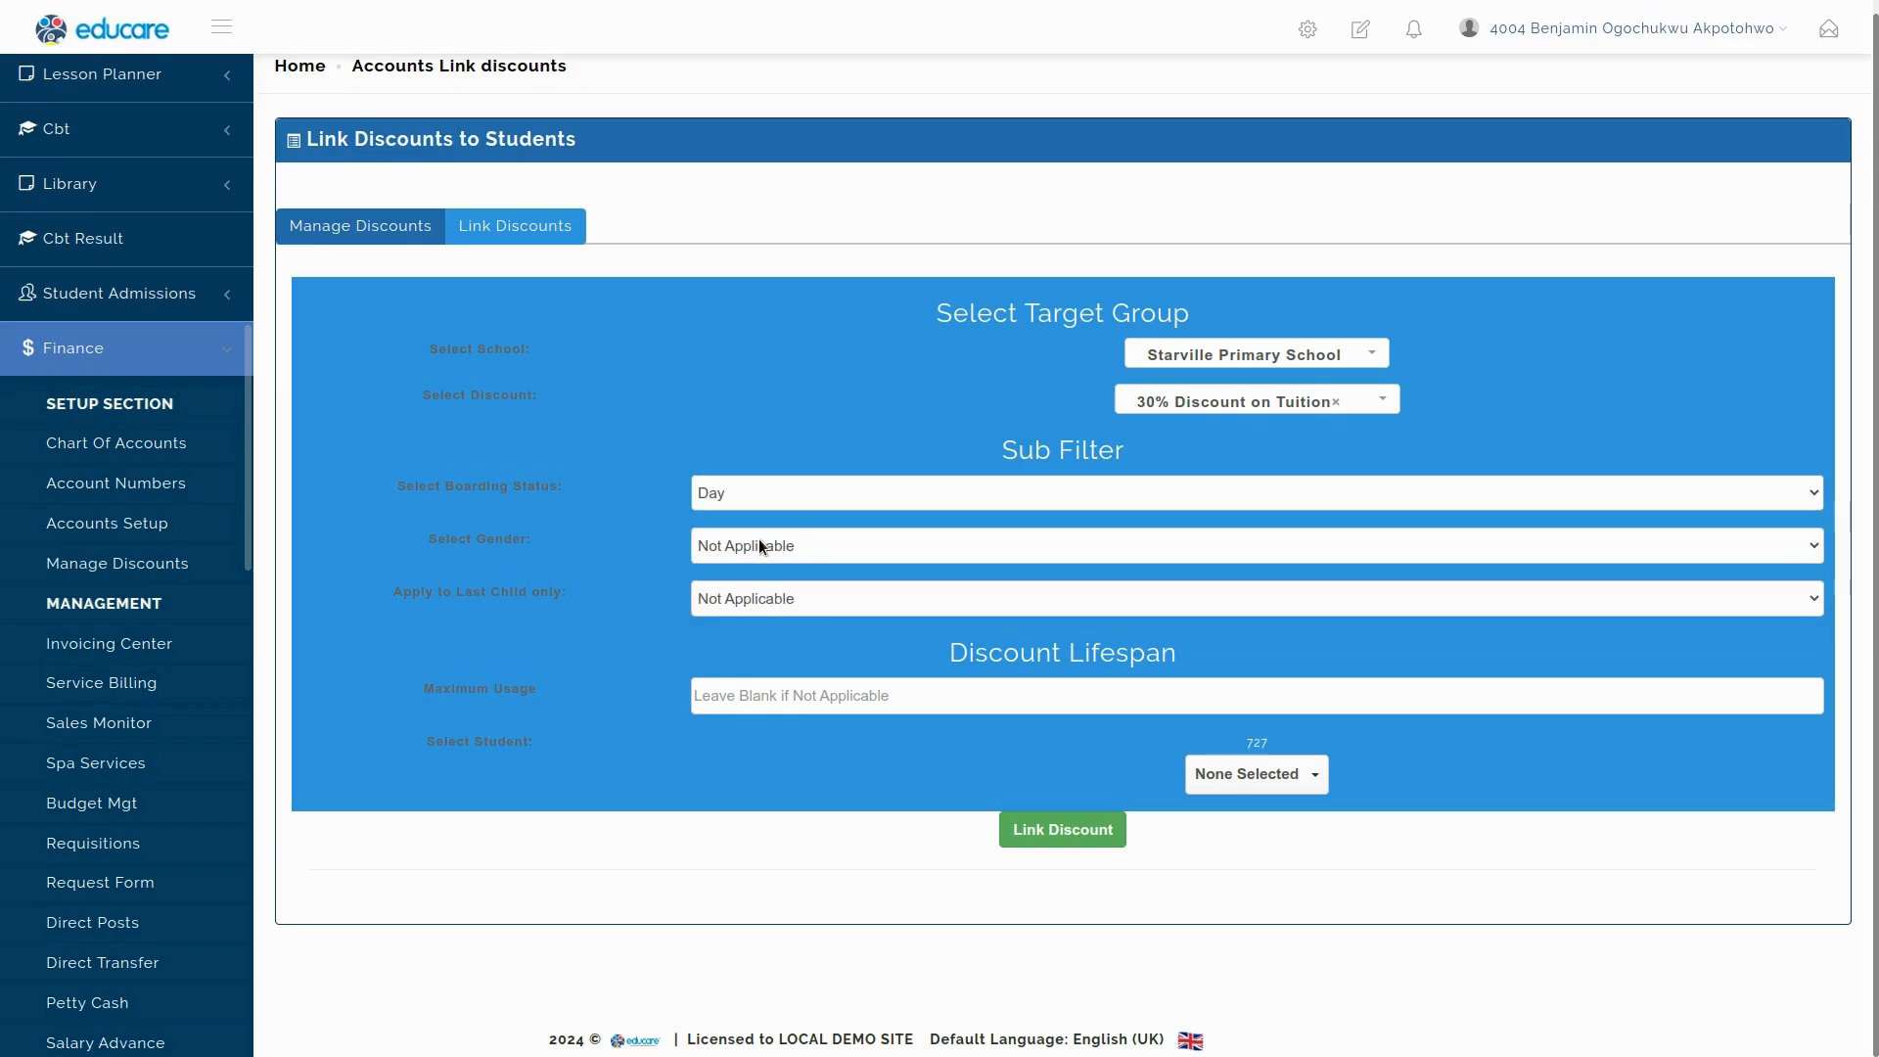
pyautogui.click(777, 490)
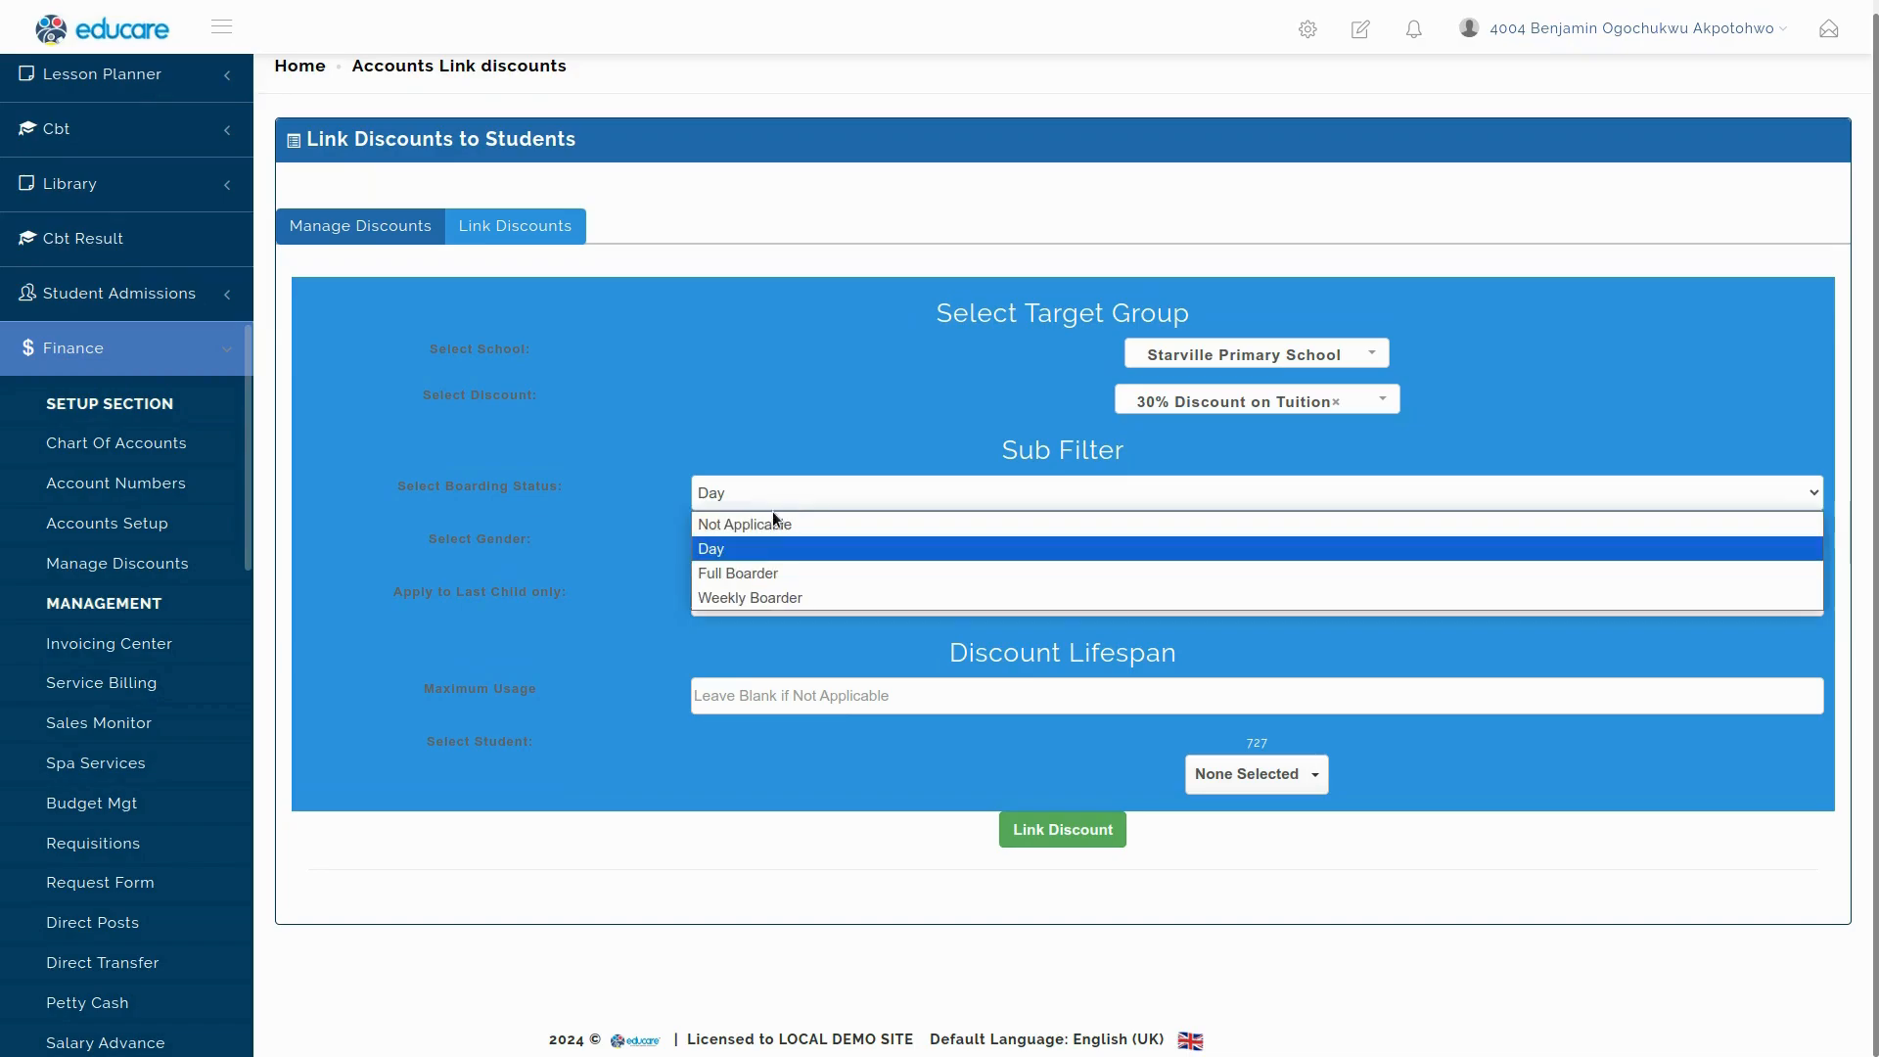
pyautogui.click(758, 566)
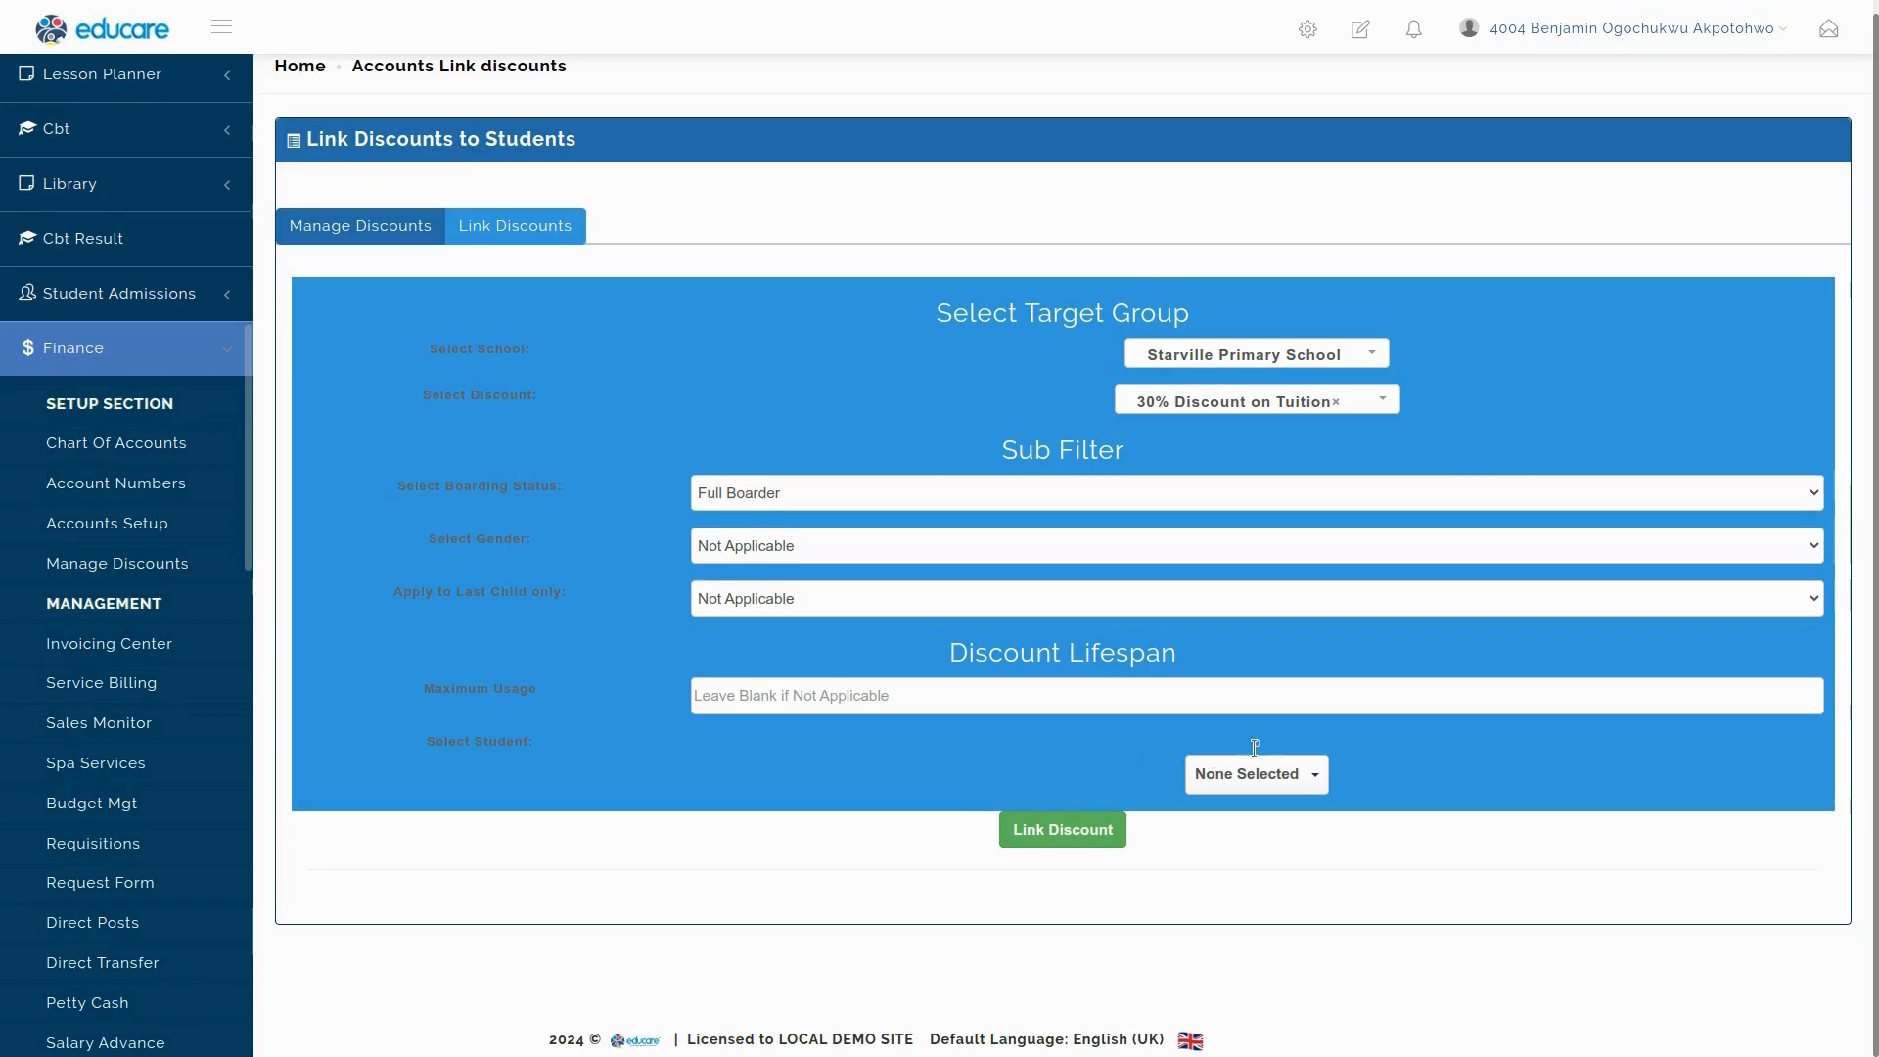
pyautogui.moveTo(1251, 748); pyautogui.dragTo(1277, 746)
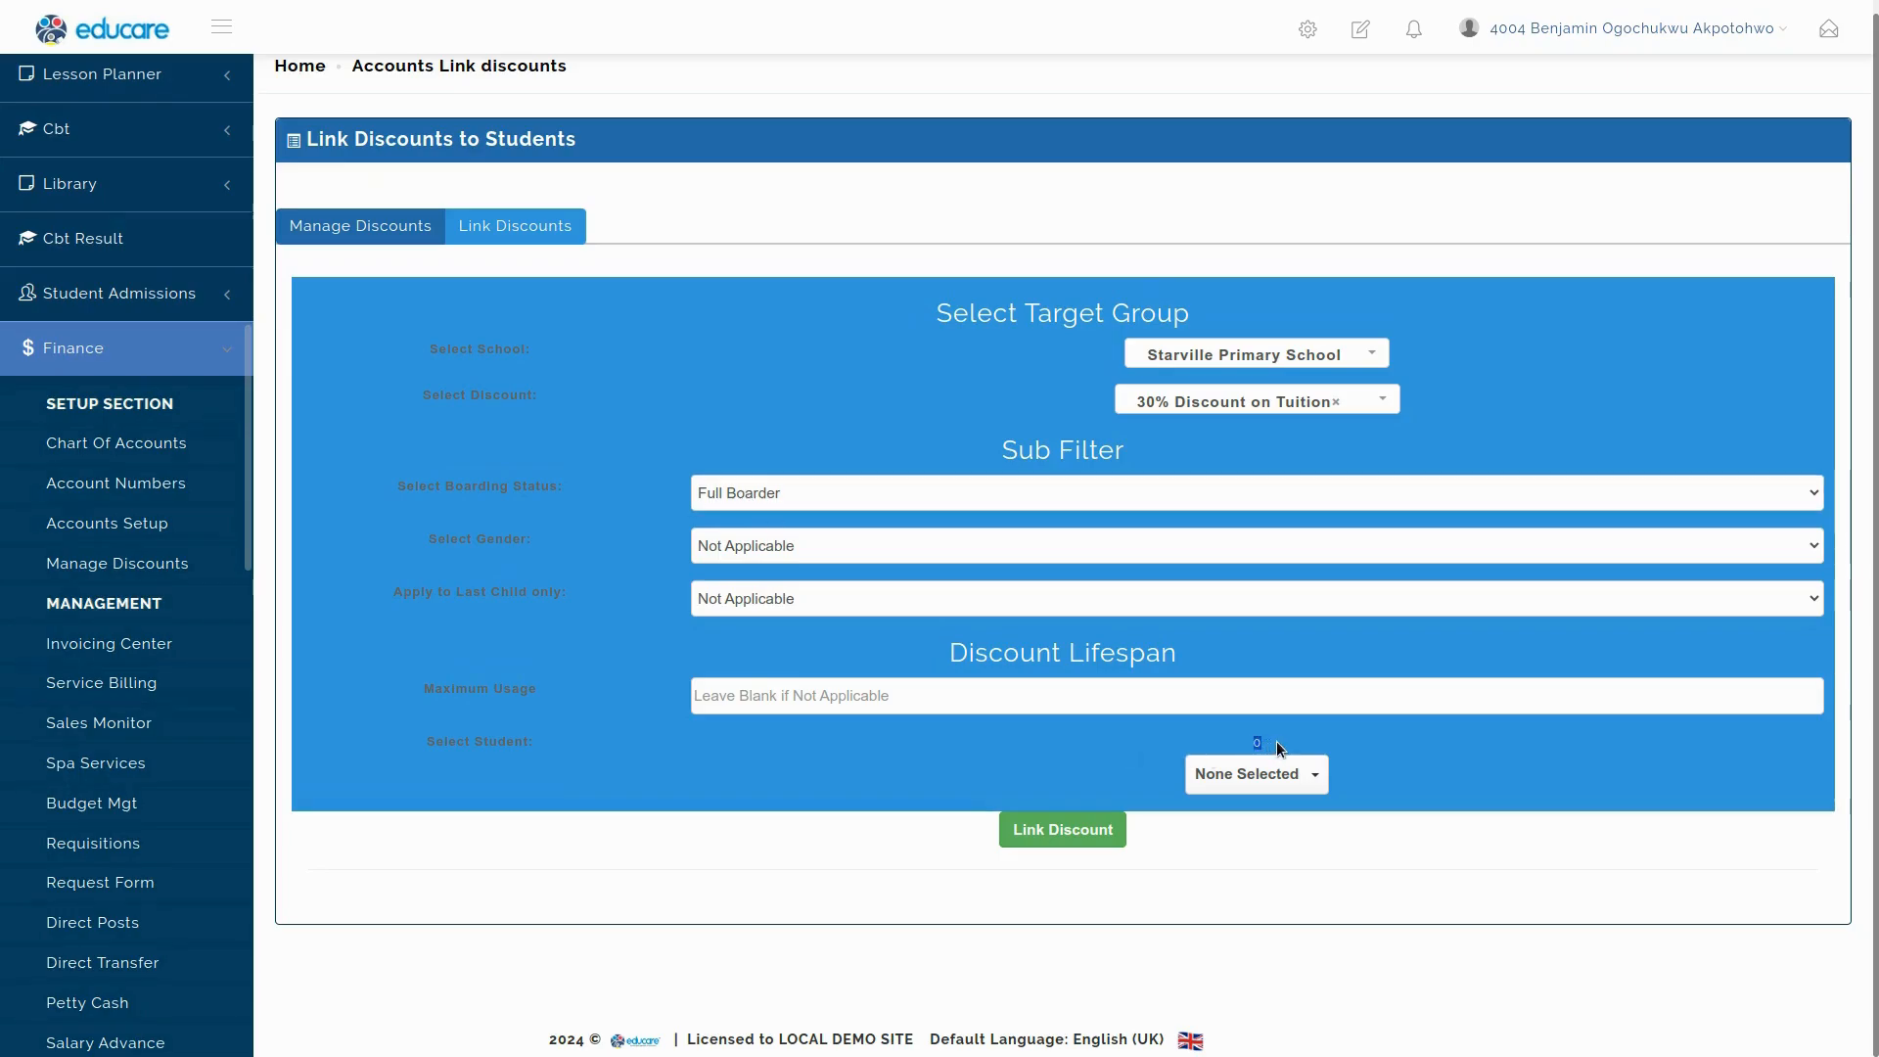
pyautogui.click(727, 494)
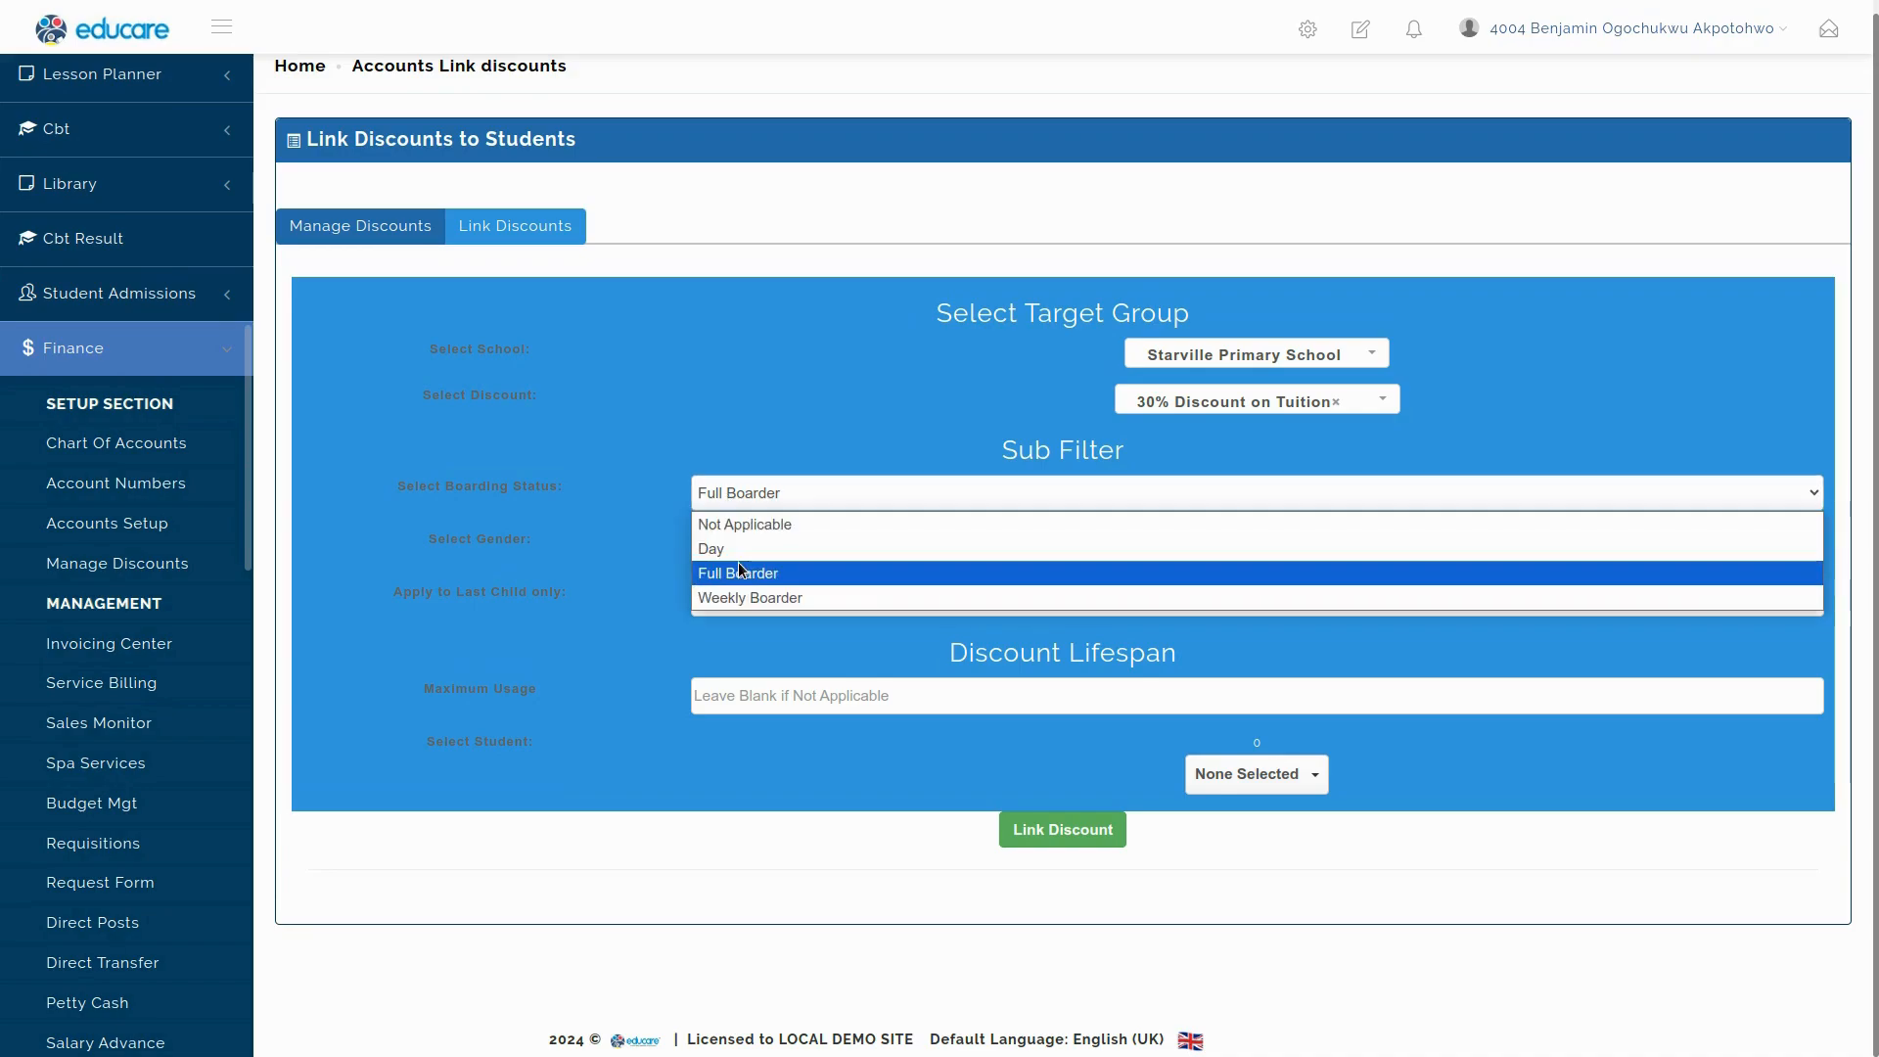
pyautogui.click(754, 507)
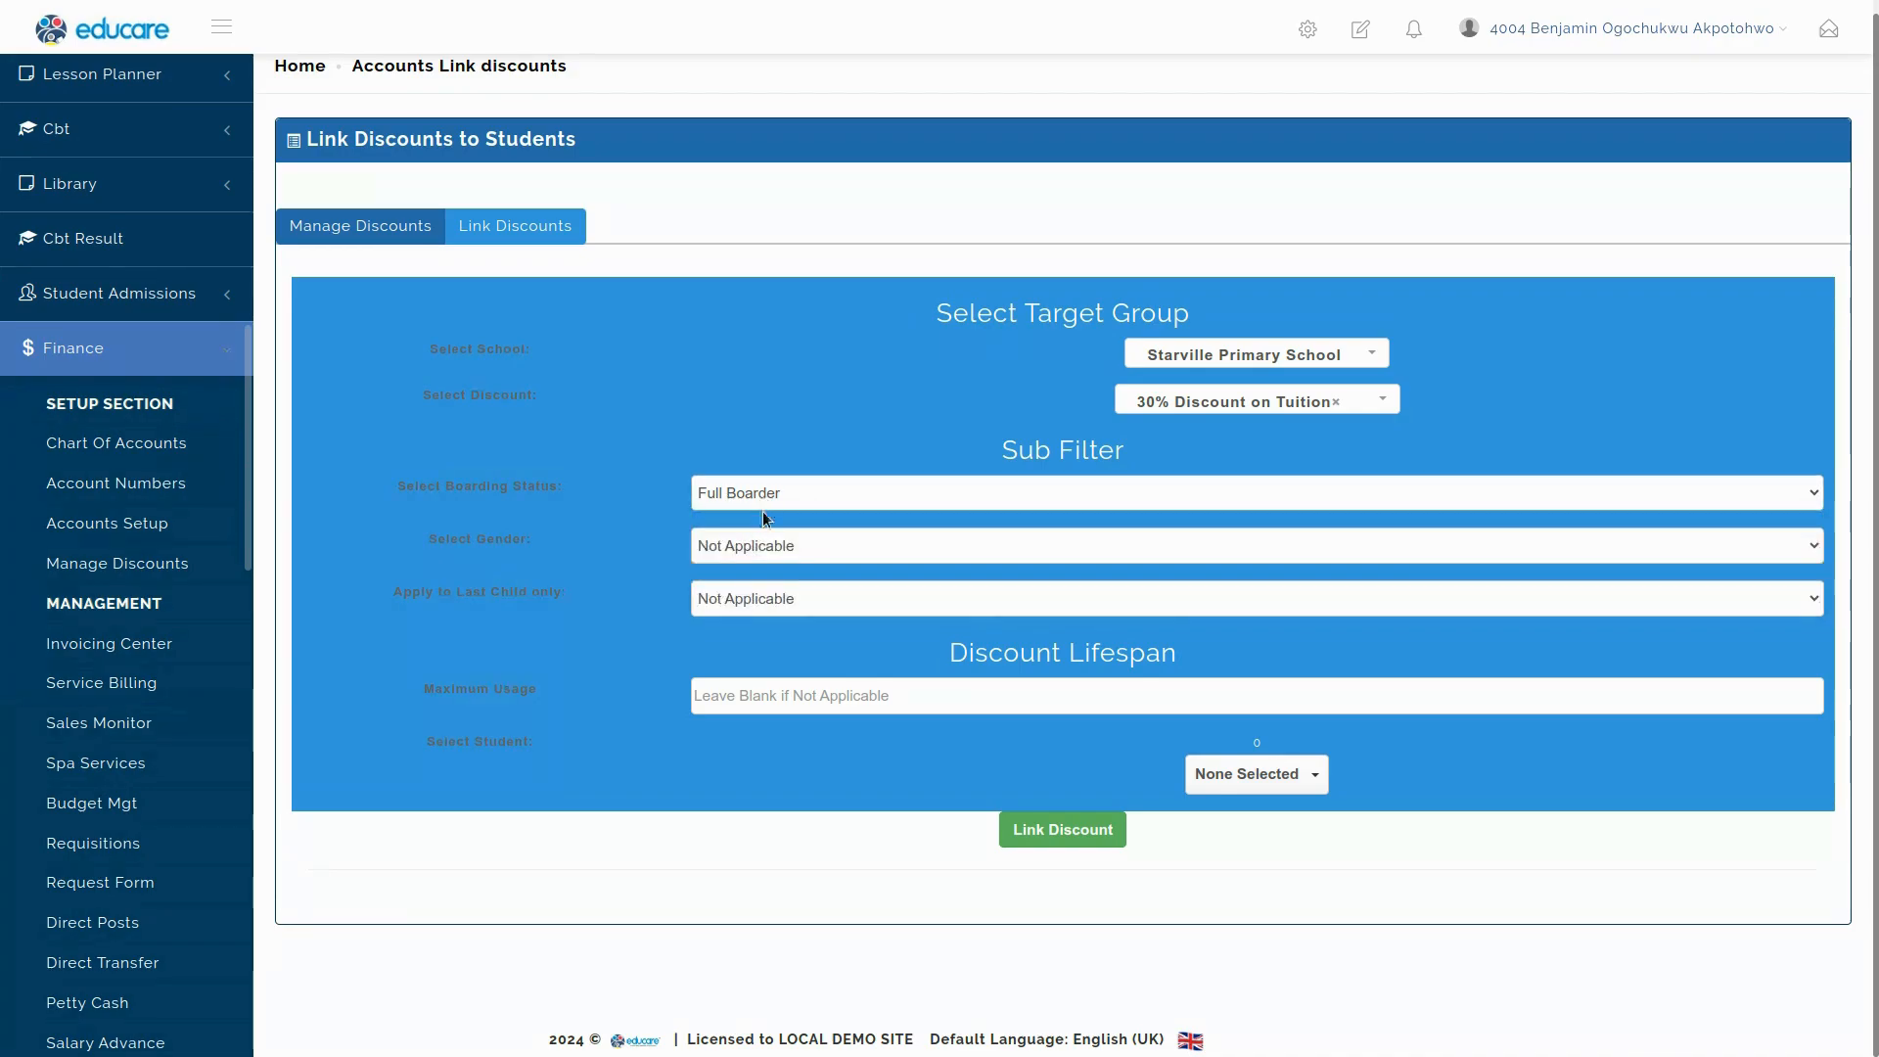
pyautogui.click(762, 508)
pyautogui.click(756, 532)
pyautogui.click(760, 503)
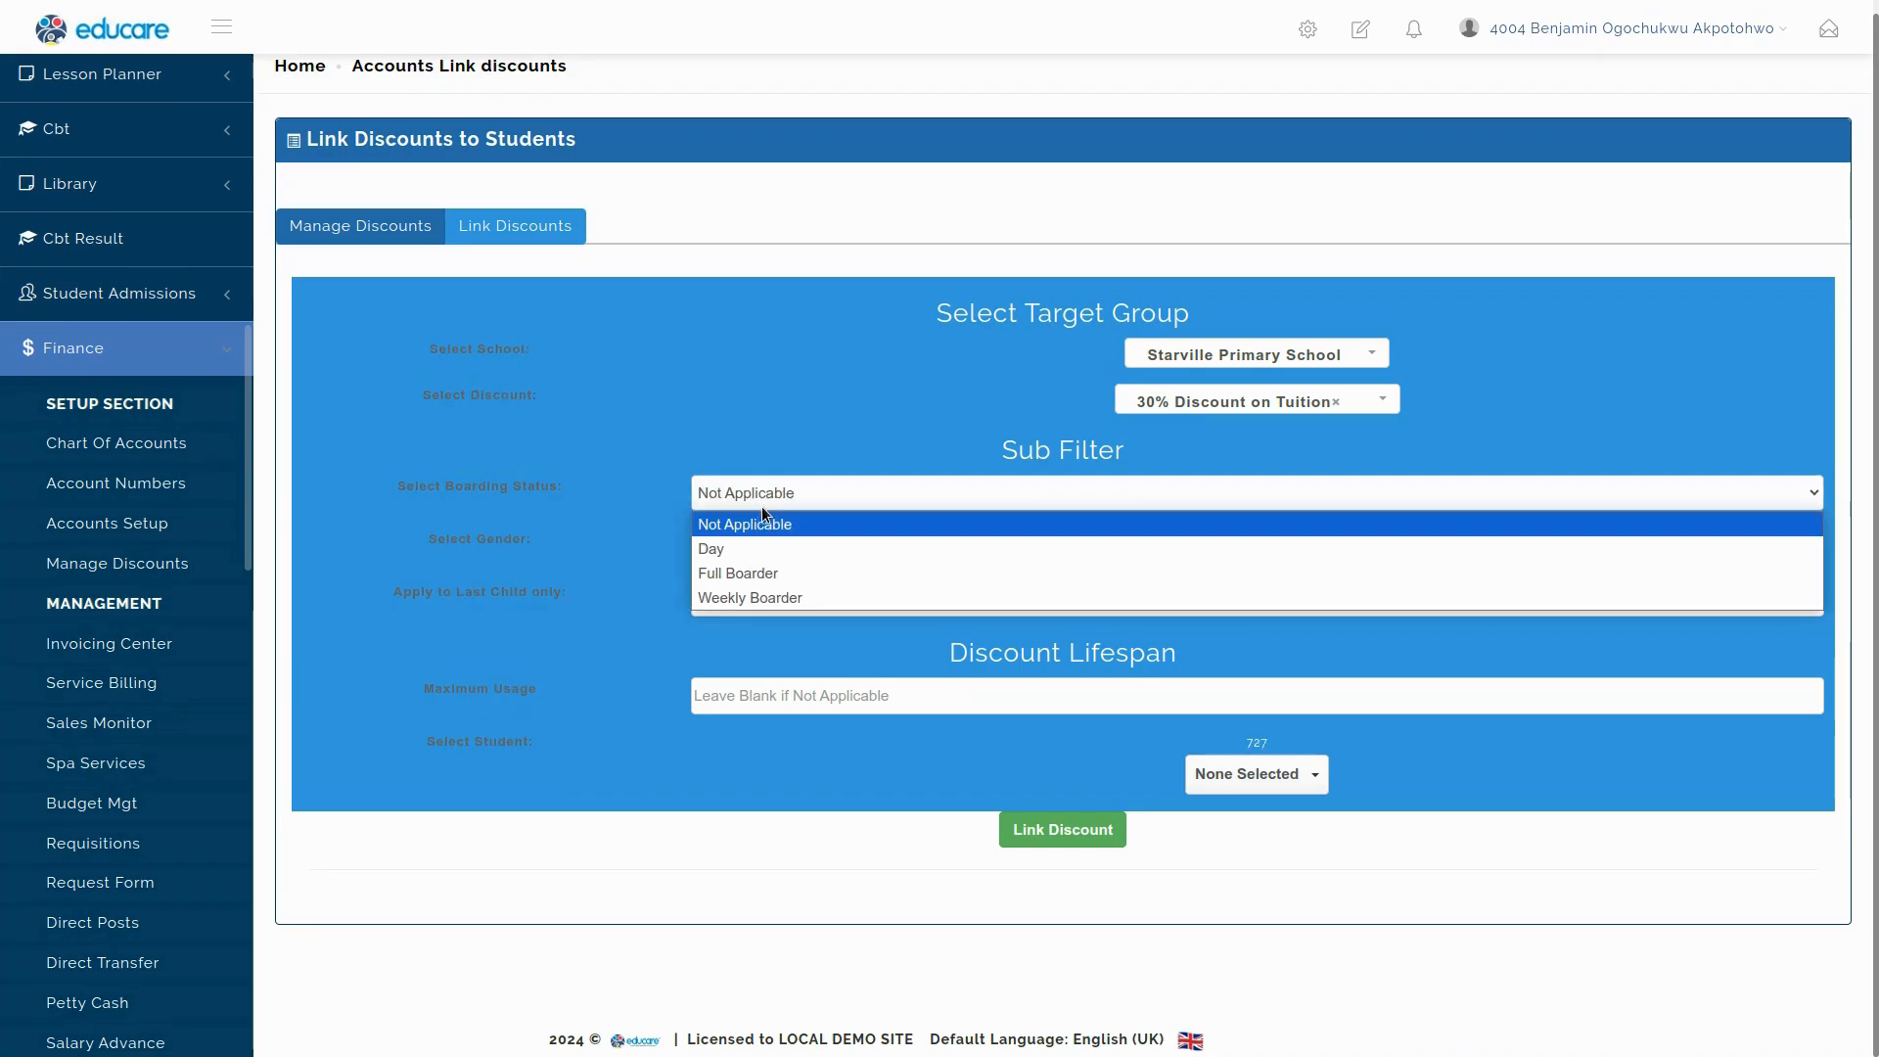
pyautogui.click(1259, 738)
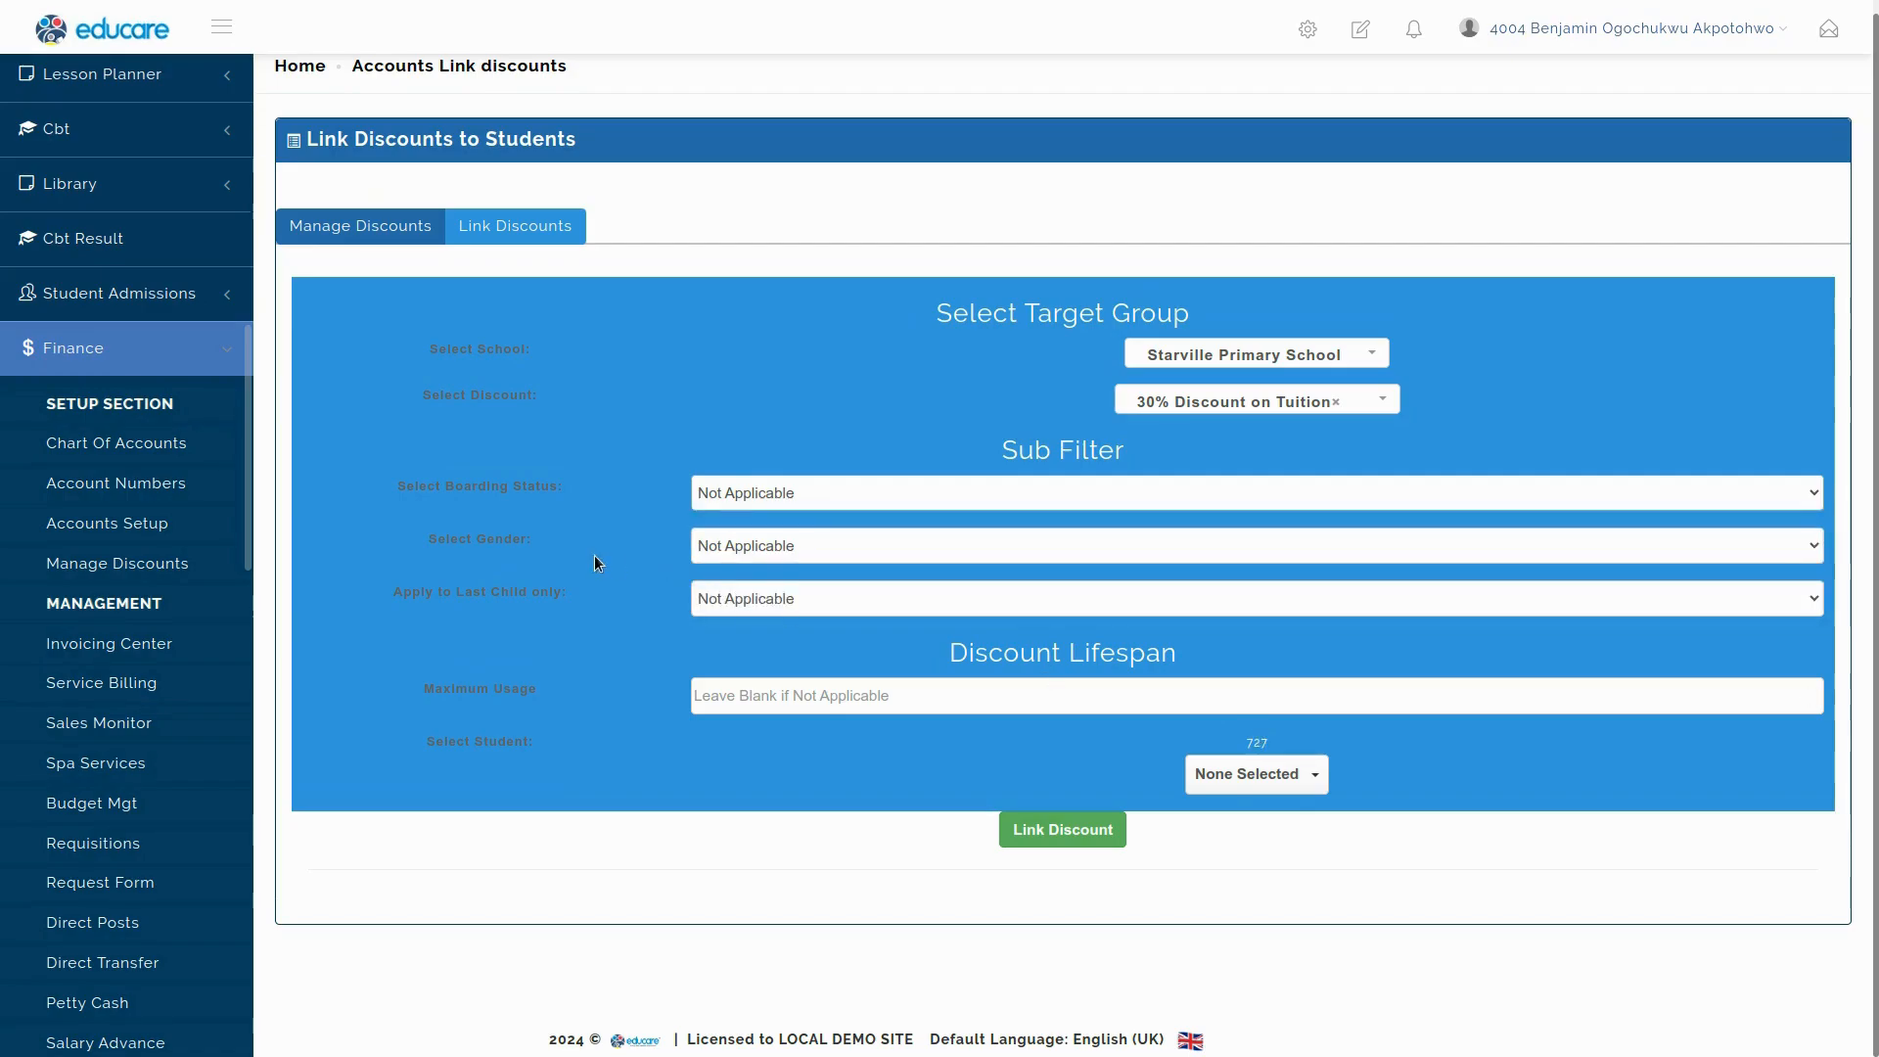
pyautogui.click(755, 550)
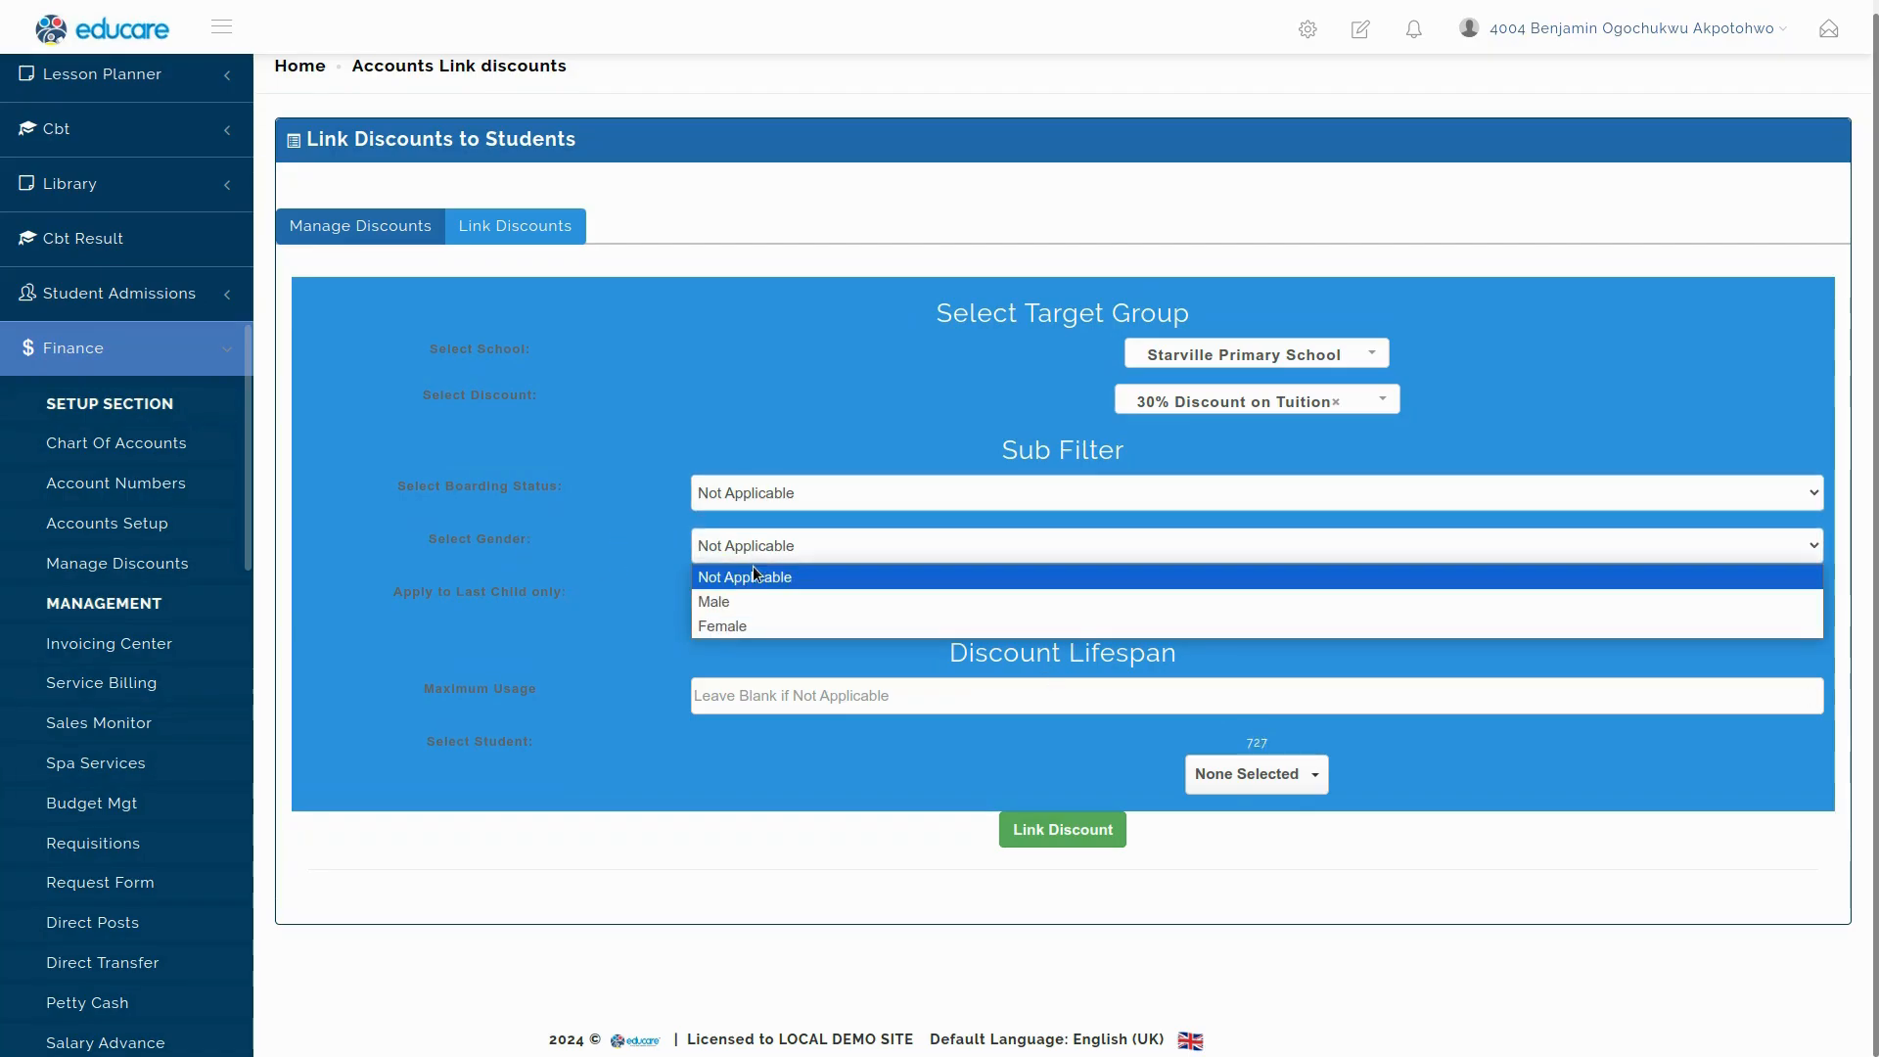
pyautogui.click(742, 608)
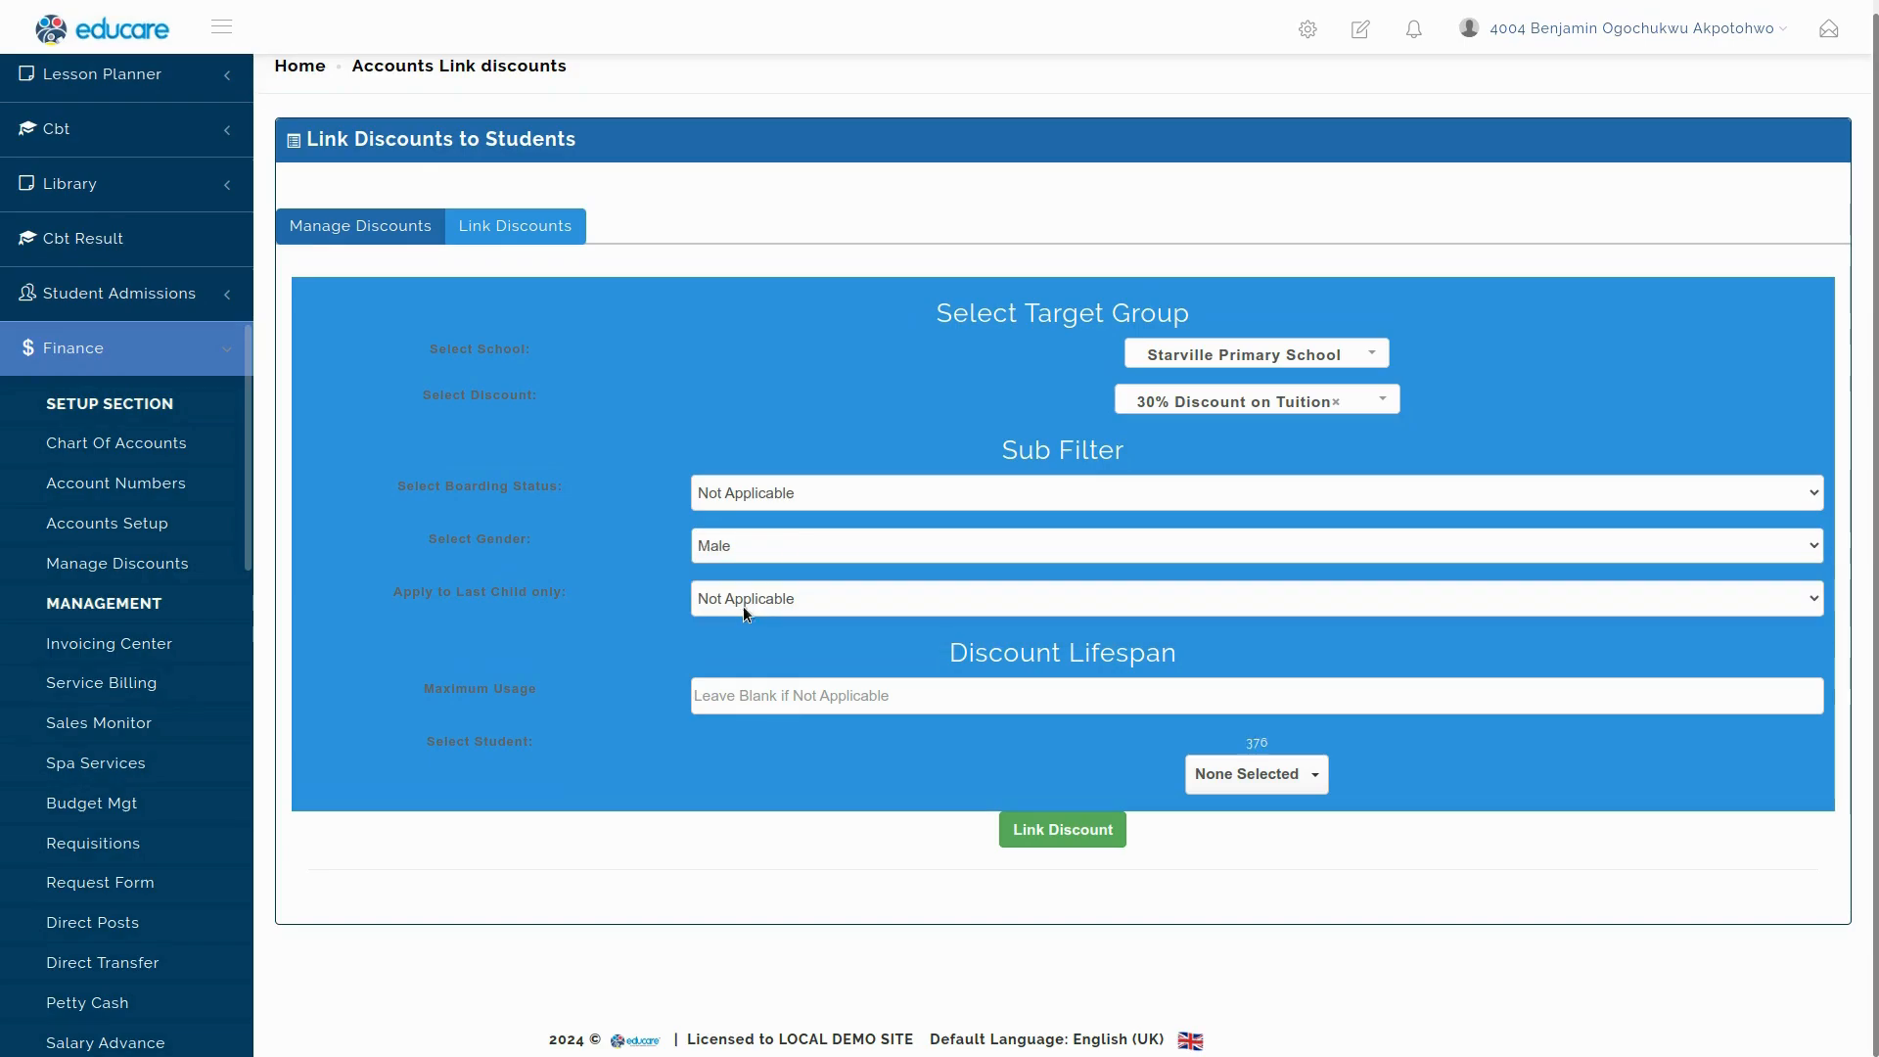
pyautogui.click(762, 538)
pyautogui.click(741, 625)
pyautogui.moveTo(1249, 746); pyautogui.dragTo(1296, 754)
pyautogui.click(1324, 744)
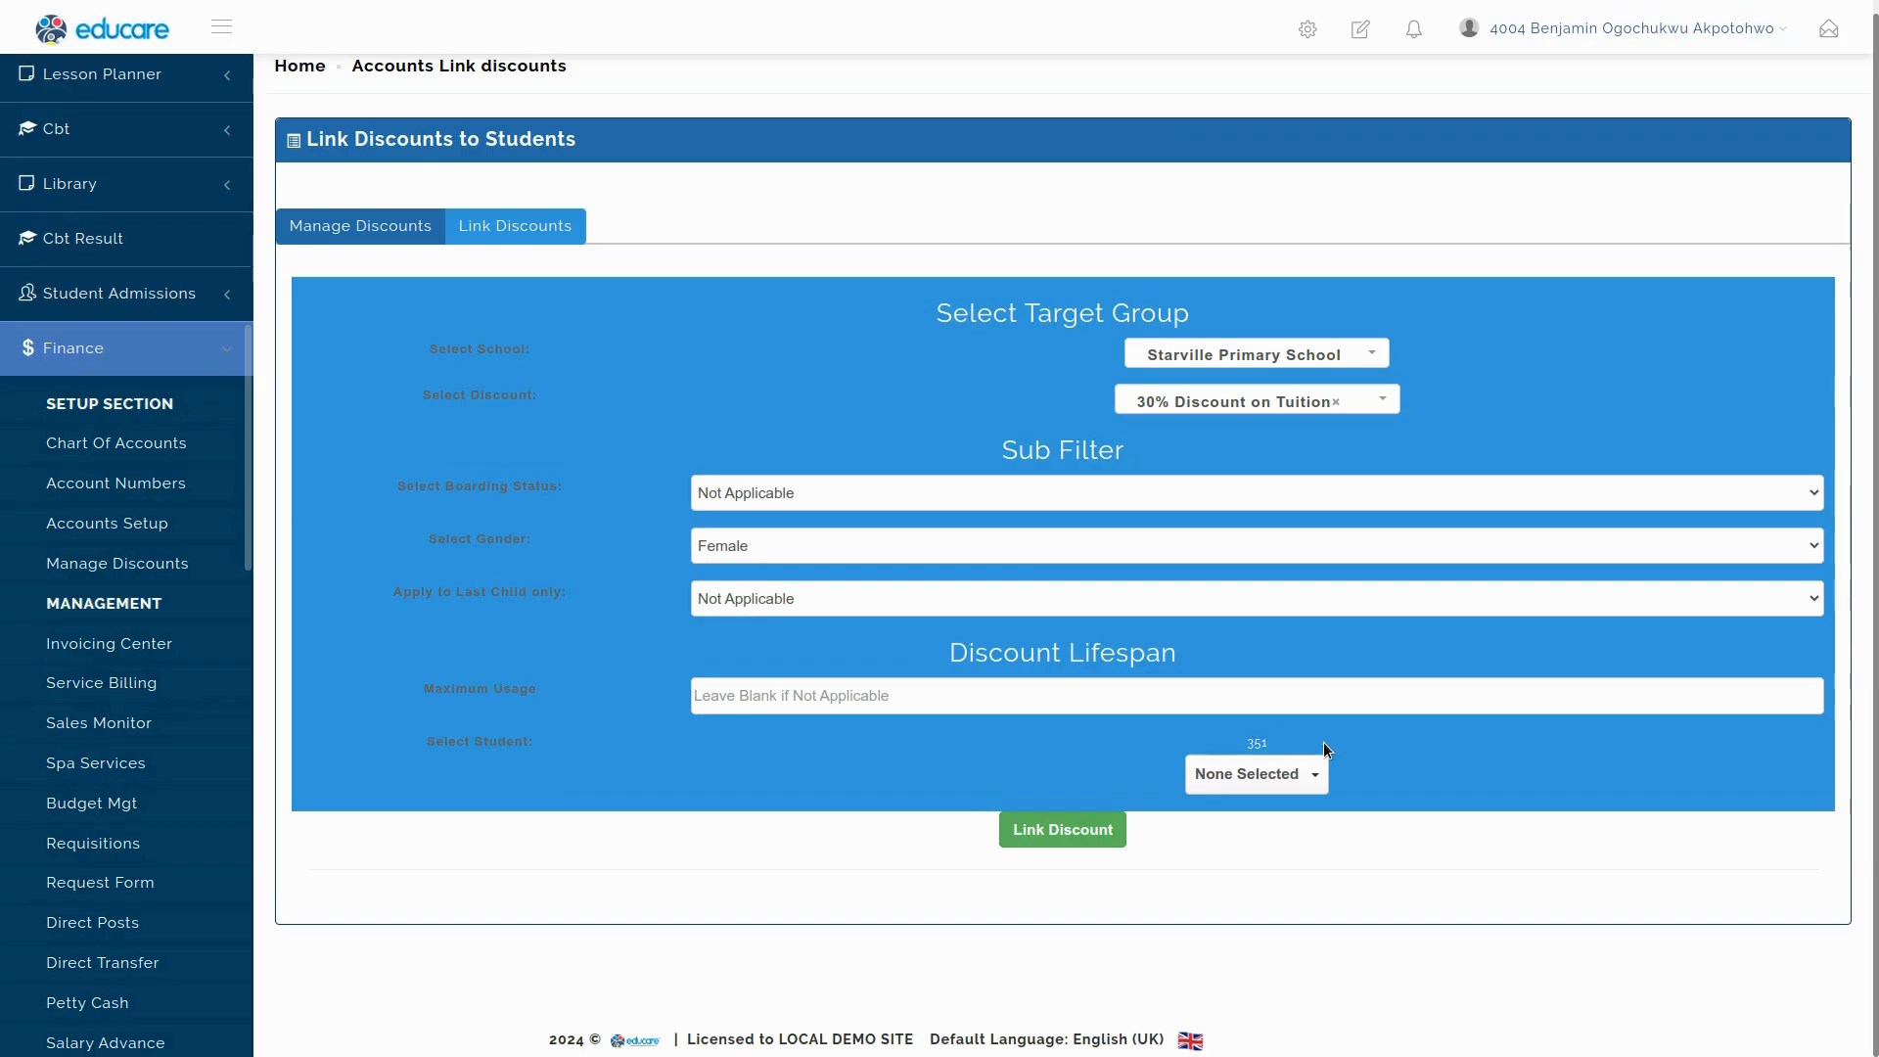
pyautogui.click(772, 545)
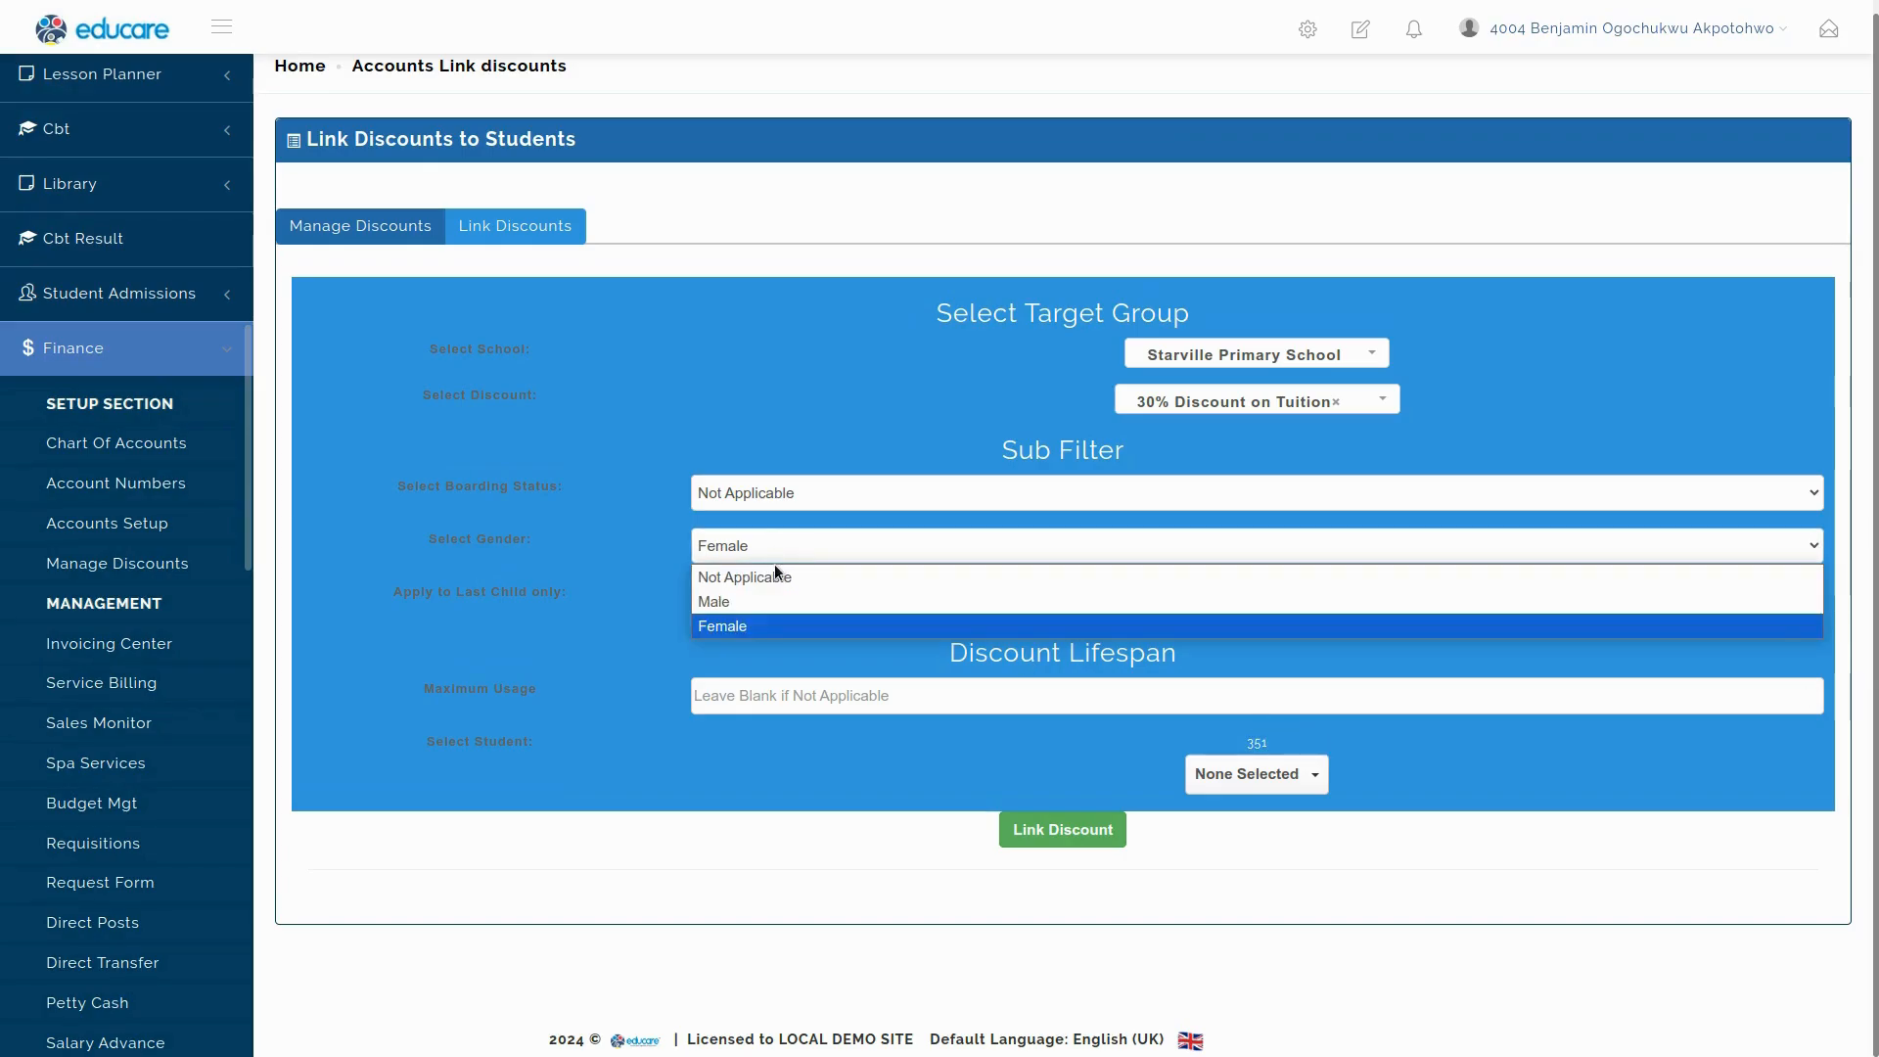
pyautogui.click(773, 563)
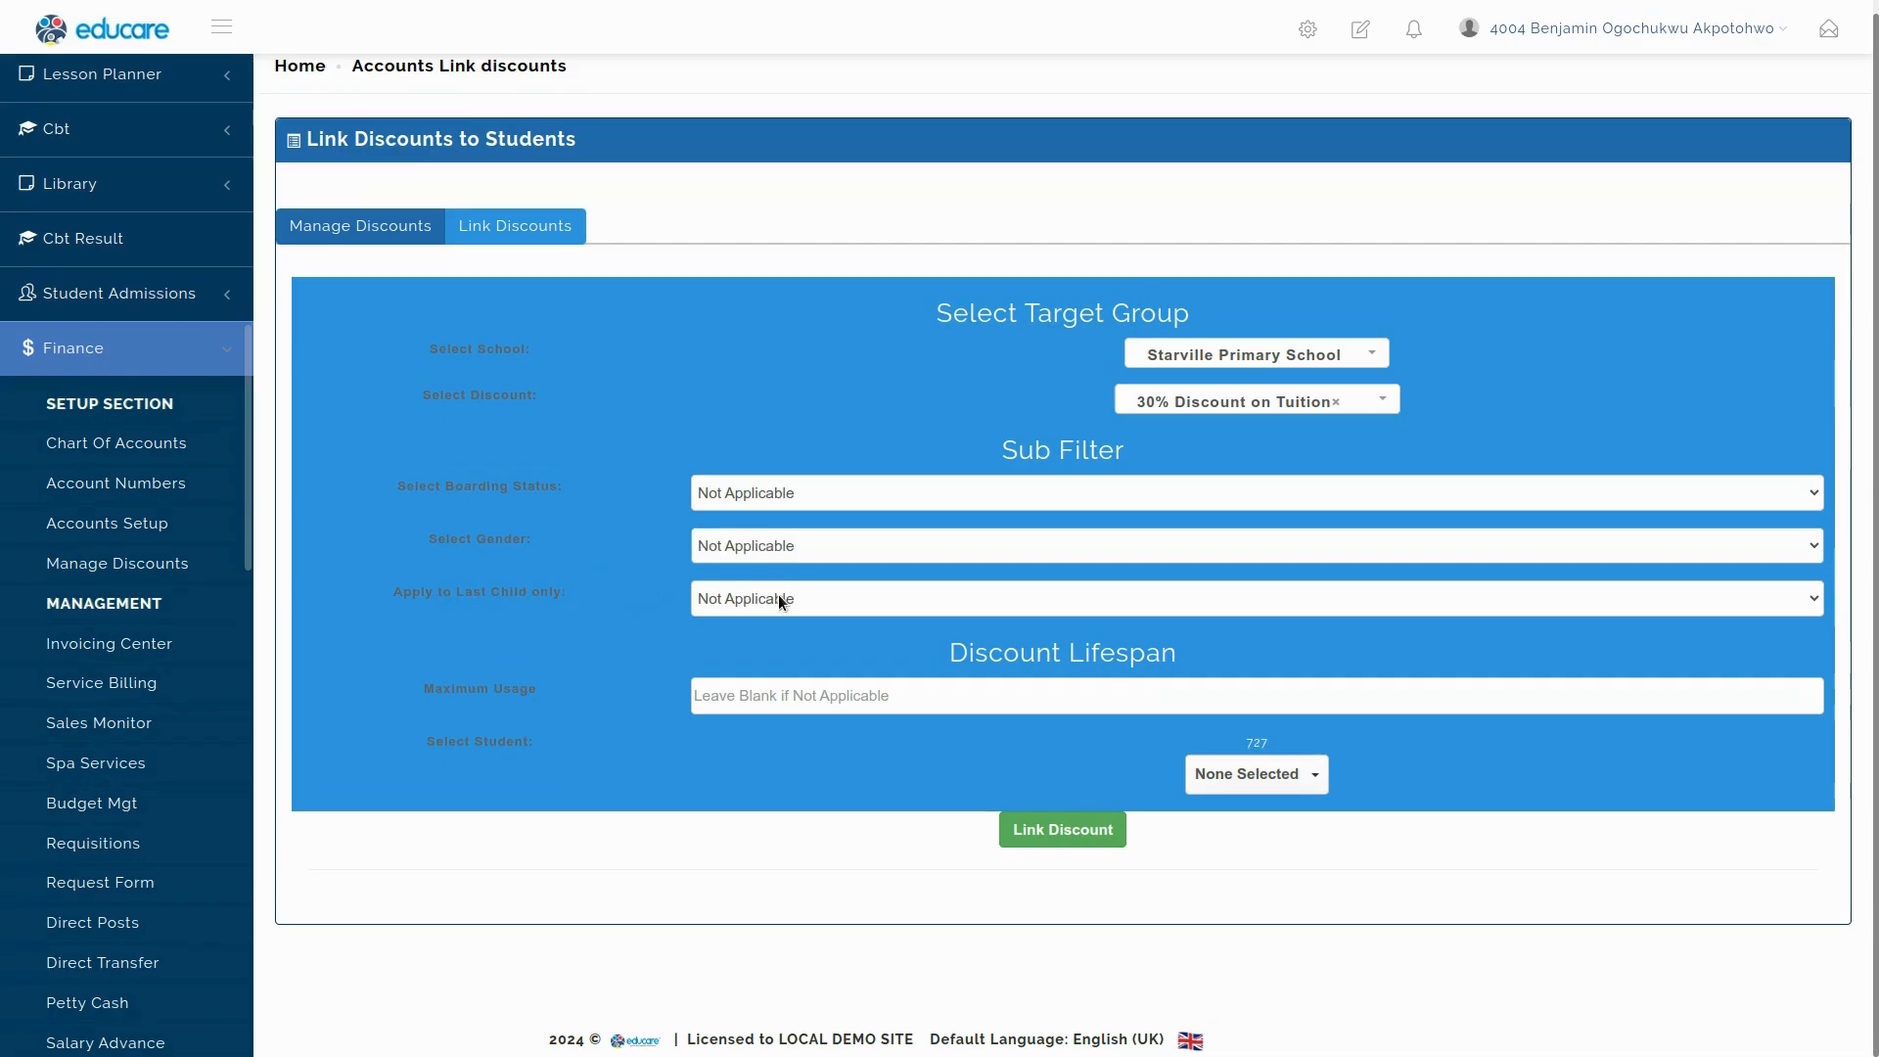
pyautogui.click(779, 599)
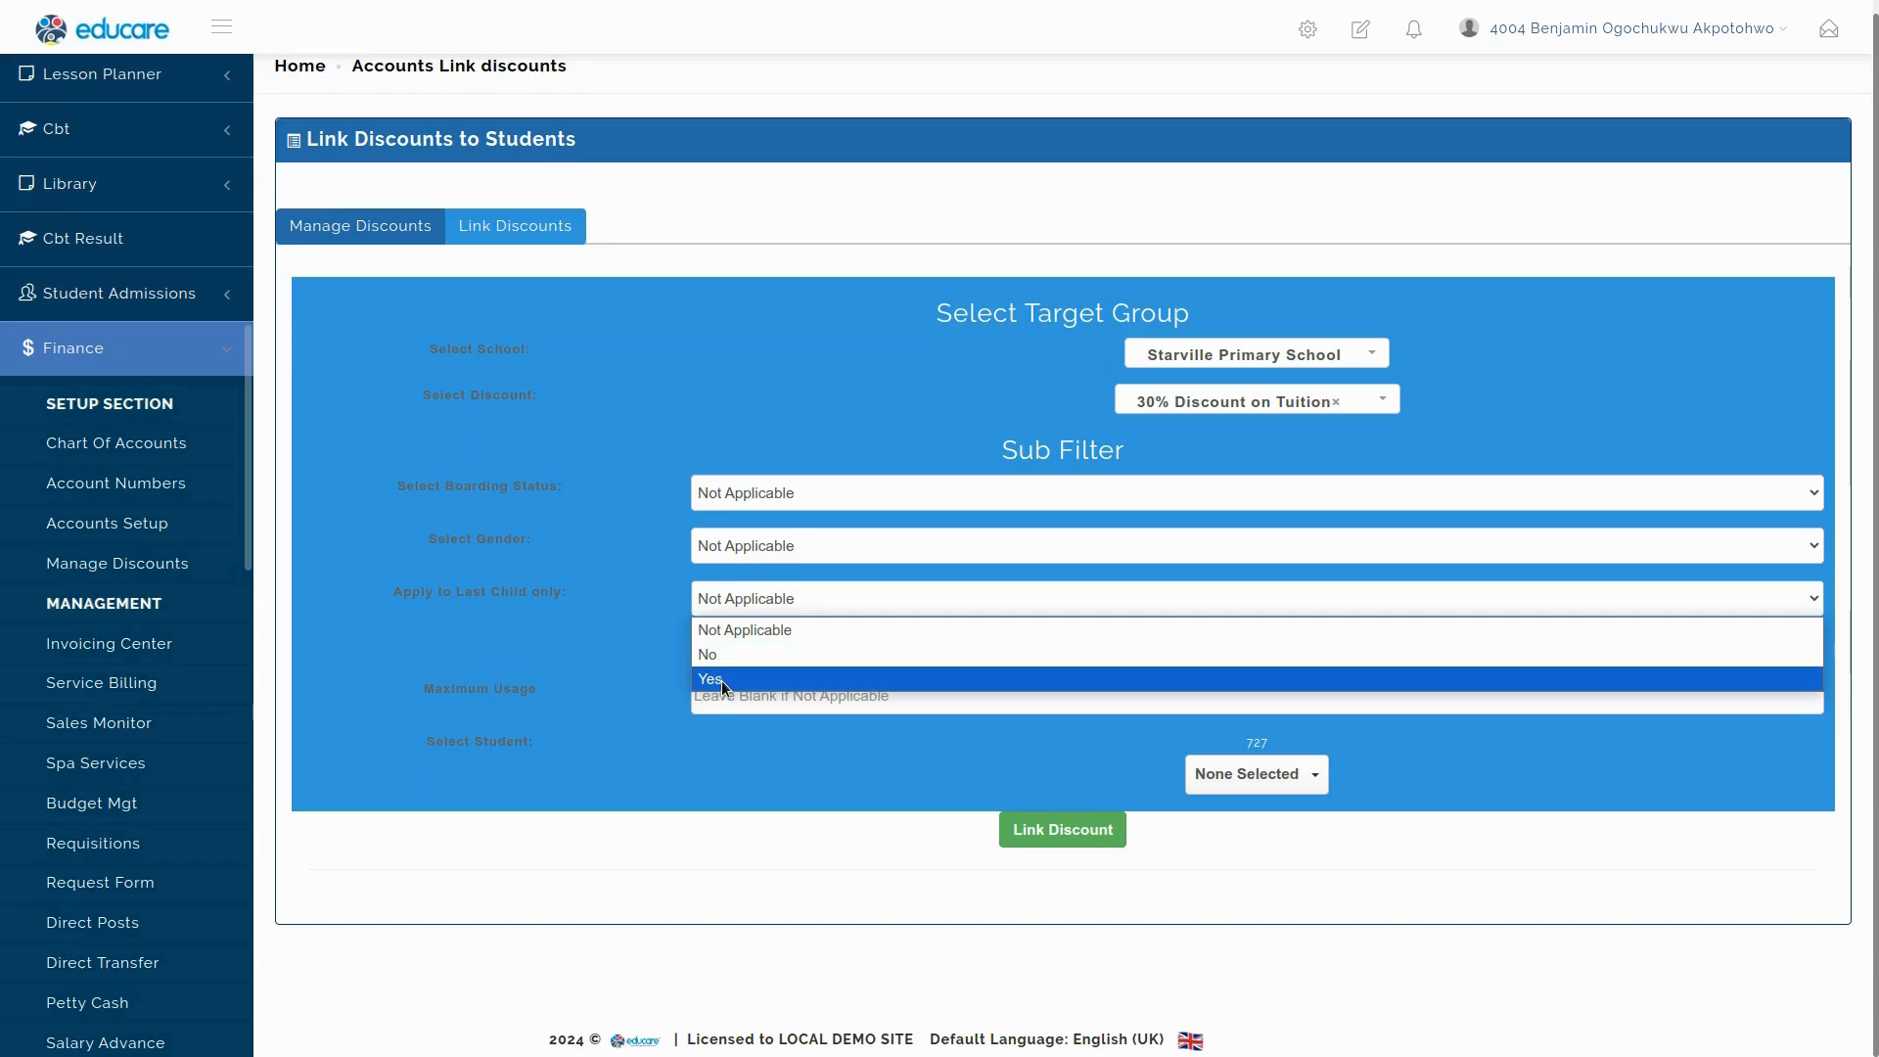
# Set Apply to Last Child only to Yes, leaving 8 matching students.
pyautogui.press('Escape')
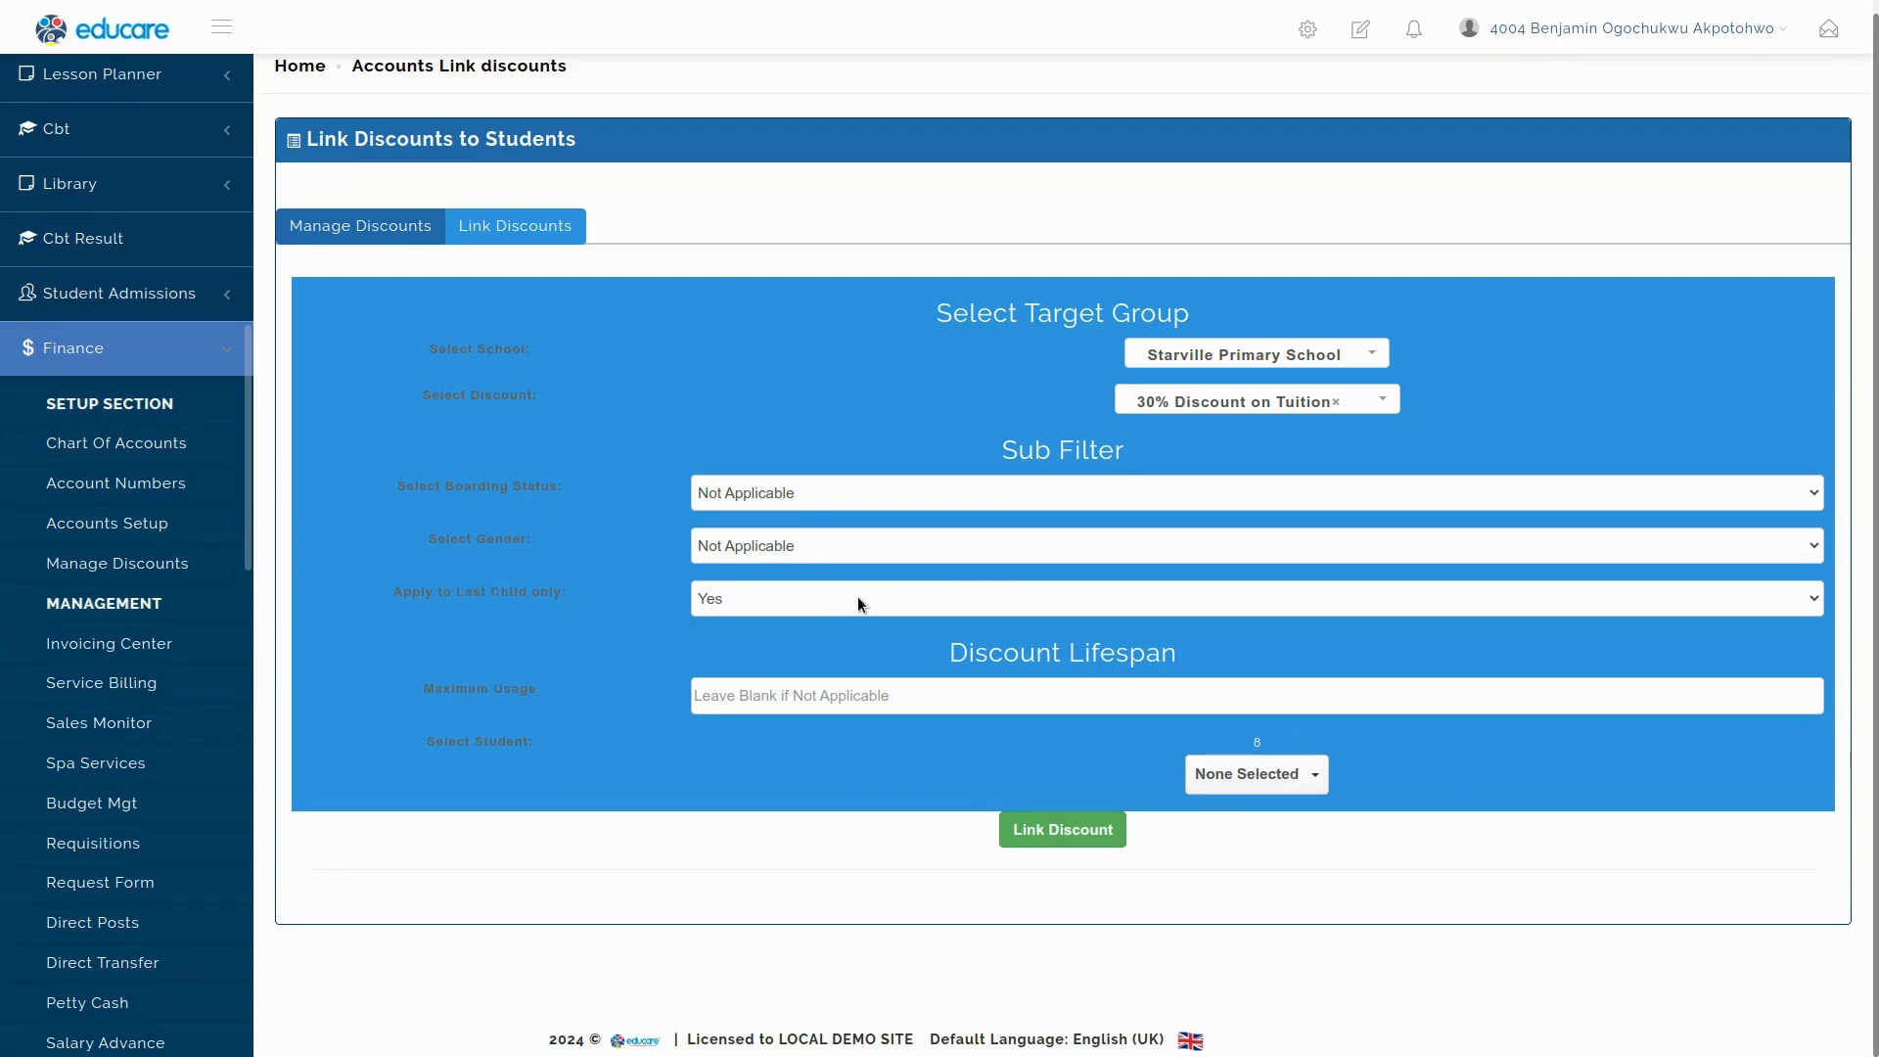
pyautogui.click(840, 705)
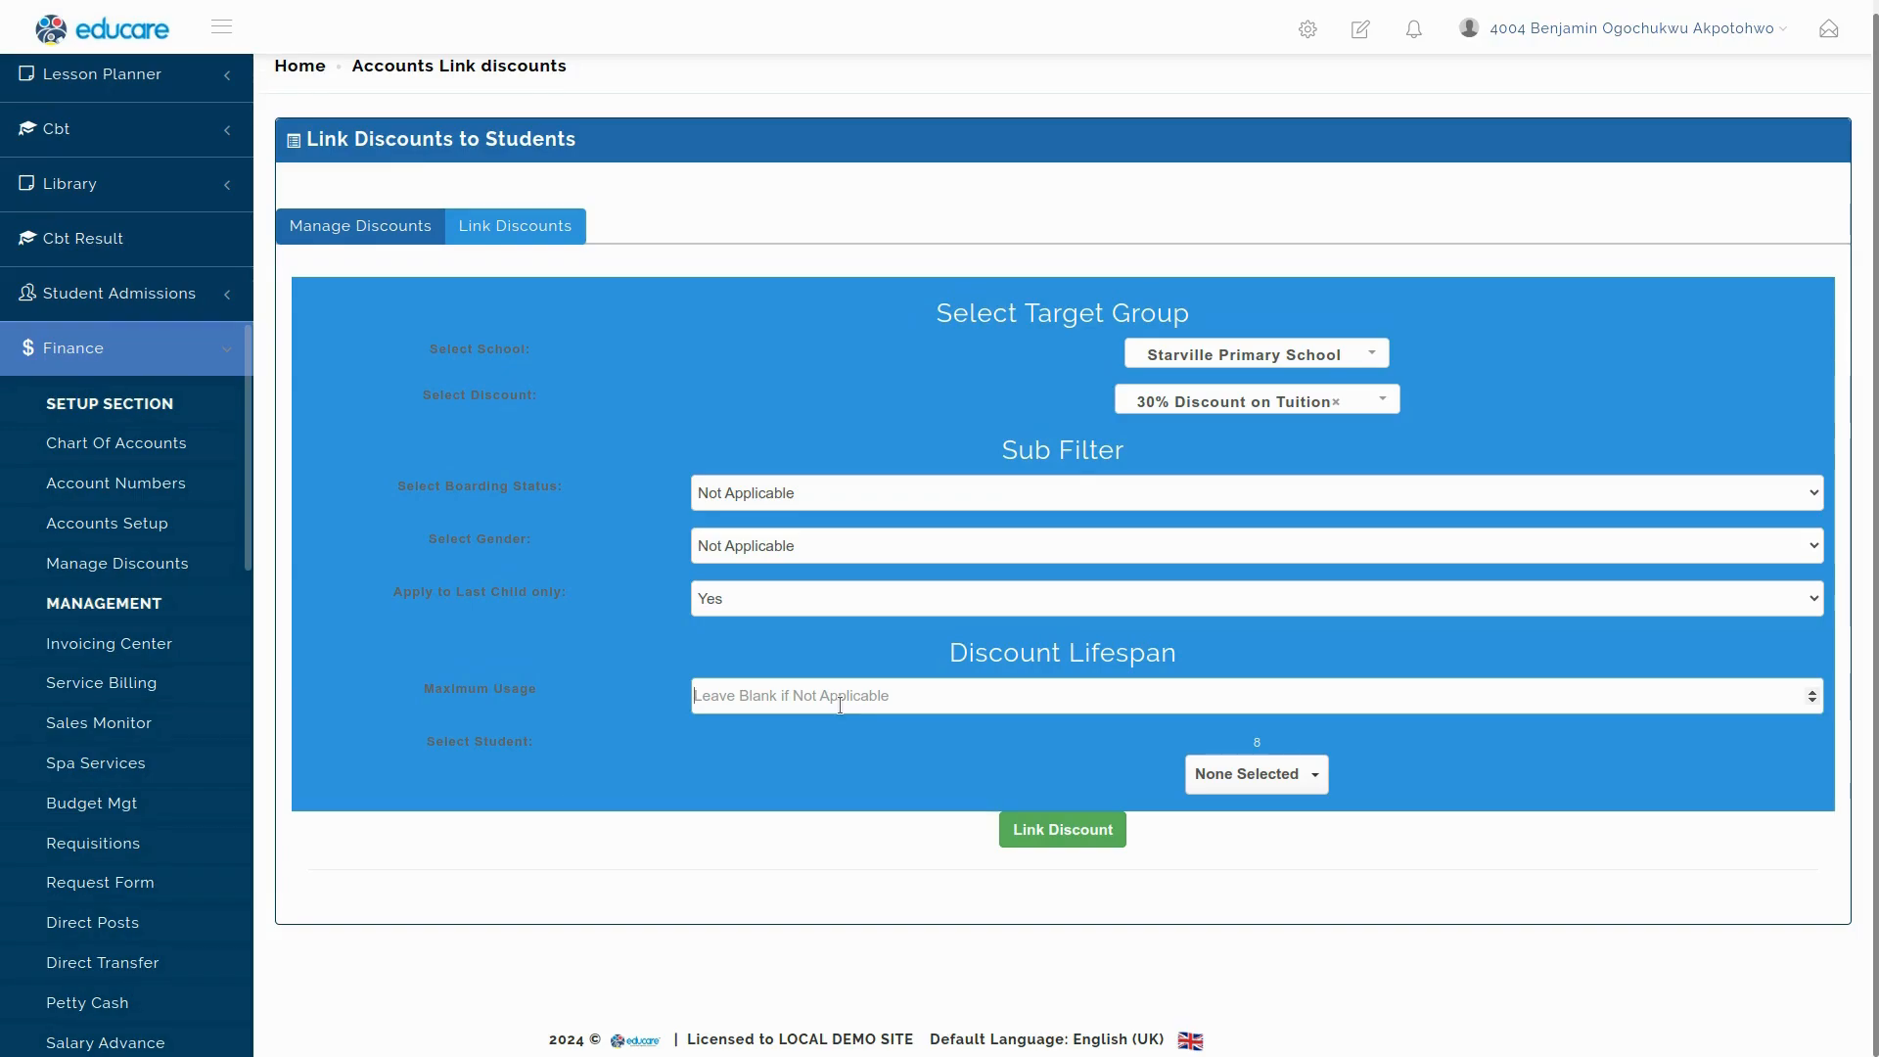
# Enter 3 as the maximum usage for the discount link.
pyautogui.write('3')
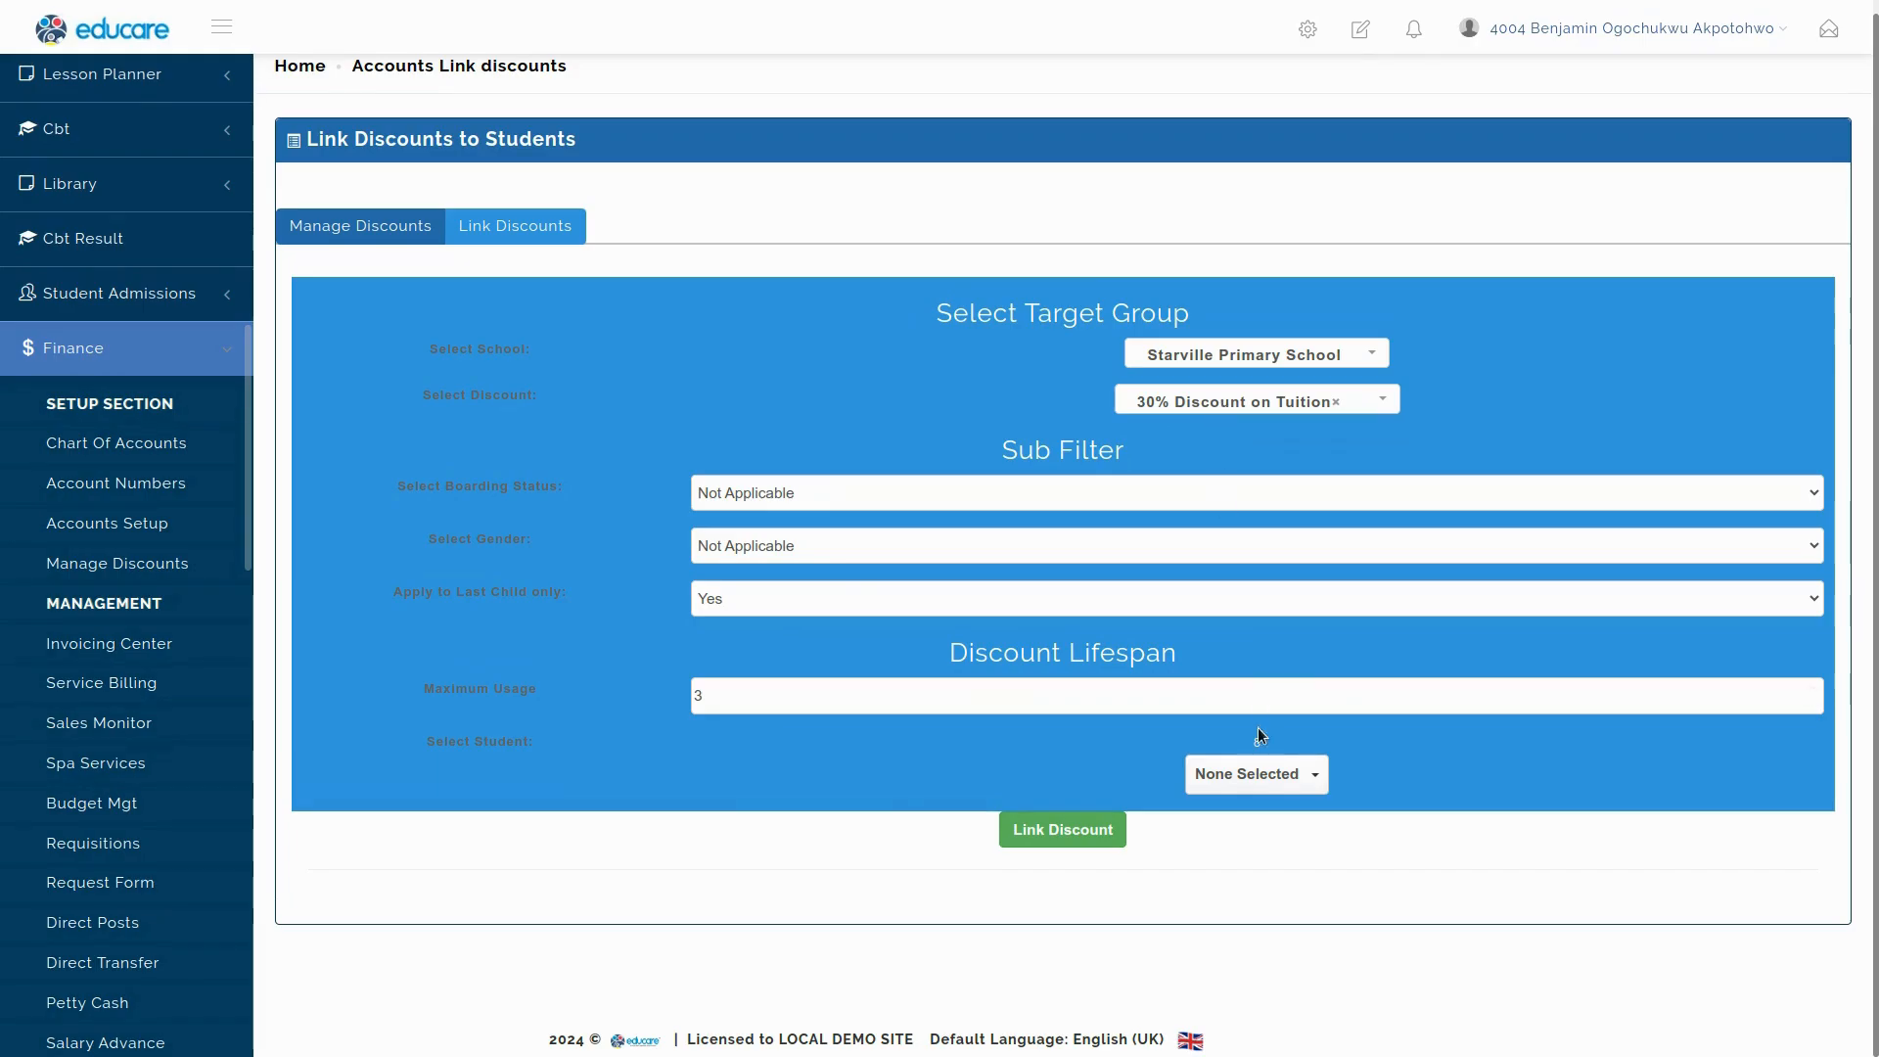
pyautogui.click(1262, 772)
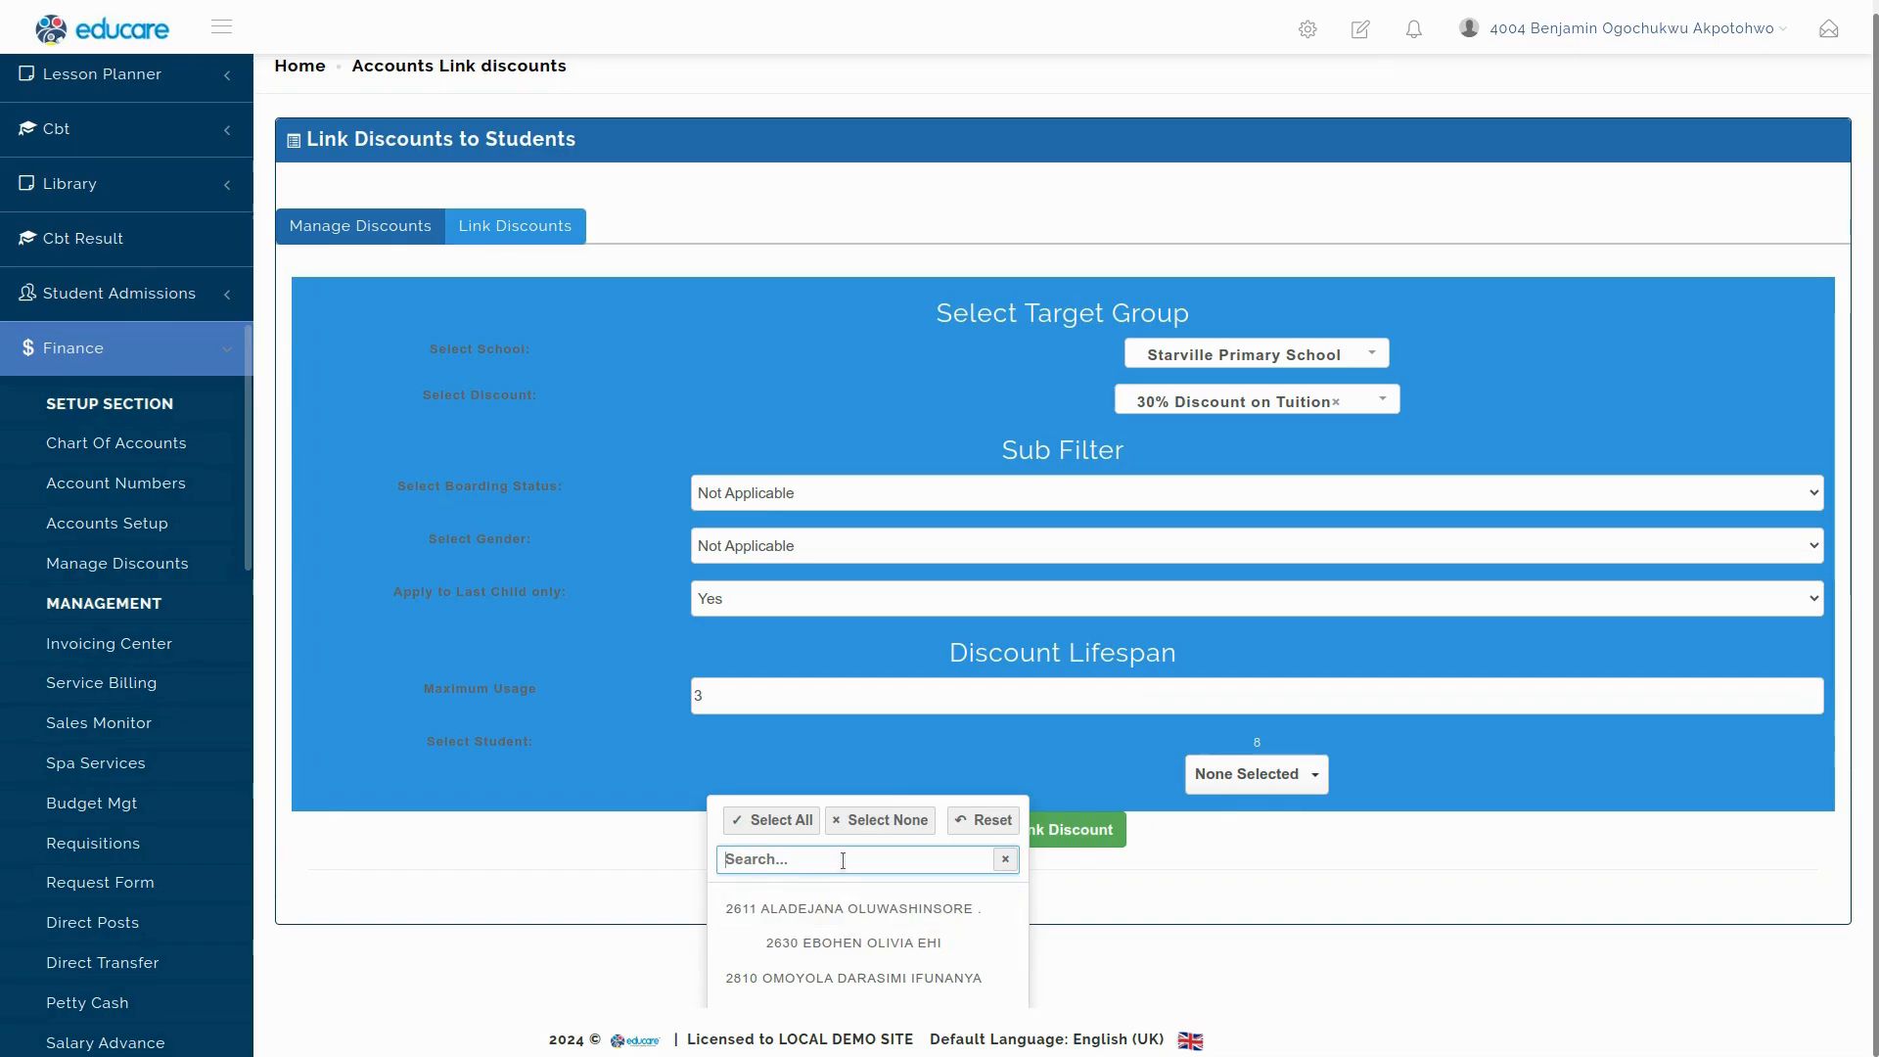
# Link the student matching 'omo' to the 30% Discount on Tuition, then view all discounts.
pyautogui.write('omo')
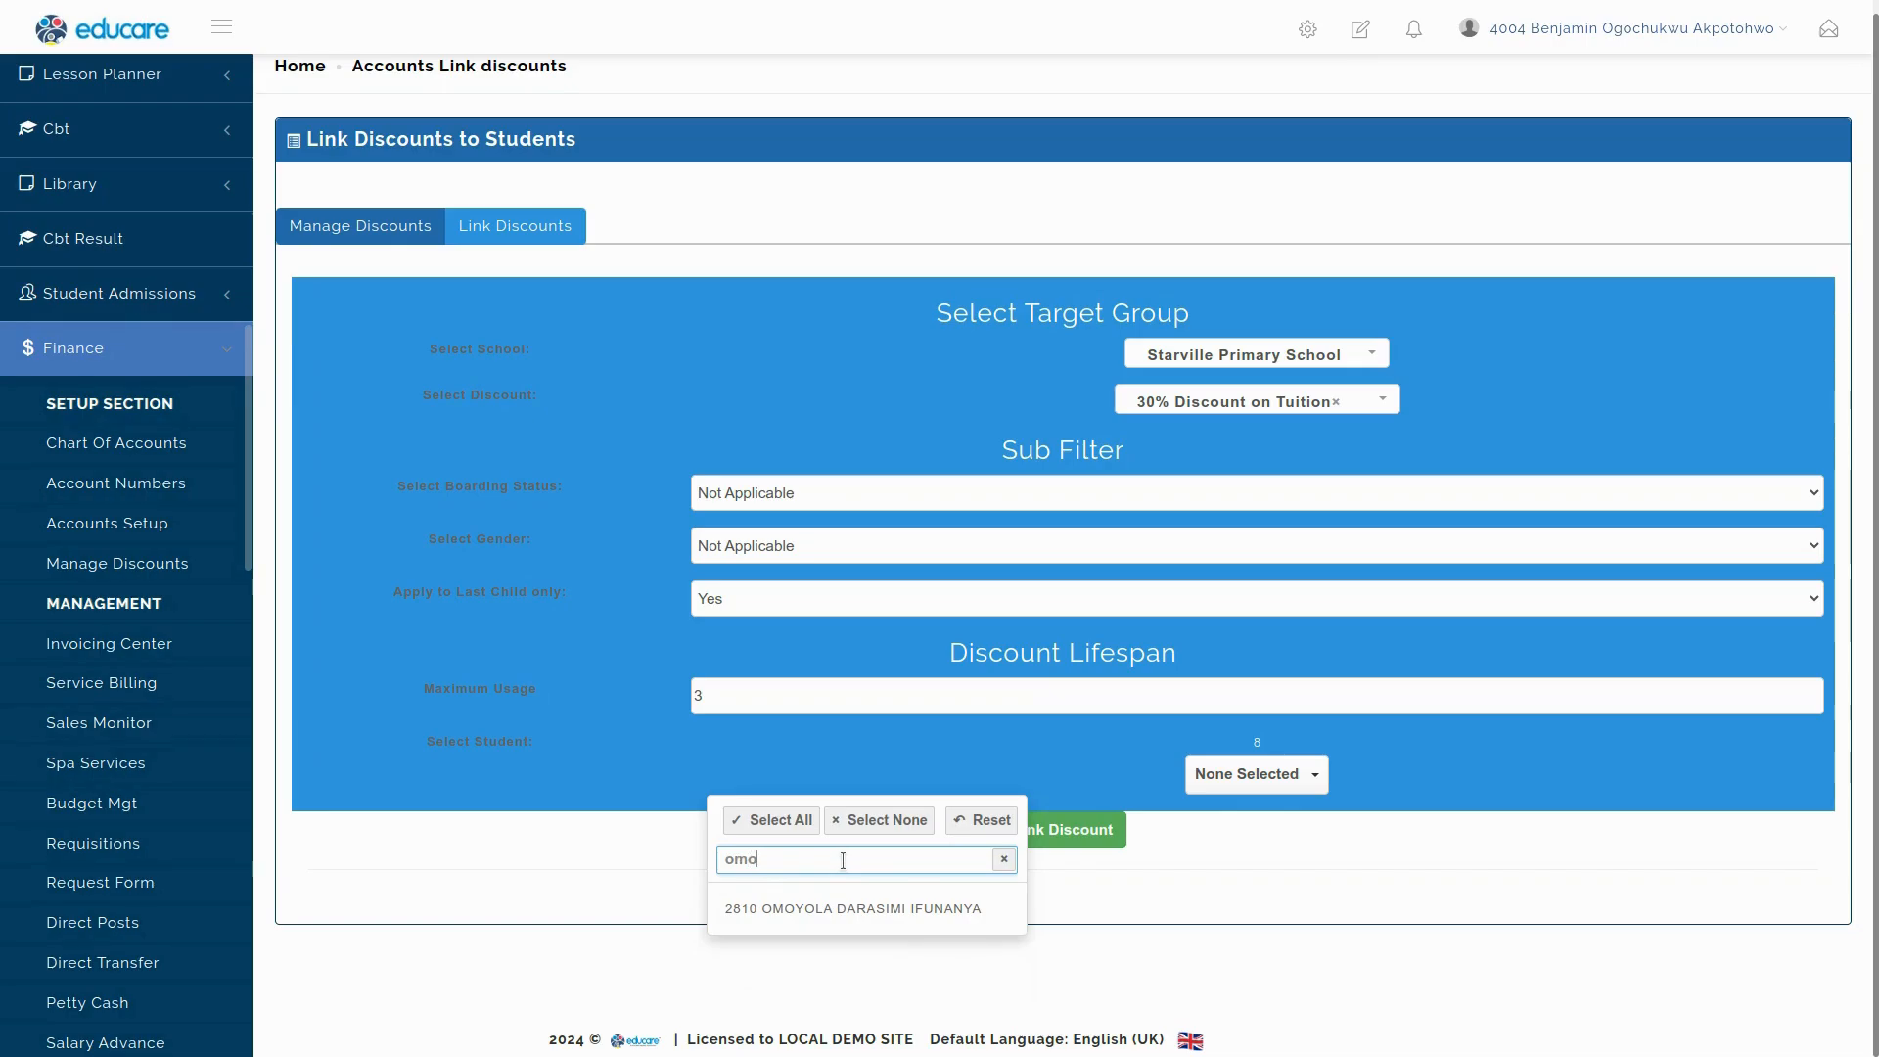
pyautogui.click(848, 908)
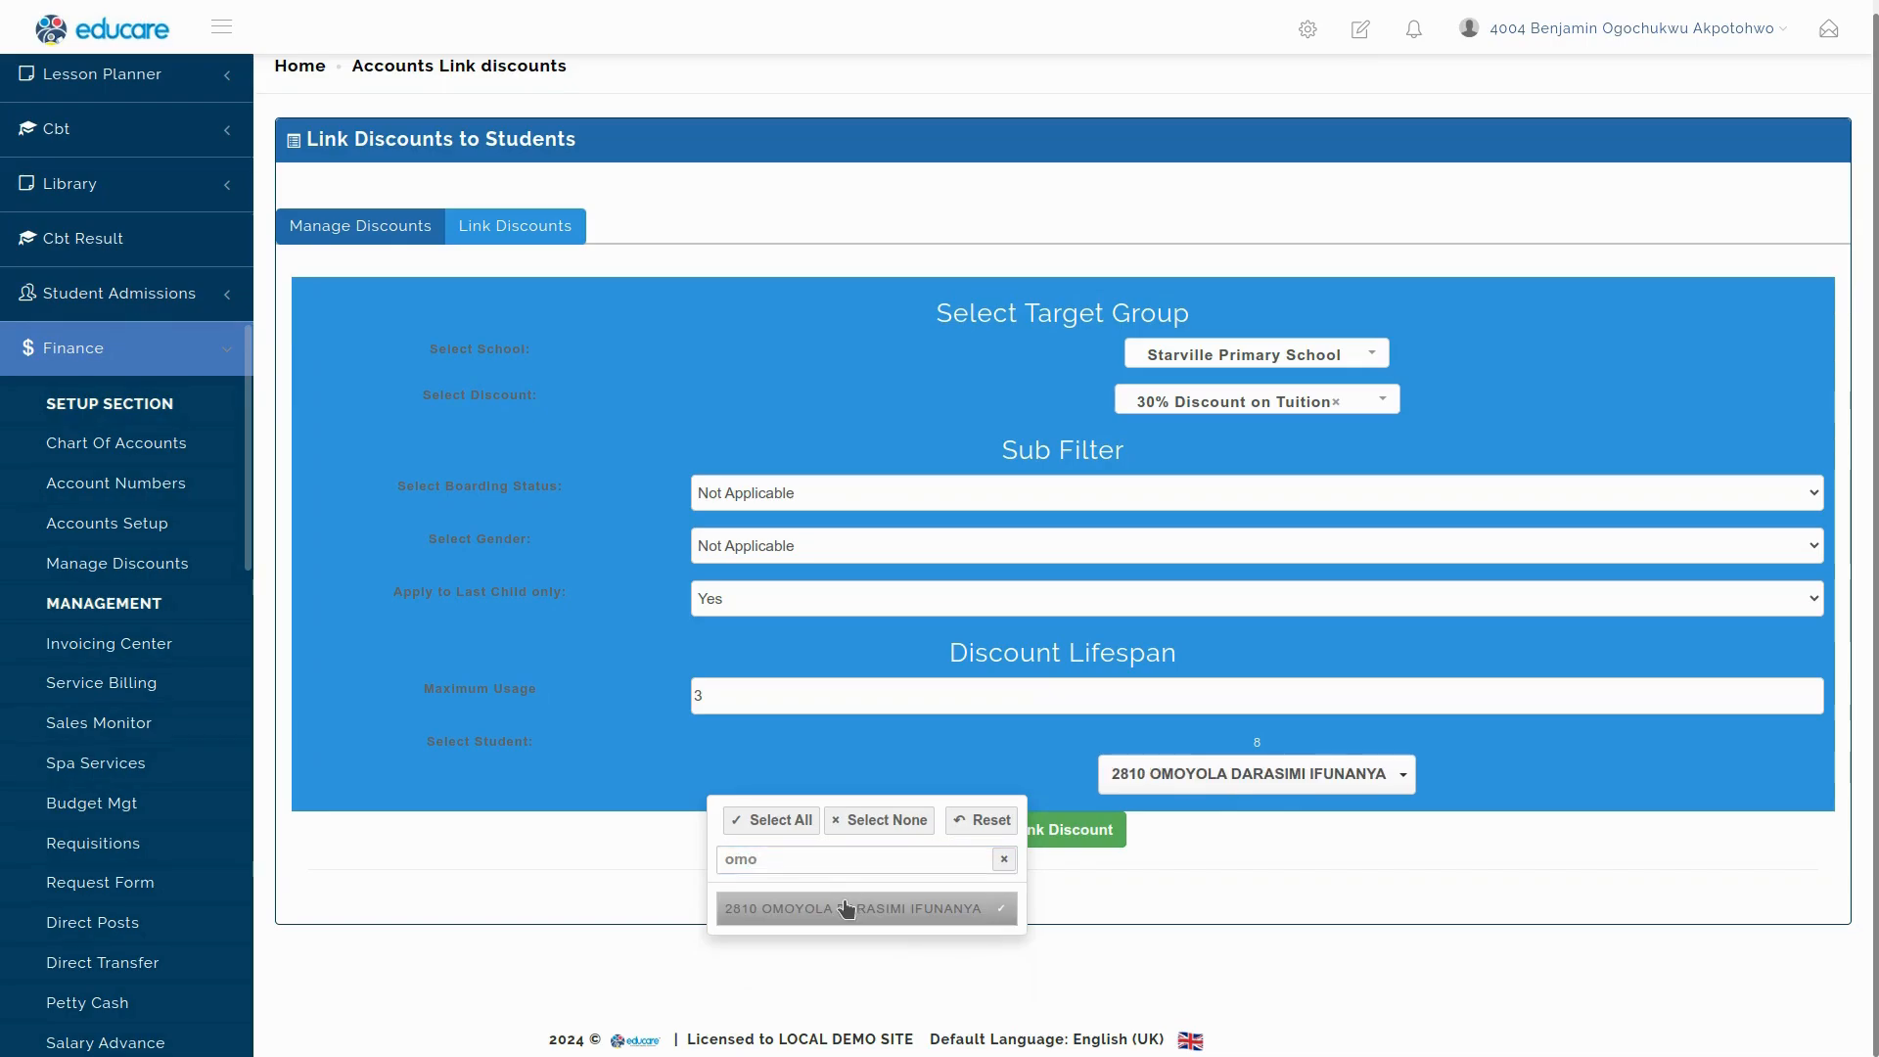
pyautogui.click(1210, 861)
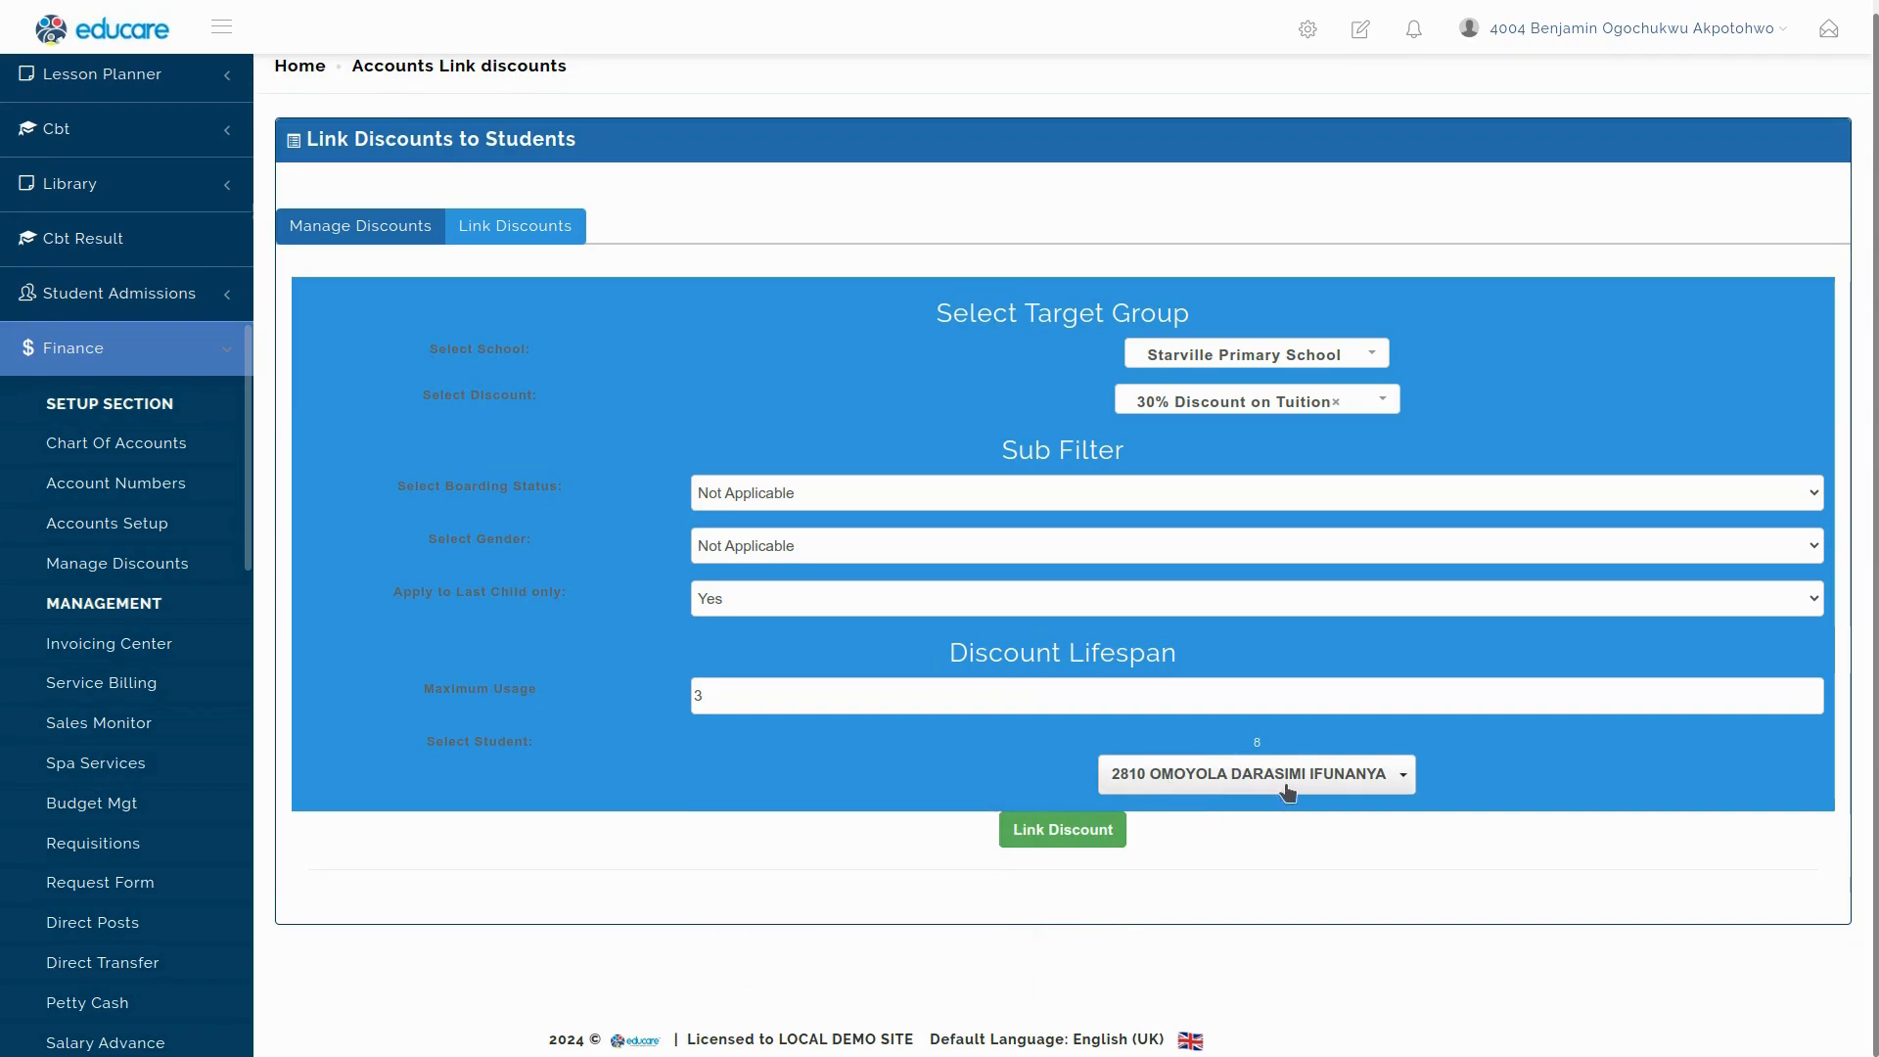
pyautogui.click(1061, 831)
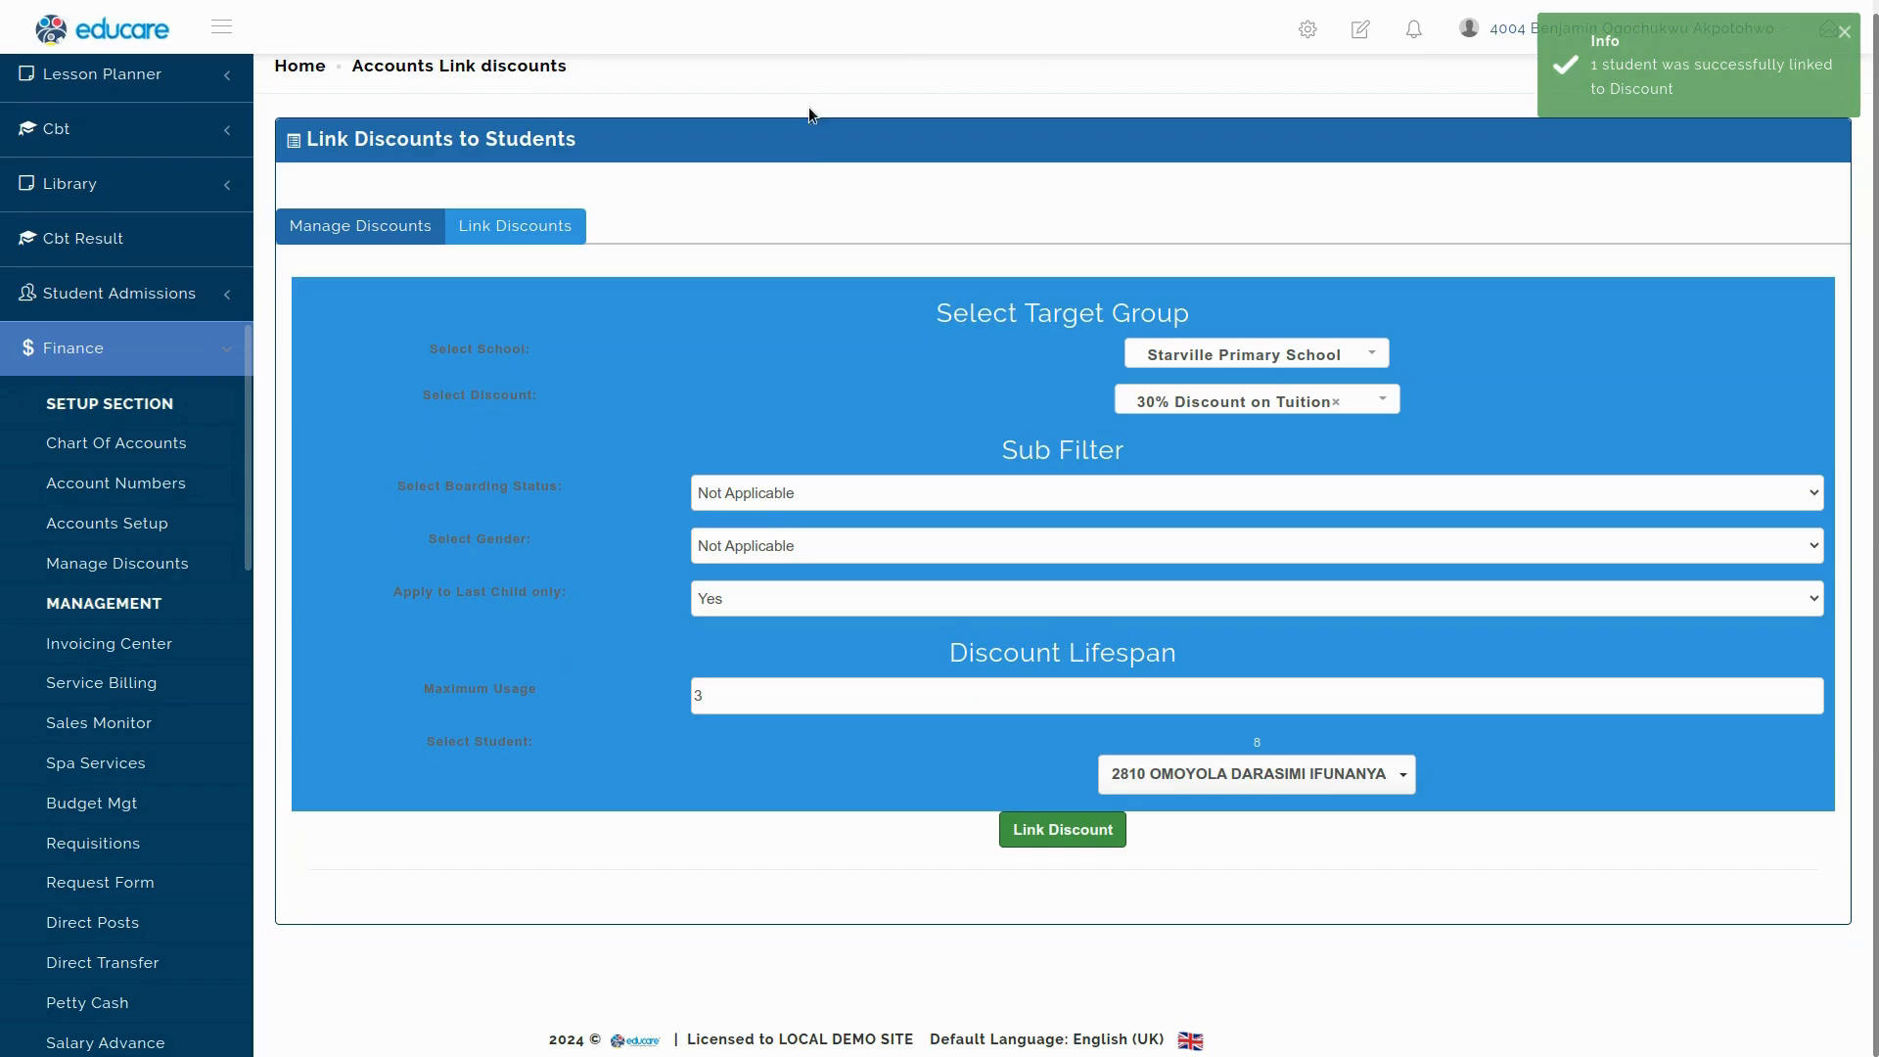
pyautogui.click(376, 225)
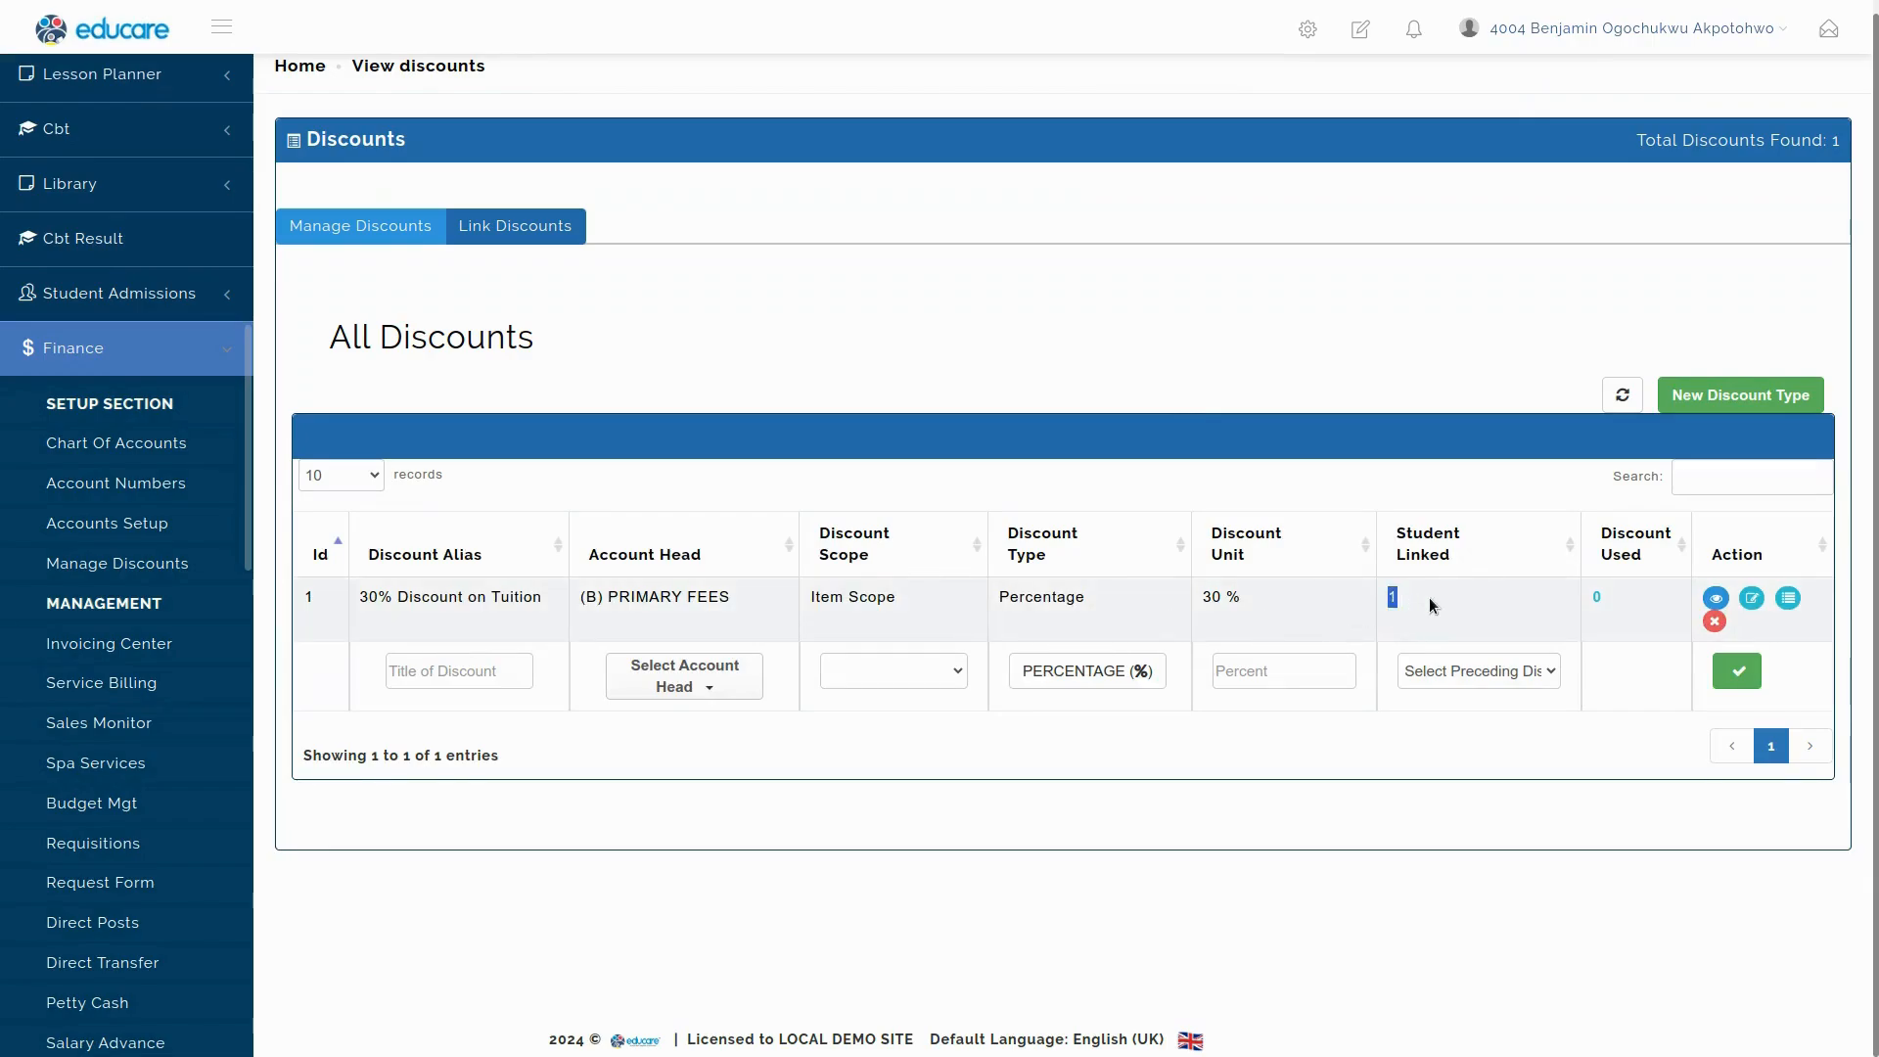
pyautogui.click(1716, 599)
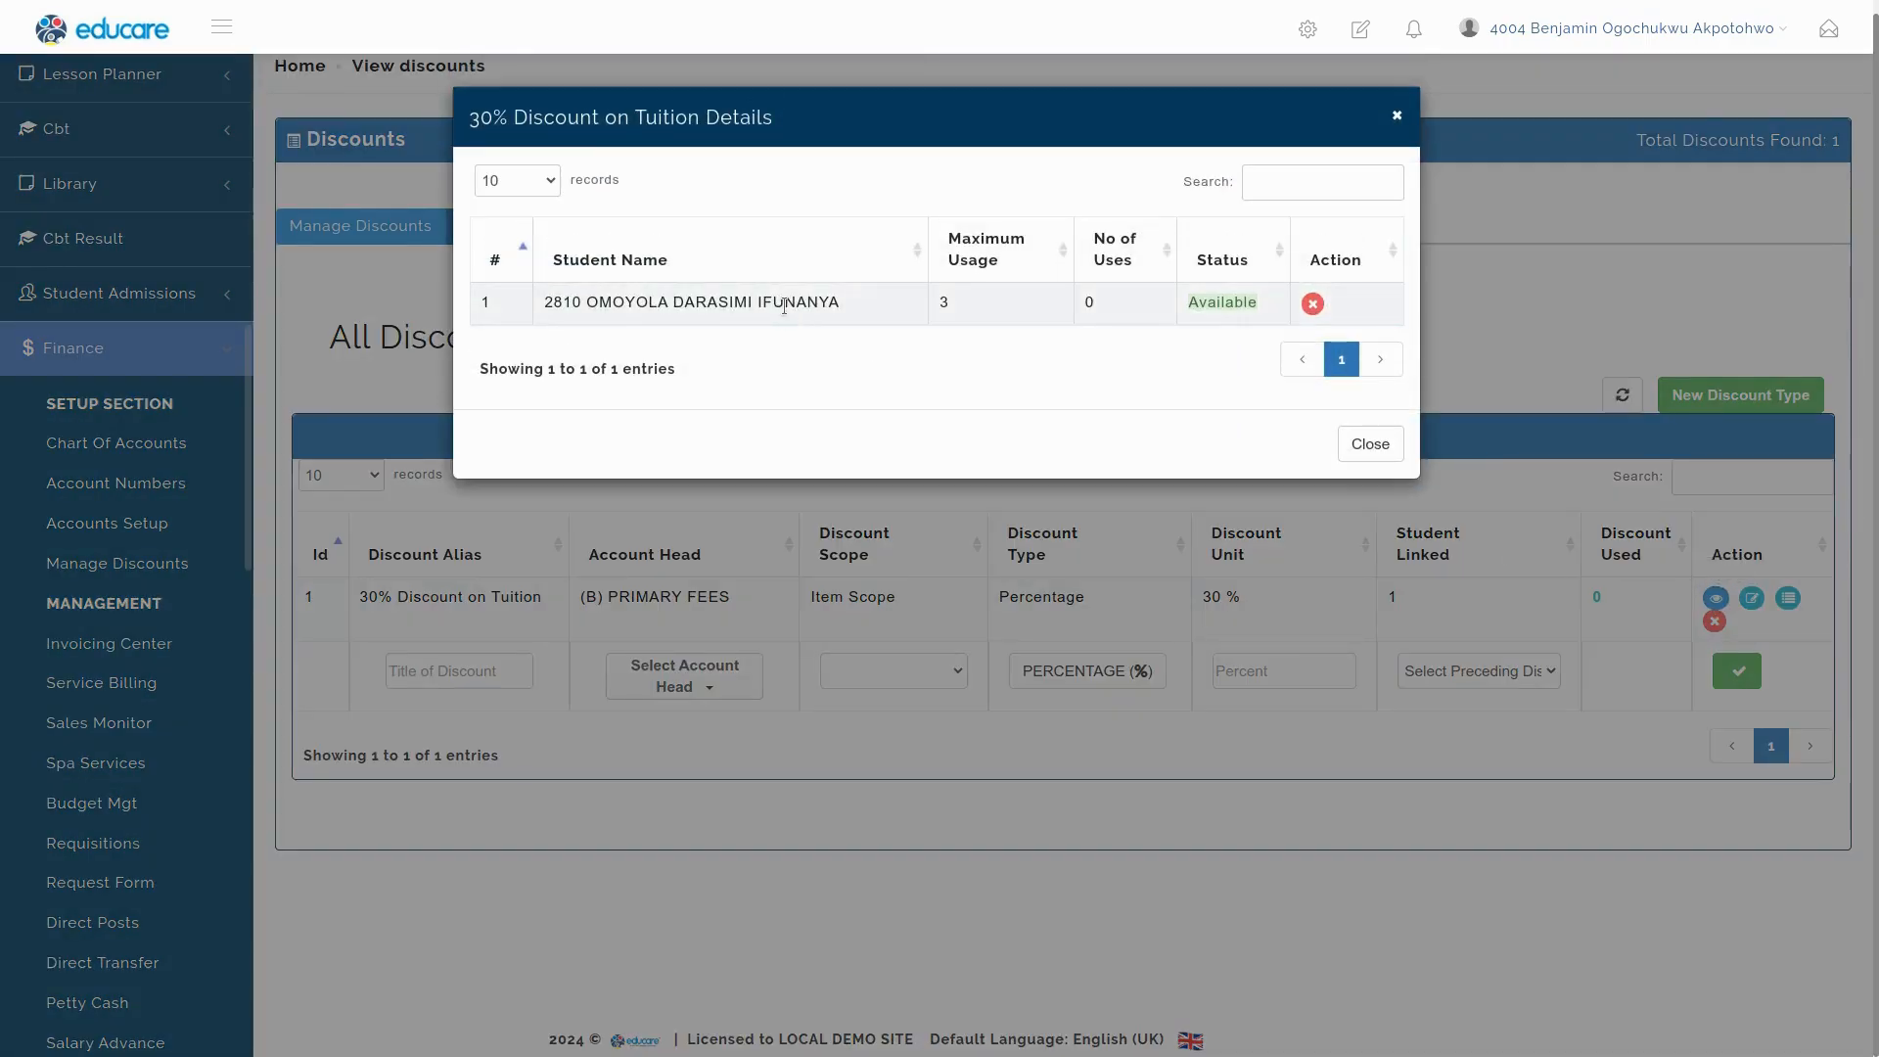
pyautogui.tripleClick(784, 306)
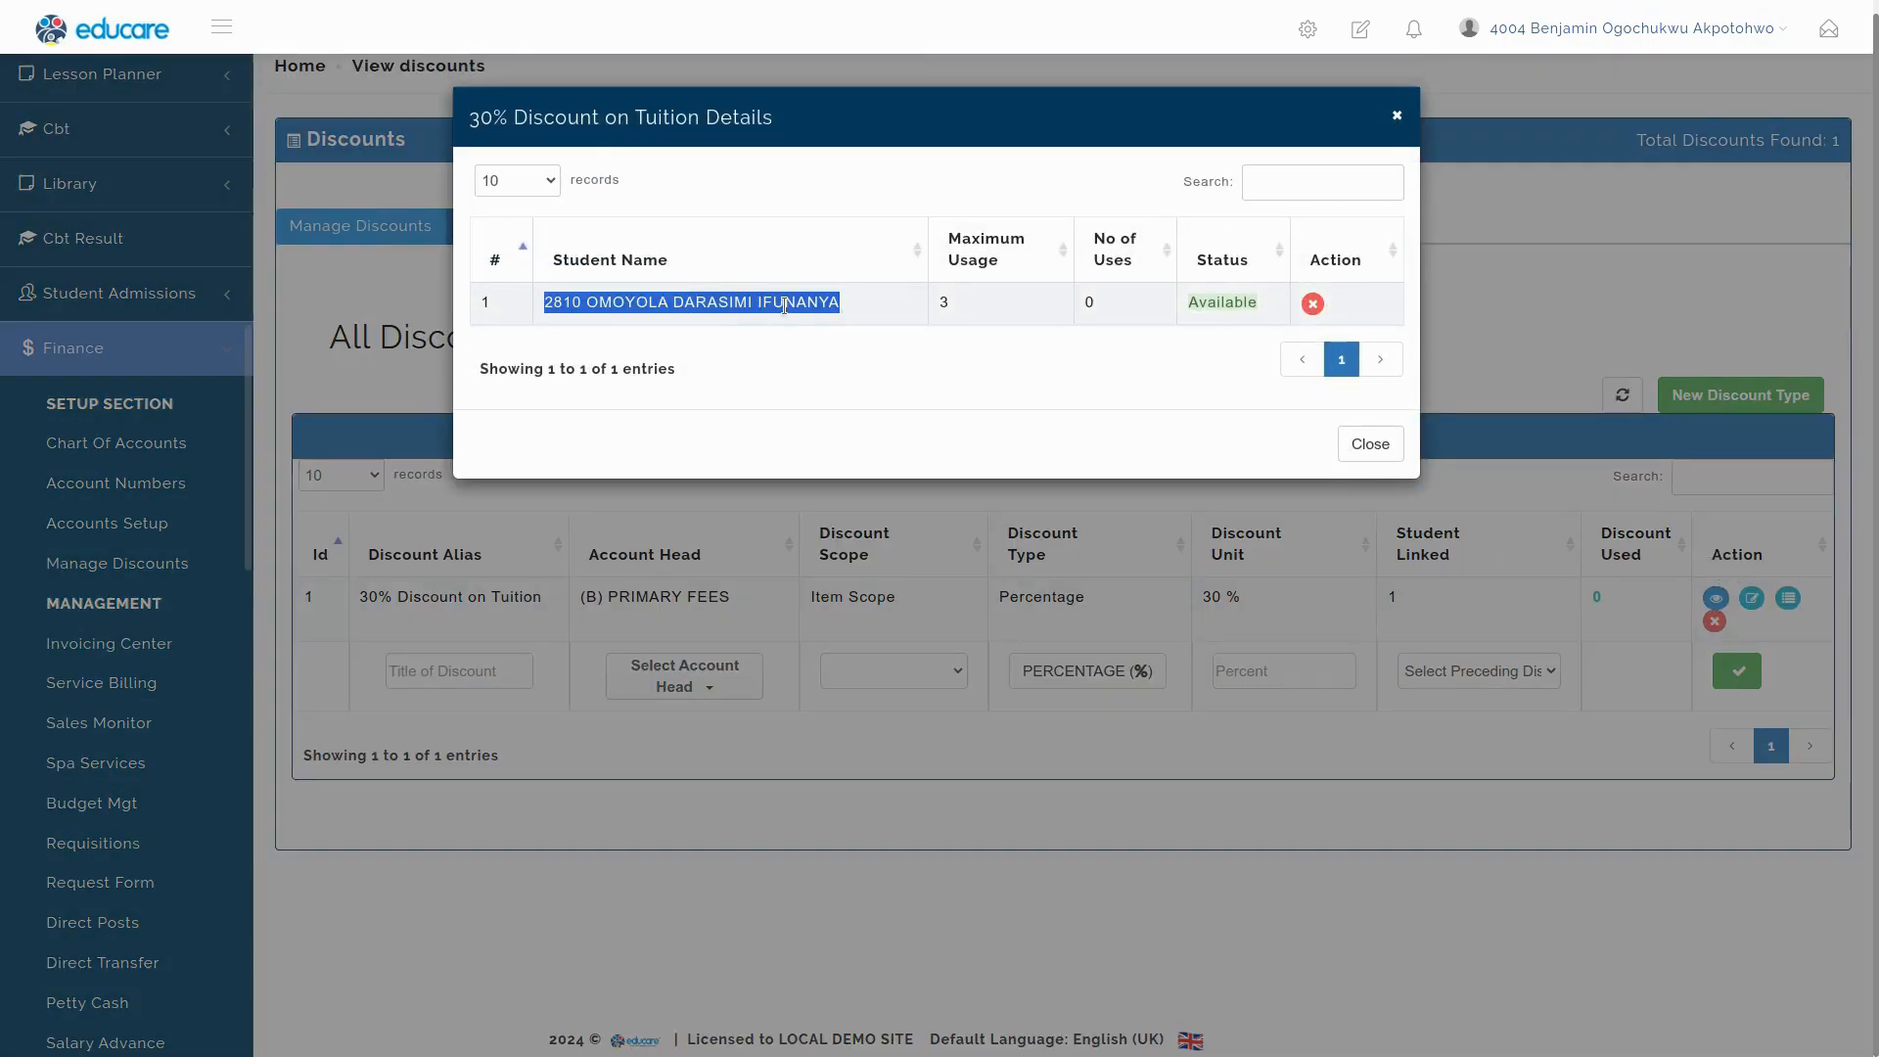
pyautogui.click(945, 303)
pyautogui.doubleClick(946, 304)
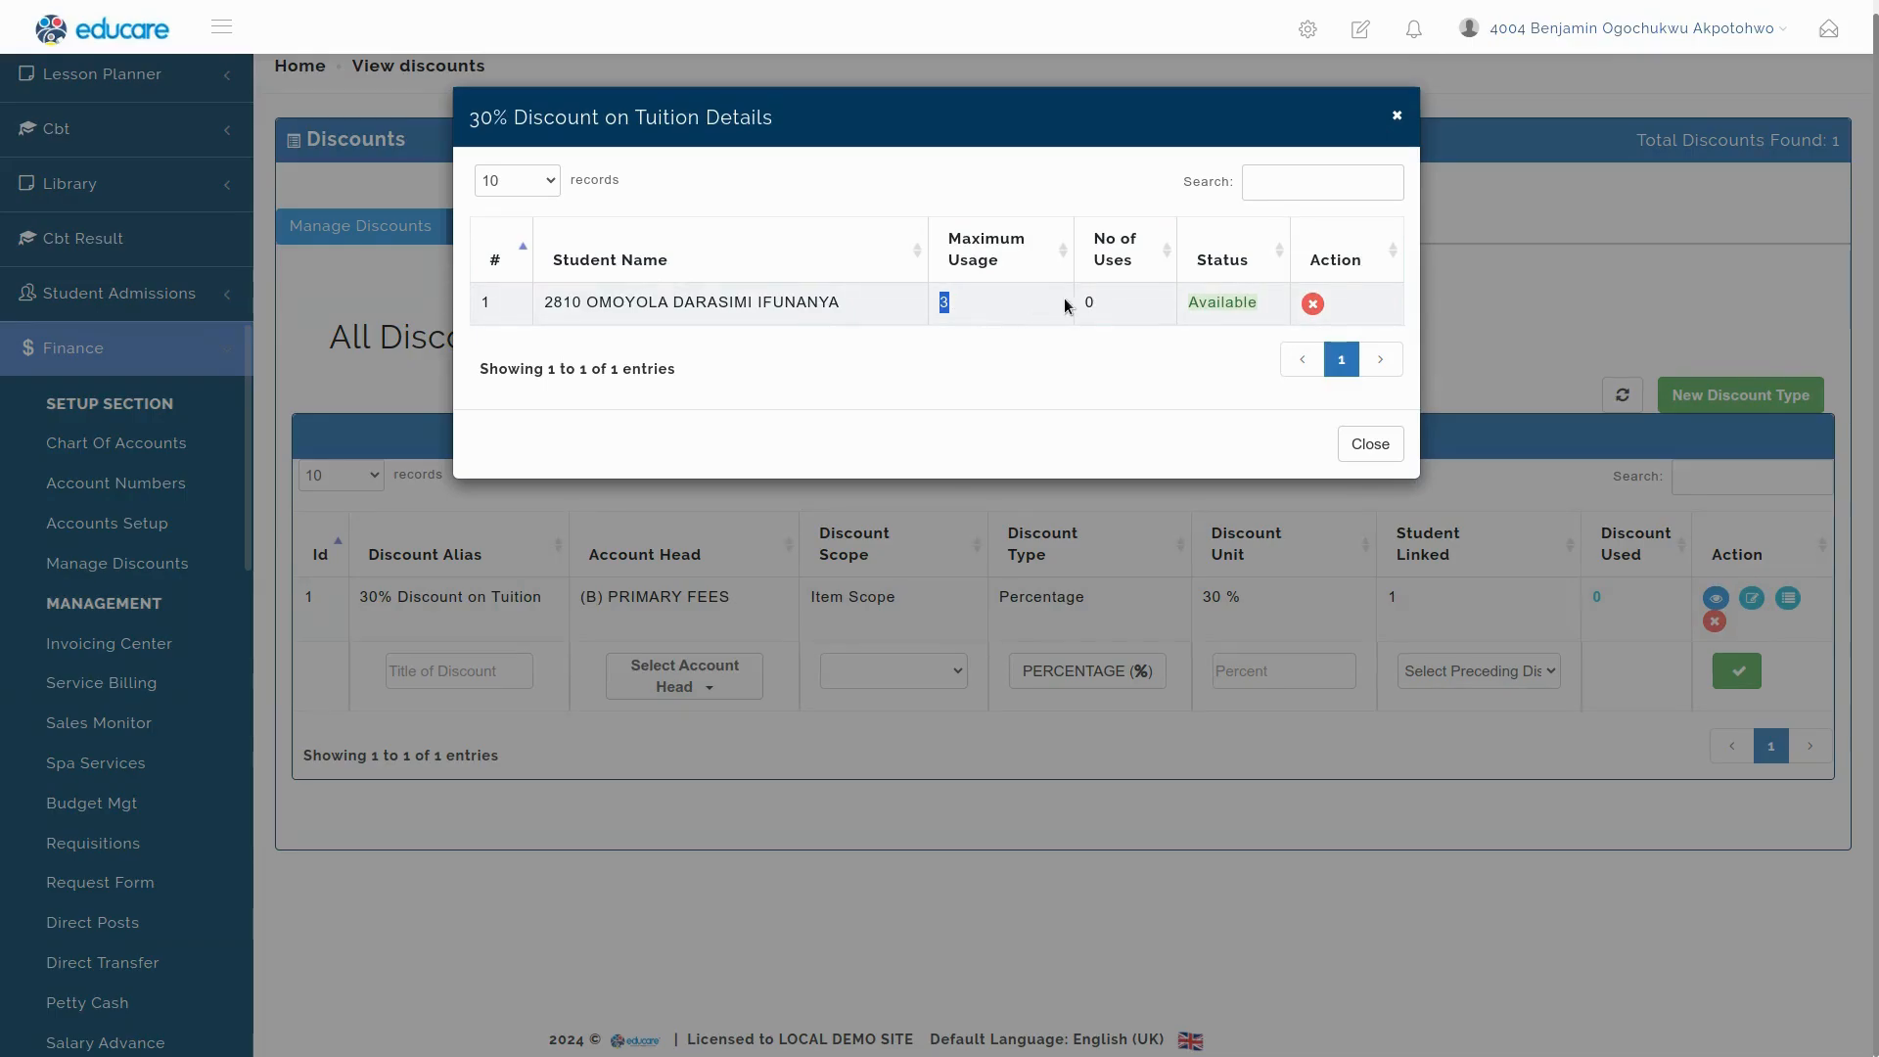
pyautogui.doubleClick(1090, 304)
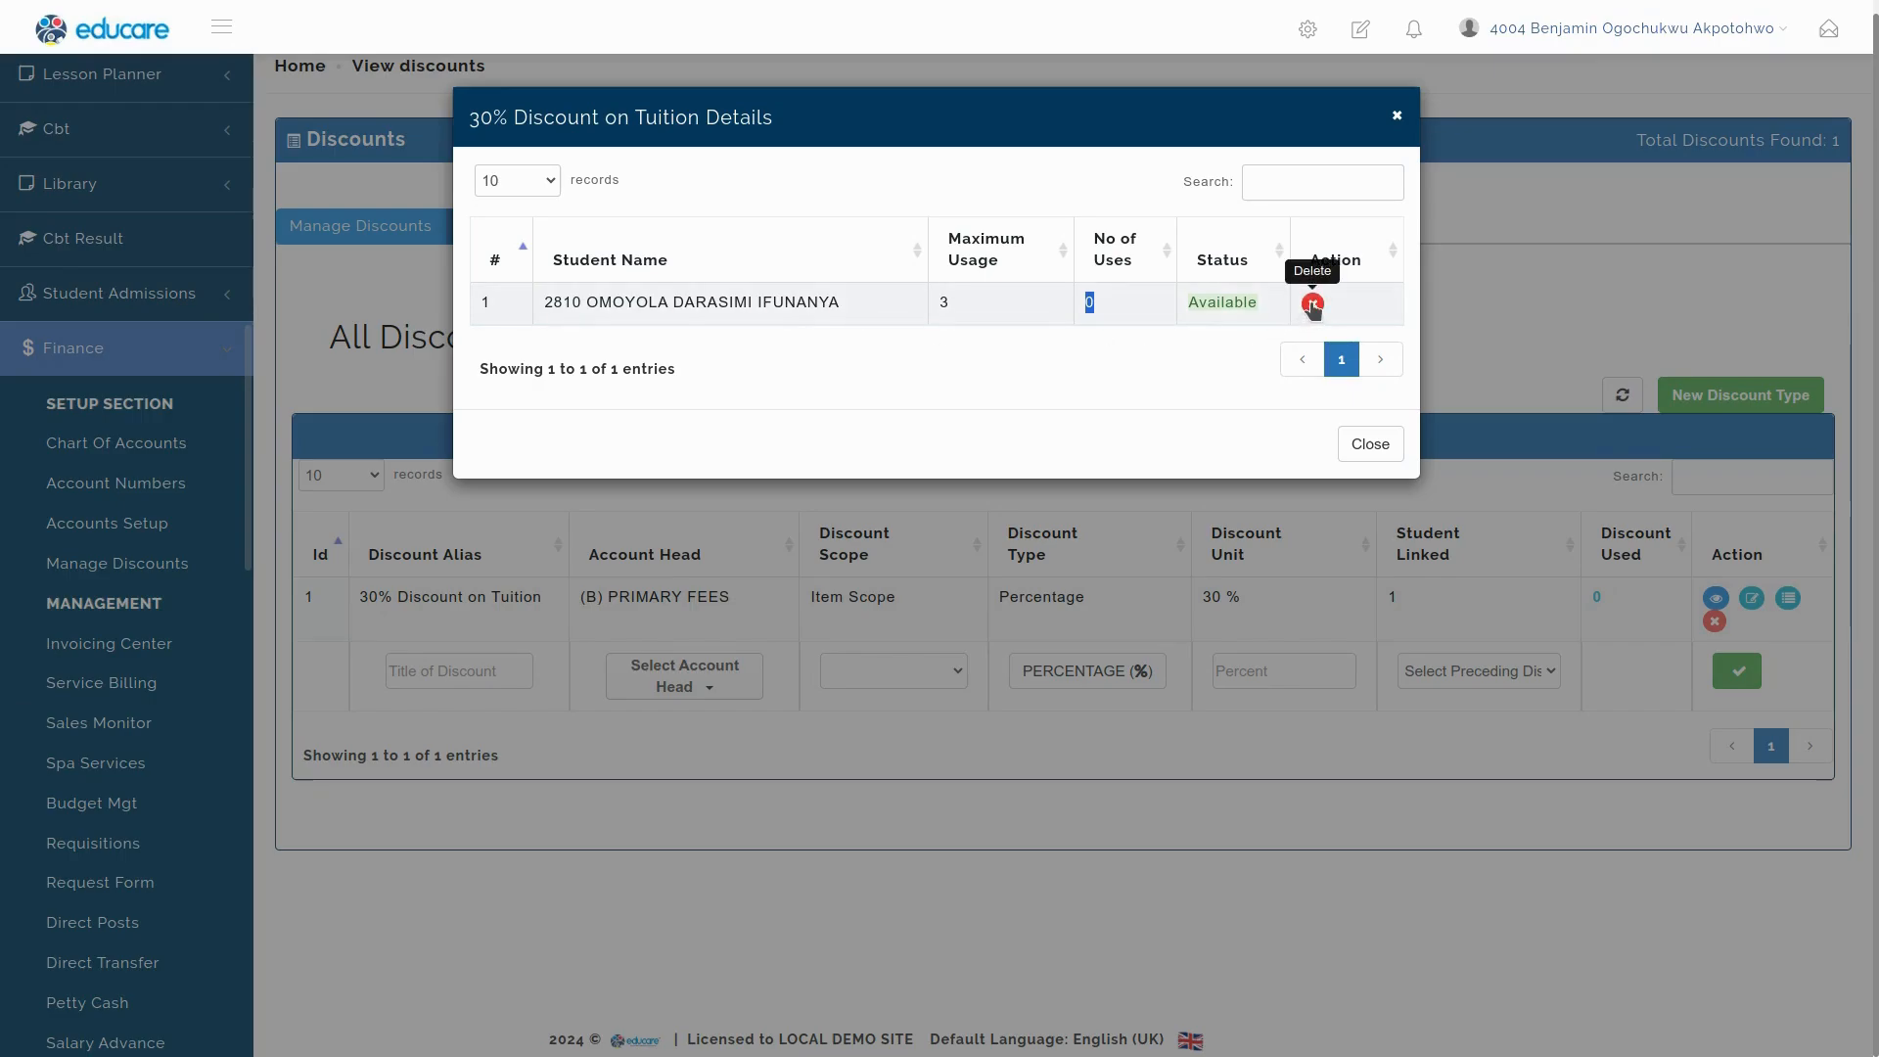
pyautogui.click(1368, 445)
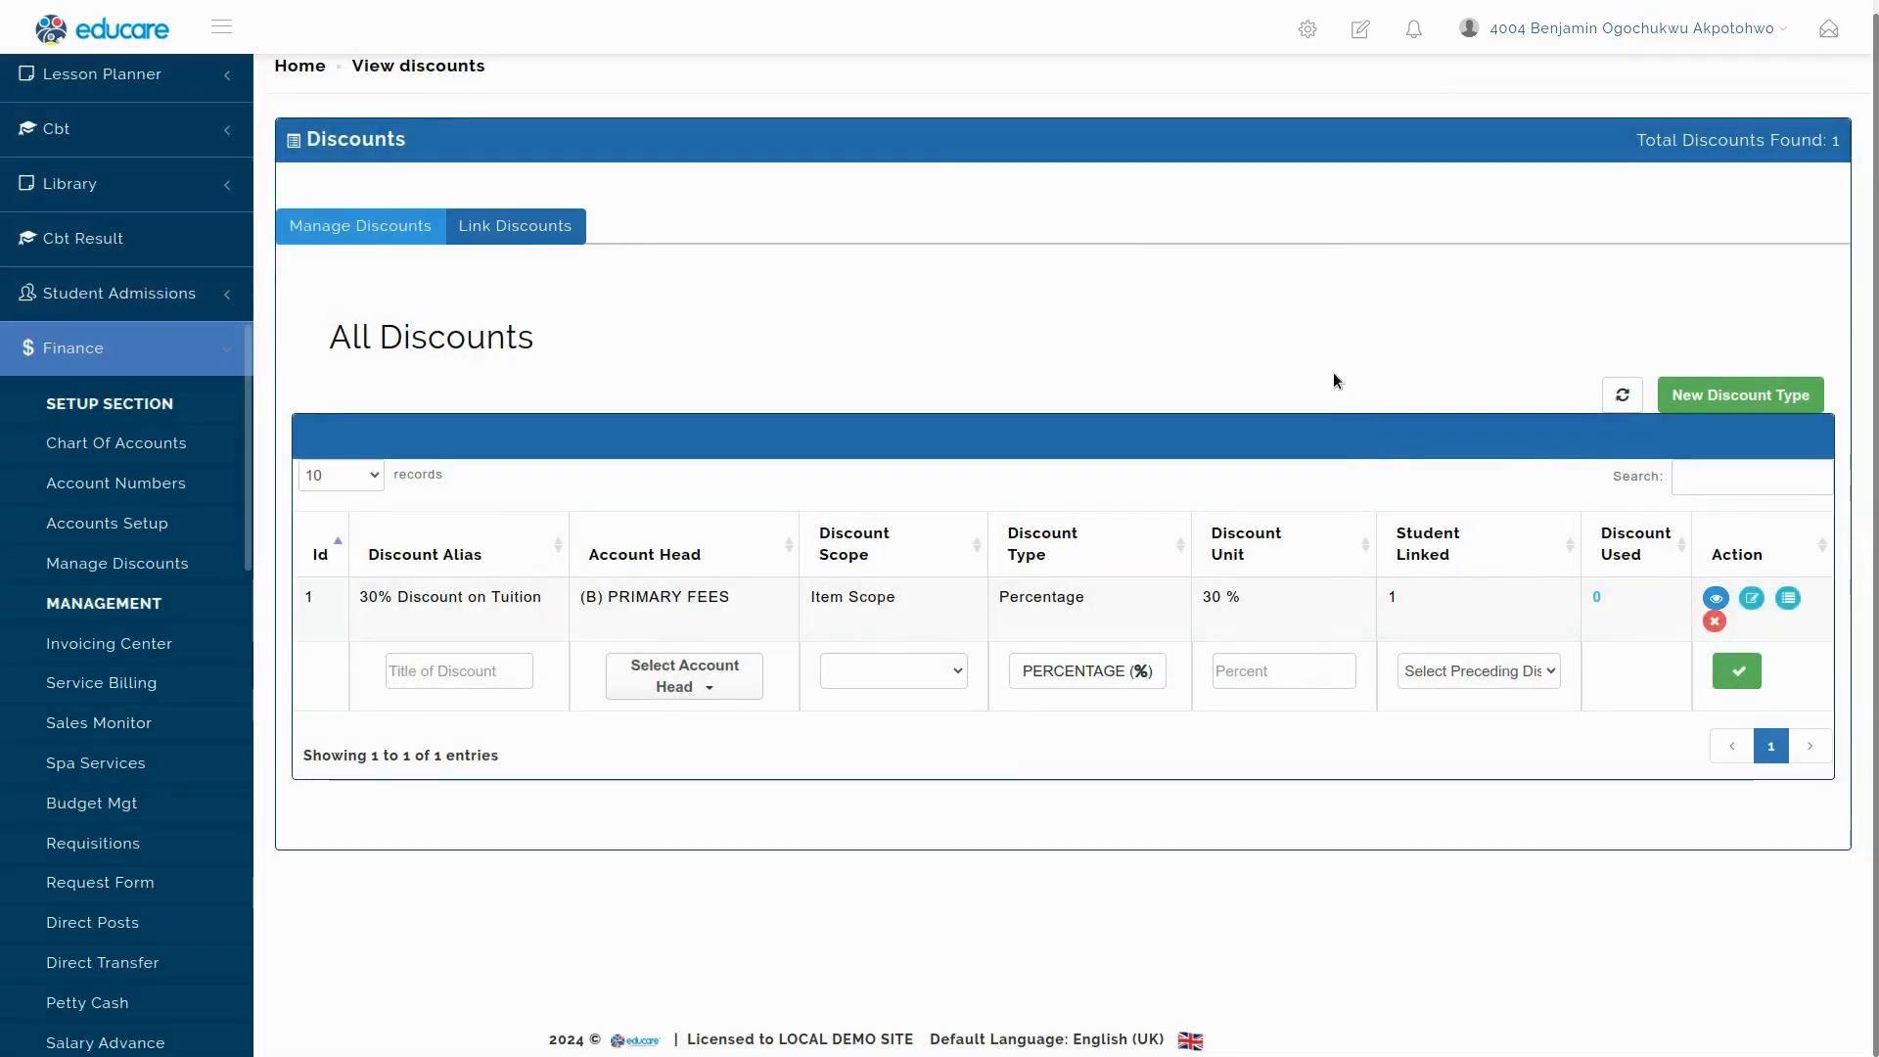